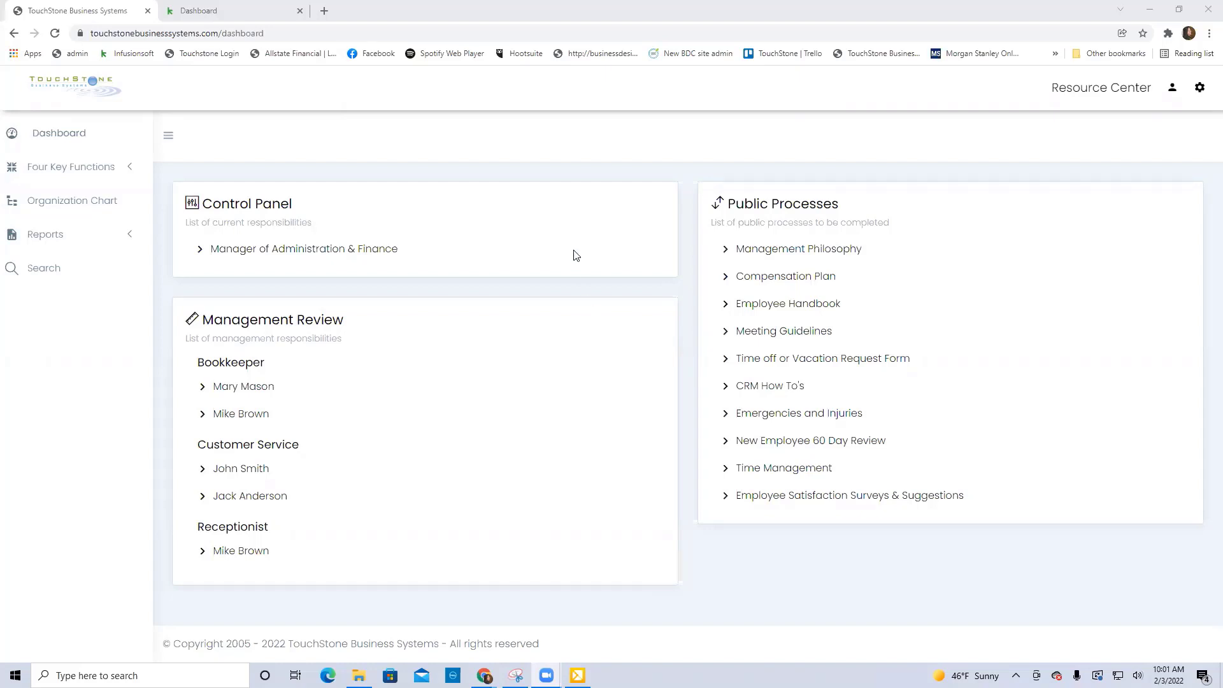
Open the Manager of Administration & Finance job description from the organization chart.
left_click(86, 170)
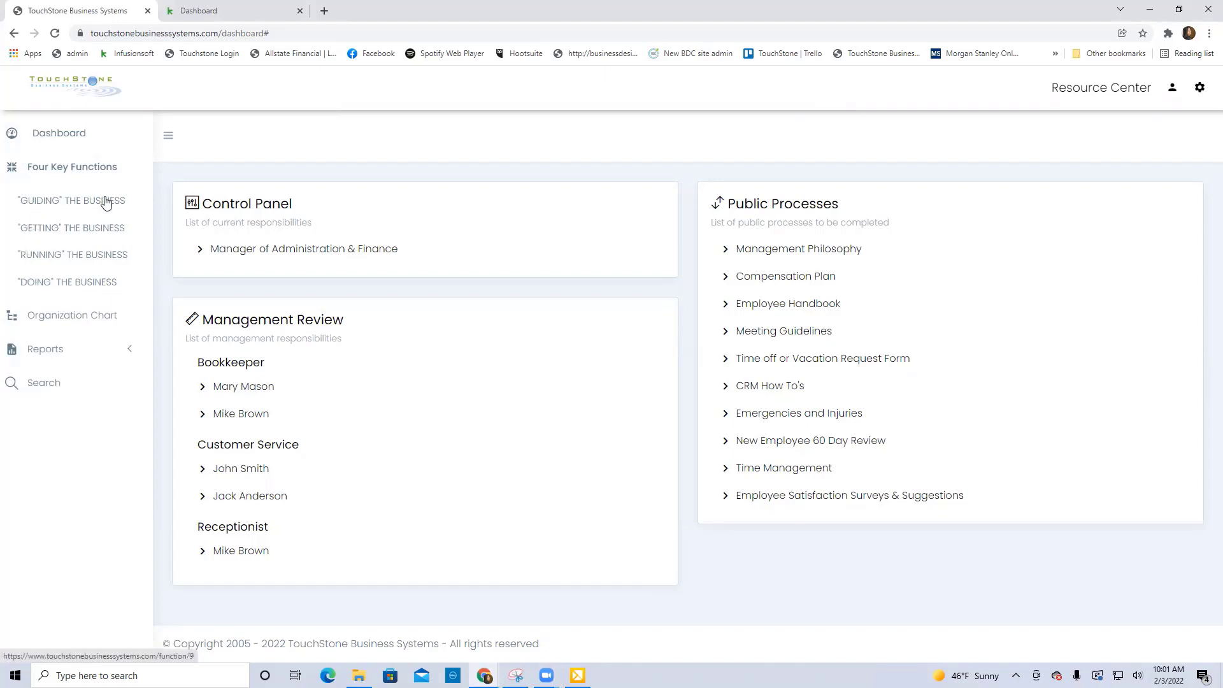
left_click(67, 316)
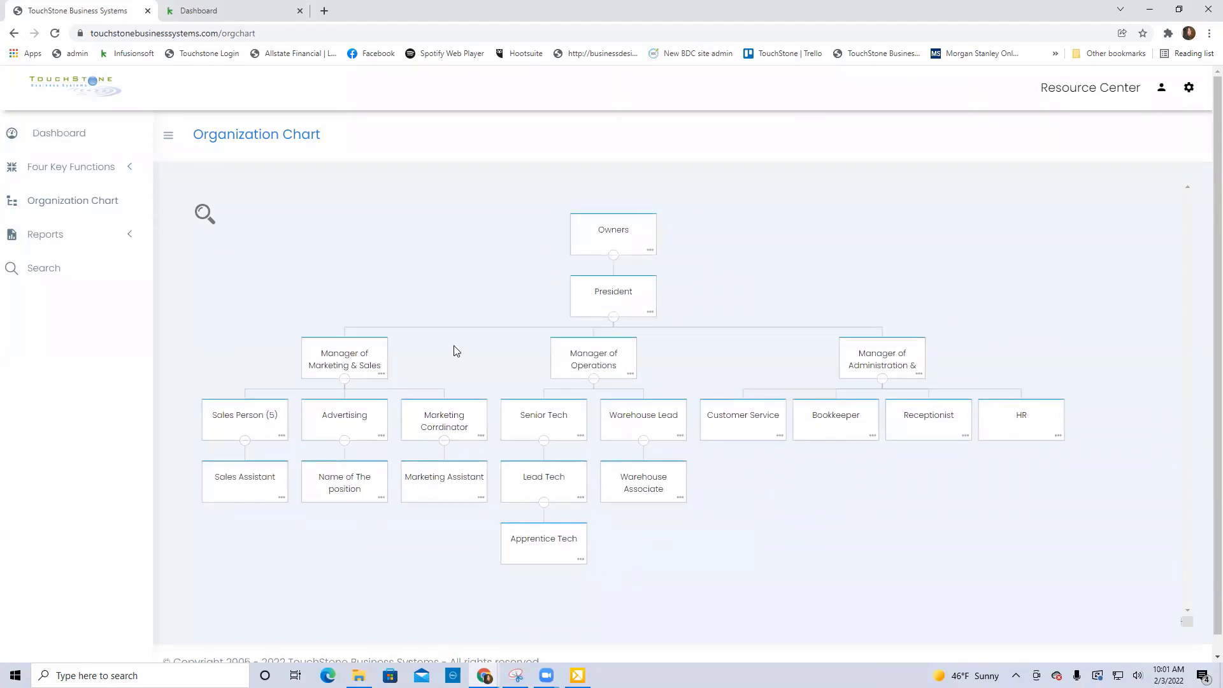
left_click(886, 356)
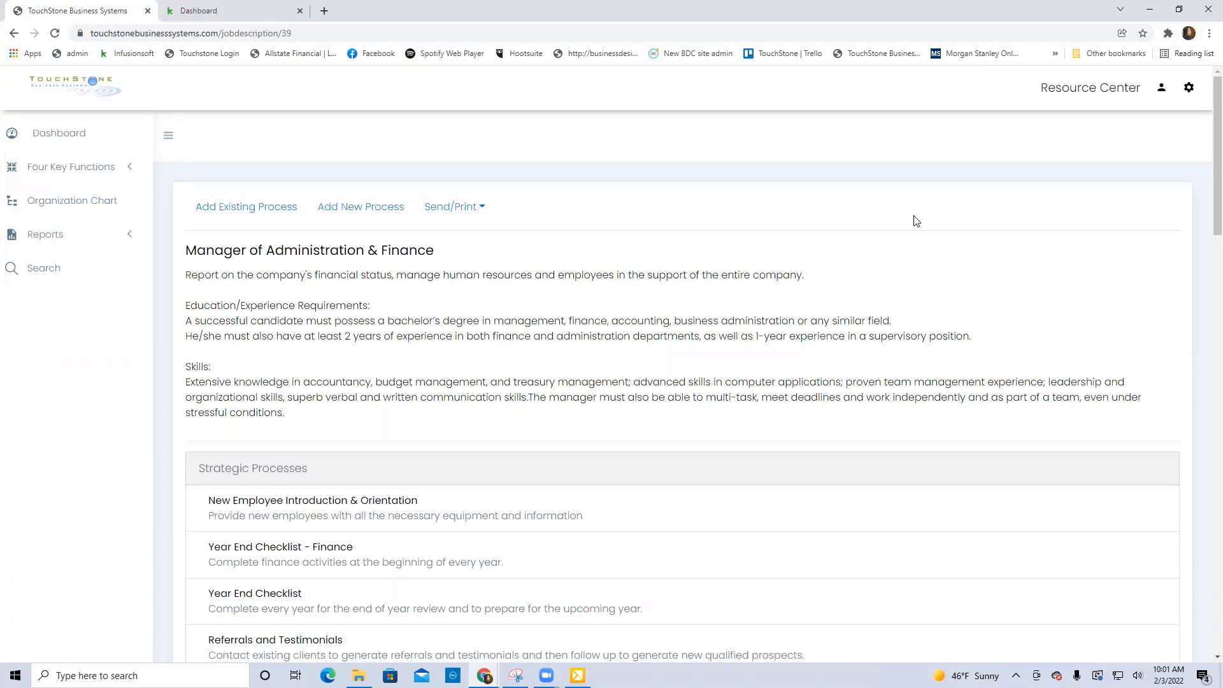
Return to the organization chart and review the processes in the Customer Service job description.
left_click(82, 202)
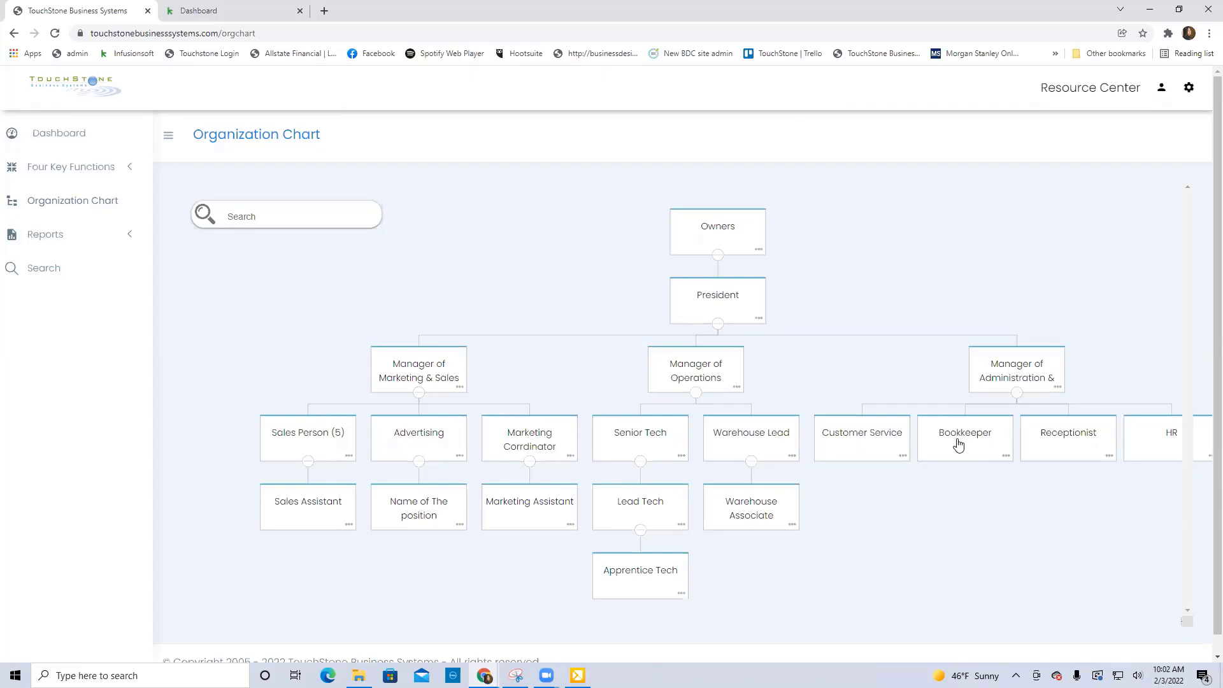
left_click(847, 432)
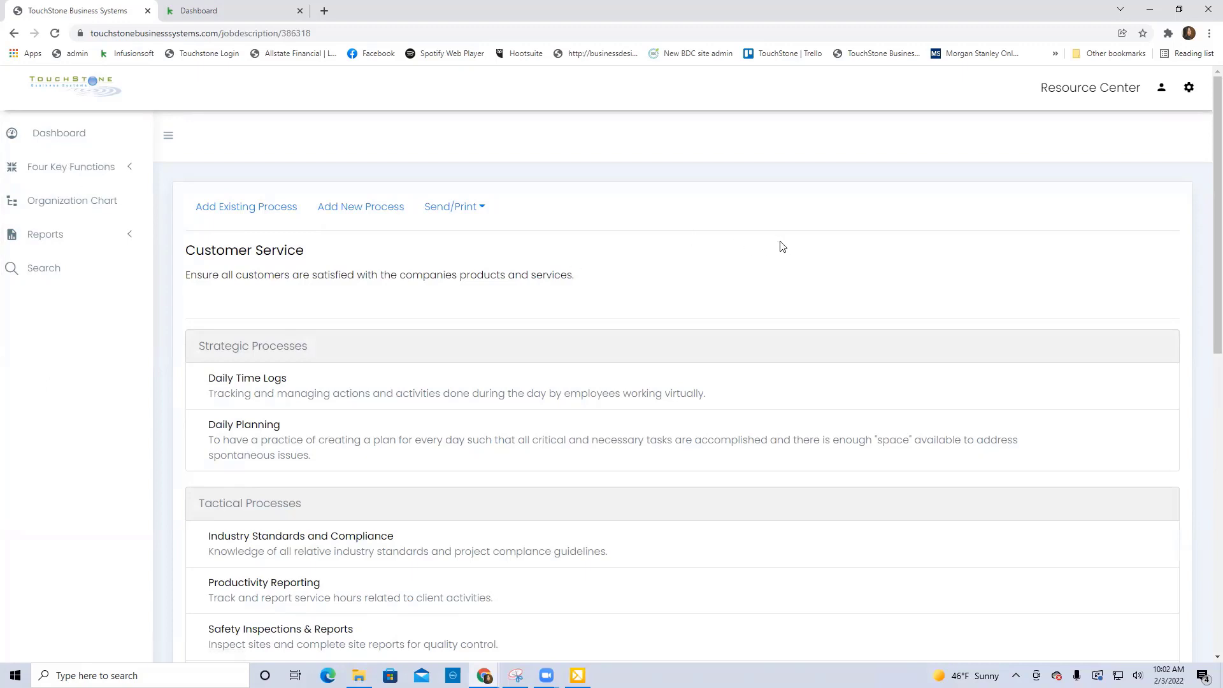
scroll(782, 247, "down", 1)
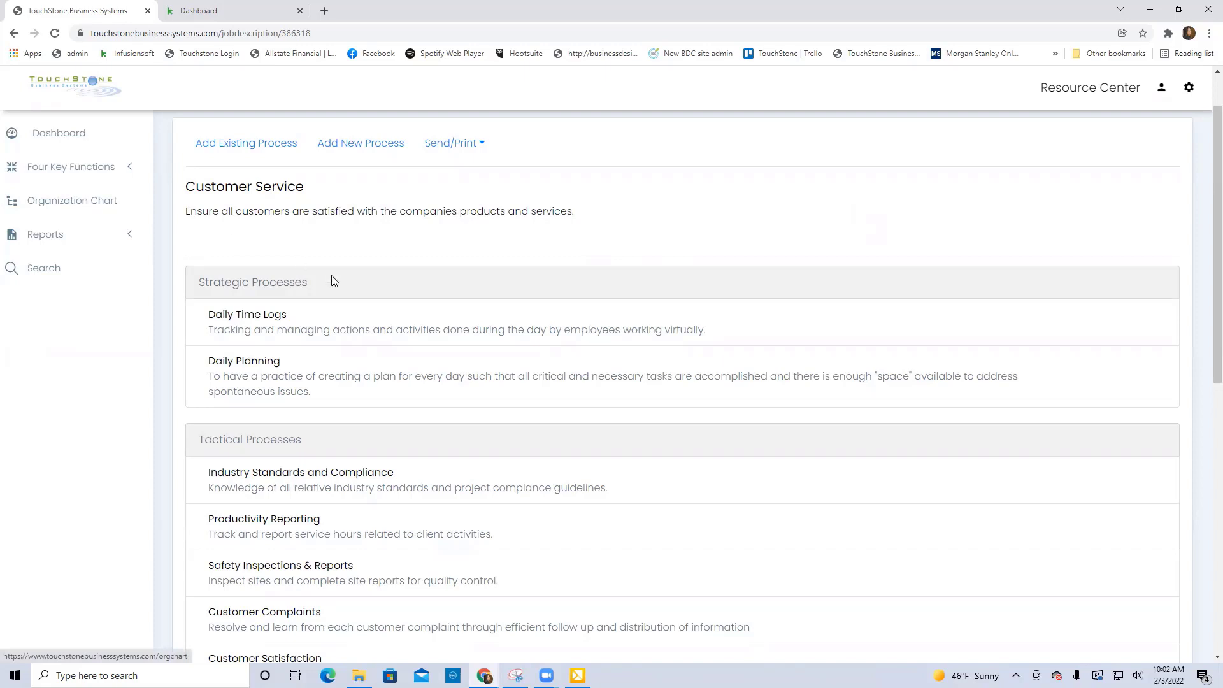
scroll(460, 570, "down", 1)
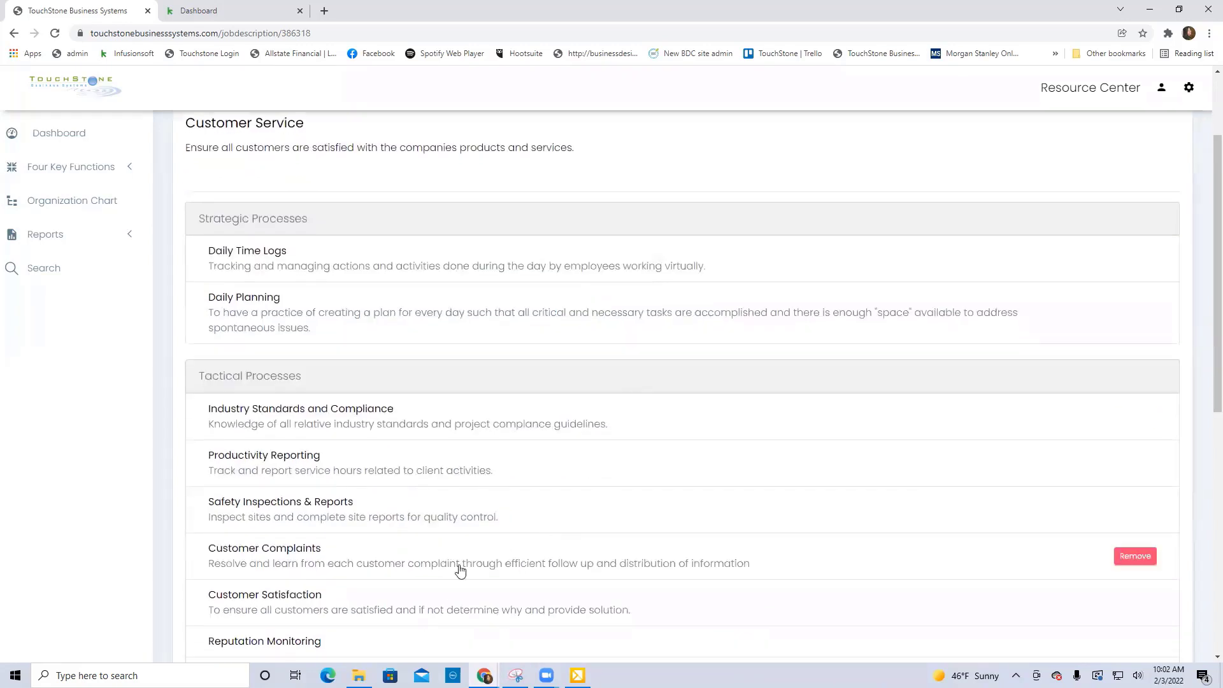
Open the Customer Complaints process and examine its objective and process tools.
left_click(297, 554)
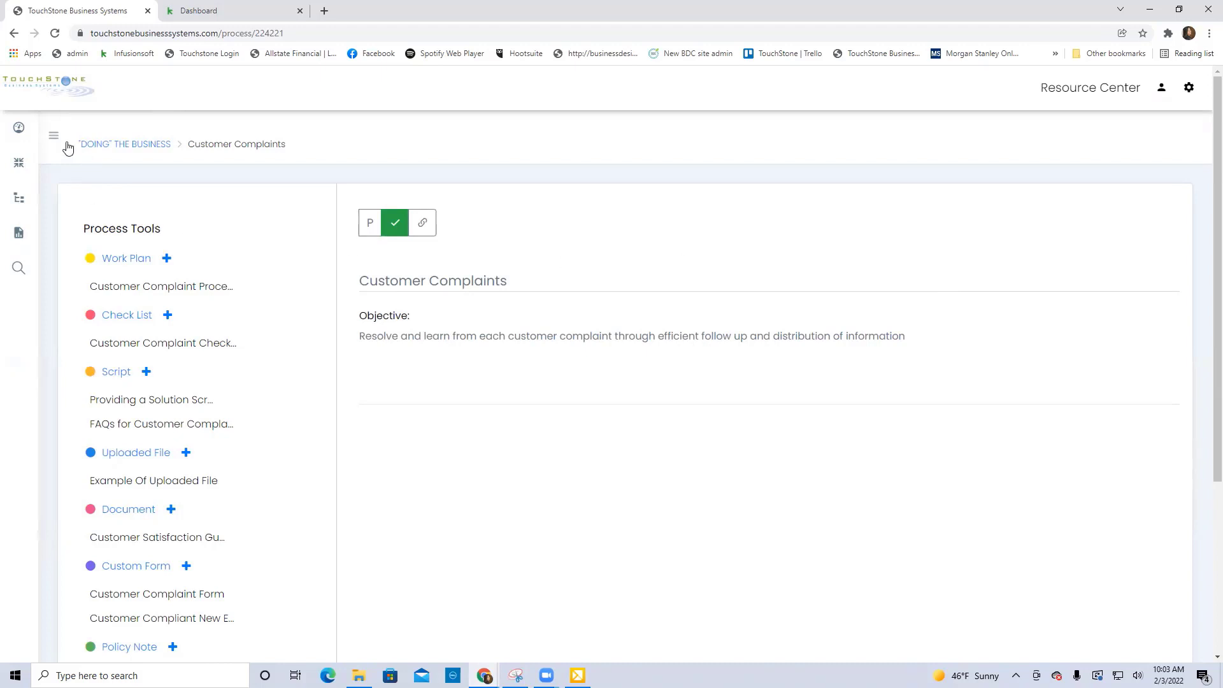
mouse_move(7, 178)
scroll(284, 228, "down", 1)
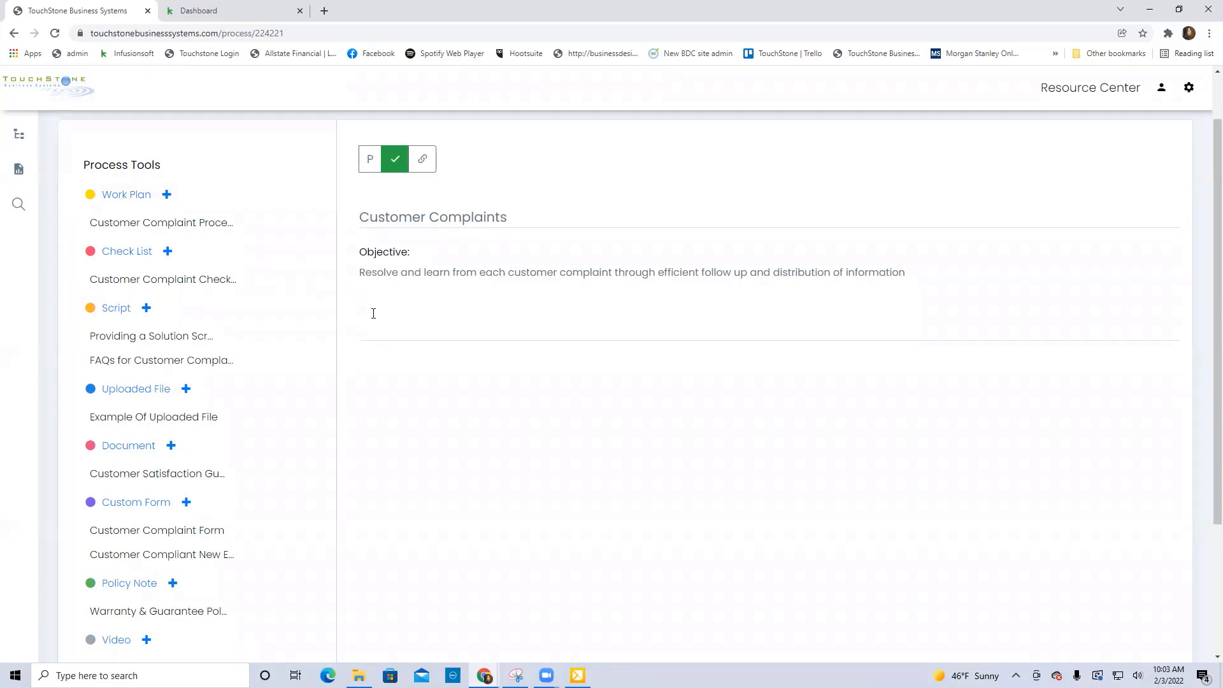
scroll(660, 347, "up", 1)
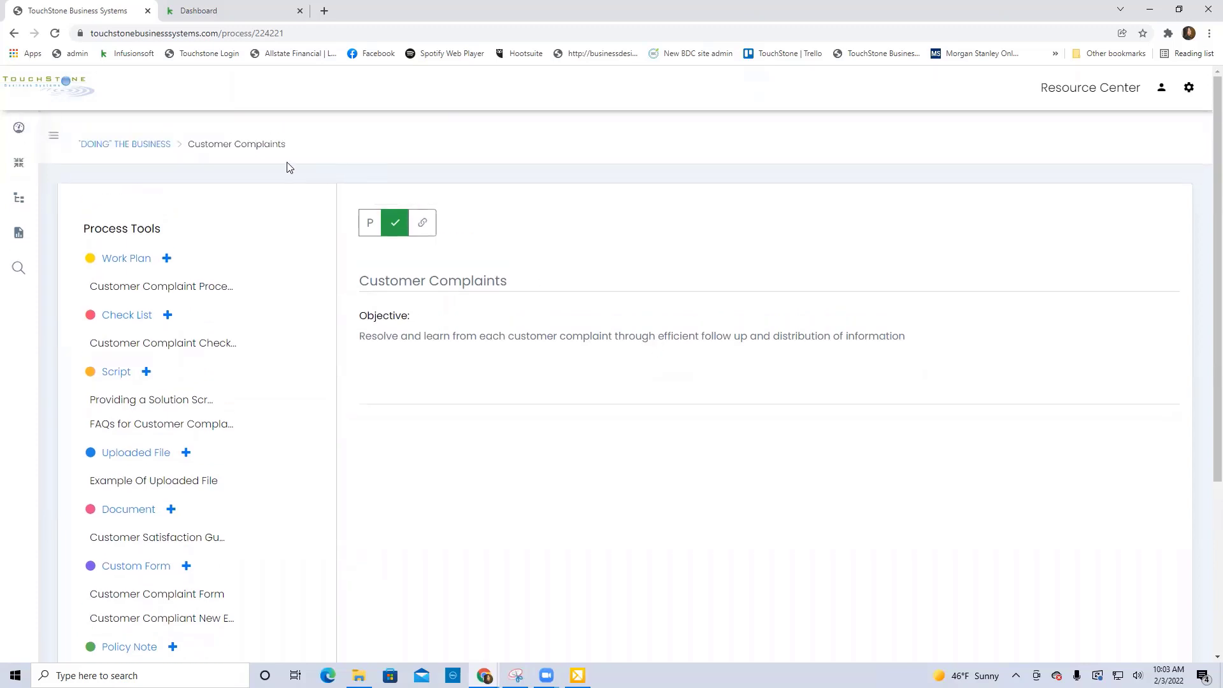
Create a process titled "Process Name" in the Client Service sub function of "DOING" THE BUSINESS.
left_click(159, 148)
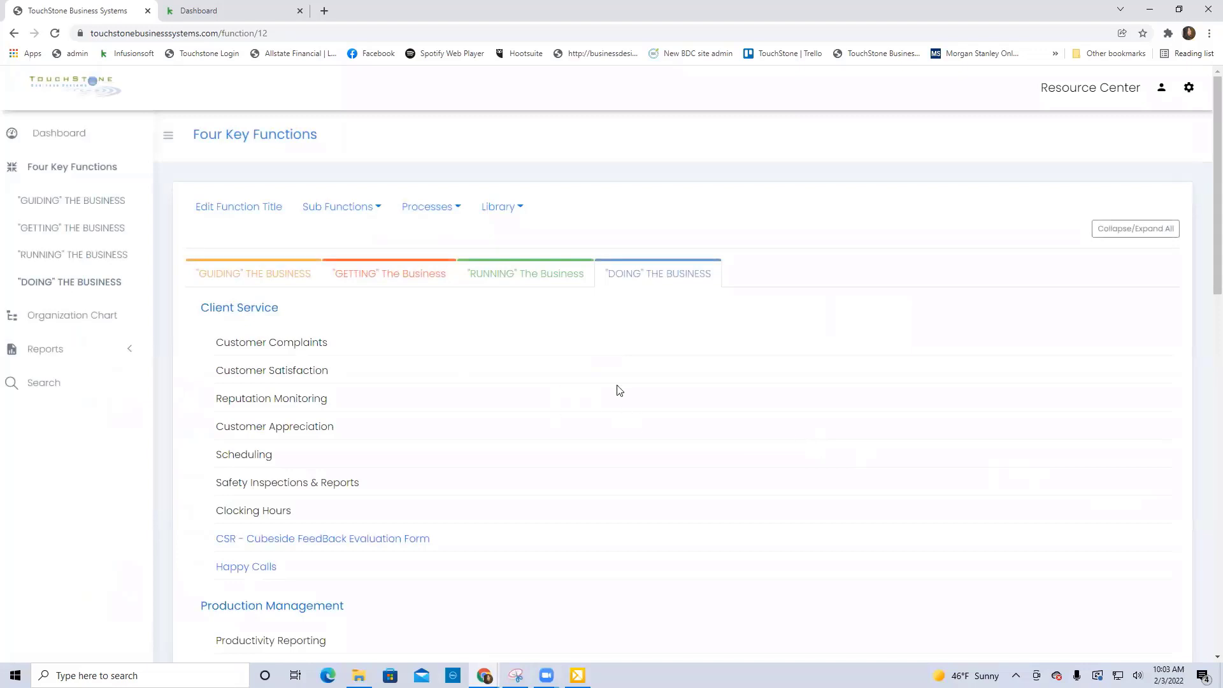
left_click(433, 214)
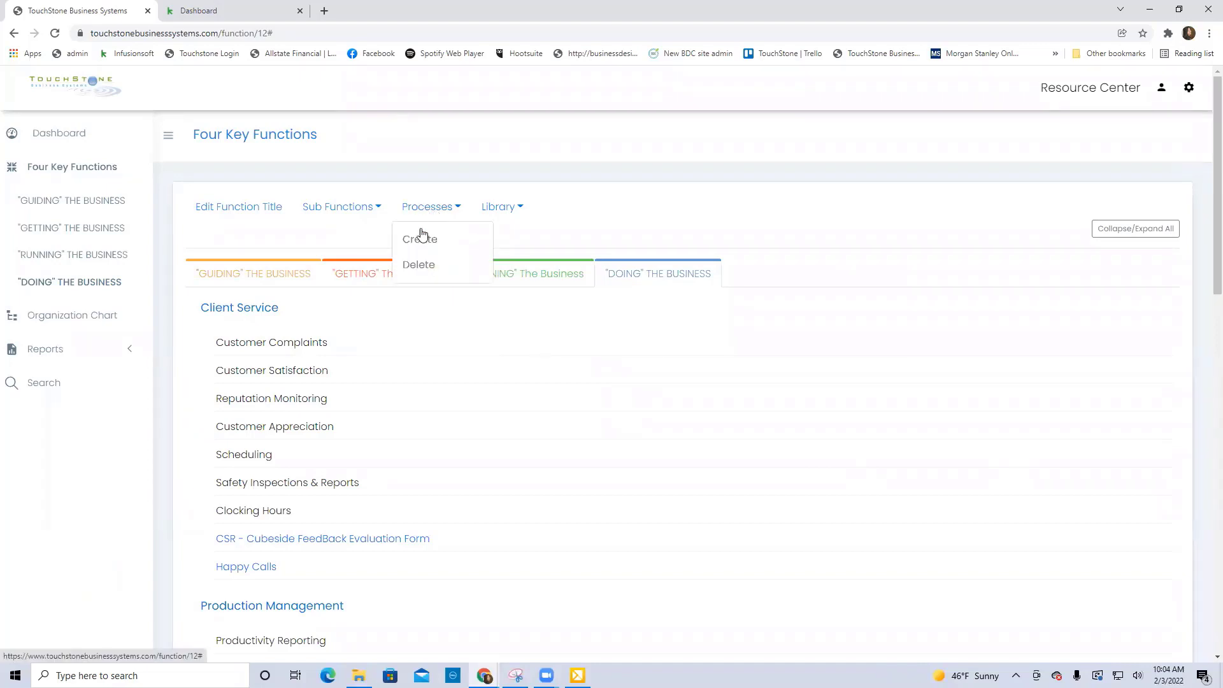
left_click(421, 239)
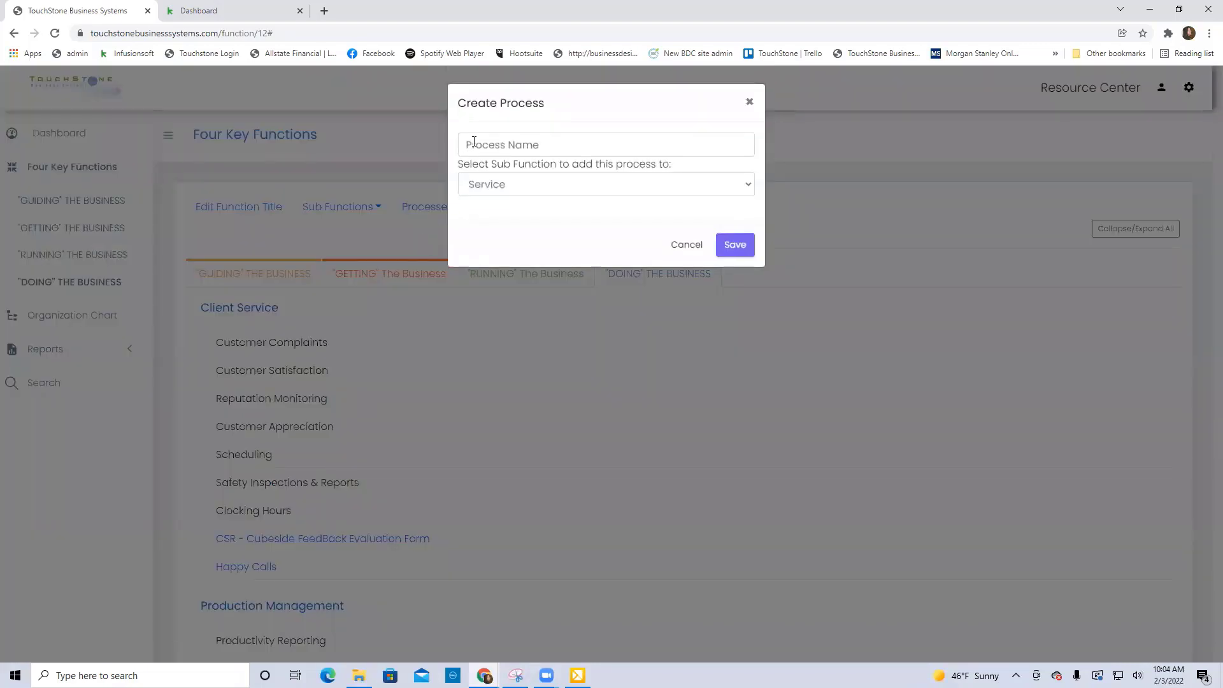
left_click(474, 146)
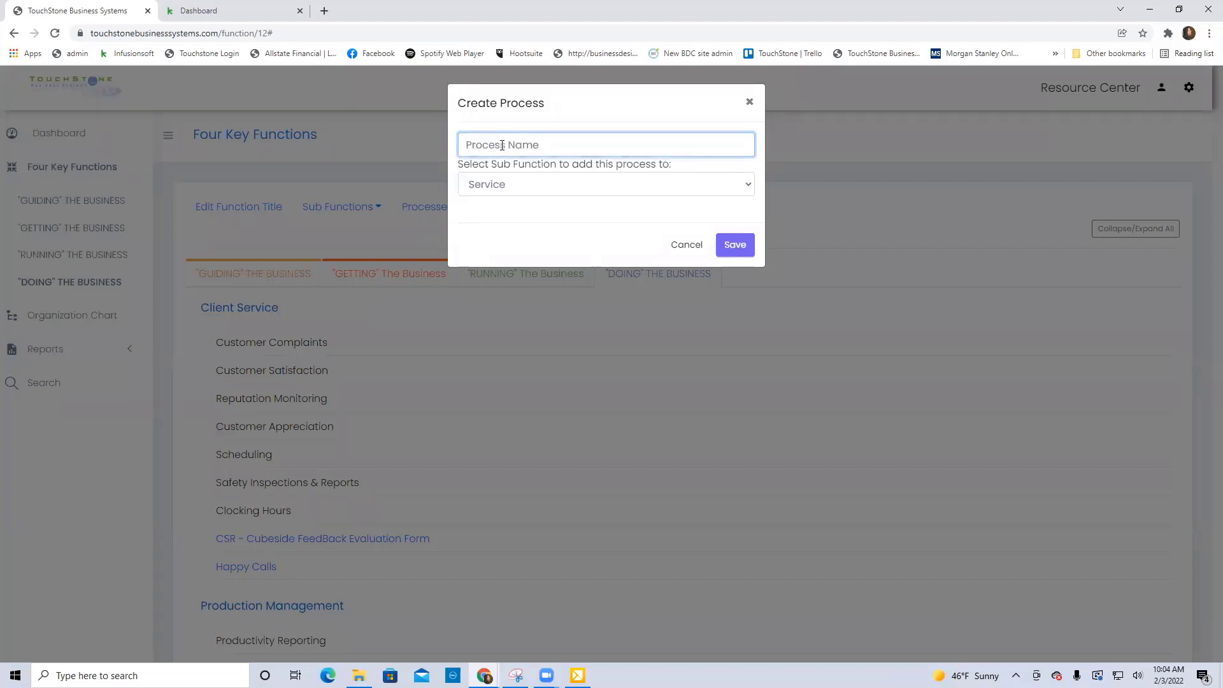
type("Process name")
double_click(514, 145)
type("Name")
left_click(622, 185)
left_click(624, 220)
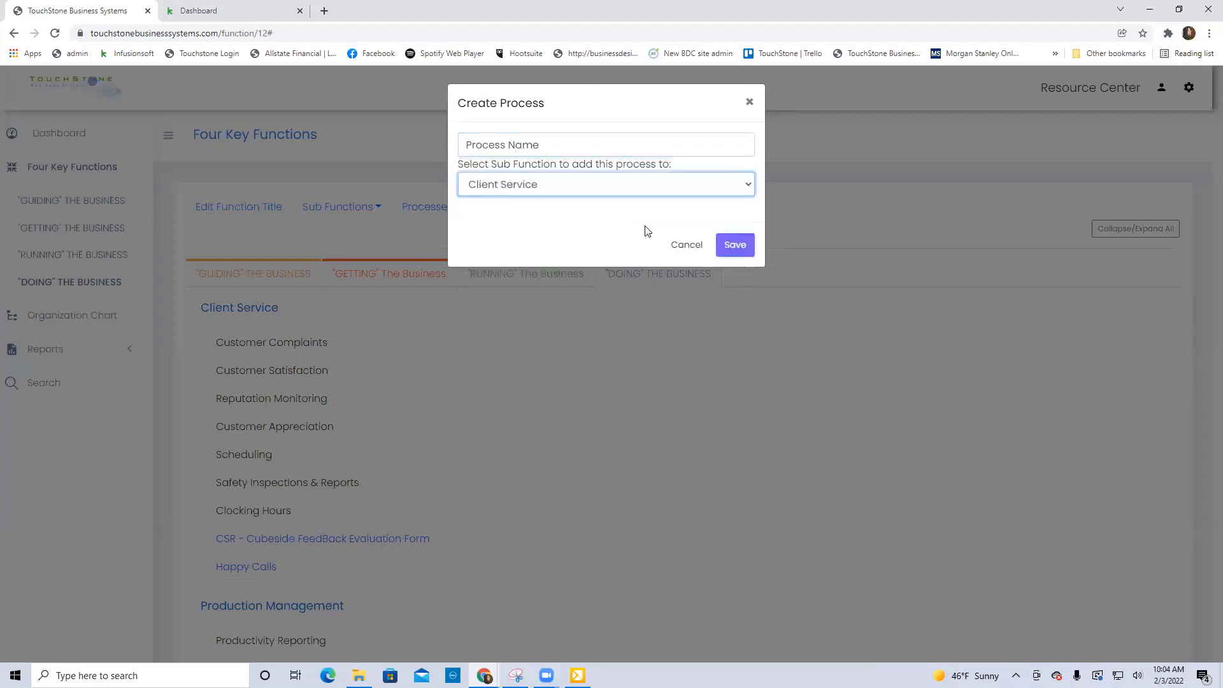
left_click(739, 246)
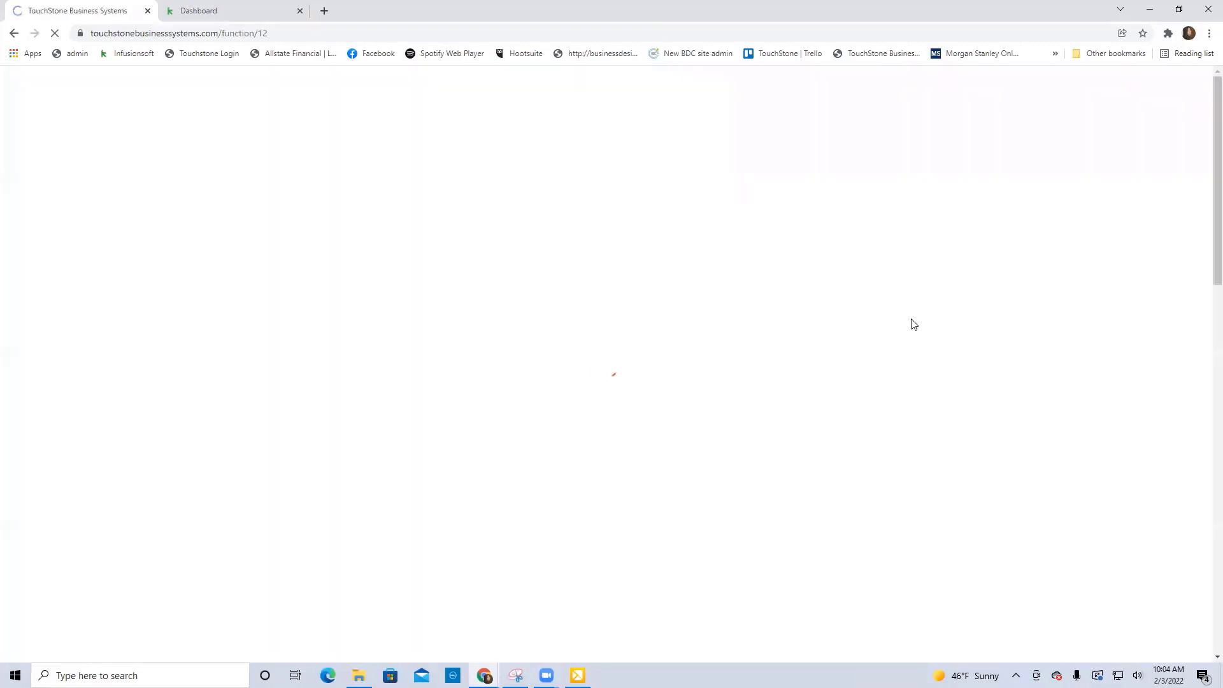
Open the new process in the Client Service list and save its objective as "The purpose....How to do ....Ensure that".
scroll(836, 374, "down", 2)
scroll(836, 374, "up", 1)
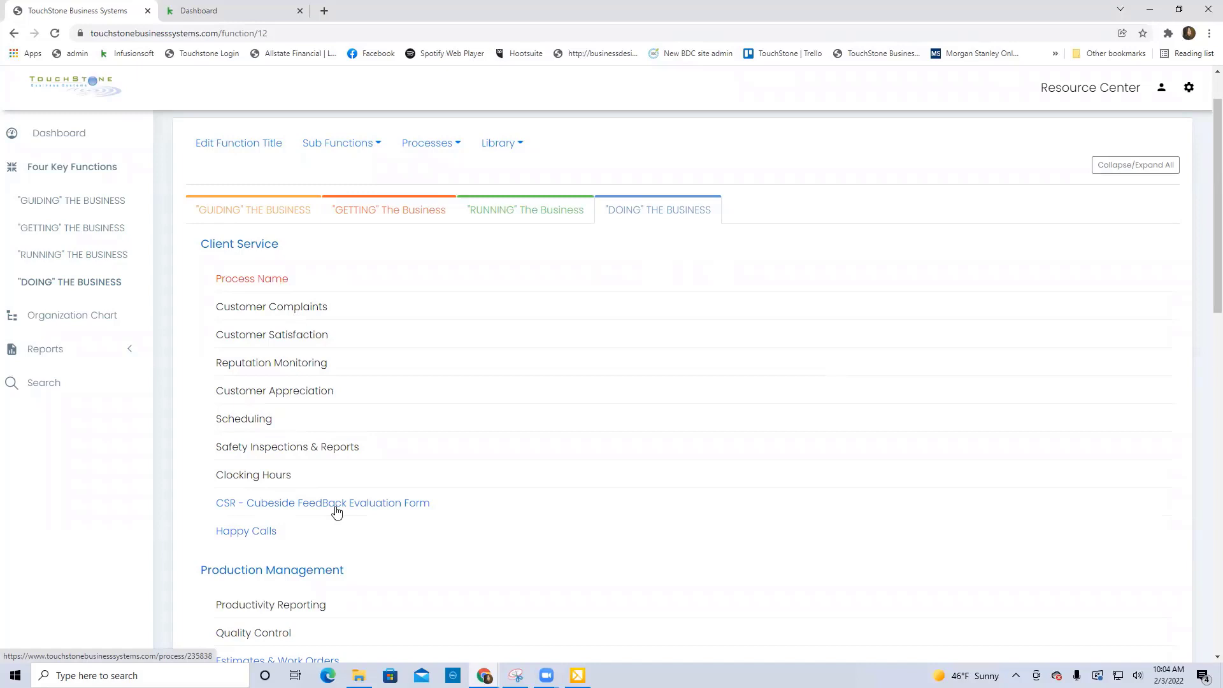
left_click(240, 285)
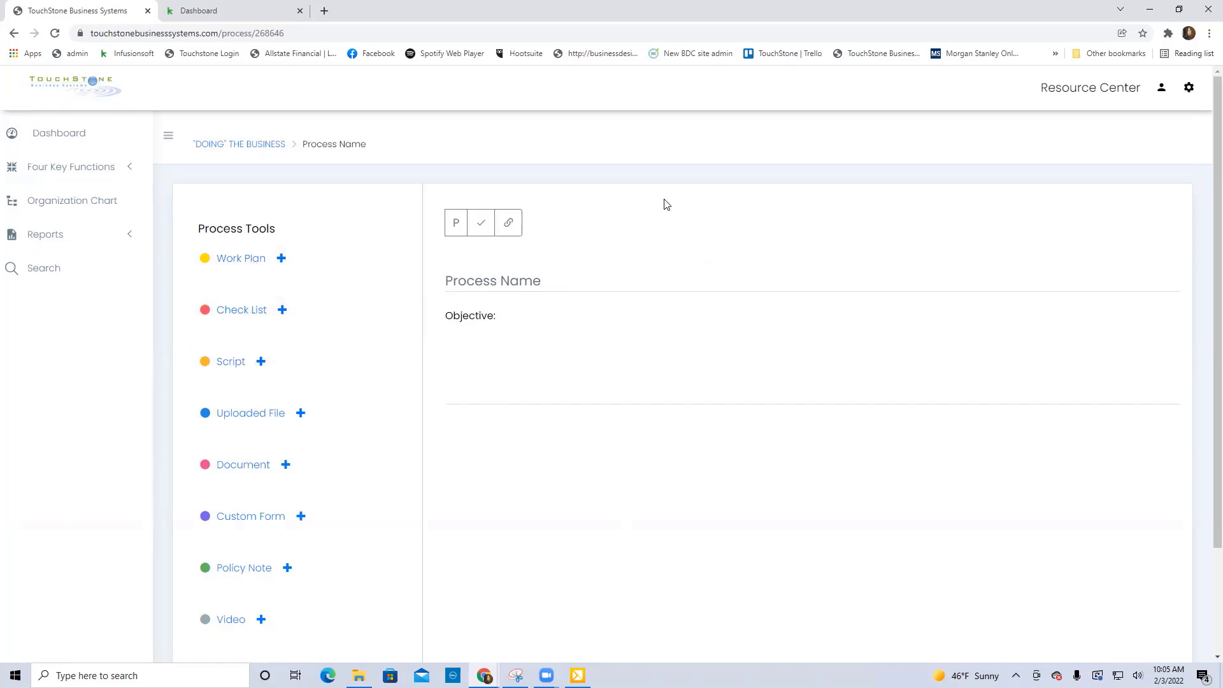
left_click(500, 379)
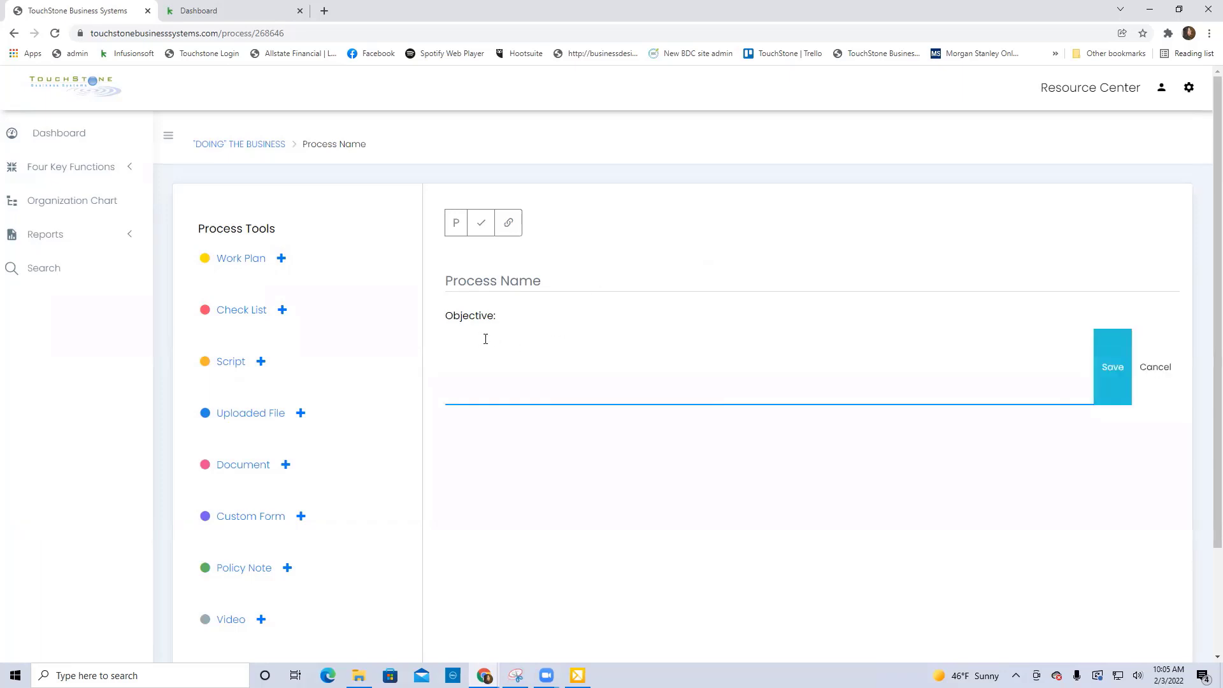
type("The purpose....How to do ....")
type("Ensure that")
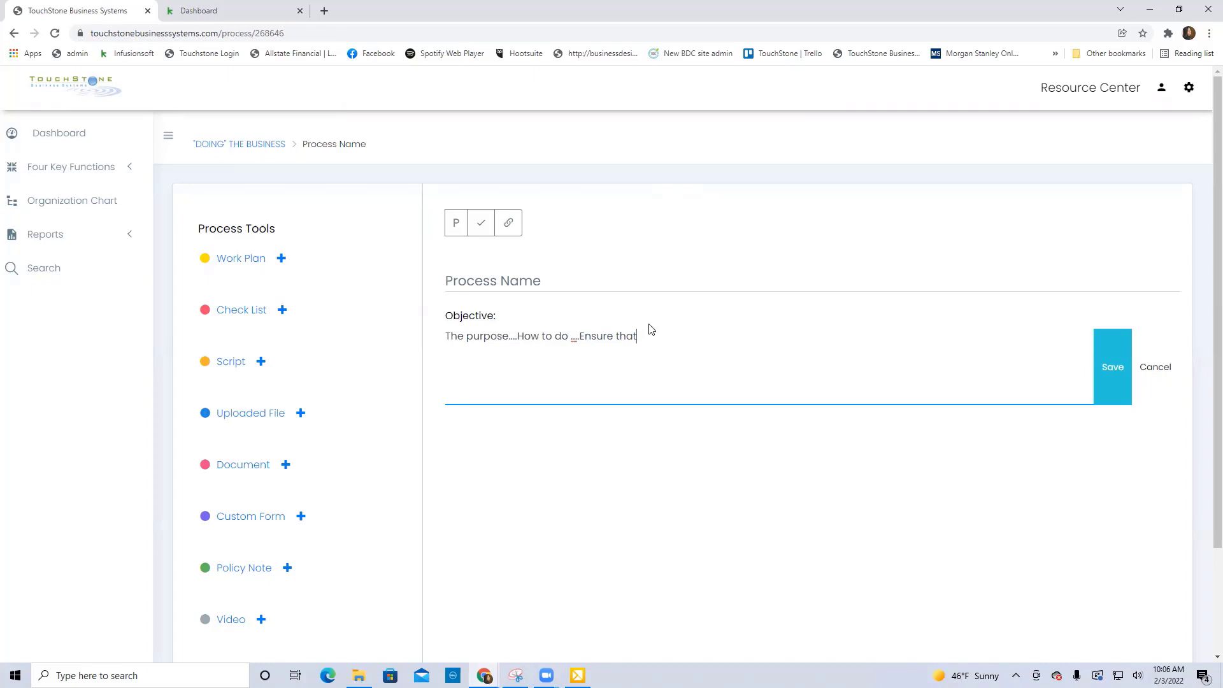
left_click(1113, 374)
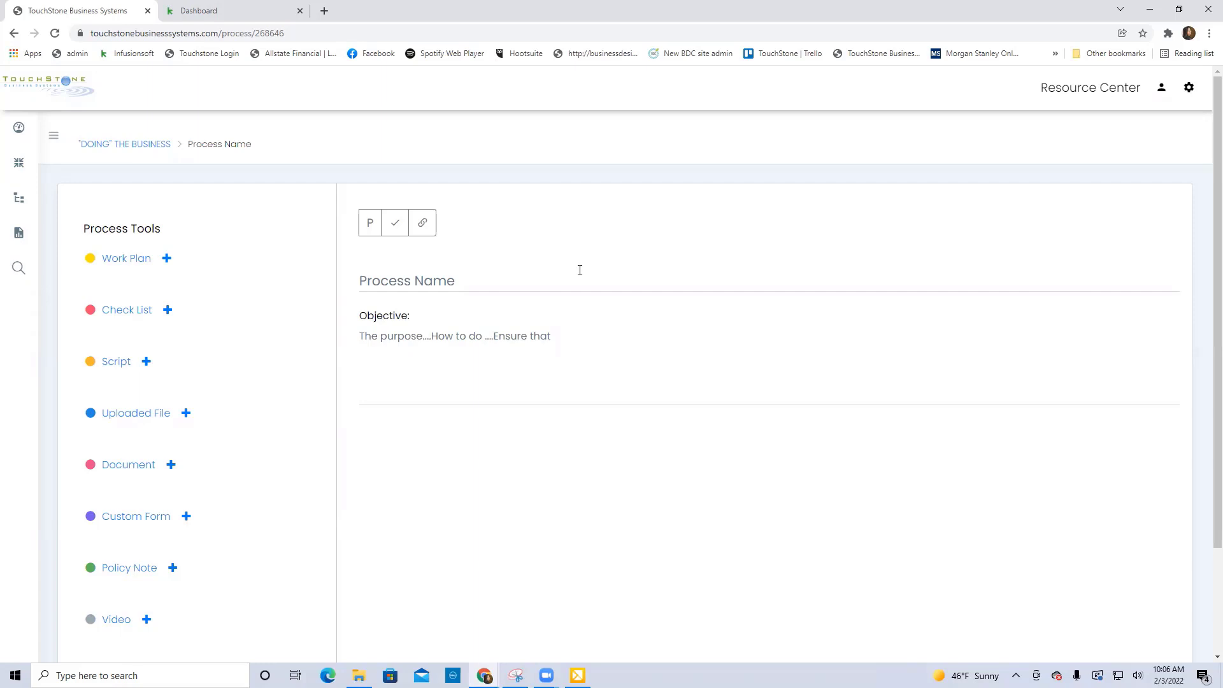
View the list of public processes on the dashboard and return to the new process.
left_click(429, 283)
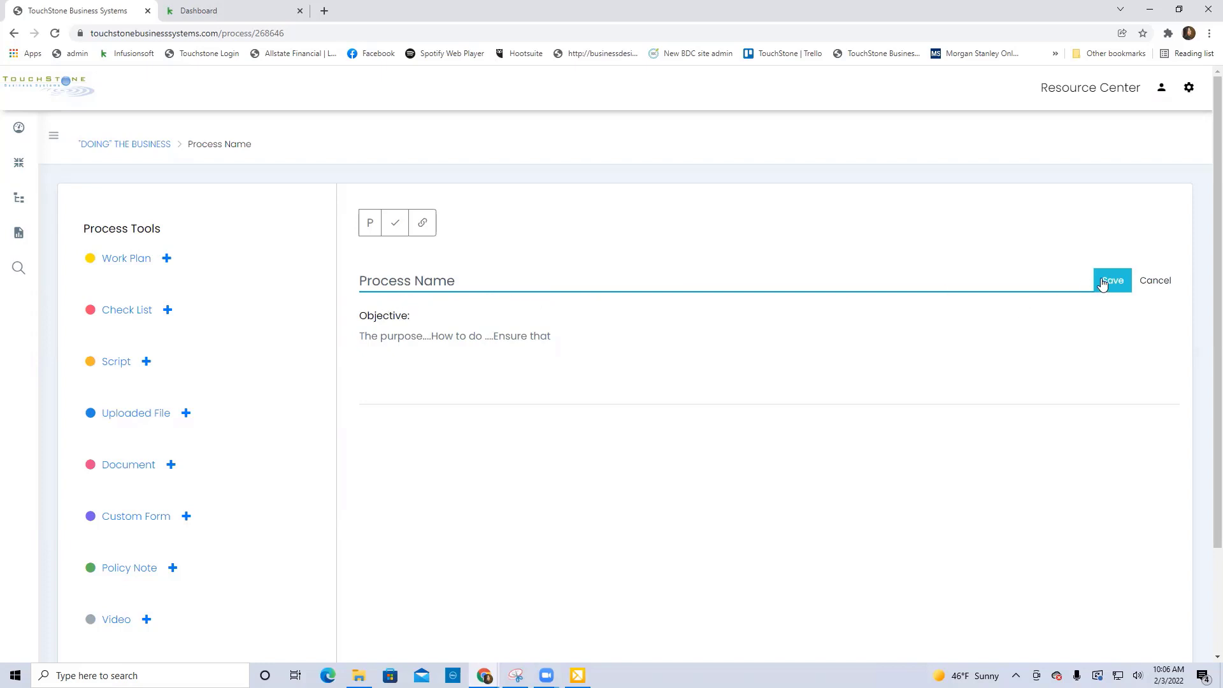
left_click(447, 336)
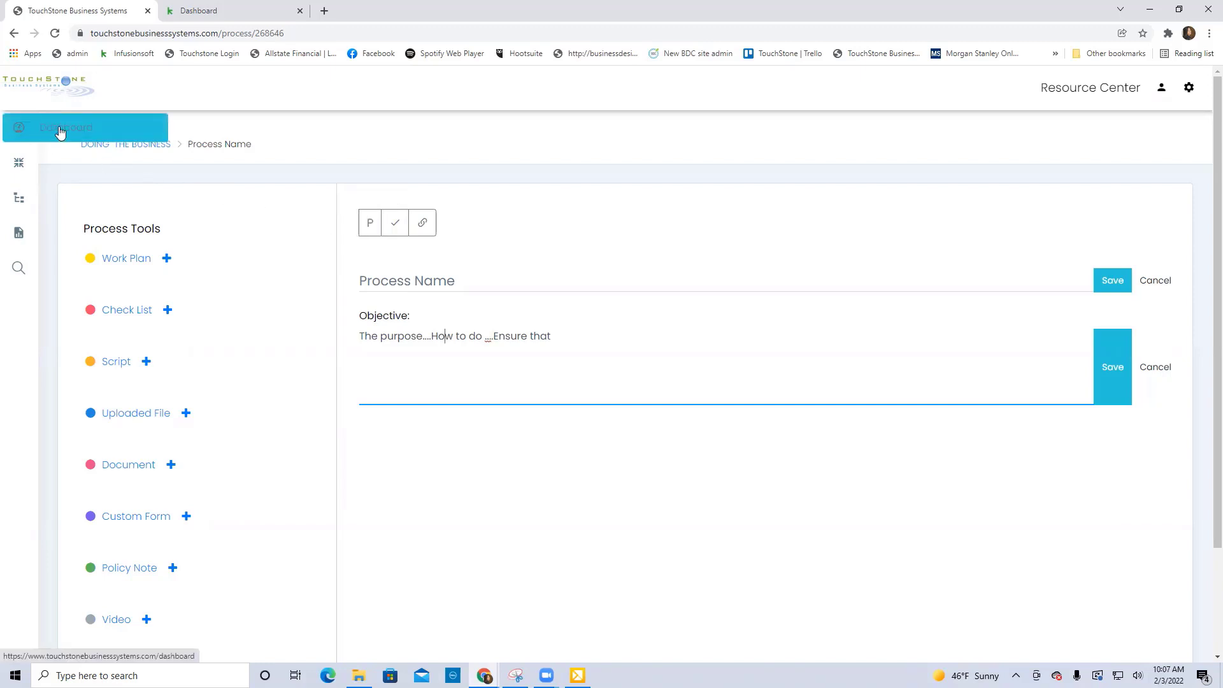
left_click(60, 131)
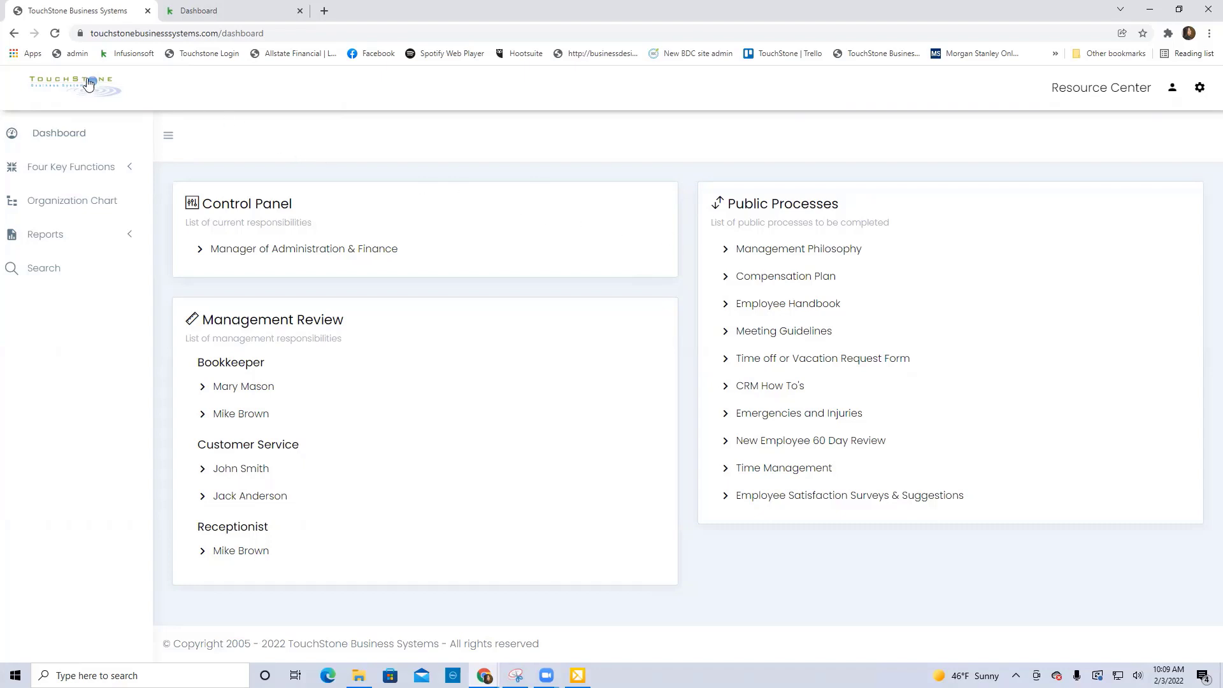
left_click(14, 36)
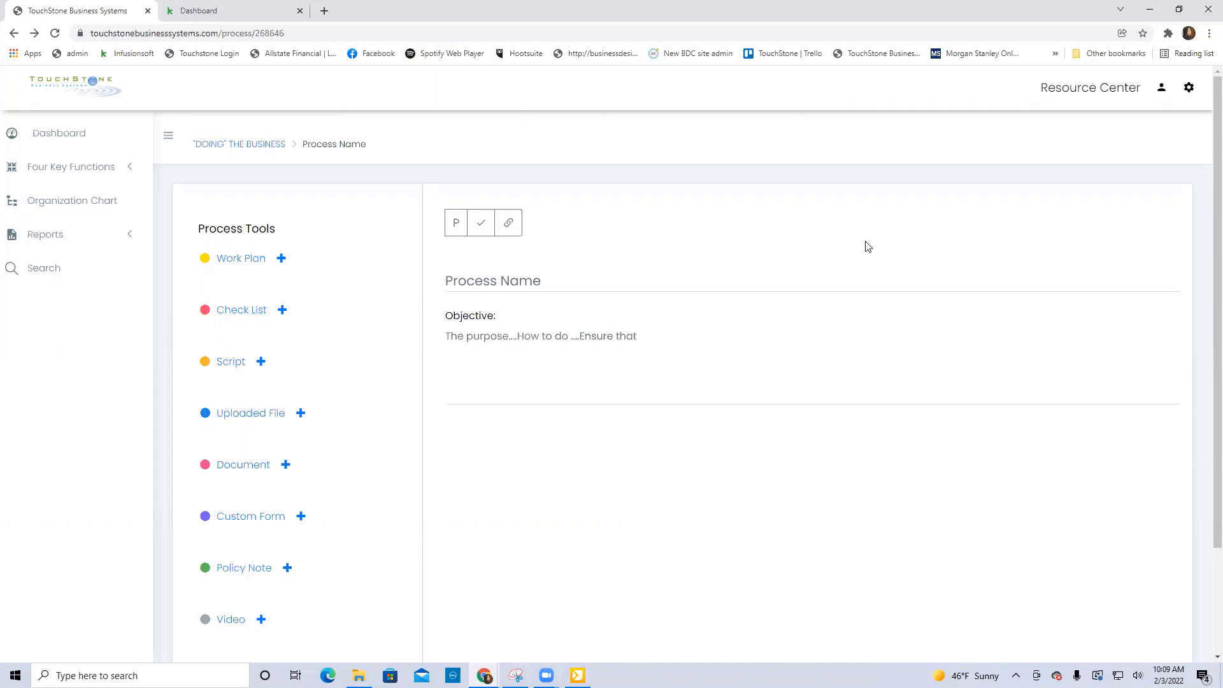
Mark the new process complete, check it in the Client Service list, and remove the complete mark.
left_click(482, 225)
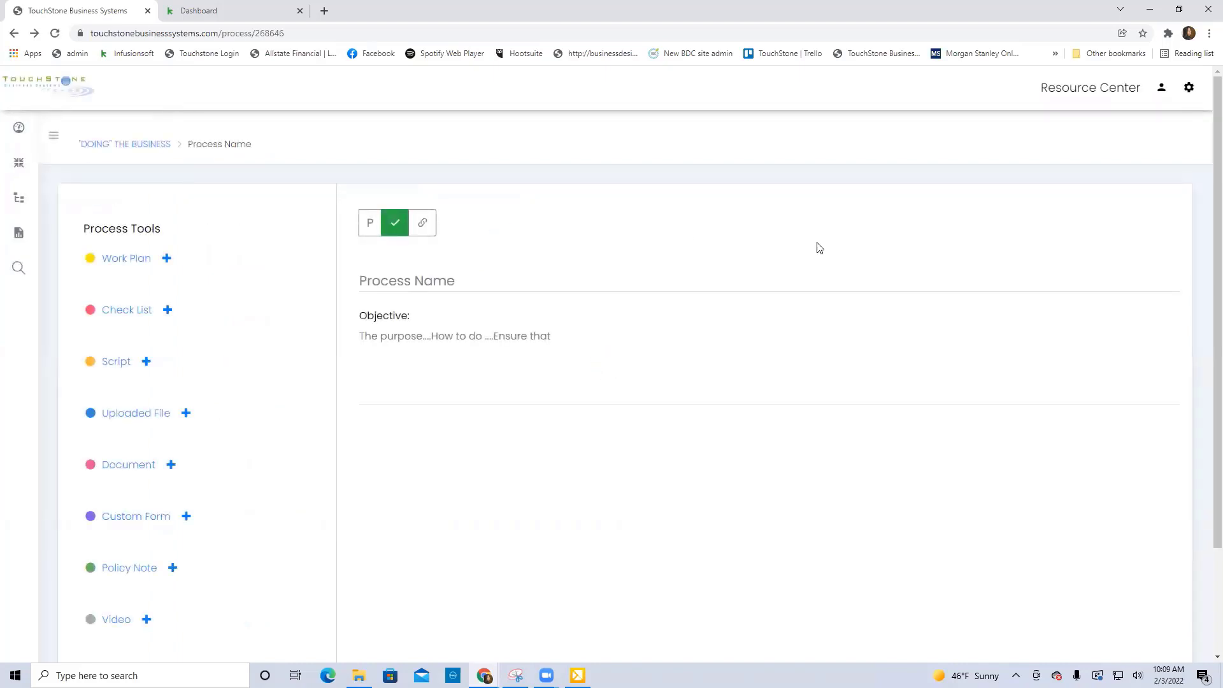
left_click(148, 147)
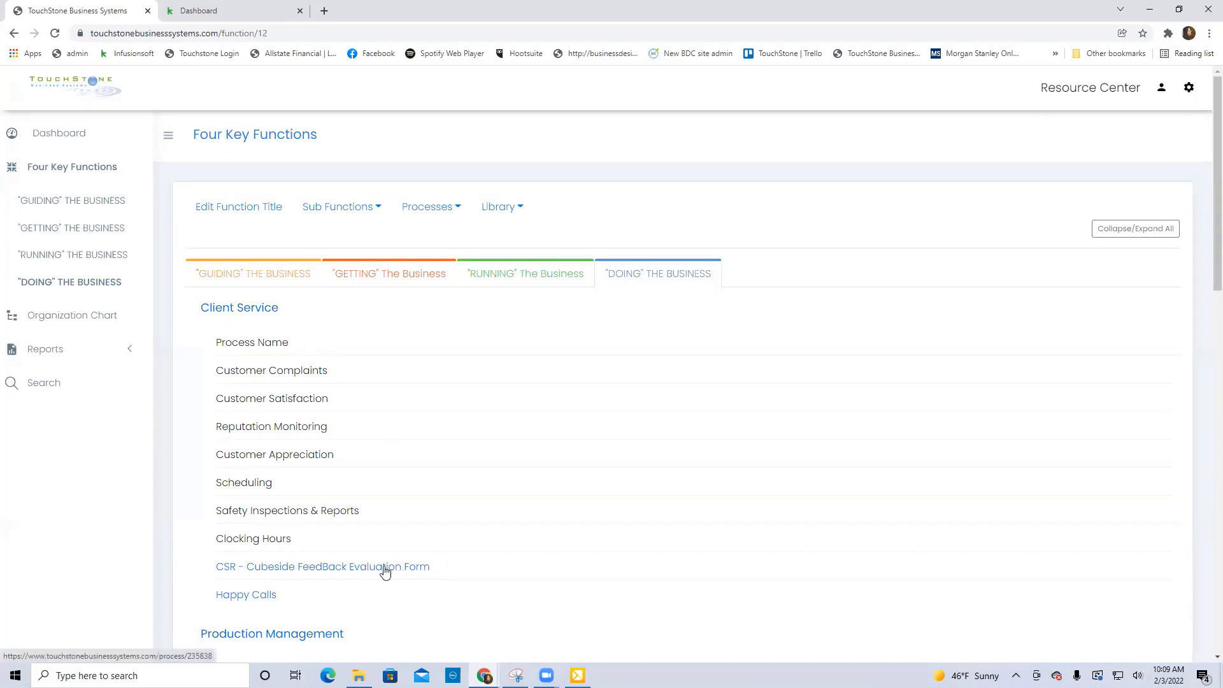
left_click(265, 350)
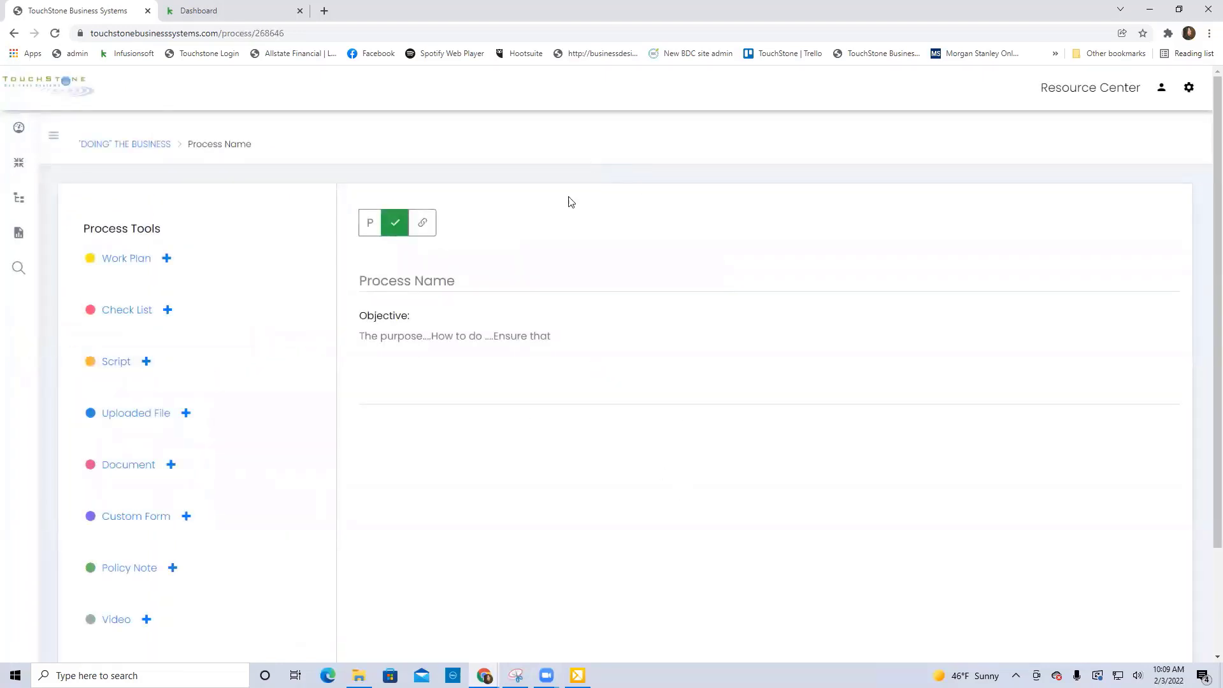
left_click(395, 228)
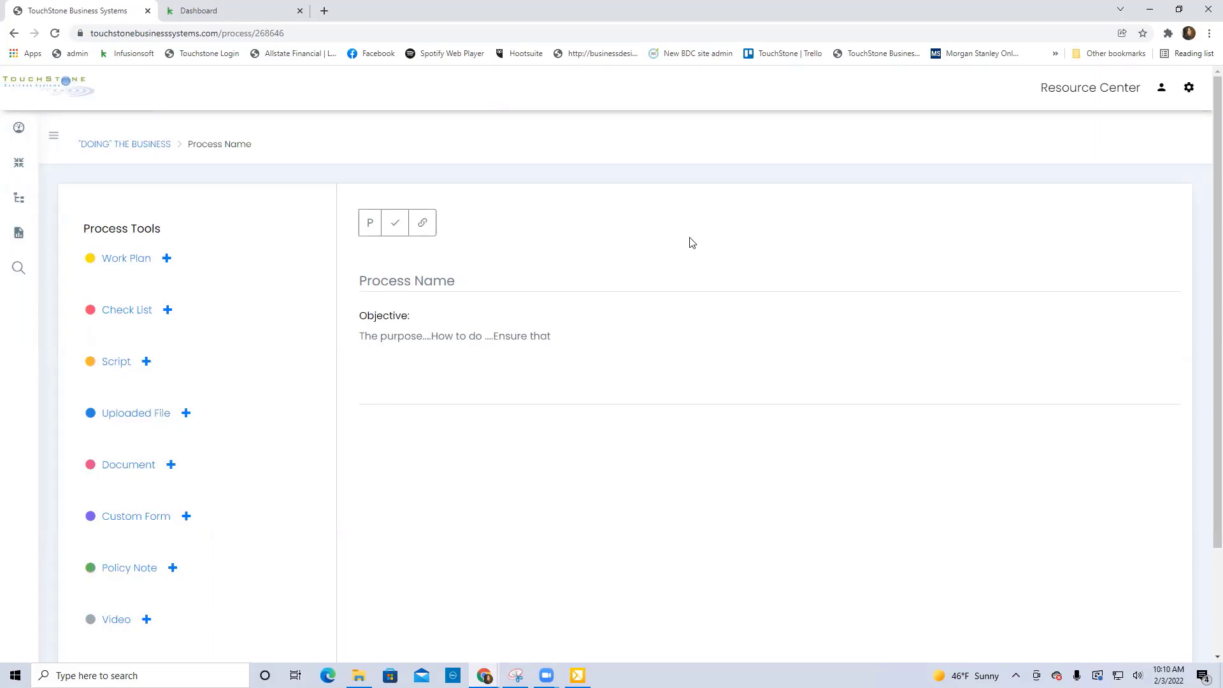
Link the process to the President job description with the Strategic process type.
left_click(428, 226)
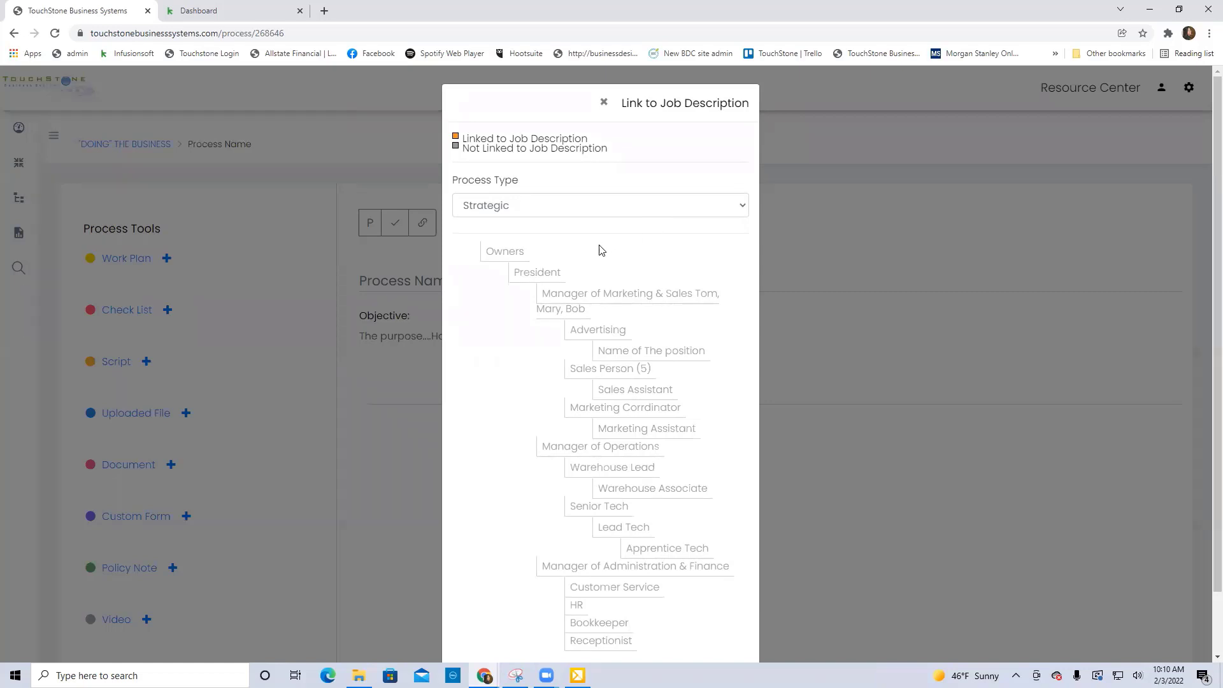
left_click(533, 278)
left_click(602, 102)
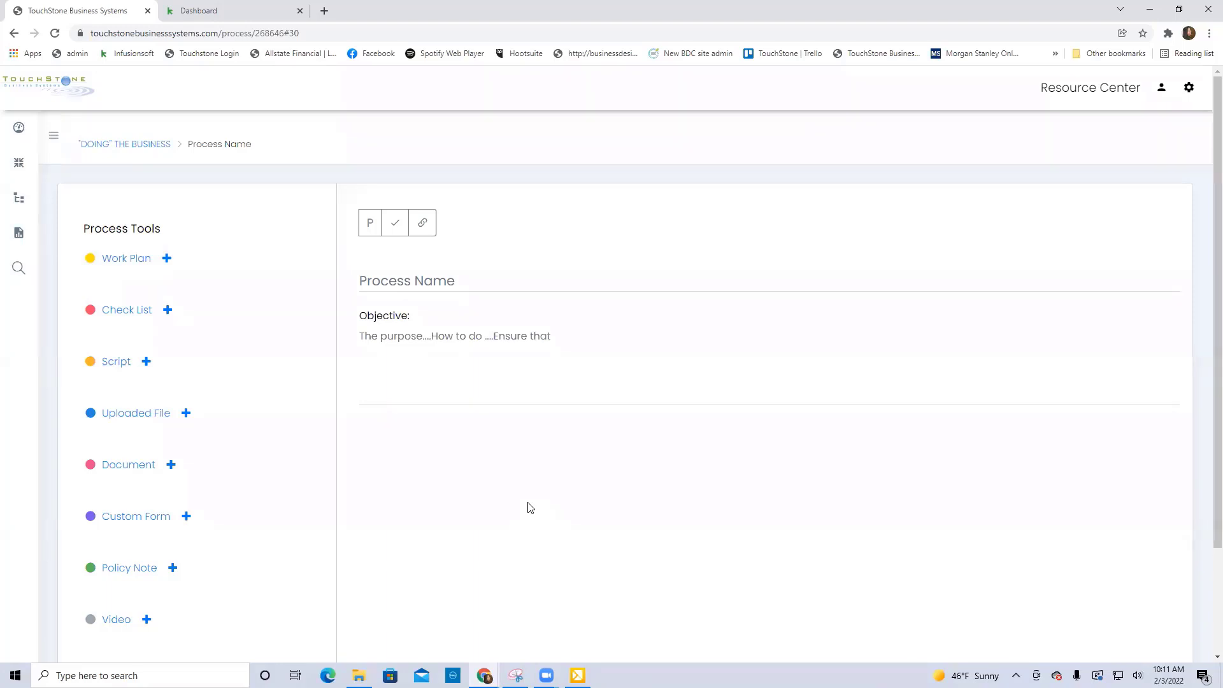
Create a work plan titled "Name of the workplan" with the objective "purpose" for the process.
left_click(167, 260)
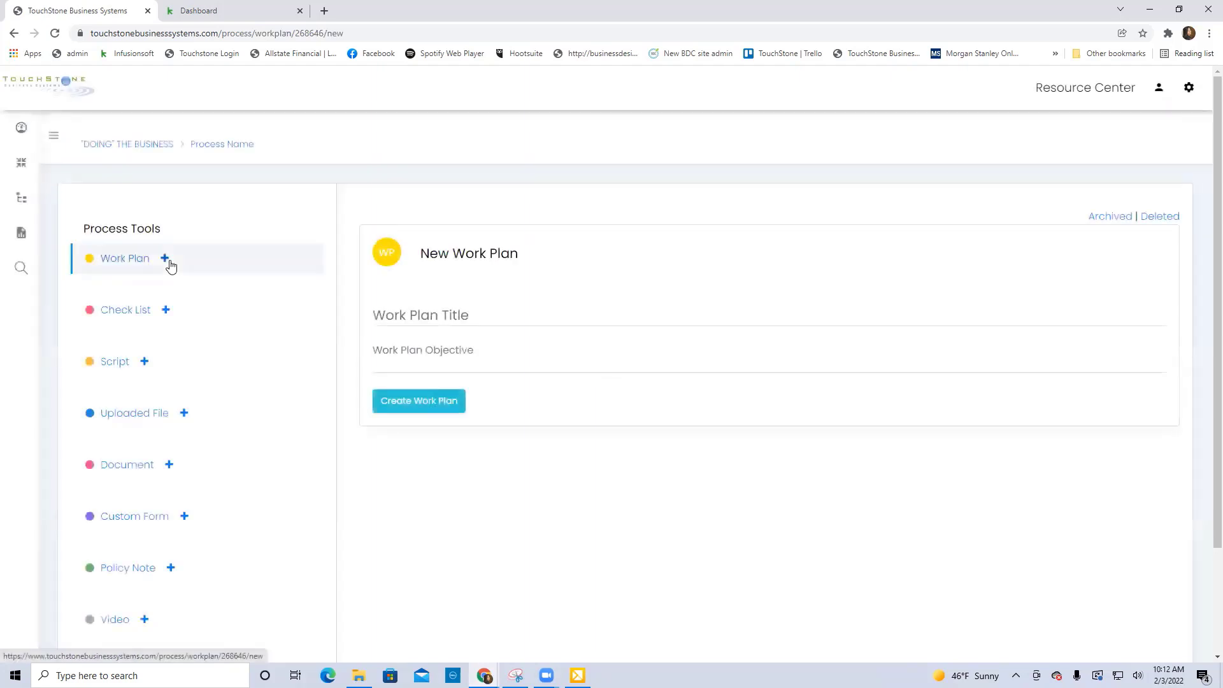
left_click(391, 314)
type("N")
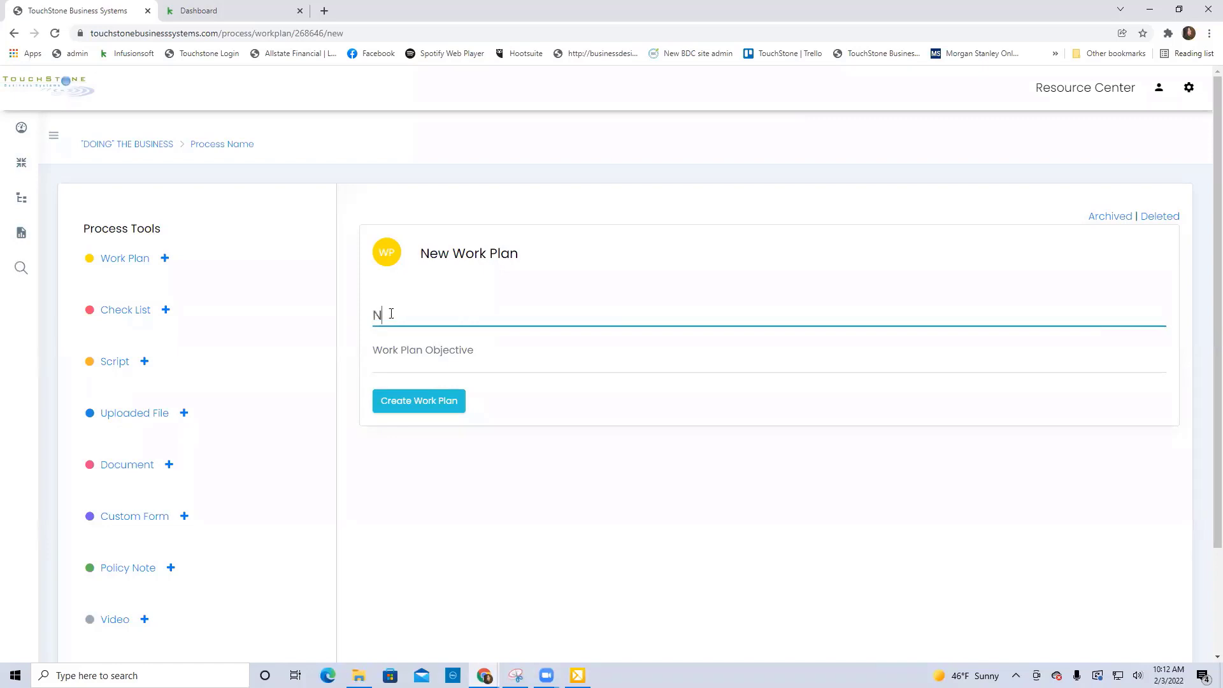
type("ame of the workplan")
left_click(403, 354)
type("purpose")
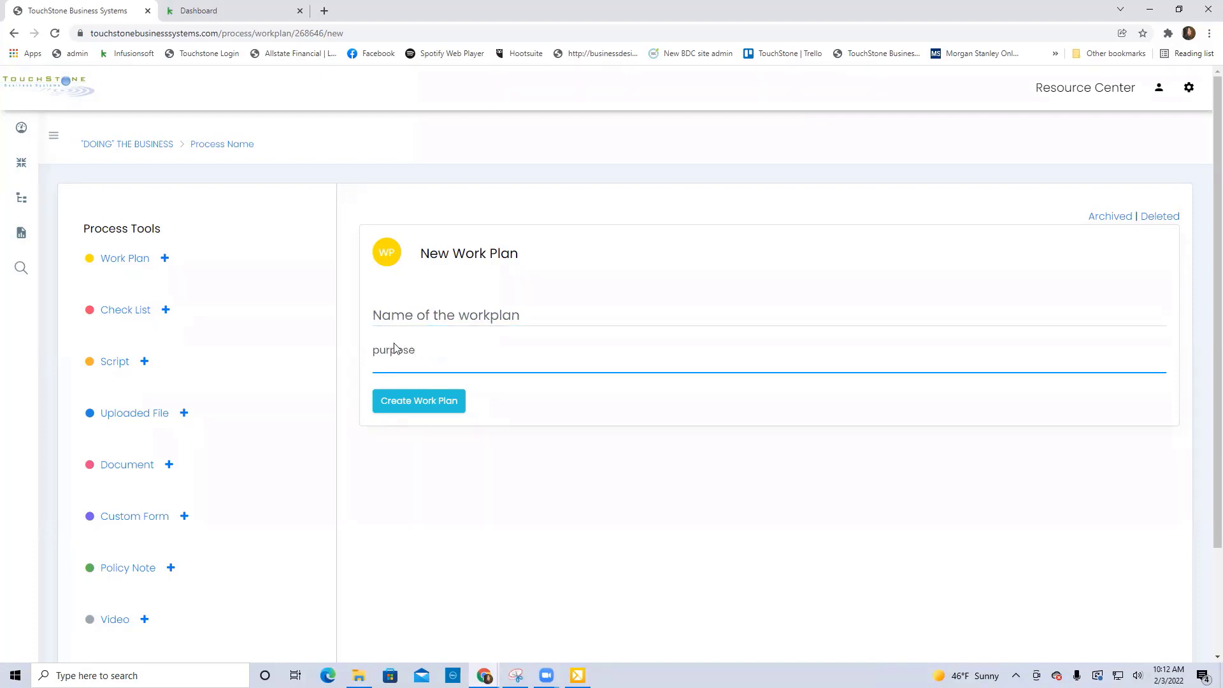
left_click(421, 409)
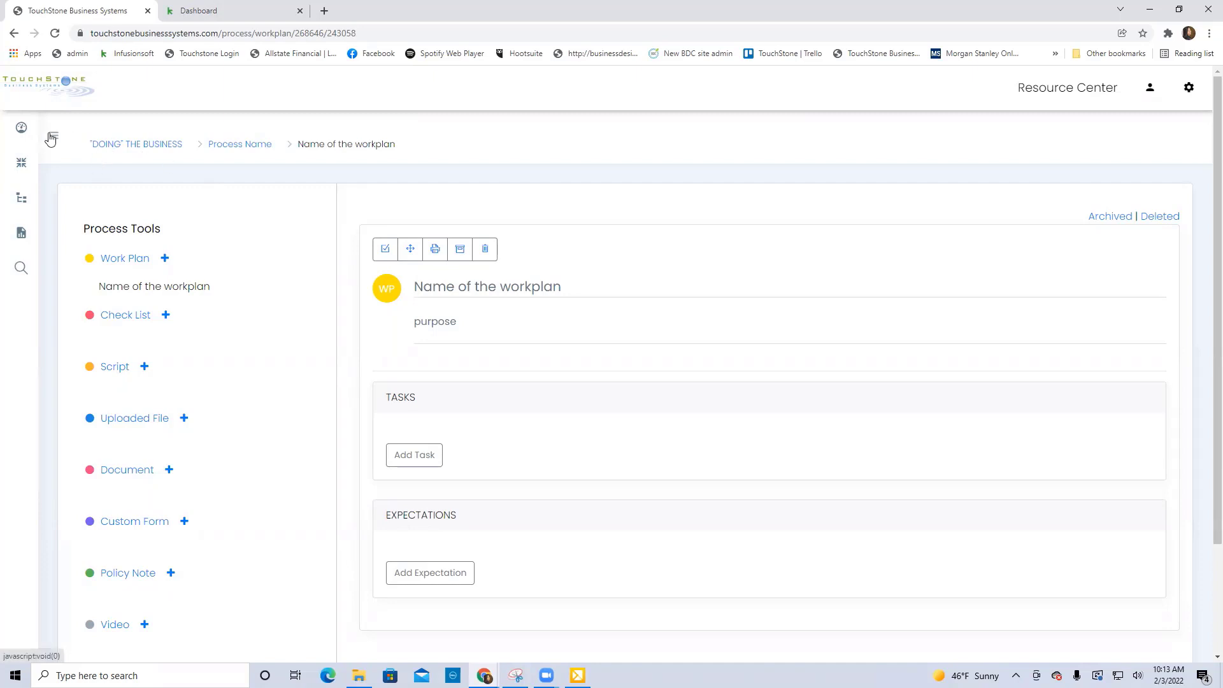
View the Accounts Payable process in the Finance section of "RUNNING" The Business.
mouse_move(46, 156)
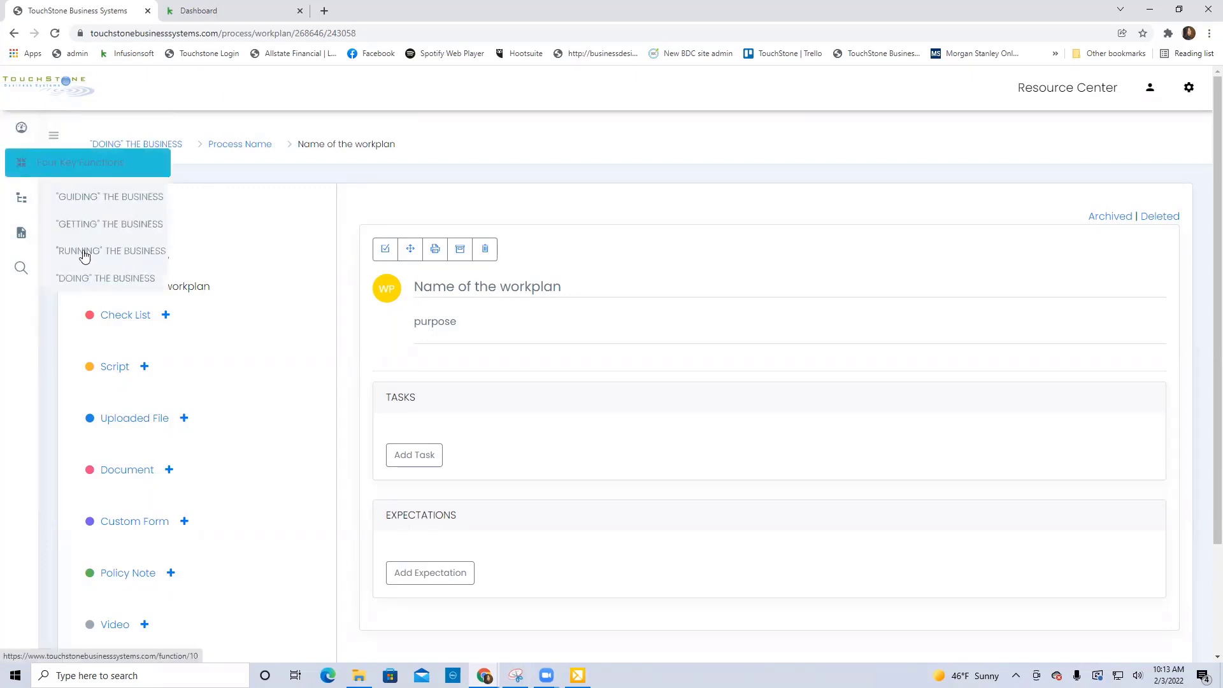
left_click(105, 255)
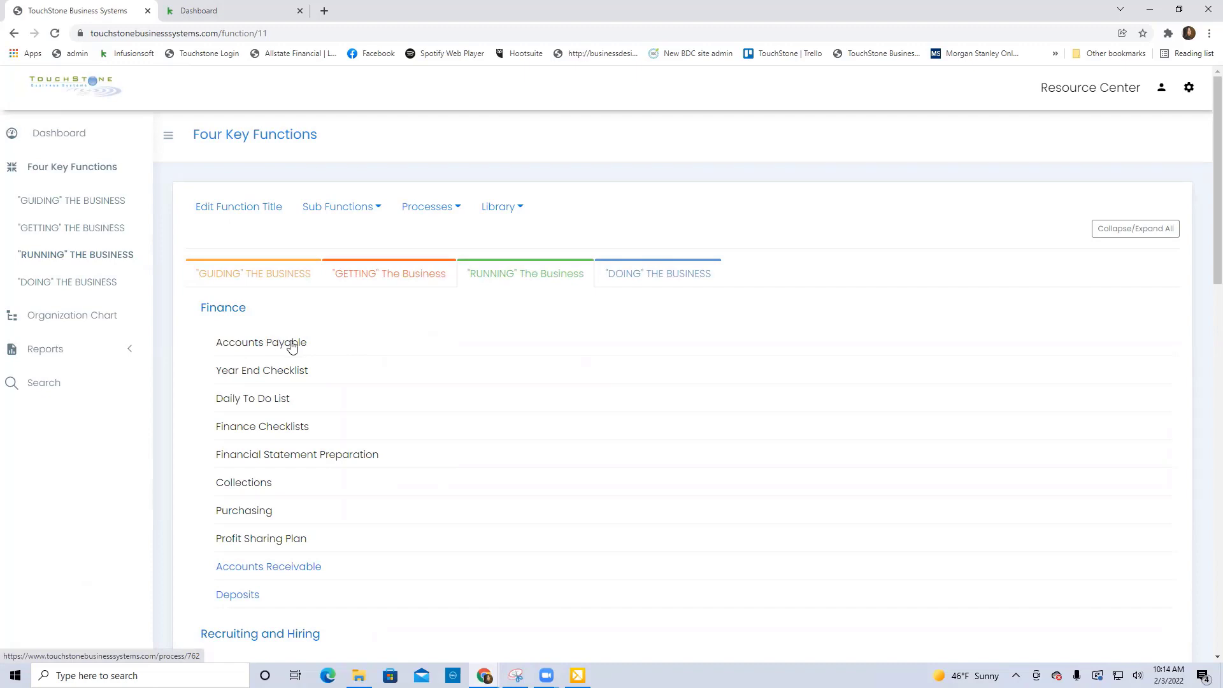
left_click(293, 344)
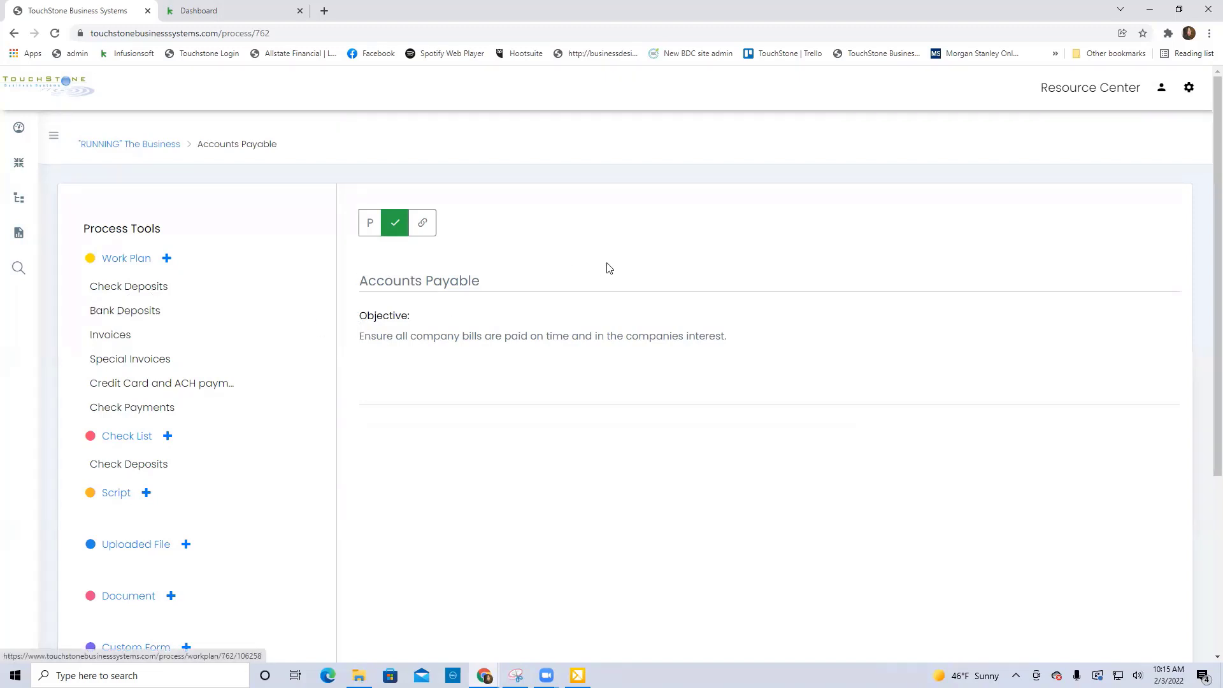
Return to "DOING" THE BUSINESS and reopen the work plan "Name of the workplan" of the Client Service process "Process Name".
left_click(163, 146)
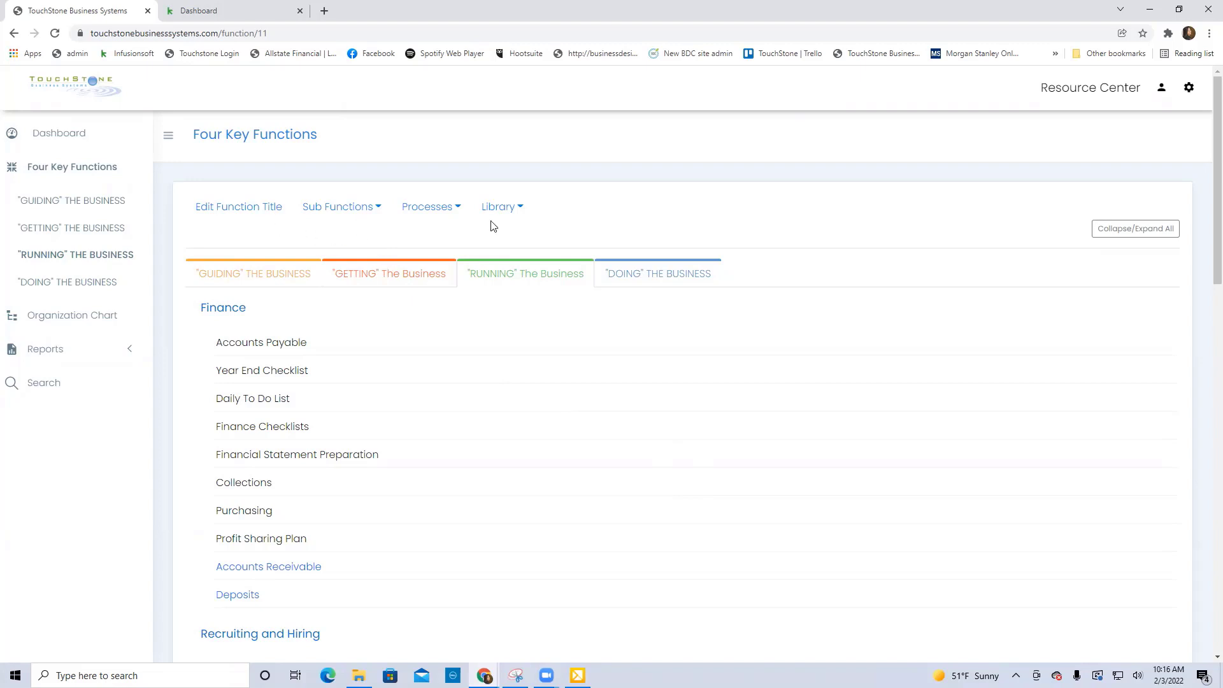
left_click(662, 280)
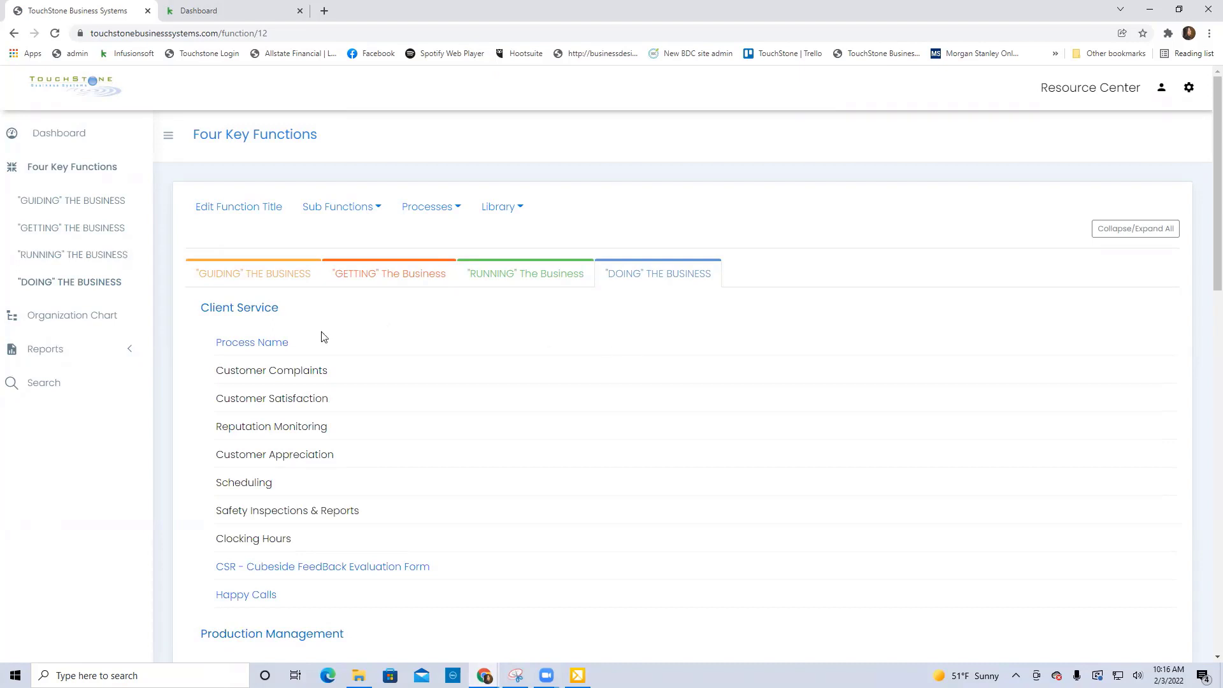
left_click(266, 343)
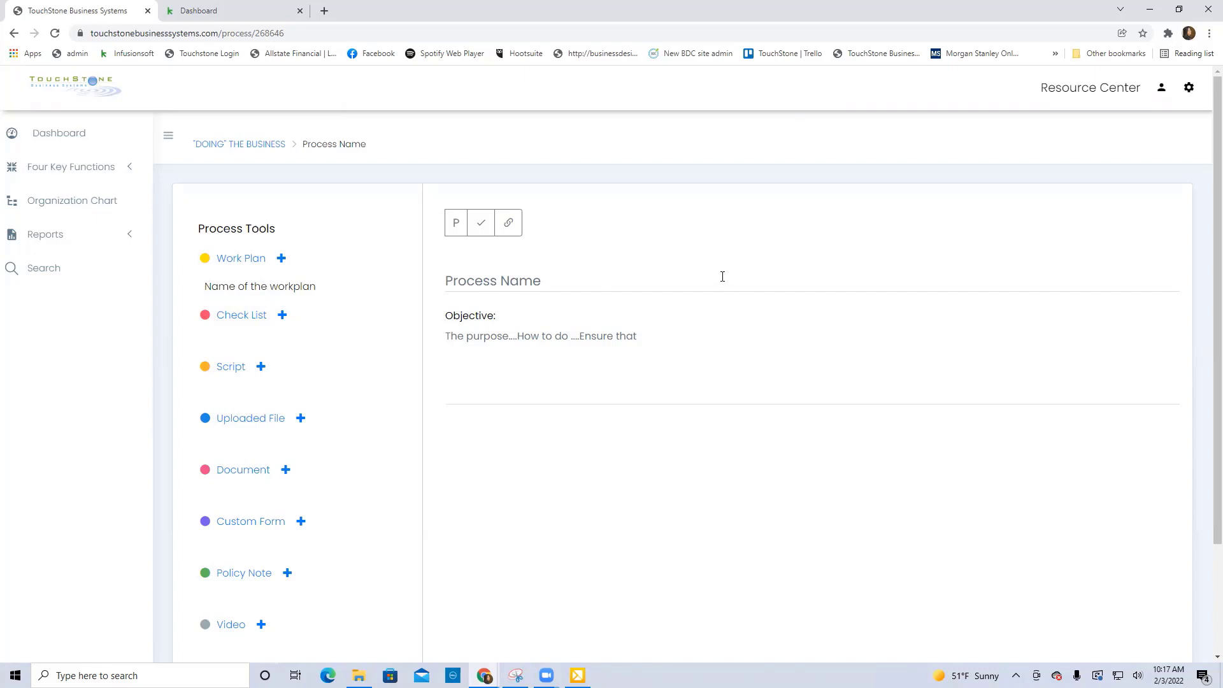
left_click(276, 288)
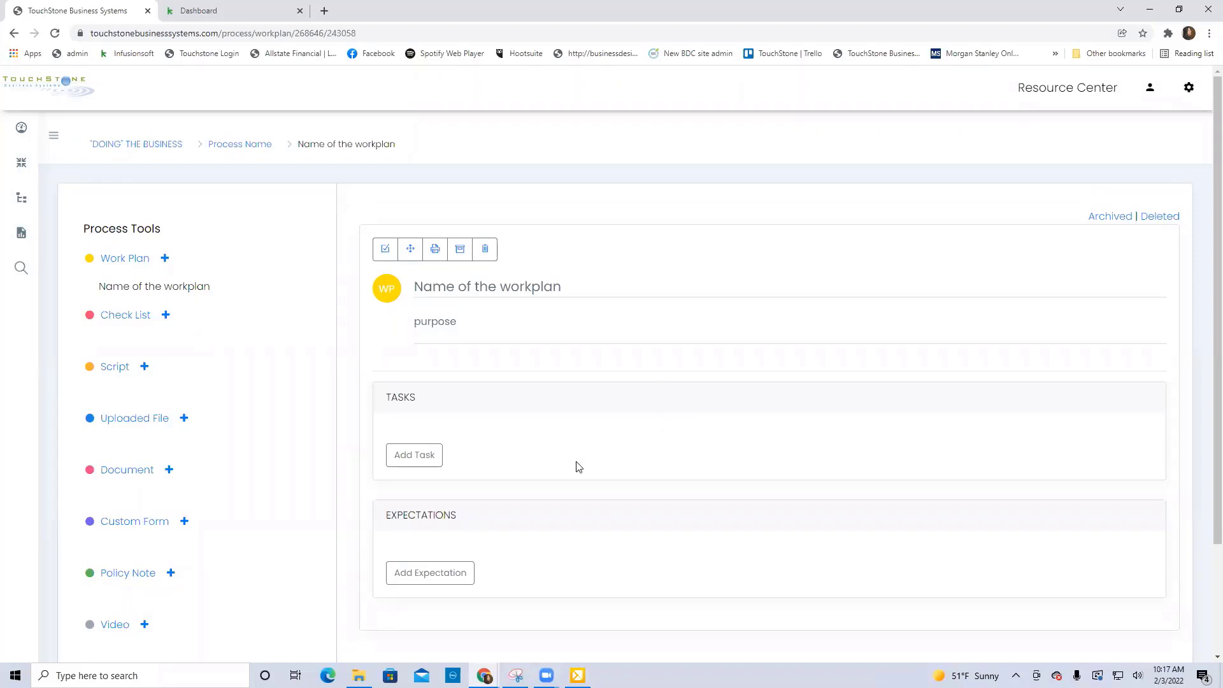
Add a first task with the text "Task" to the work plan and save it.
left_click(415, 459)
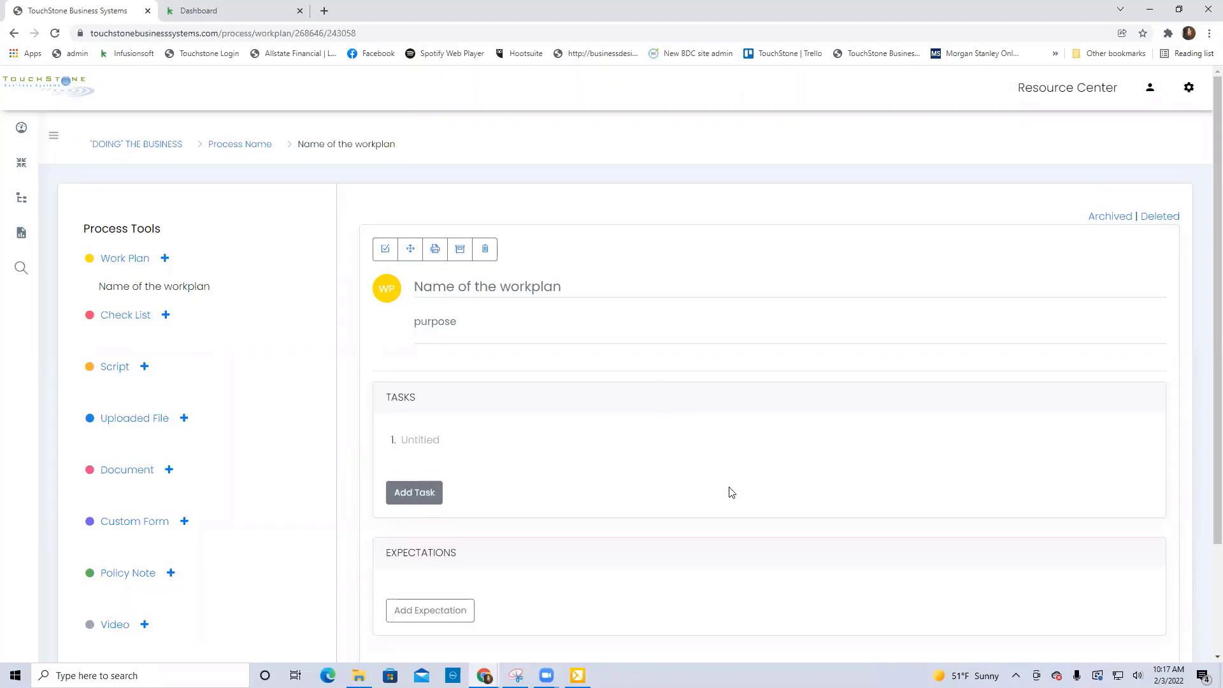
left_click(421, 443)
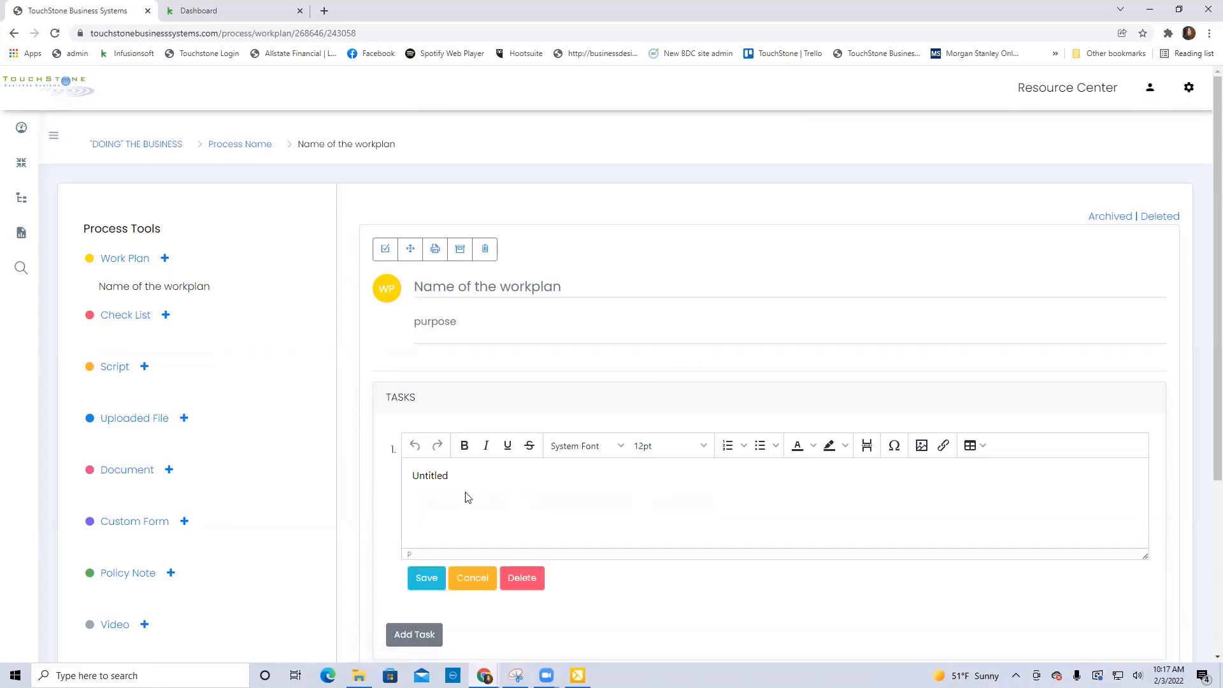
left_click(430, 476)
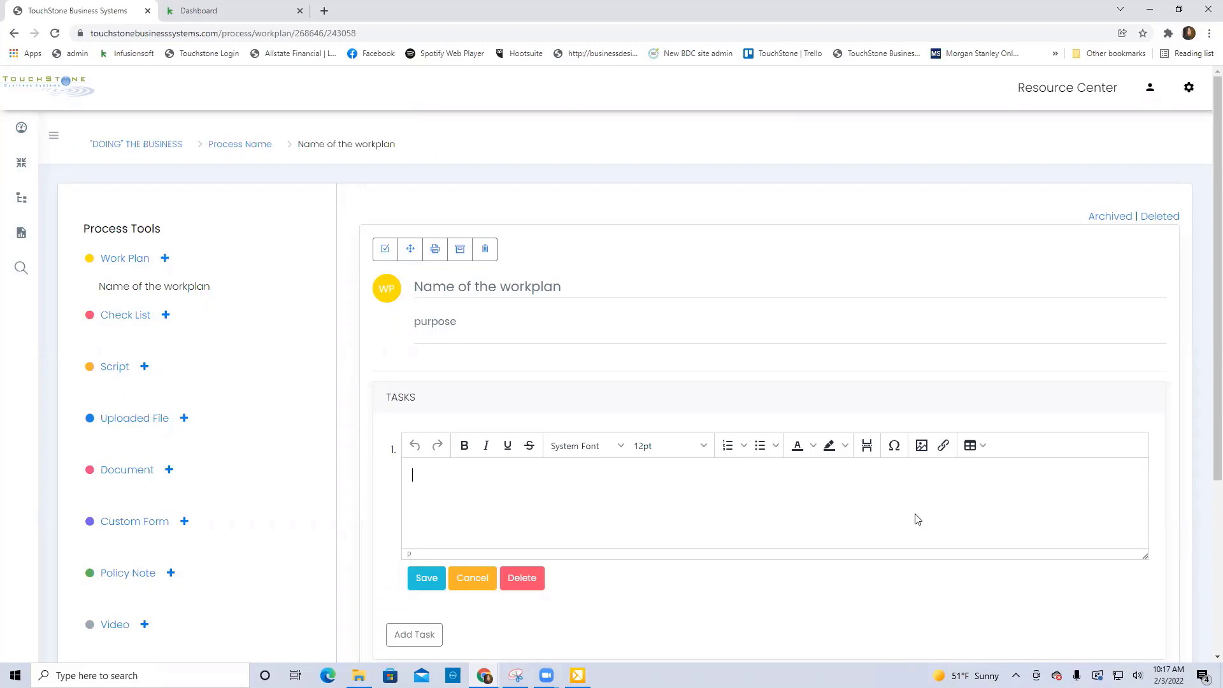
type("T")
type("aks")
key("BackSpace")
key("BackSpace")
type("ak")
key("BackSpace")
key("BackSpace")
type("sk")
left_click(426, 578)
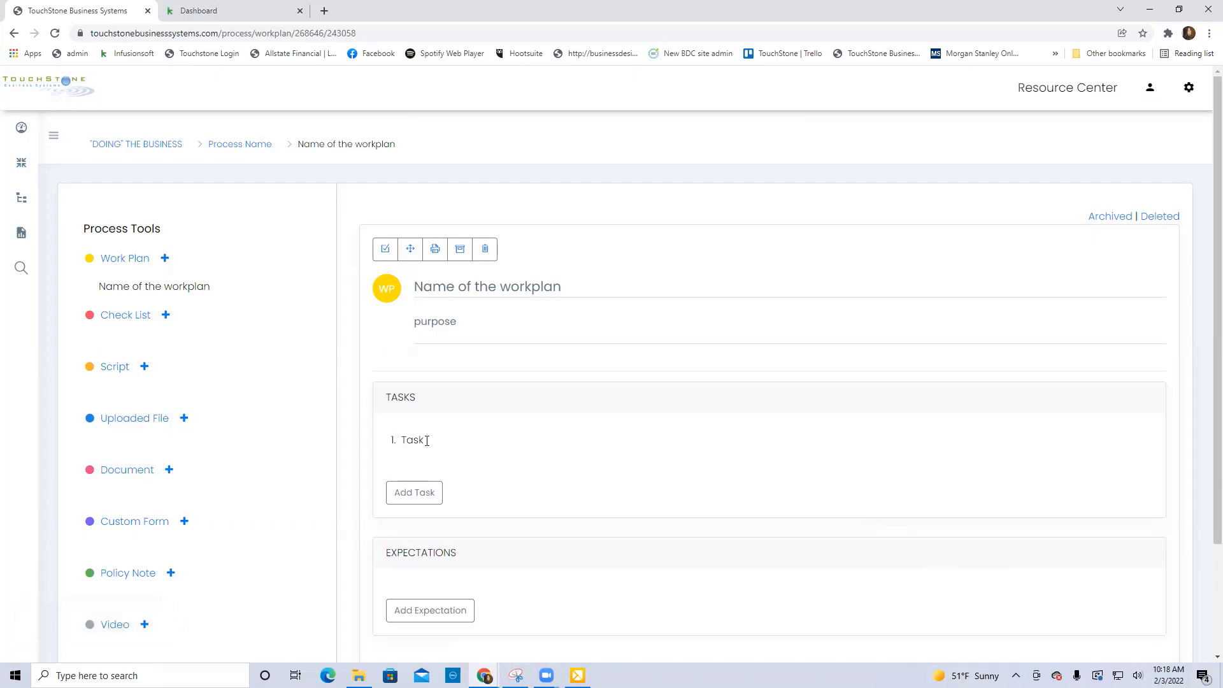
Add a second task with the text "Task 2" to the work plan and save it.
left_click(421, 490)
left_click(424, 500)
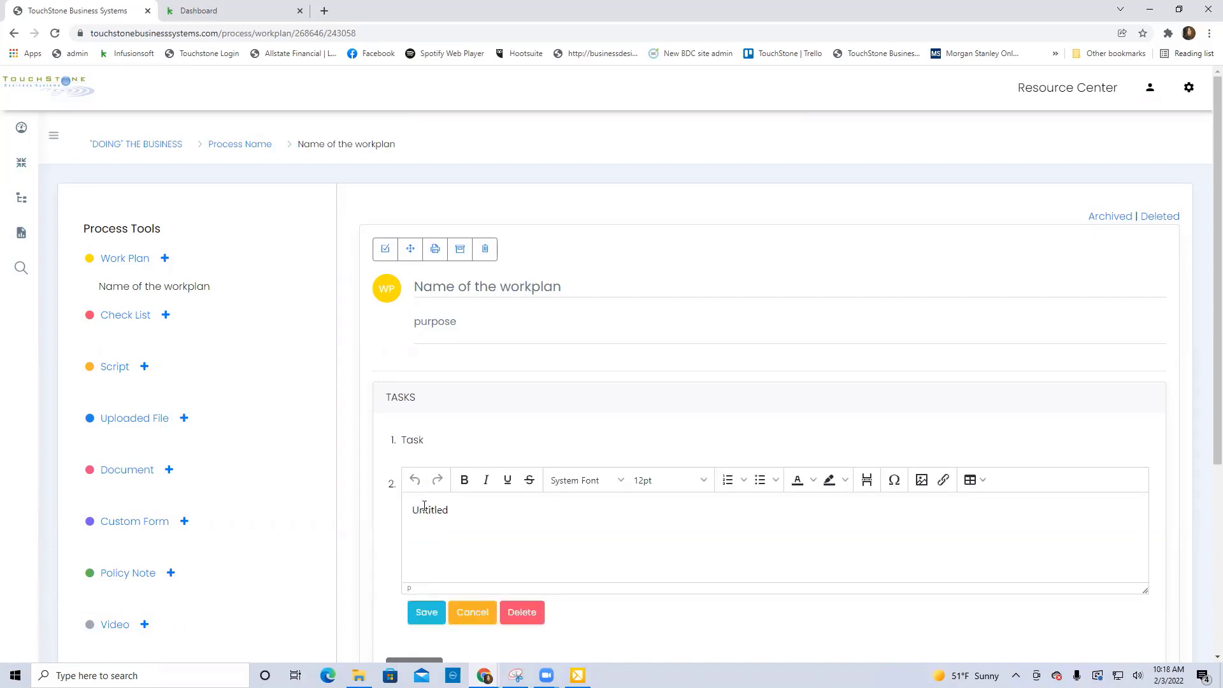
left_click(424, 506)
type("Task 2")
left_click(424, 613)
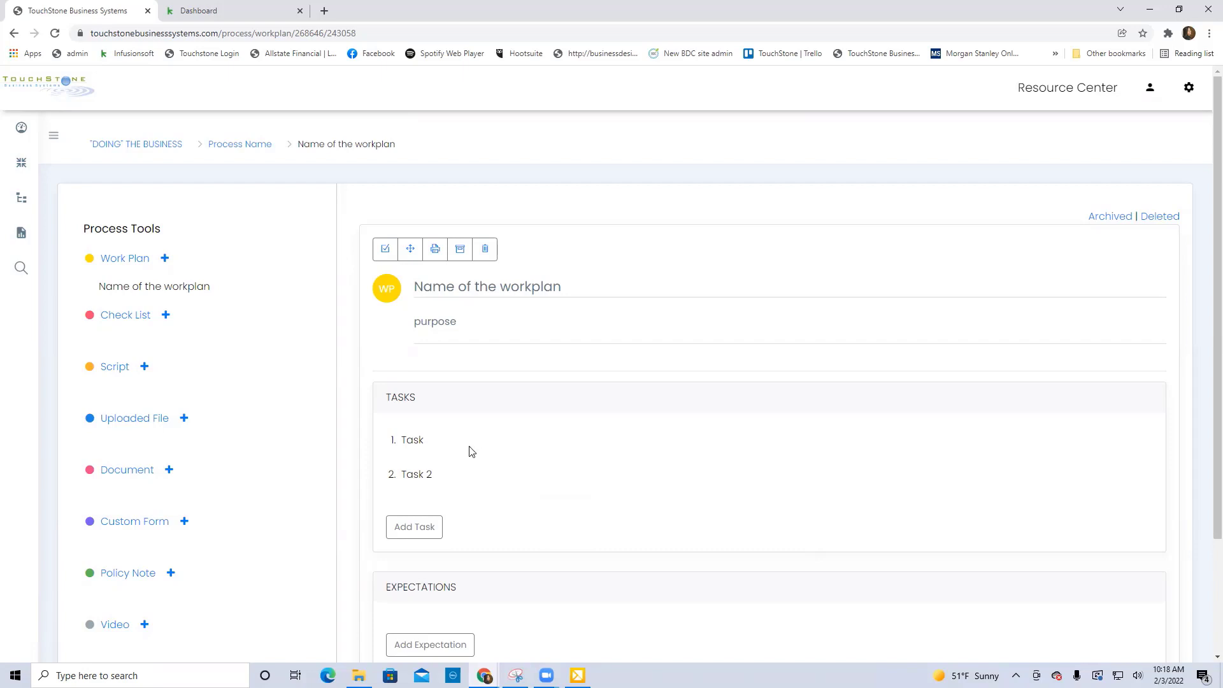
Edit the first task and start inserting an internal link of type URL on its word "Task".
left_click(414, 440)
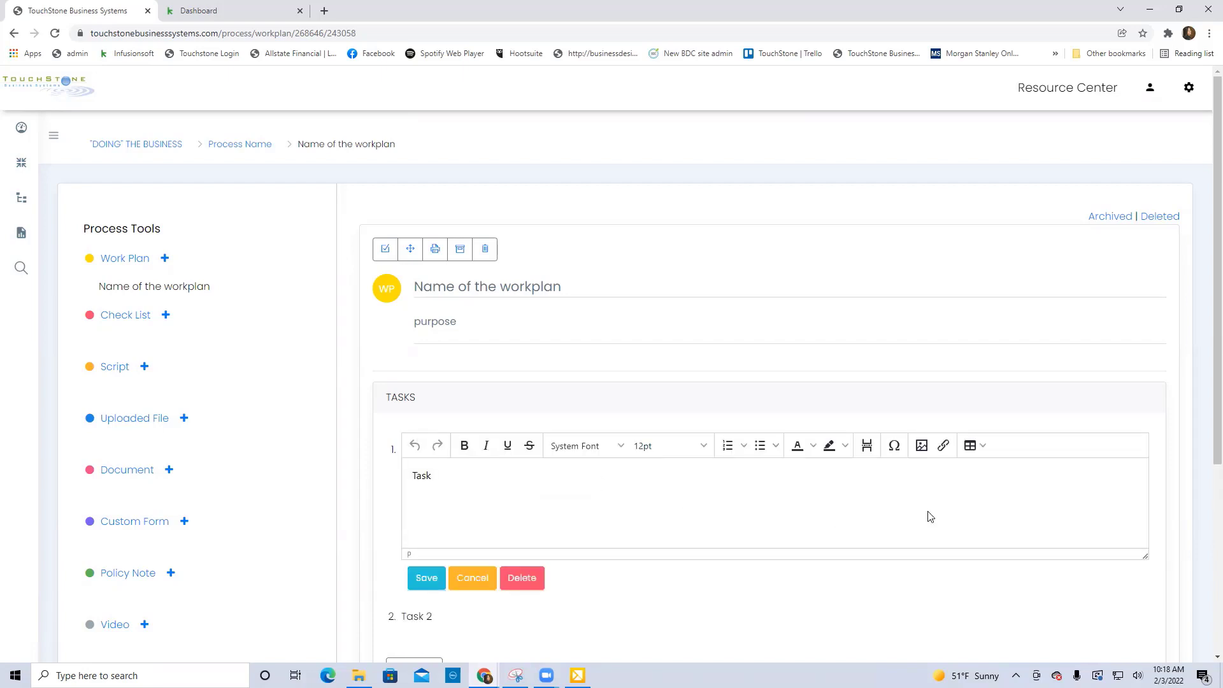
scroll(930, 516, "down", 1)
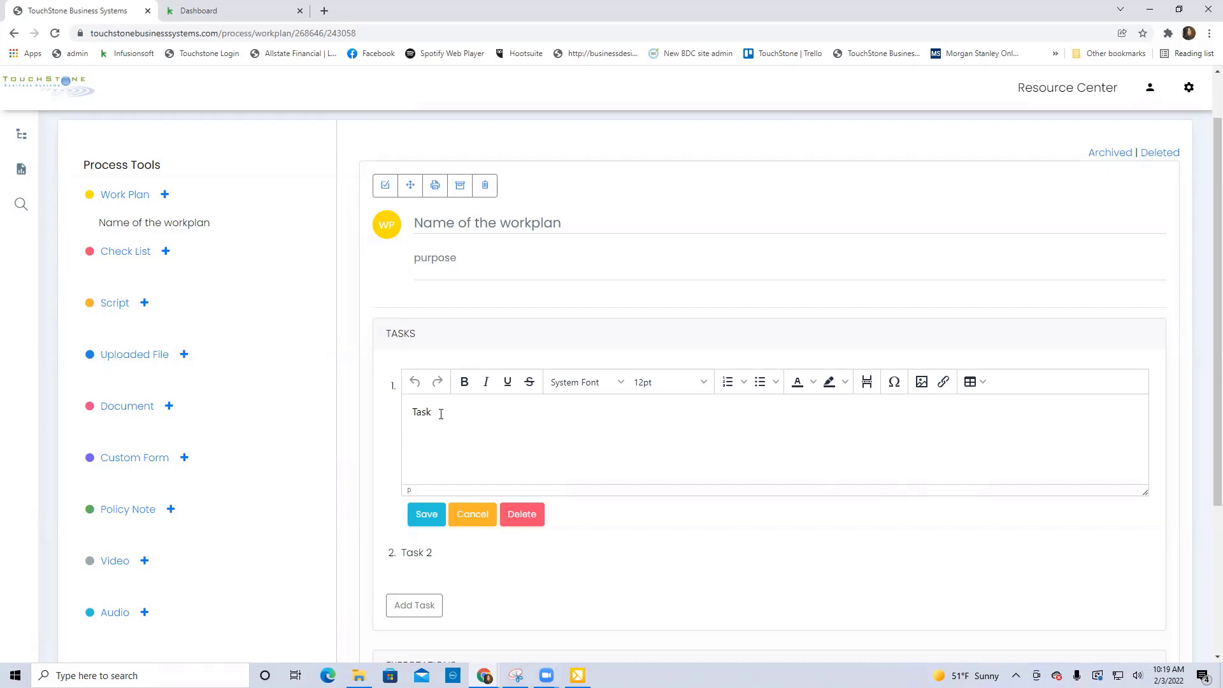
left_click_drag(441, 414, 409, 416)
left_click(942, 383)
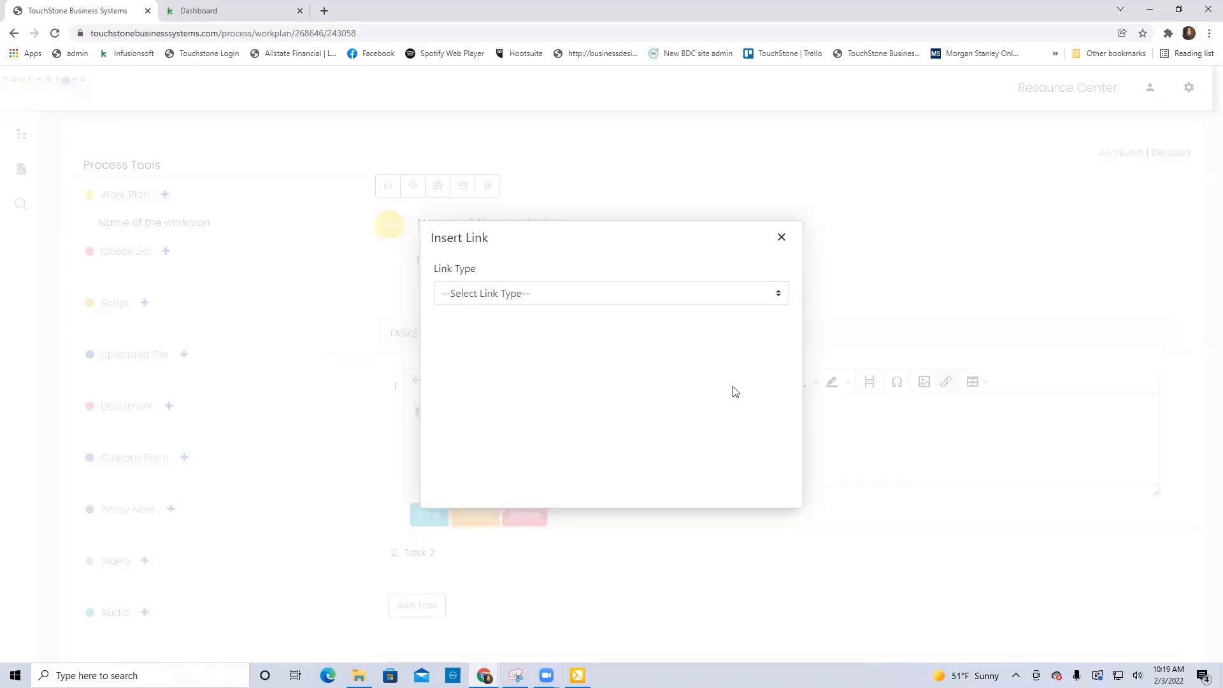
left_click(781, 296)
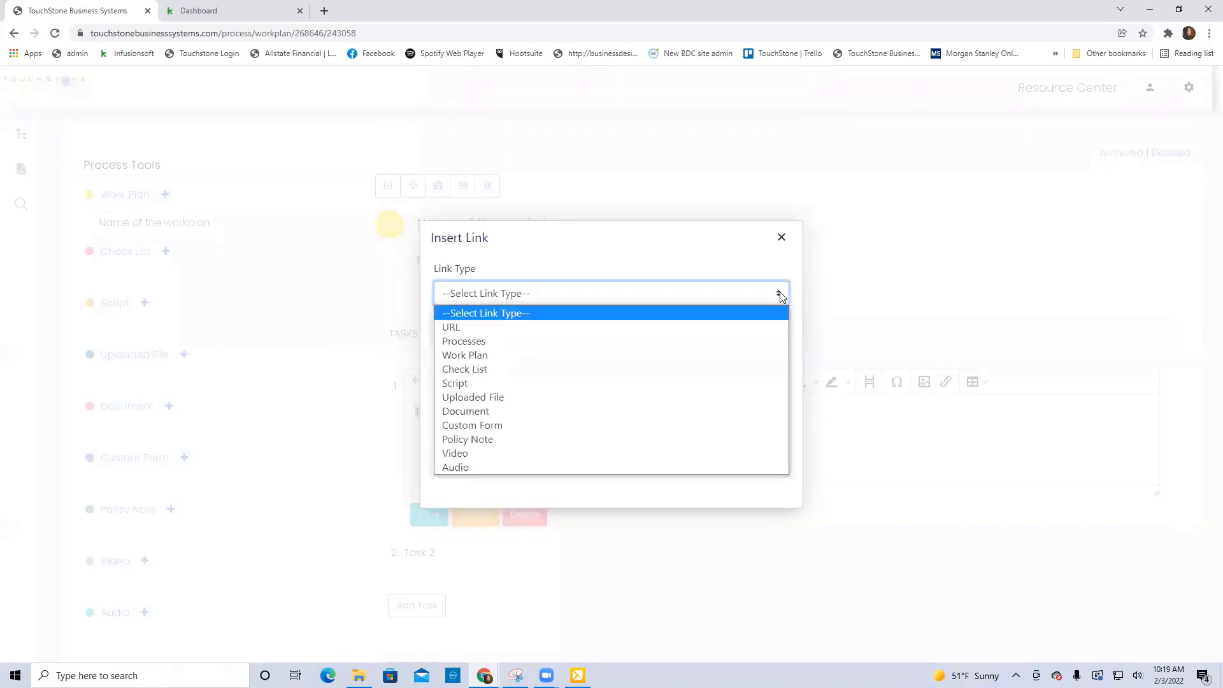
left_click(463, 327)
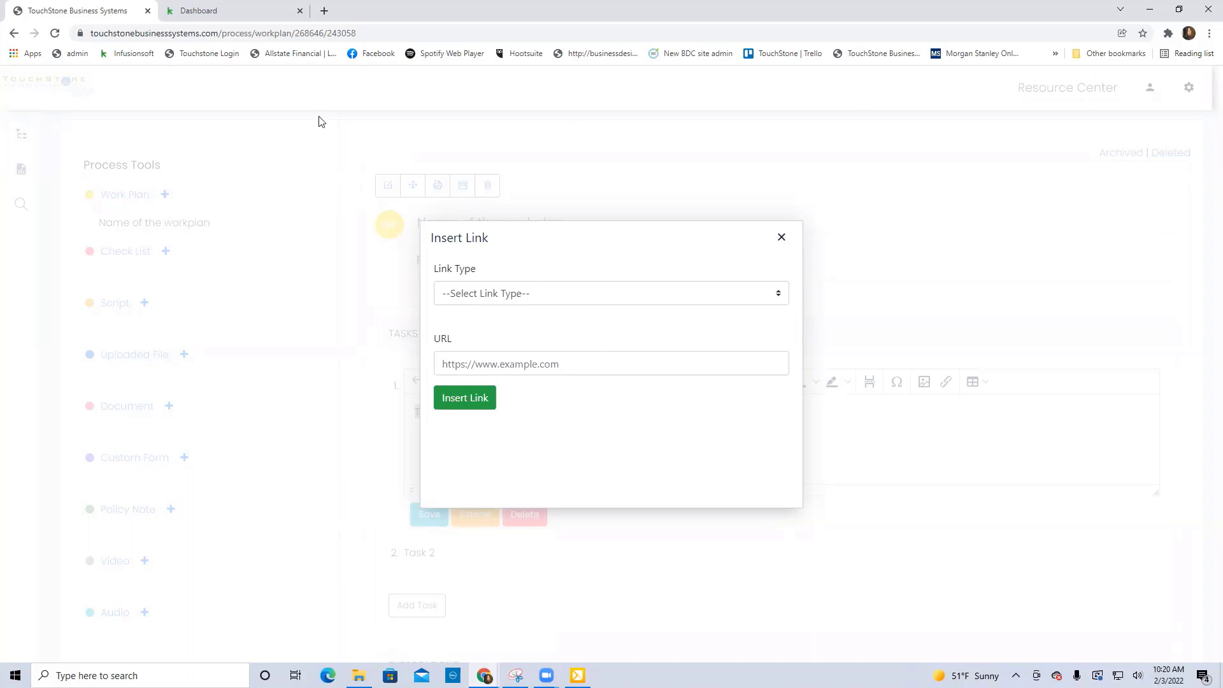
Switch to the Keap dashboard page and copy its web address.
left_click(201, 14)
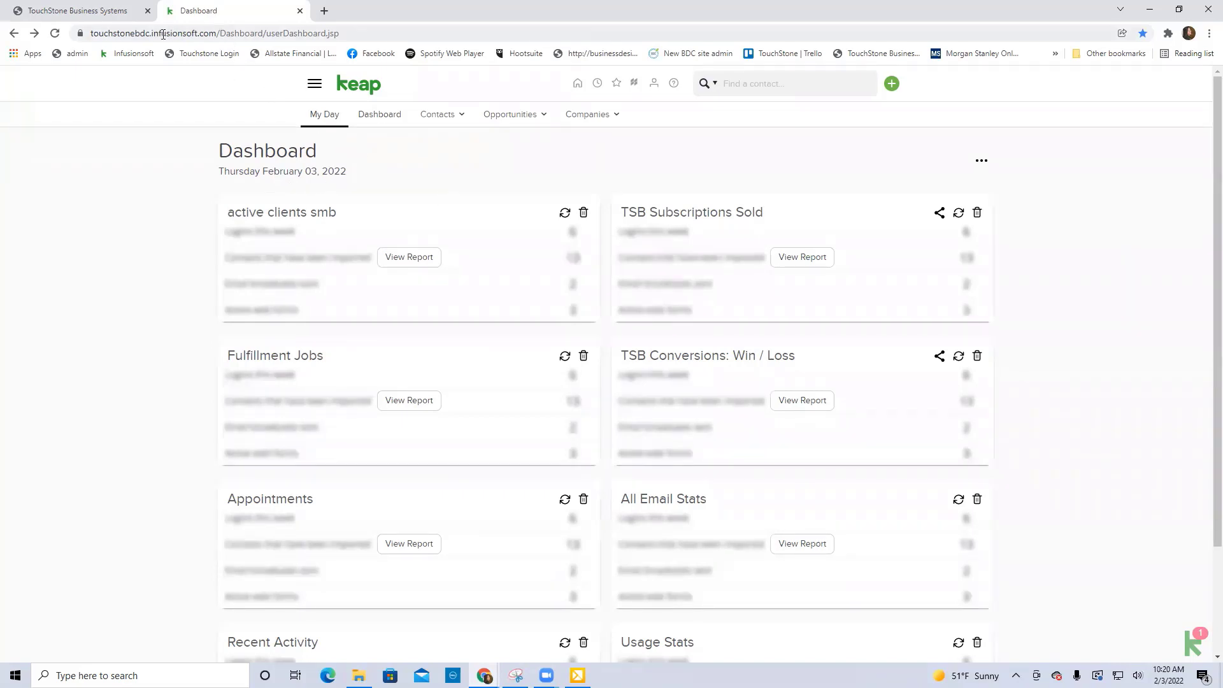
left_click(245, 33)
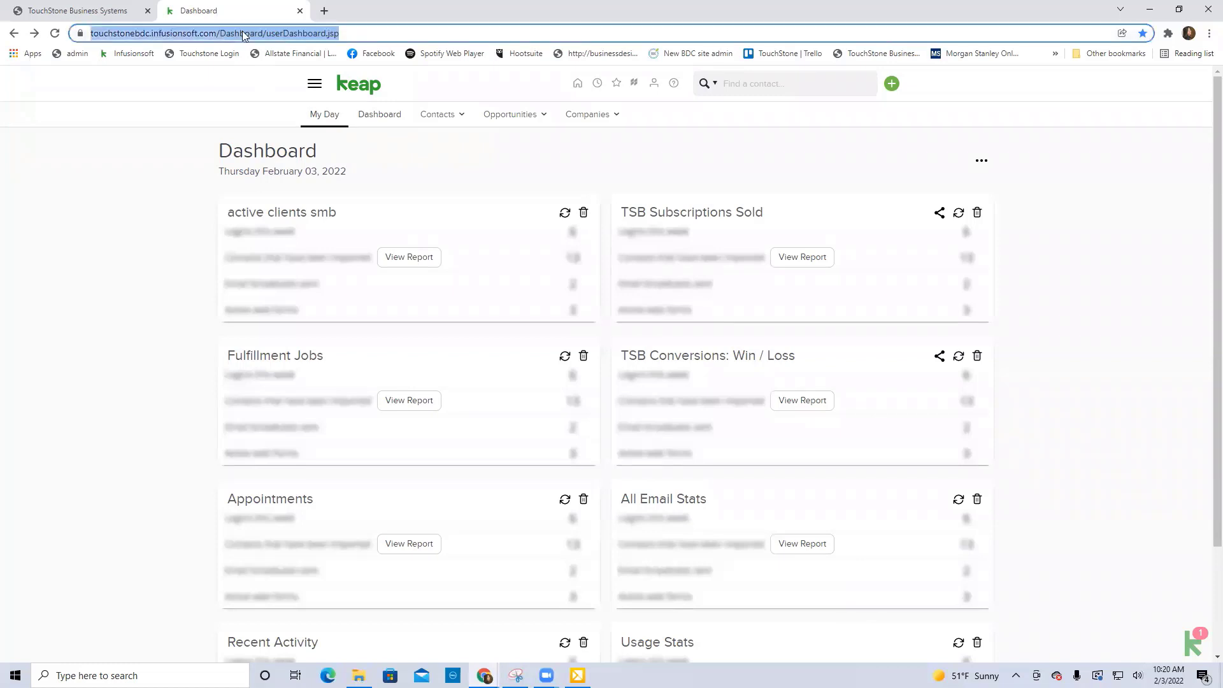
right_click(245, 32)
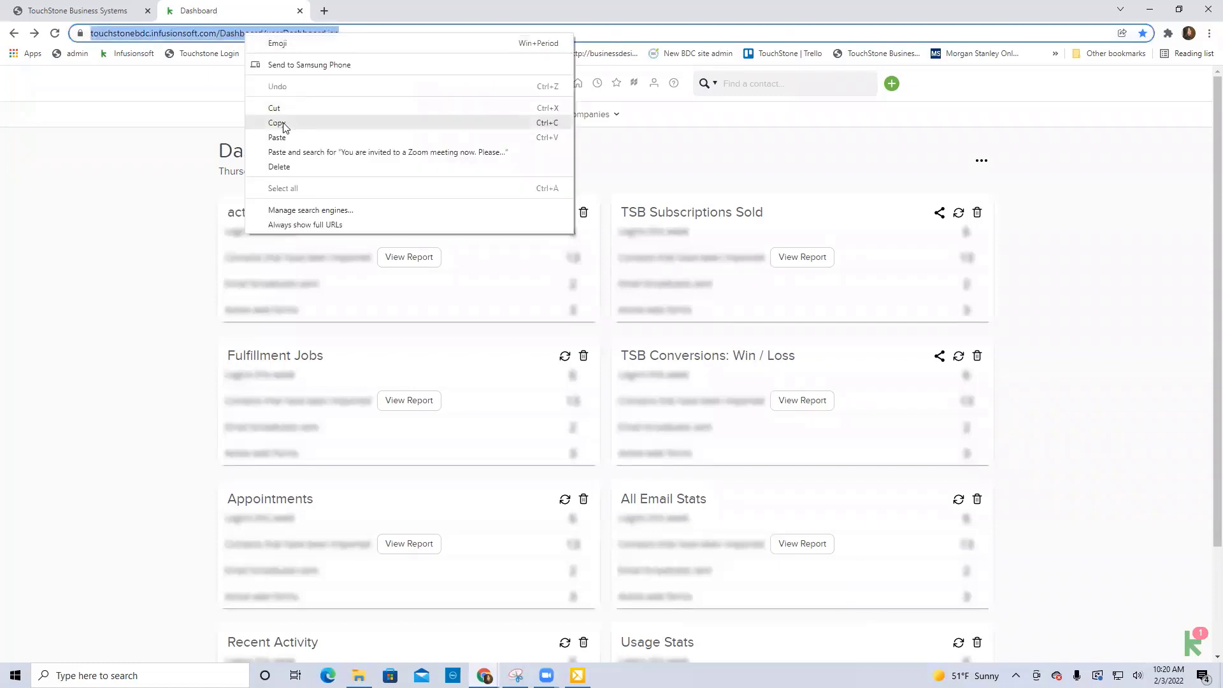
left_click(284, 121)
left_click(97, 12)
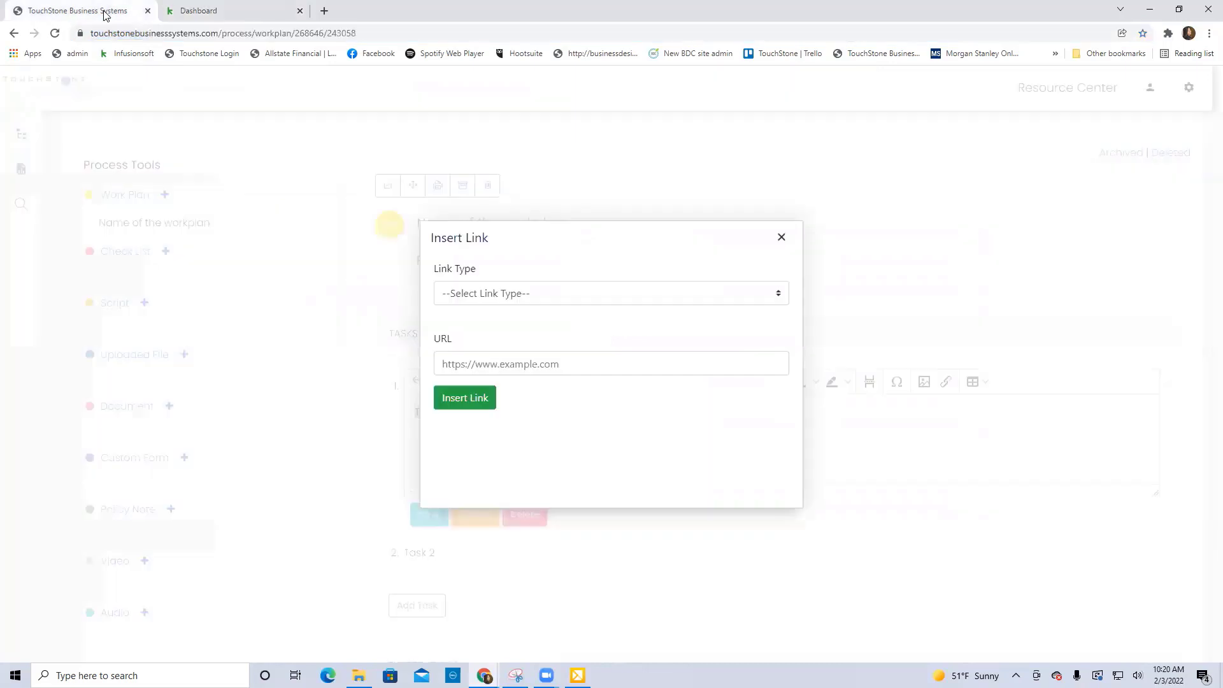
left_click(446, 363)
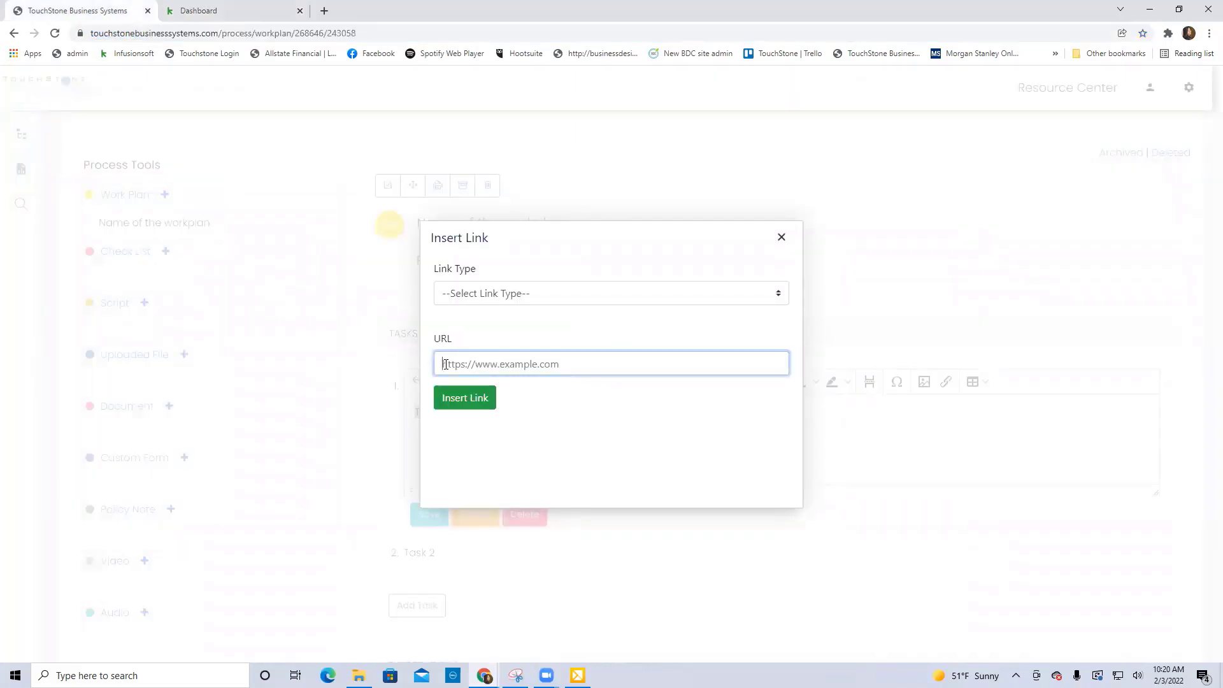
right_click(445, 368)
left_click(501, 468)
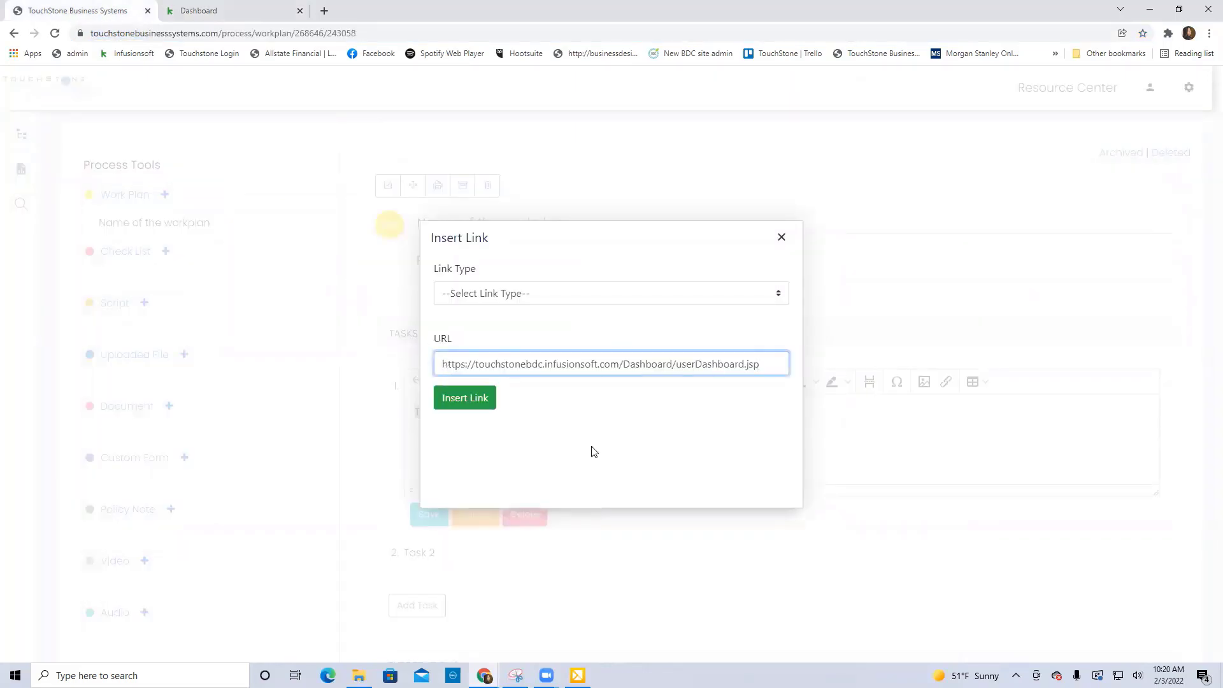
left_click(481, 406)
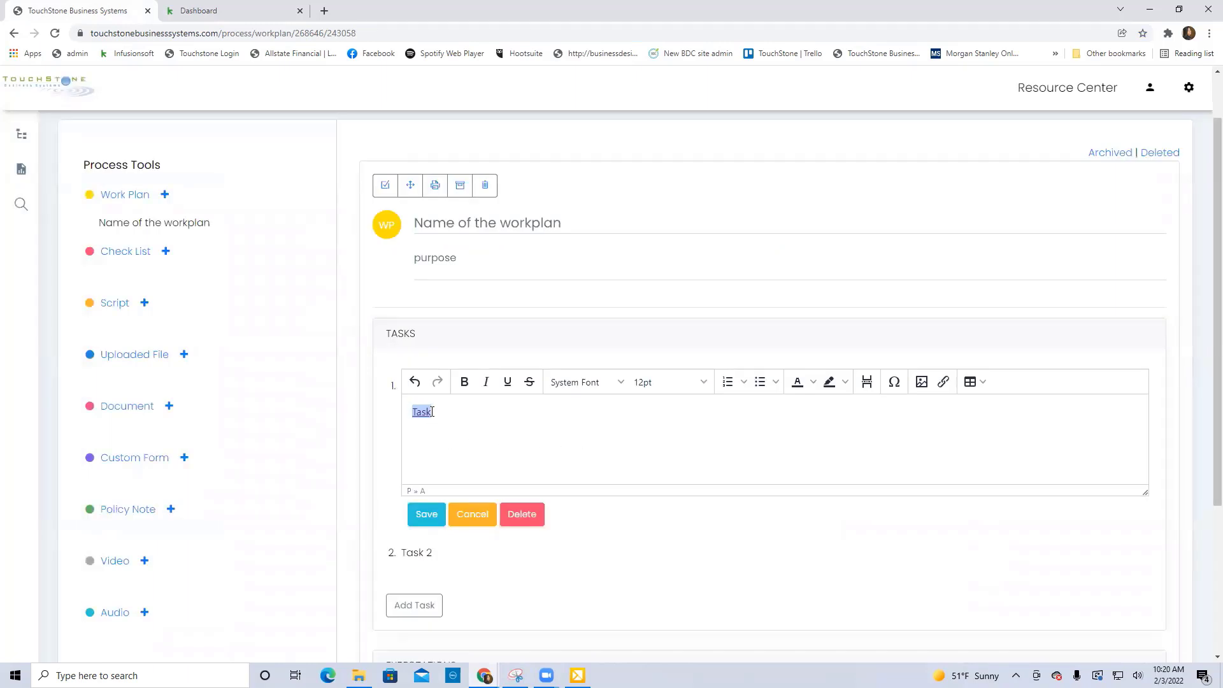
Add the line "Click this link to login" below the linked word in the first task and save the task.
left_click(614, 441)
type("Click this link to login")
left_click(426, 512)
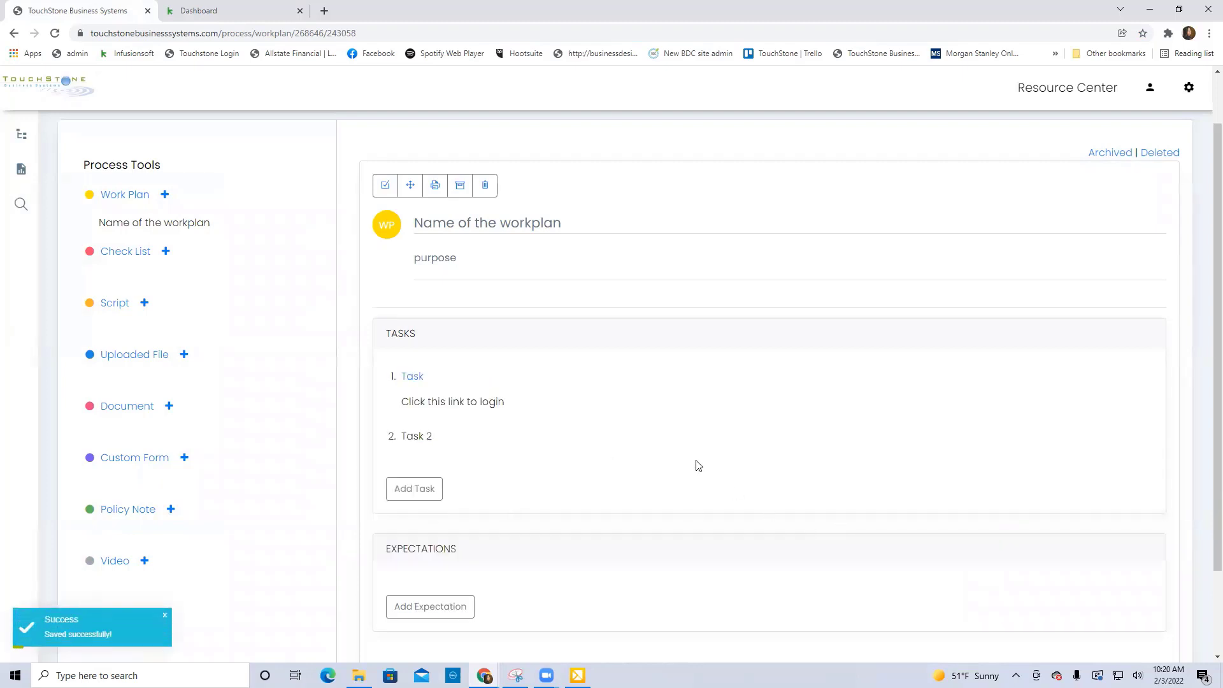
Test the first task's link by opening its target page, and return to the work plan.
left_click(414, 381)
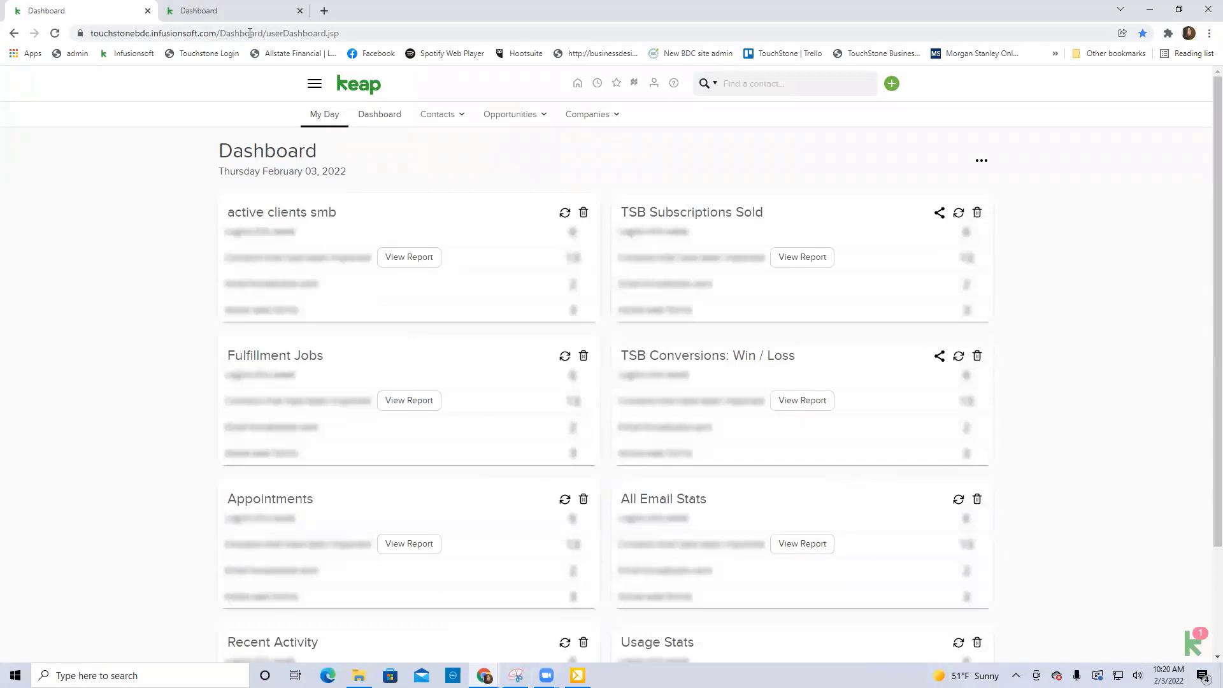
left_click(14, 33)
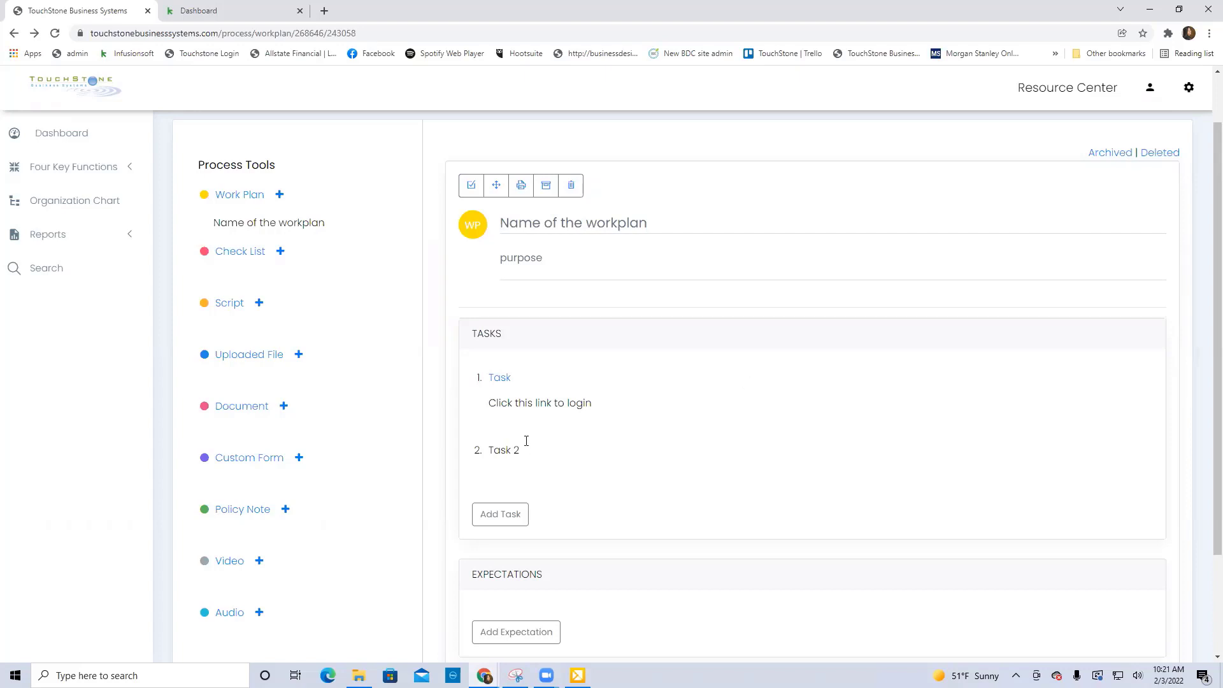
Link the word "Click" in the first task to the Accounts Receivable process.
left_click(560, 402)
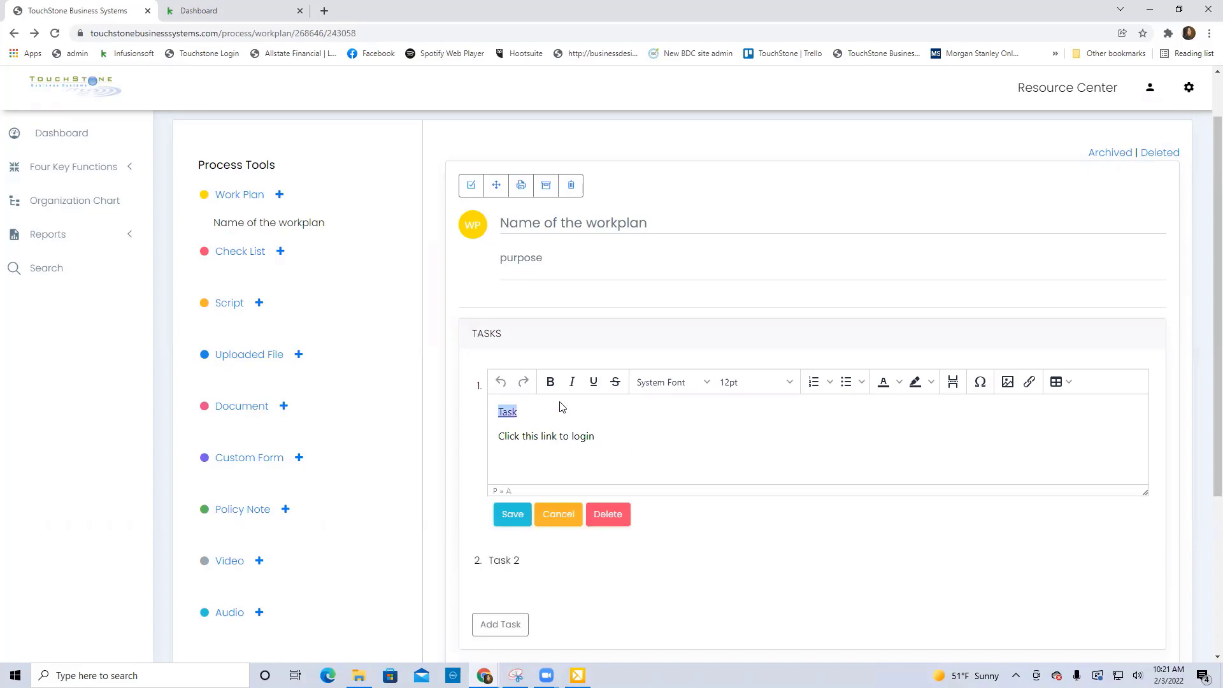
double_click(518, 438)
left_click(1030, 382)
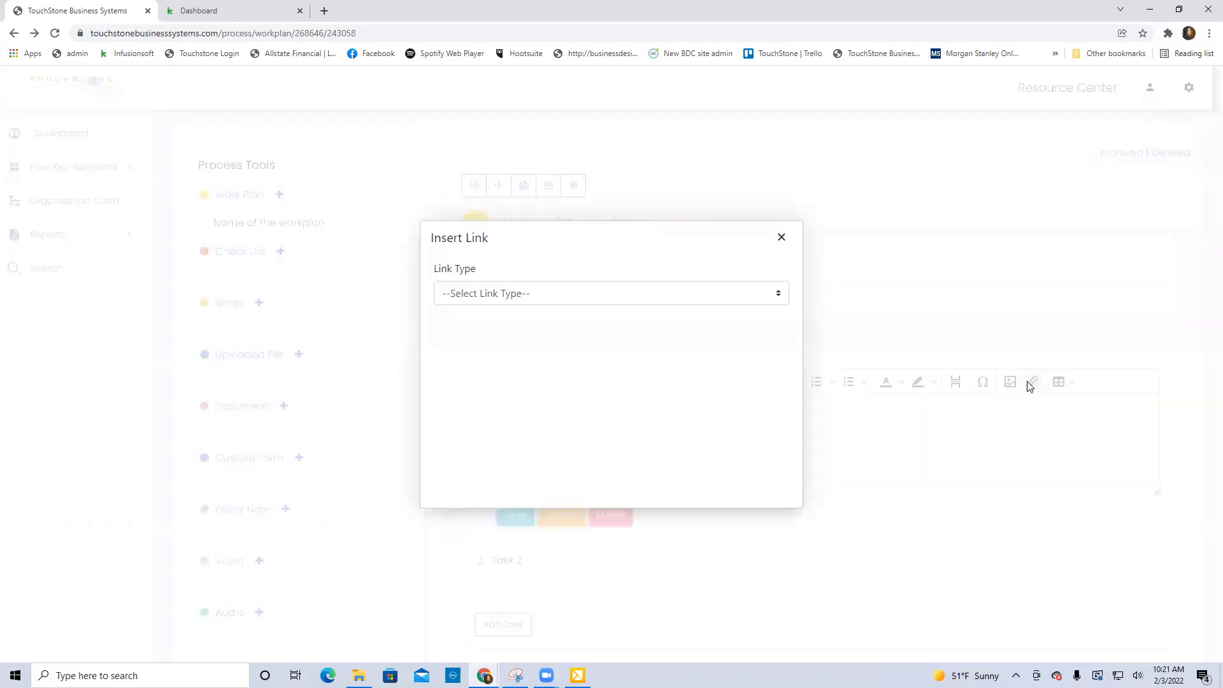
left_click(777, 293)
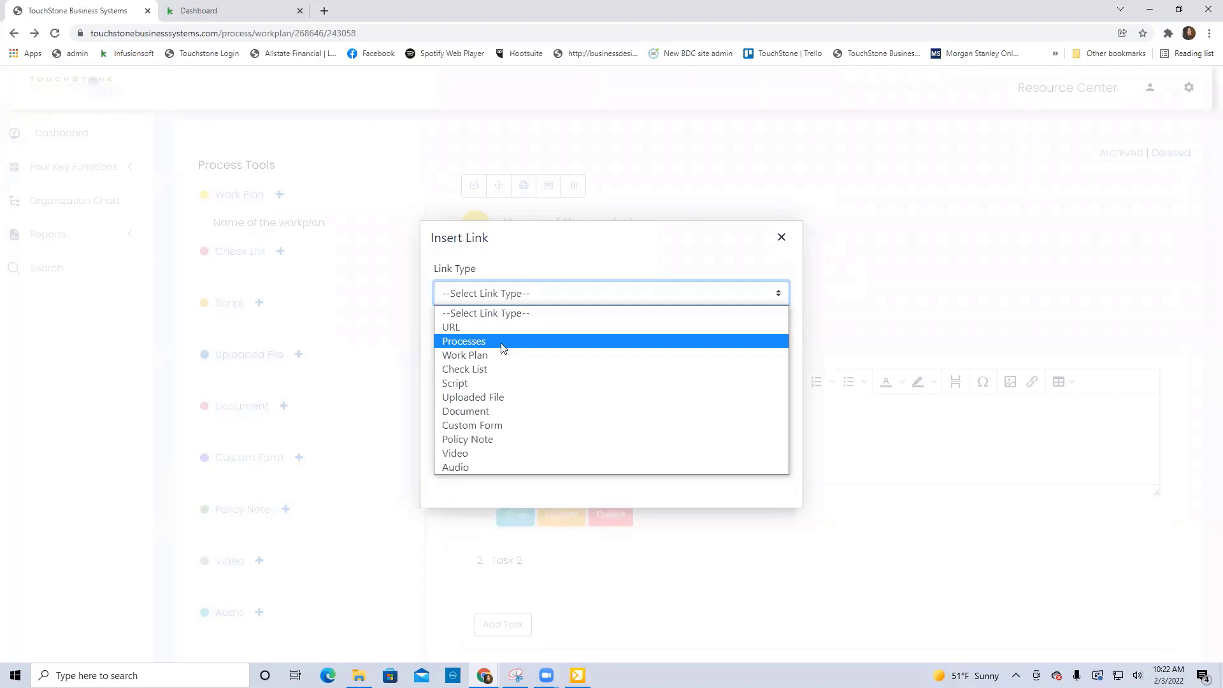
left_click(479, 347)
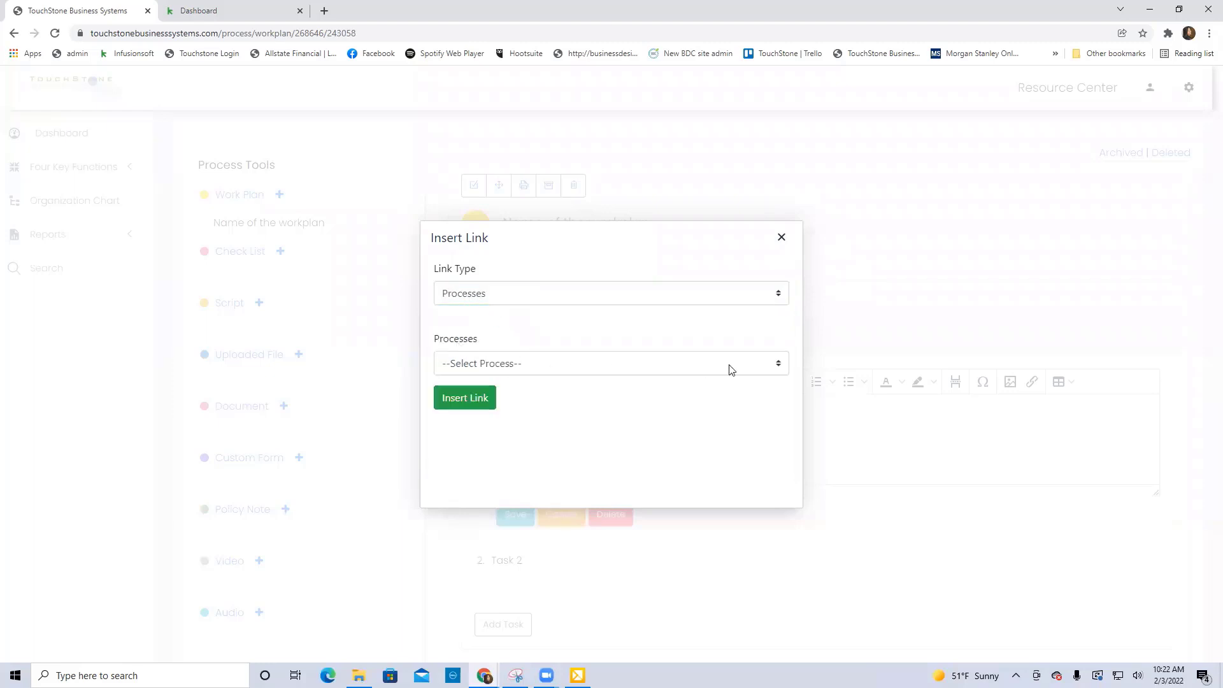
left_click(765, 365)
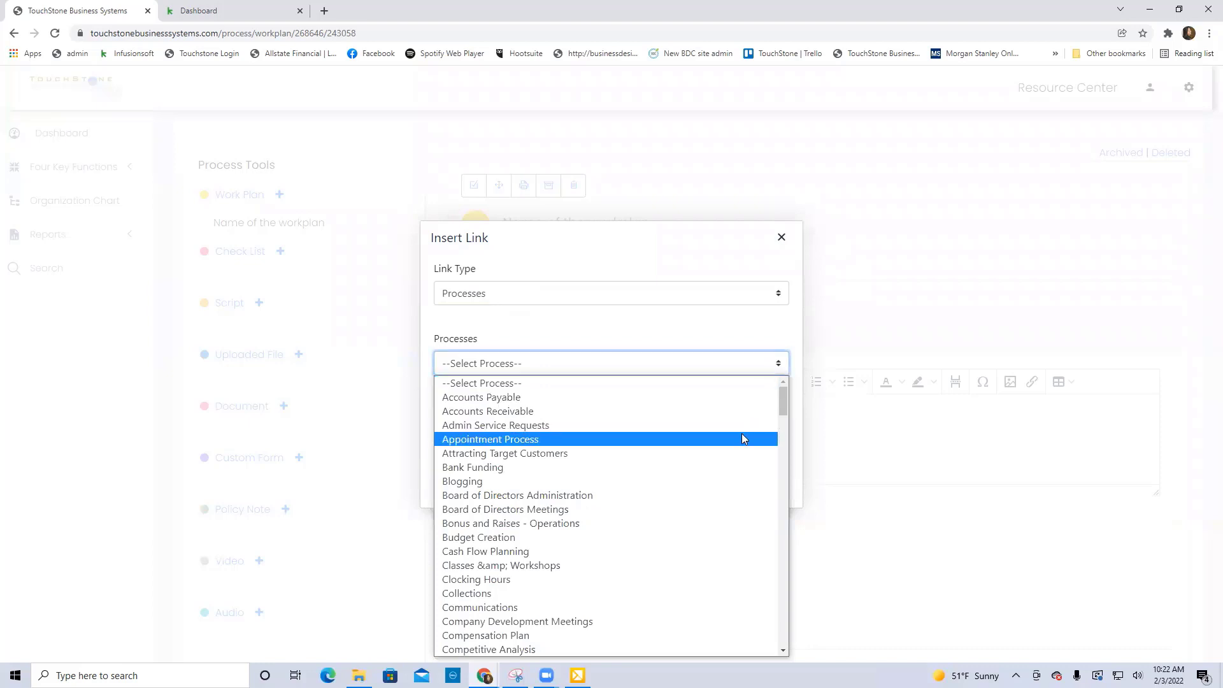
scroll(743, 439, "down", 4)
scroll(742, 438, "up", 5)
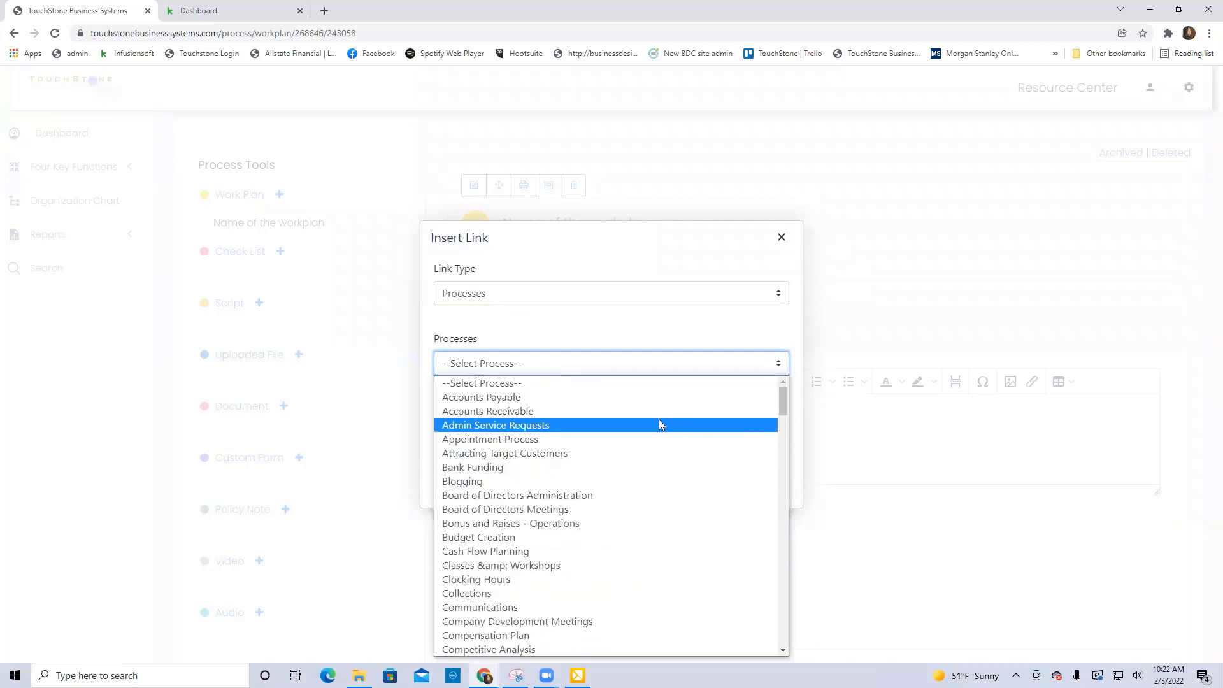
left_click(642, 406)
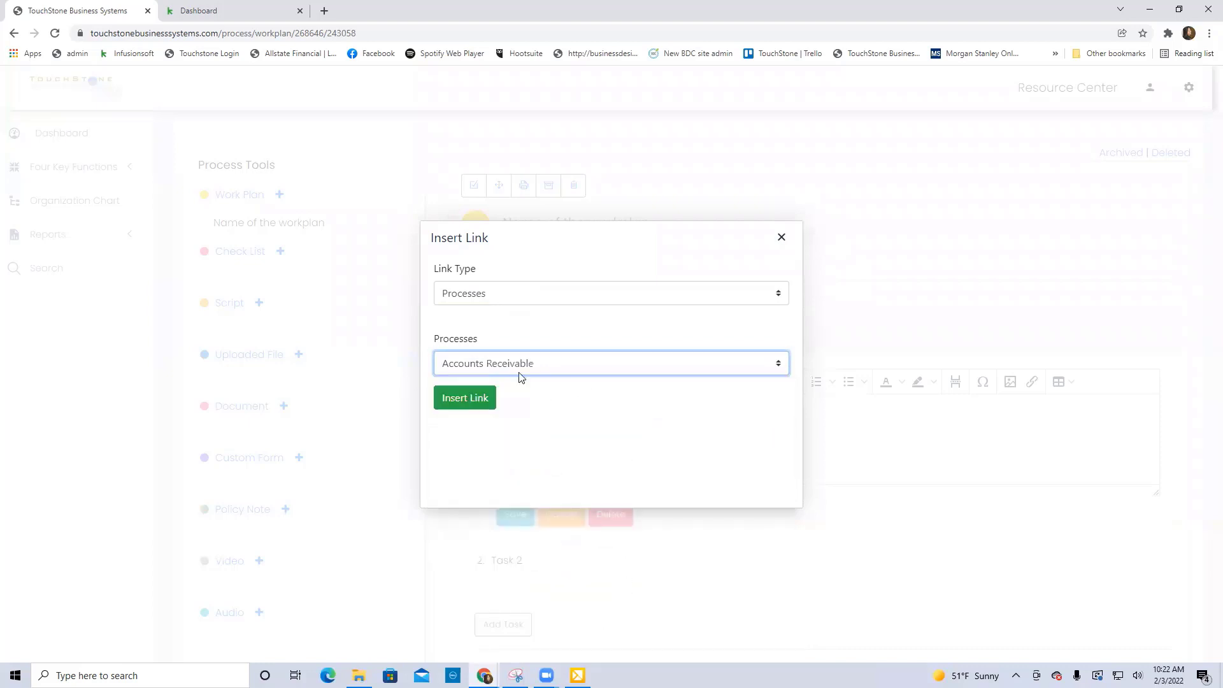
left_click(458, 400)
left_click(779, 429)
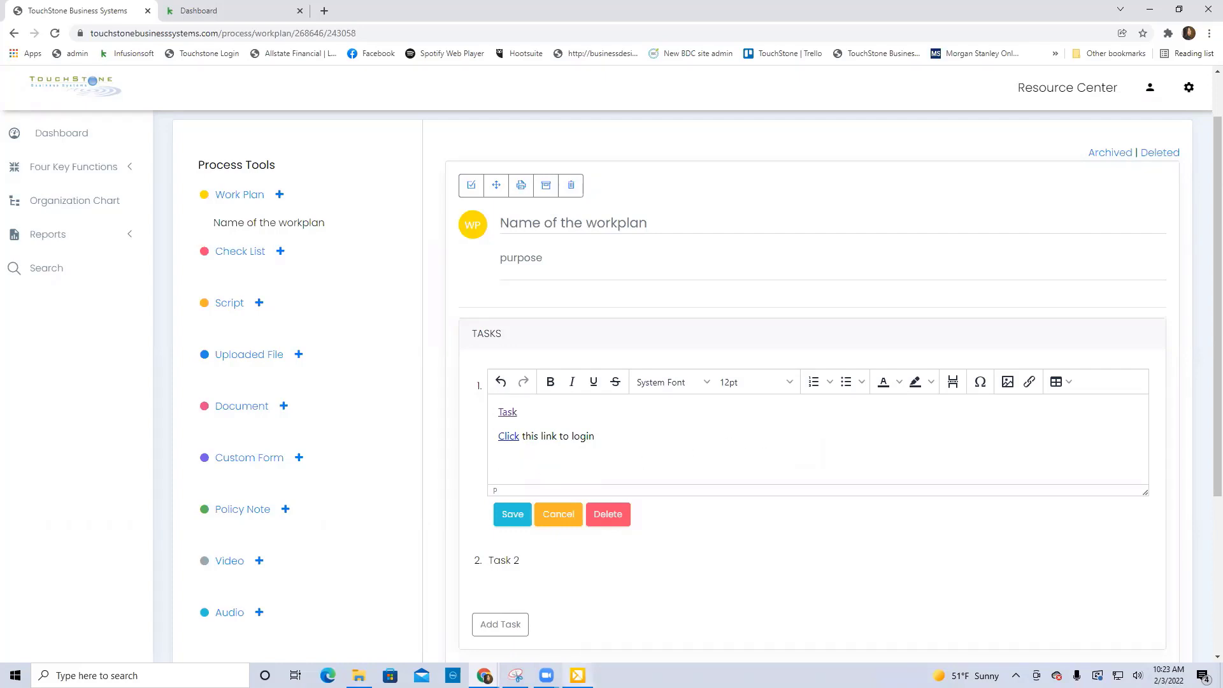
Switch to the Capture tool and take a screenshot of the work plan's name and purpose area, about 510 x 185 pixels.
left_click(577, 675)
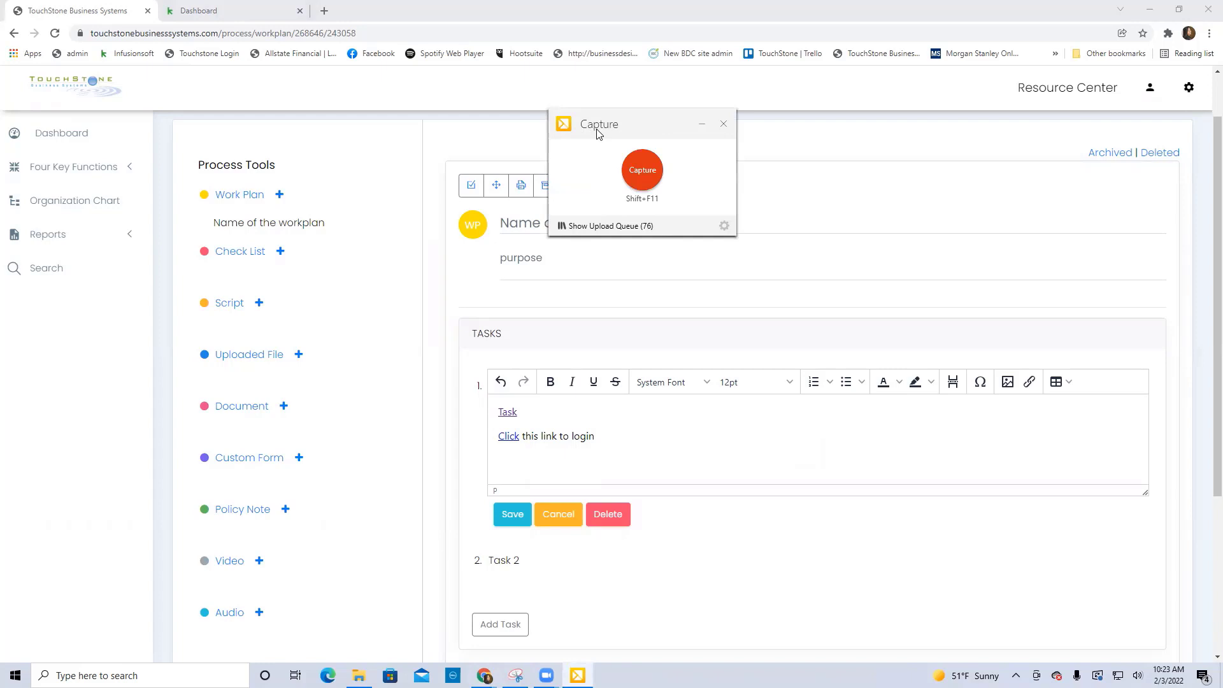
left_click_drag(639, 121, 855, 121)
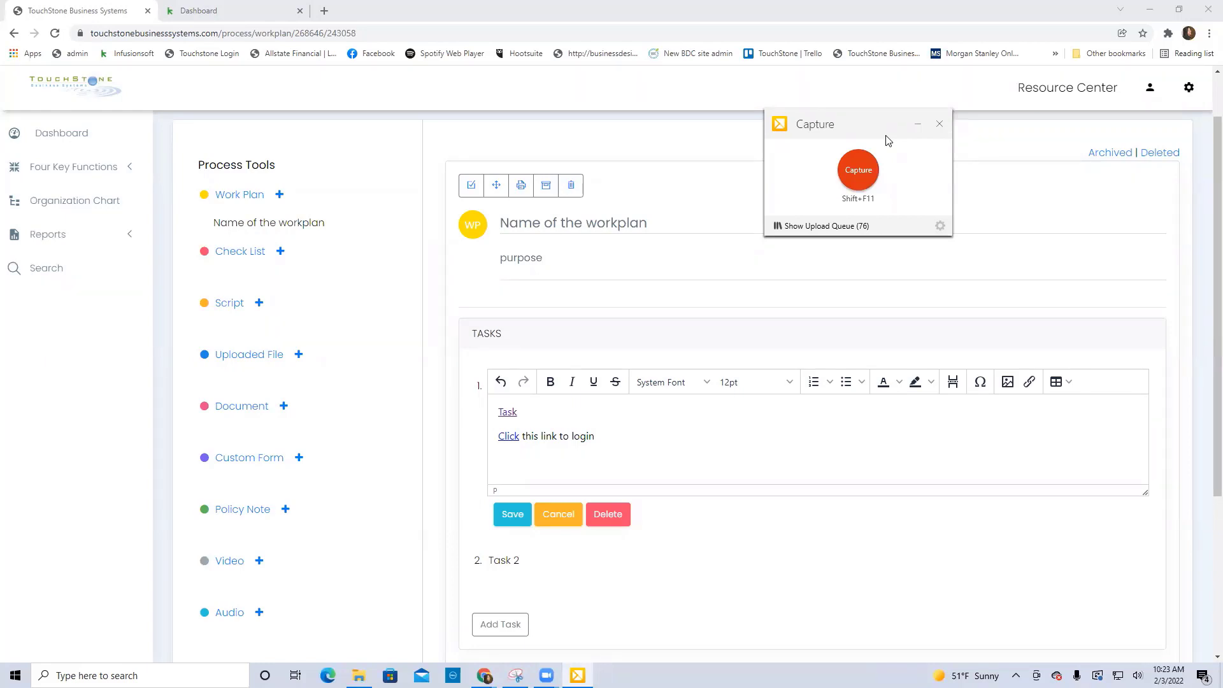
left_click(859, 170)
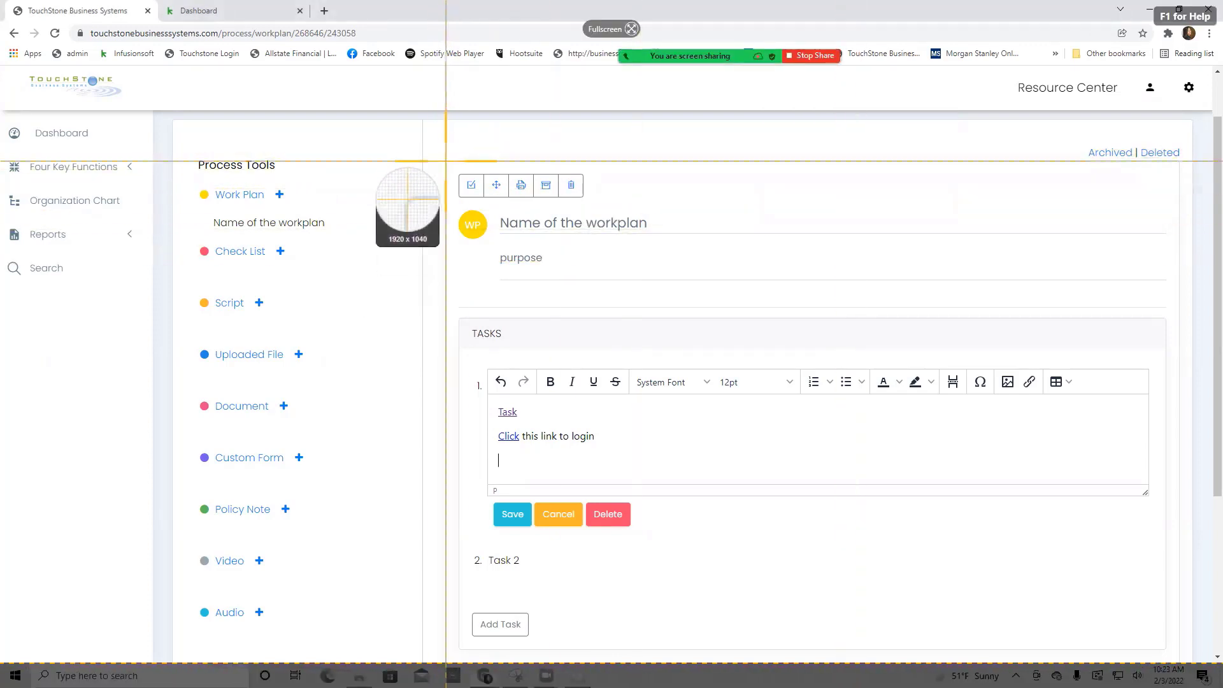
left_click_drag(446, 161, 772, 284)
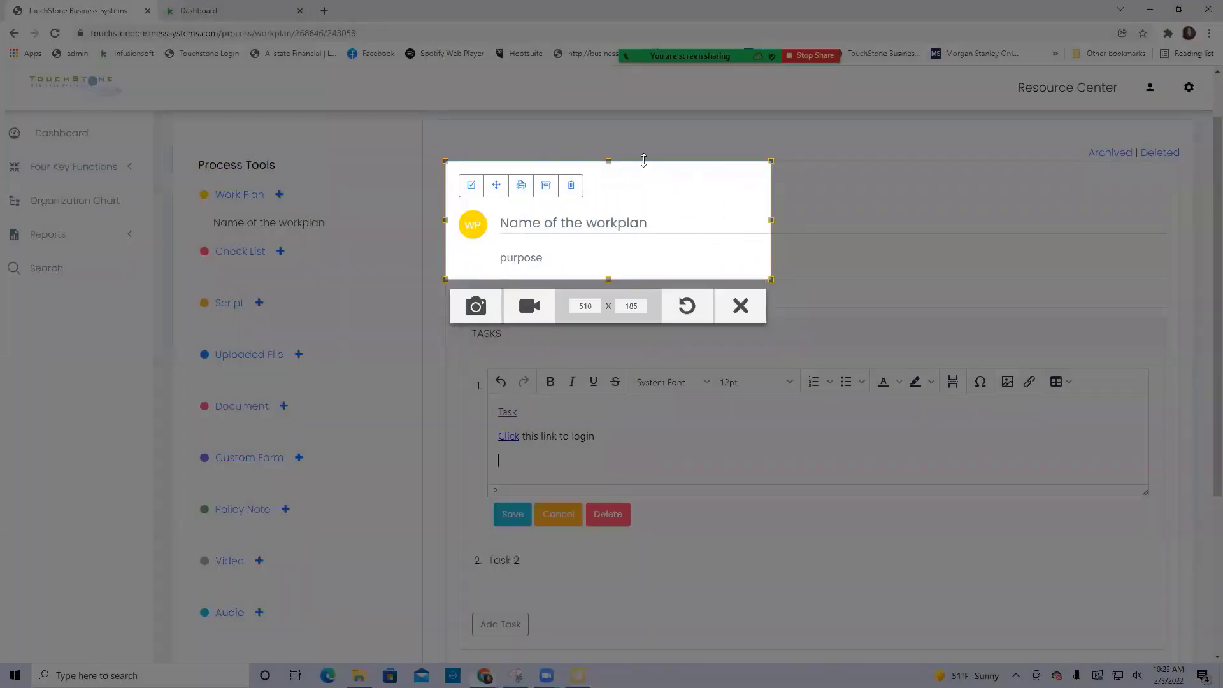
left_click(476, 307)
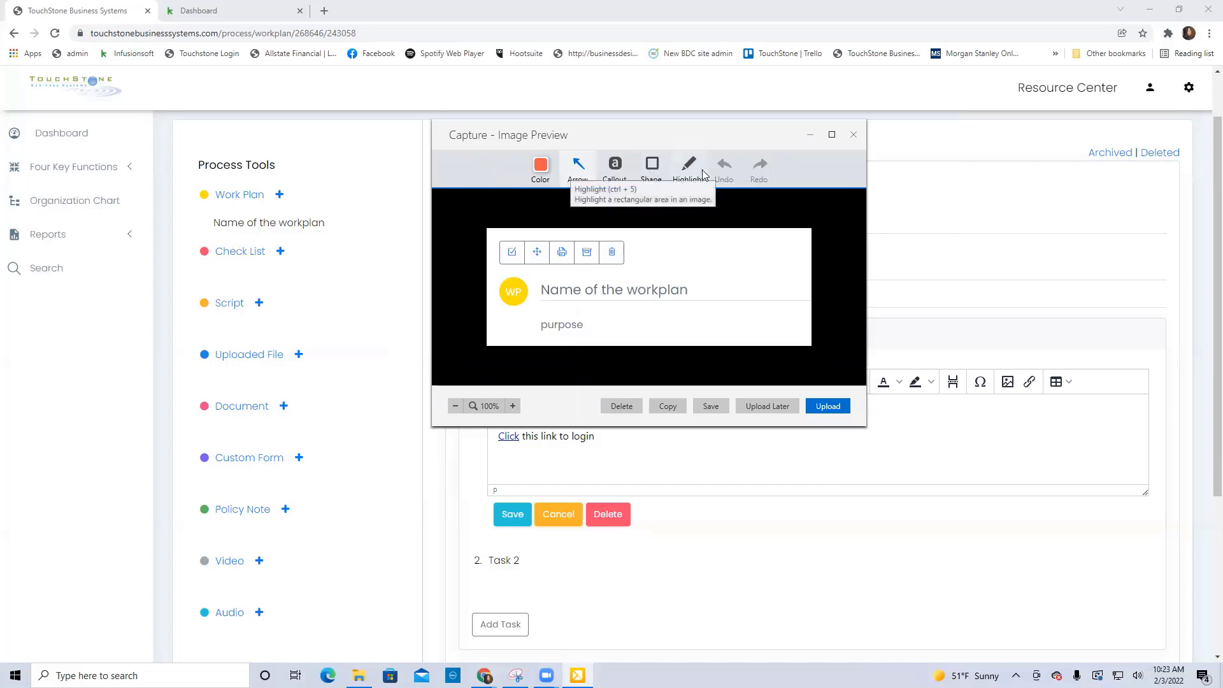
Annotate the screenshot with a yellow-orange arrow pointing at the icon row and a matching rectangle around "Name of the workplan".
left_click_drag(699, 252, 644, 250)
left_click(543, 165)
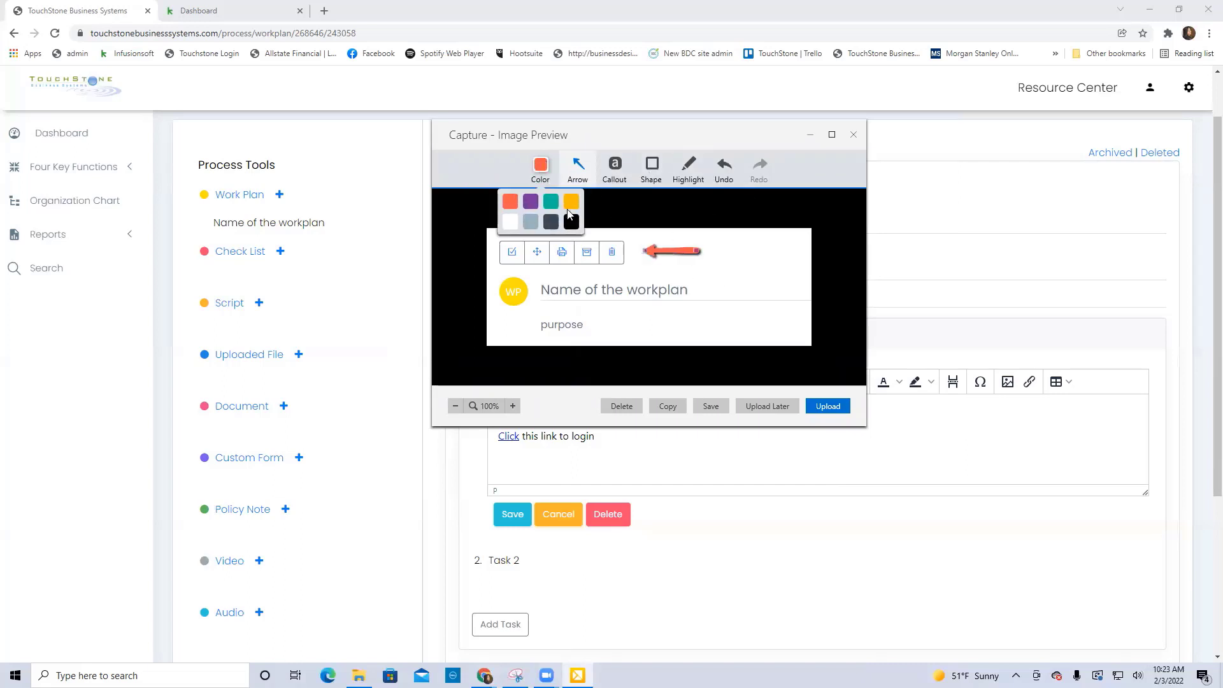
left_click(571, 201)
left_click(660, 174)
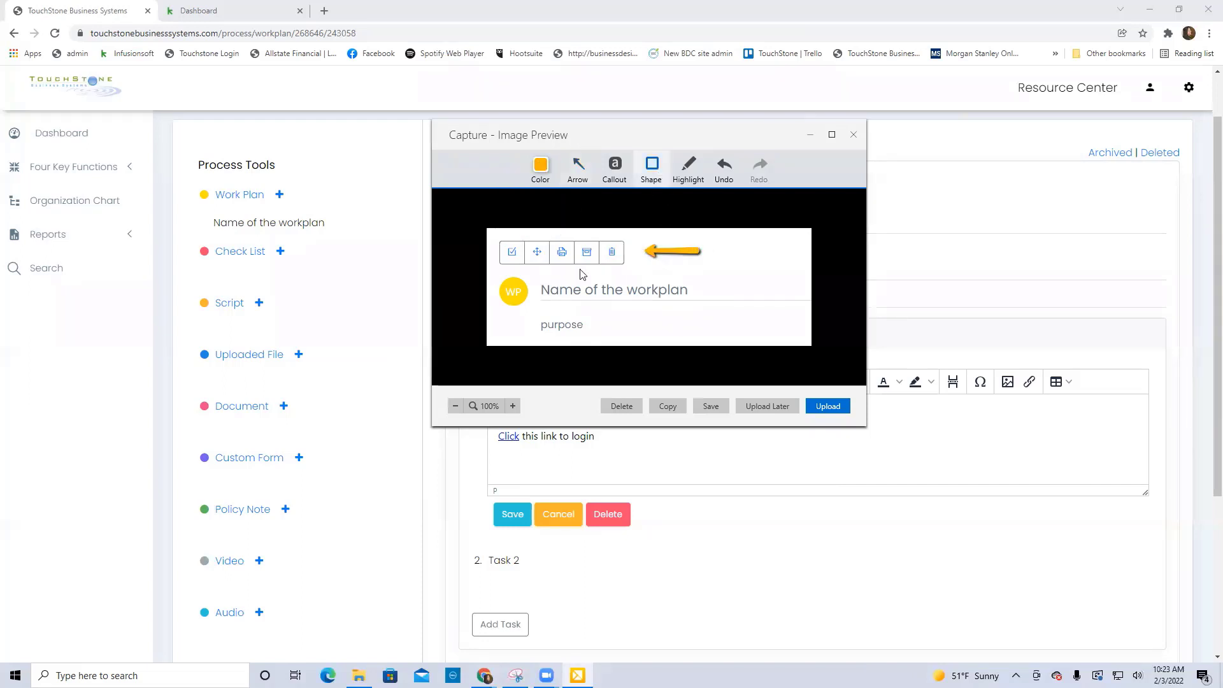
left_click_drag(534, 278, 701, 312)
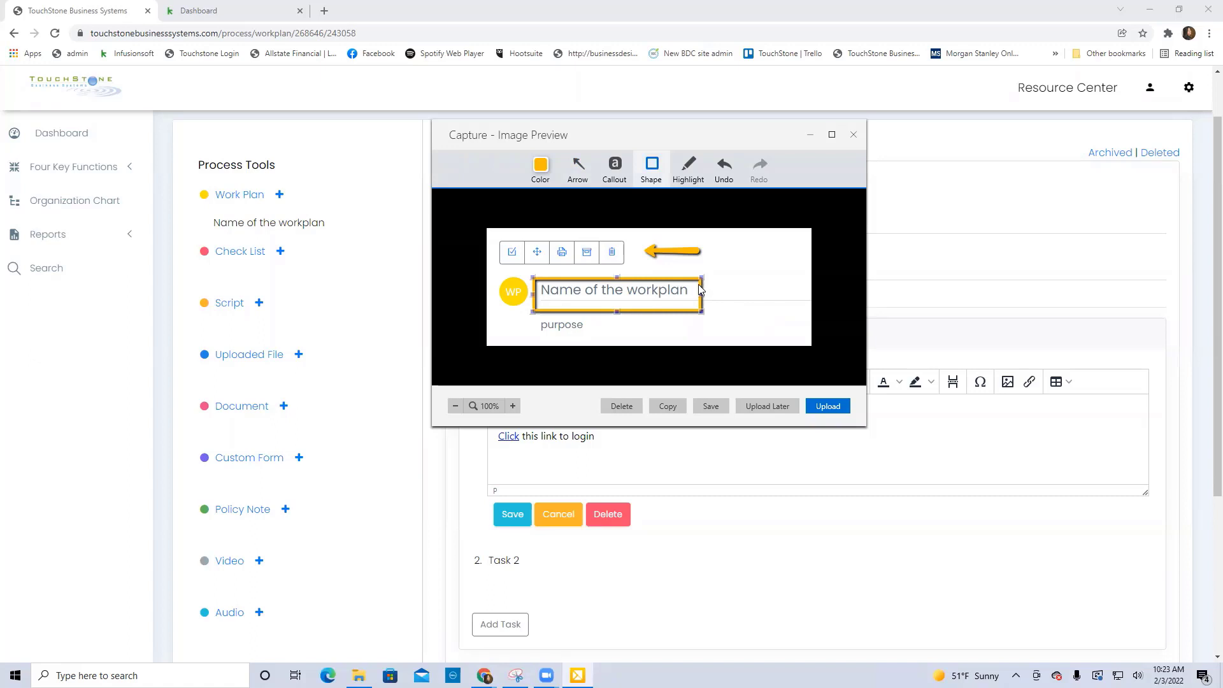
left_click_drag(698, 284, 700, 280)
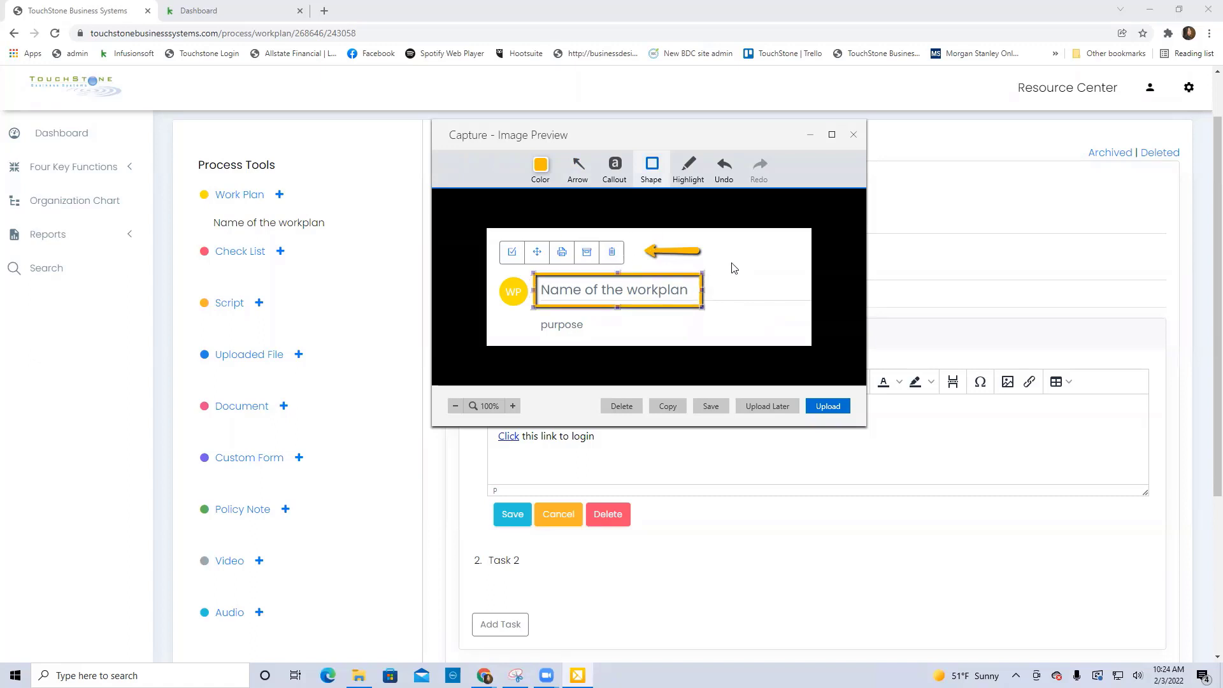
Save the annotated screenshot as a PNG in the Downloads folder and put the image preview away.
left_click(710, 407)
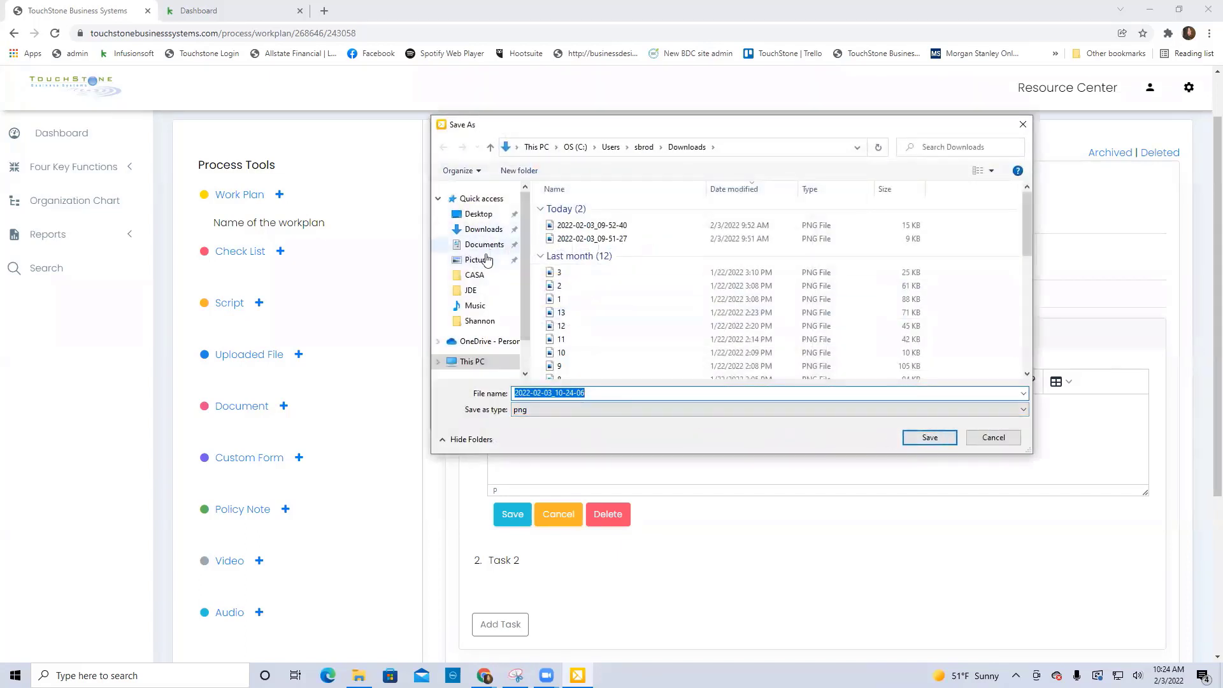
left_click(483, 230)
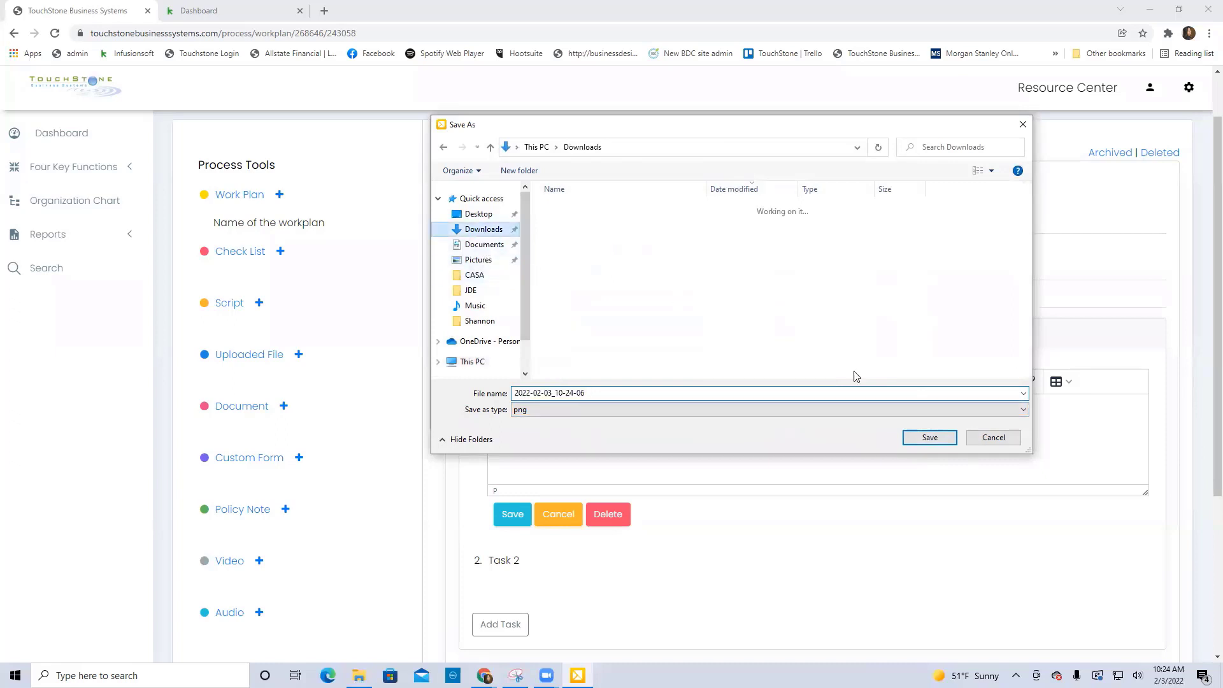
left_click(936, 444)
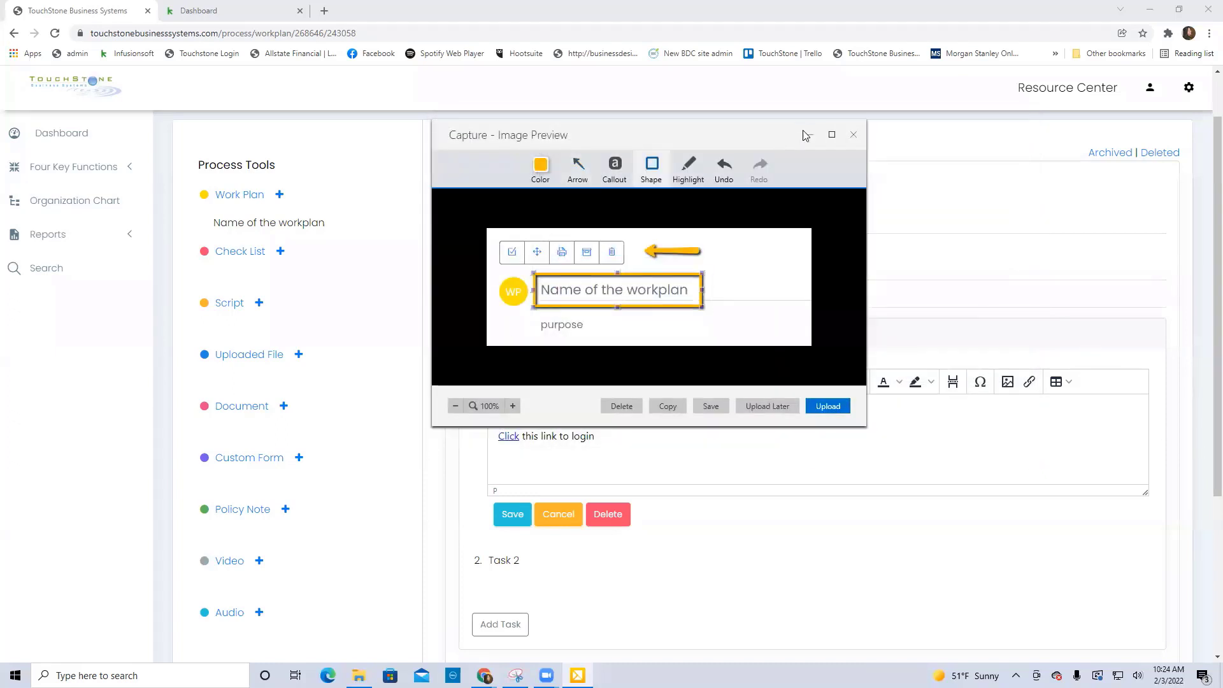
left_click(803, 135)
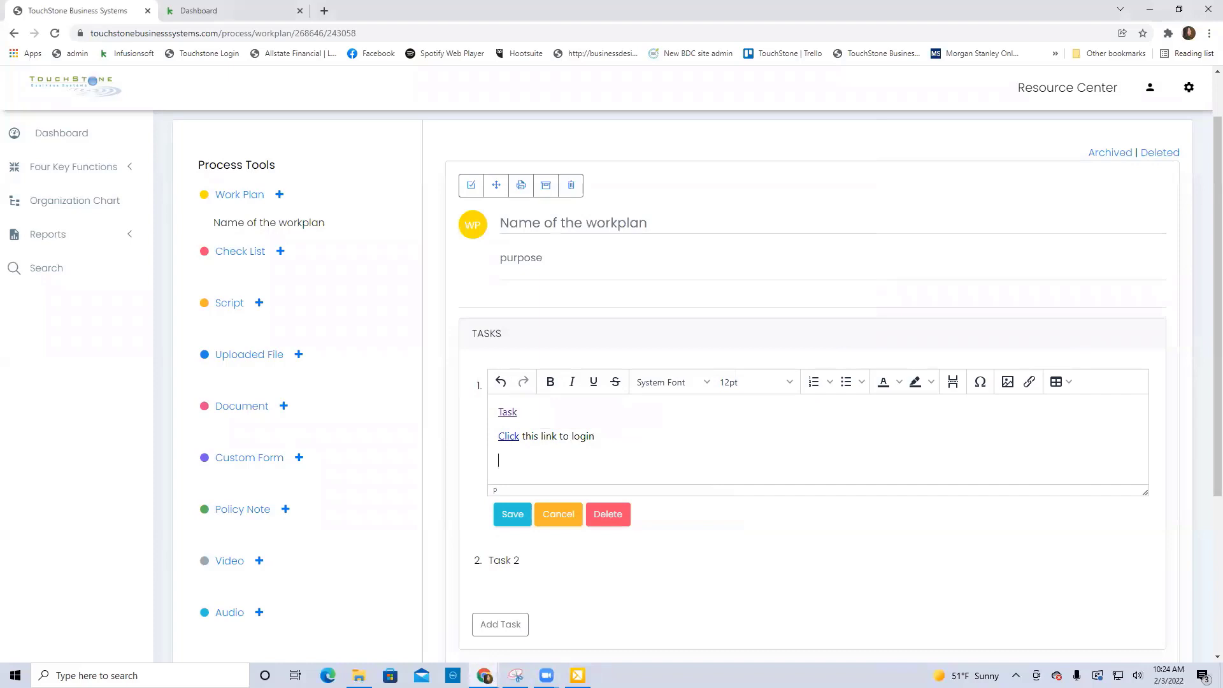
Insert the saved screenshot below the login line in the first task and make the task editor taller to fit it.
left_click_drag(1138, 455, 650, 462)
scroll(1089, 478, "down", 1)
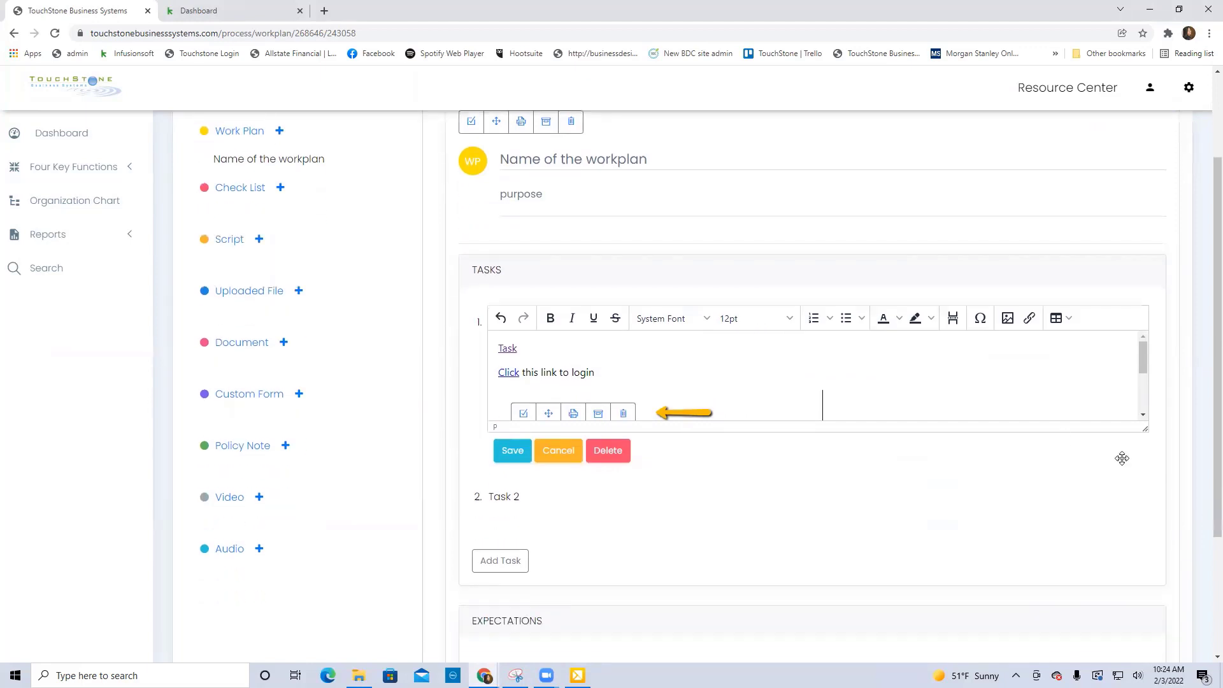
left_click_drag(1145, 429, 1146, 556)
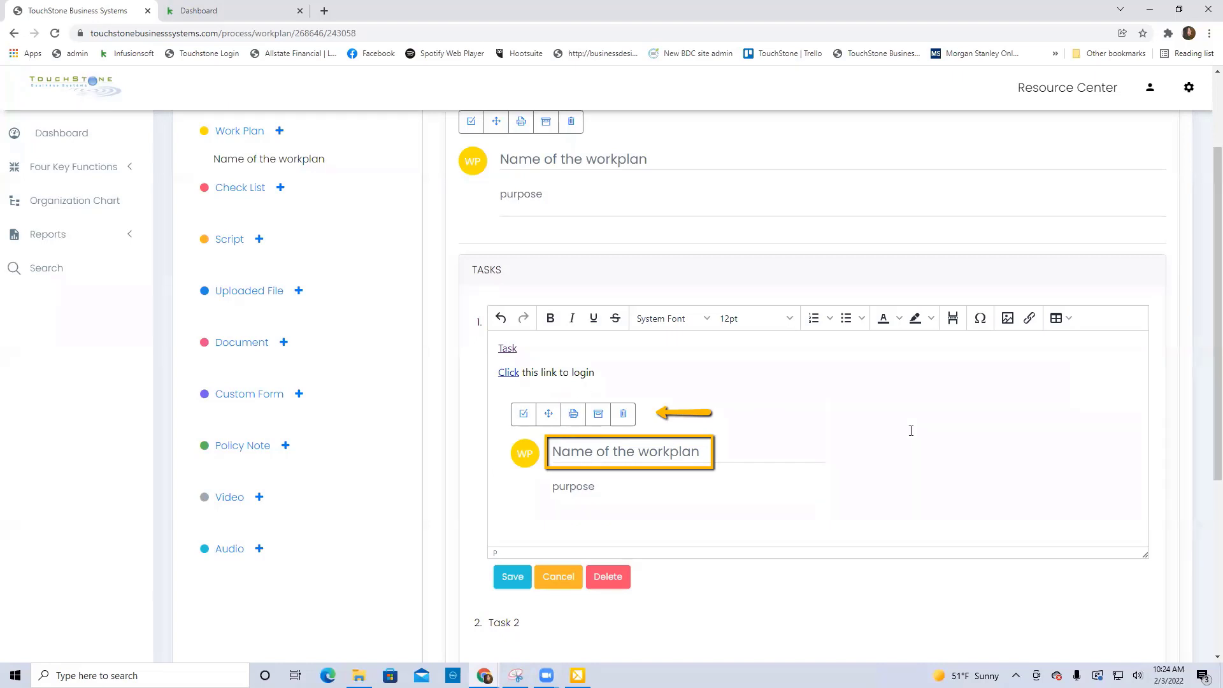
Enlarge the inserted screenshot slightly within the first task and save the task.
left_click(600, 370)
left_click(789, 423)
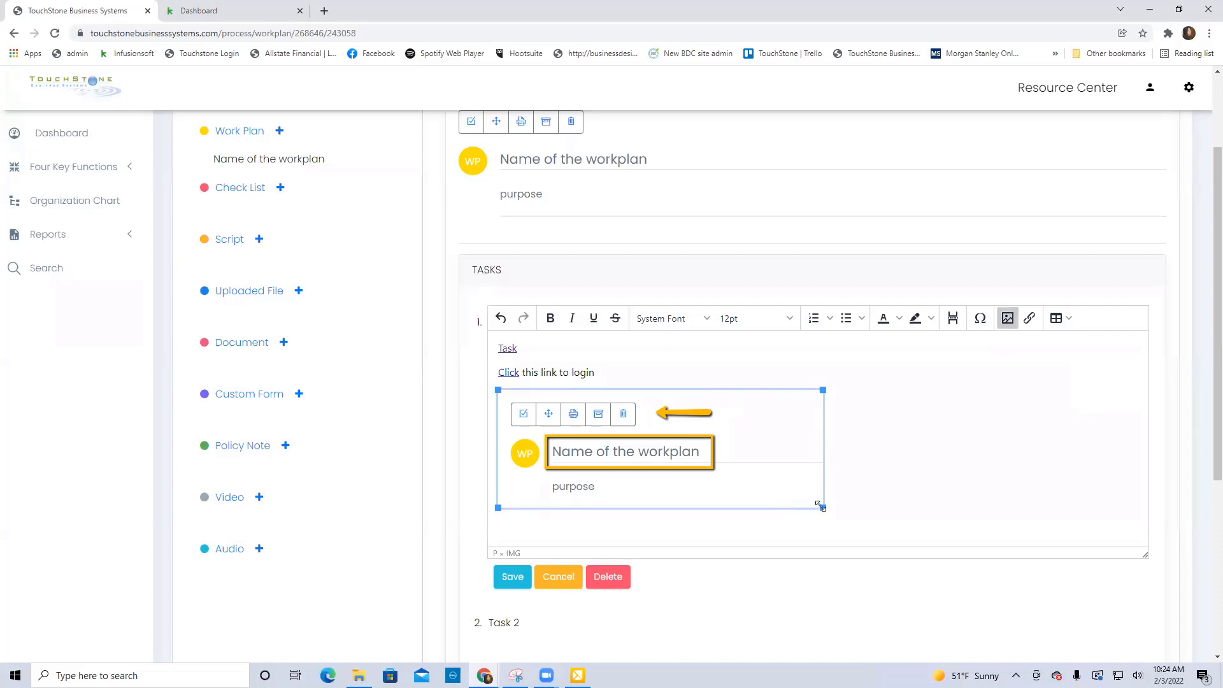
left_click_drag(823, 507, 852, 499)
scroll(1050, 474, "down", 1)
left_click_drag(971, 532, 888, 503)
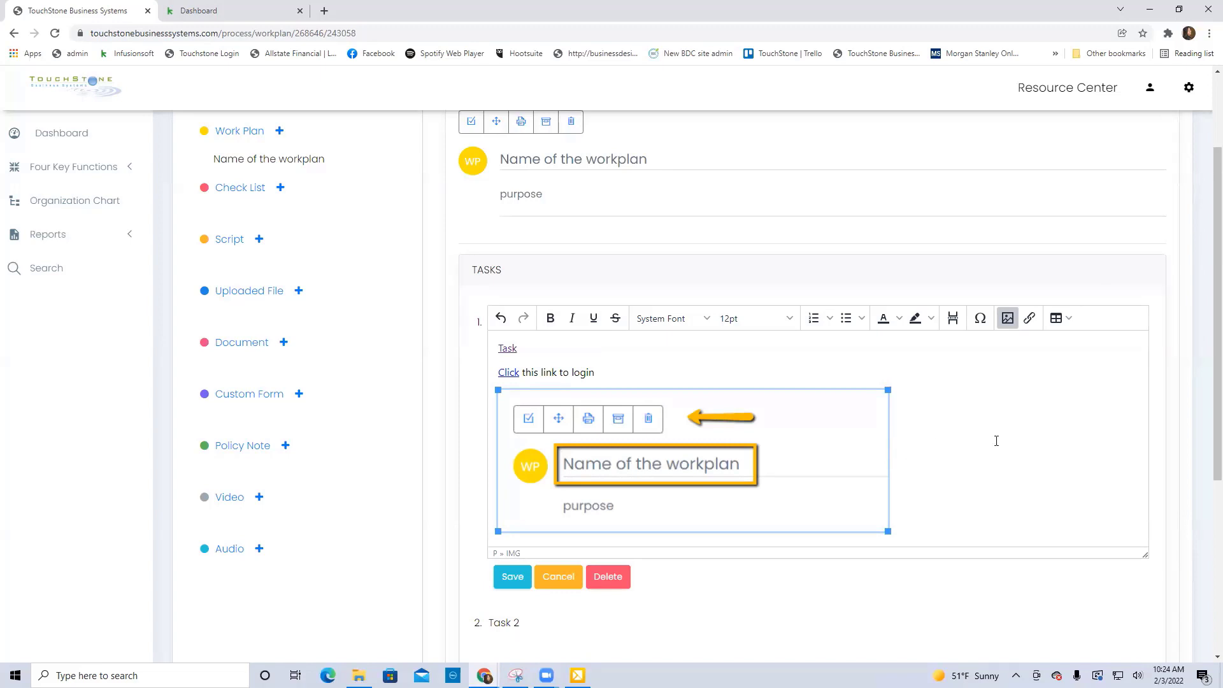
left_click(510, 584)
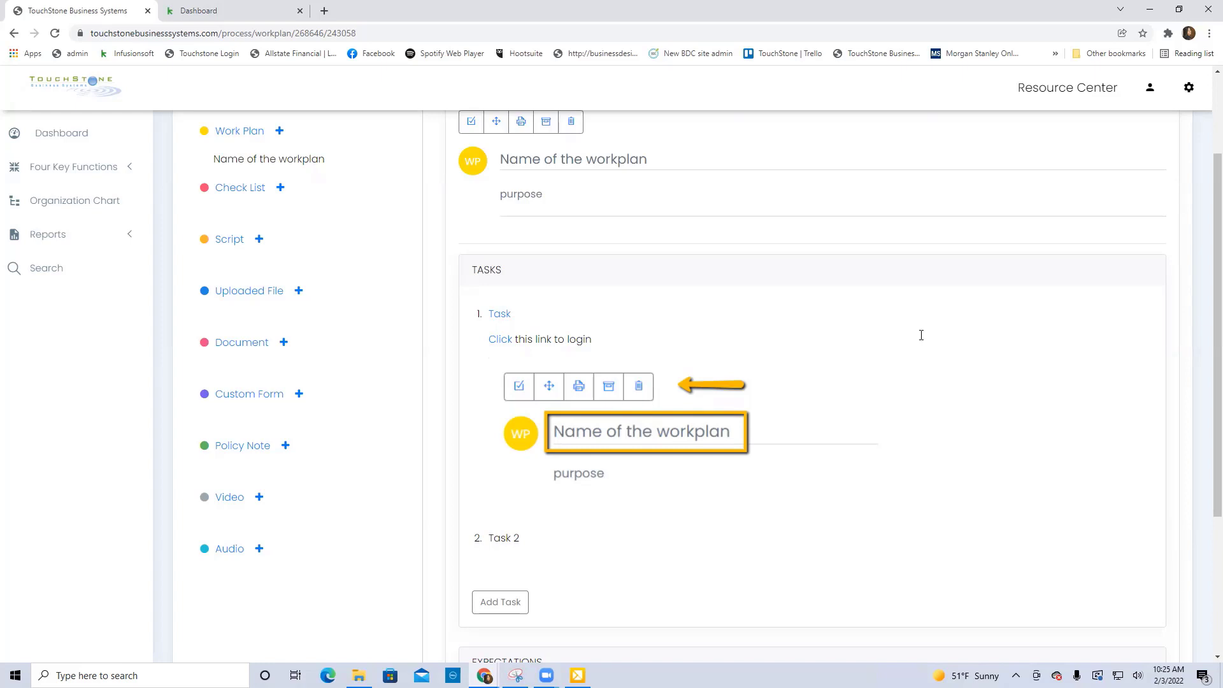
Add the expectation "timing" to the work plan and save it.
scroll(922, 335, "down", 2)
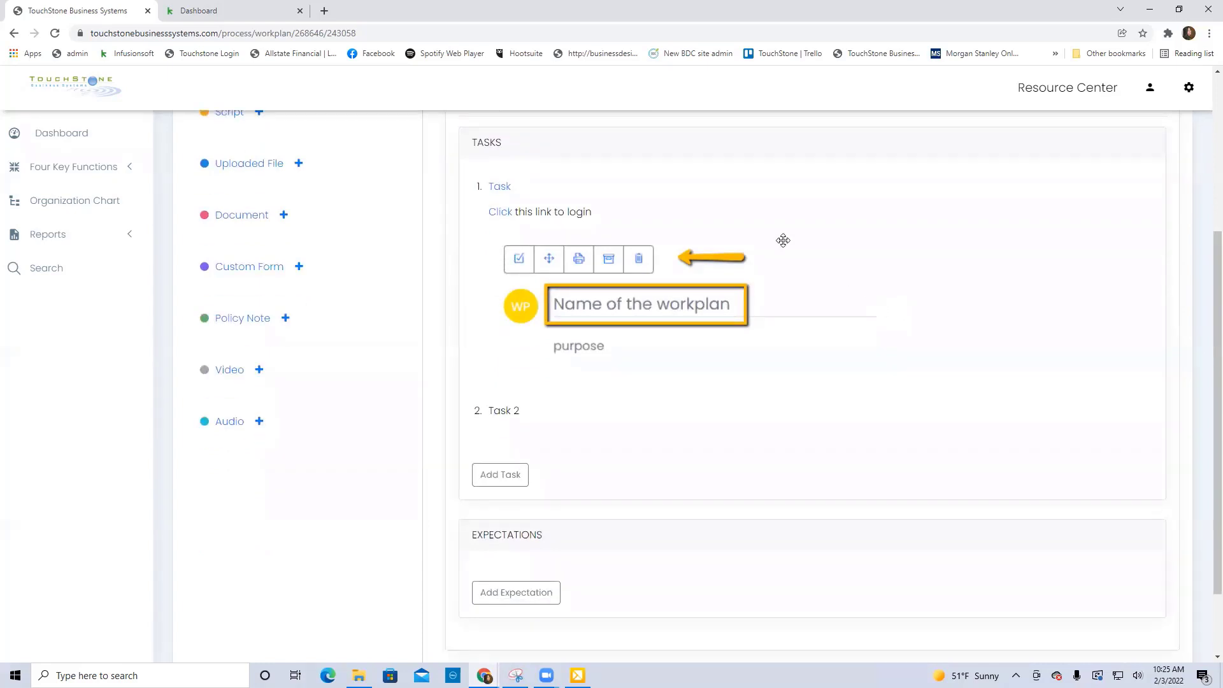
scroll(835, 446, "down", 2)
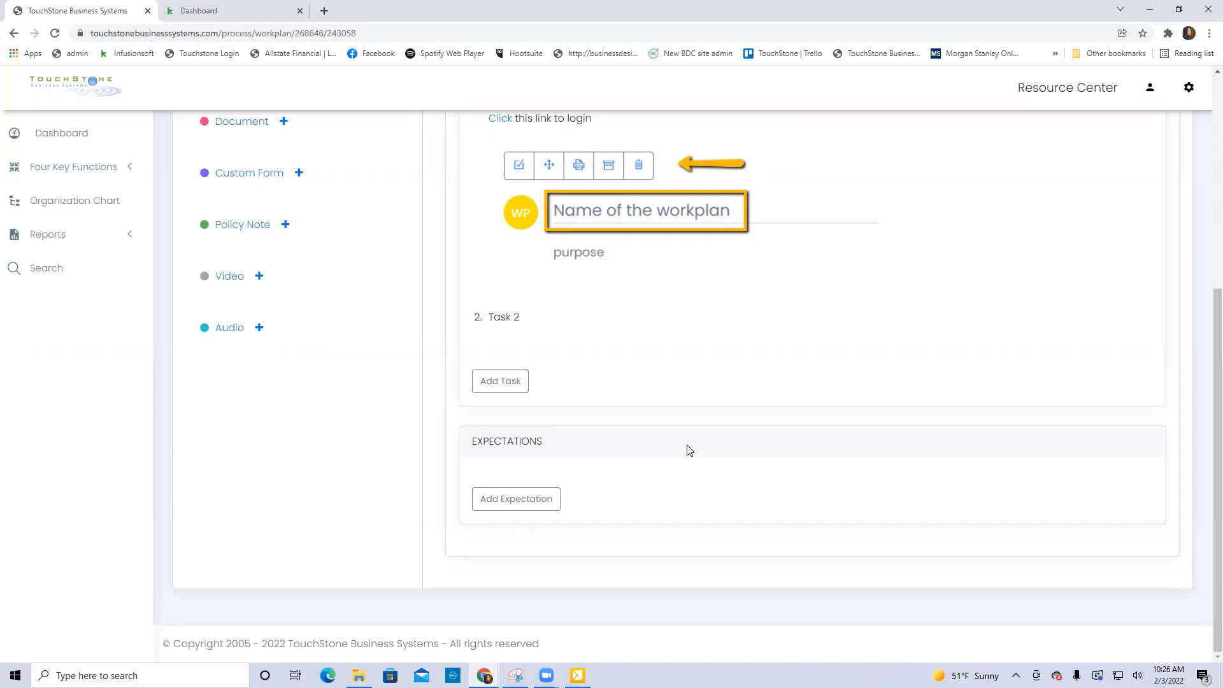
scroll(689, 450, "up", 2)
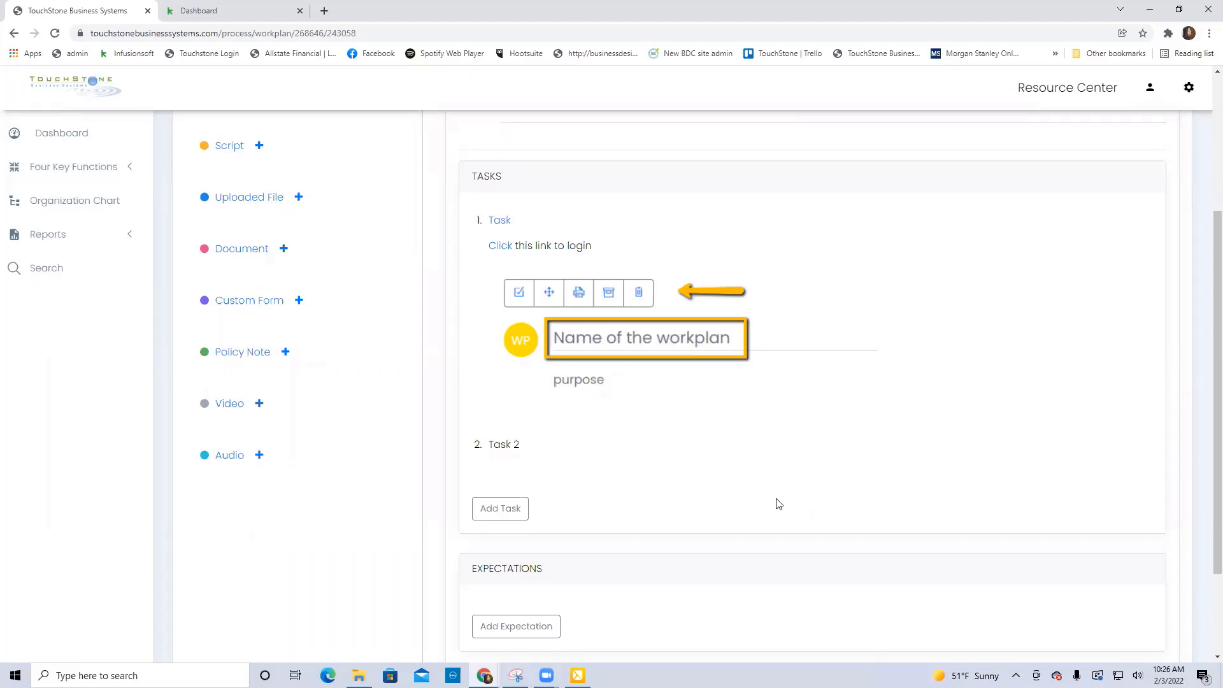
scroll(777, 503, "down", 2)
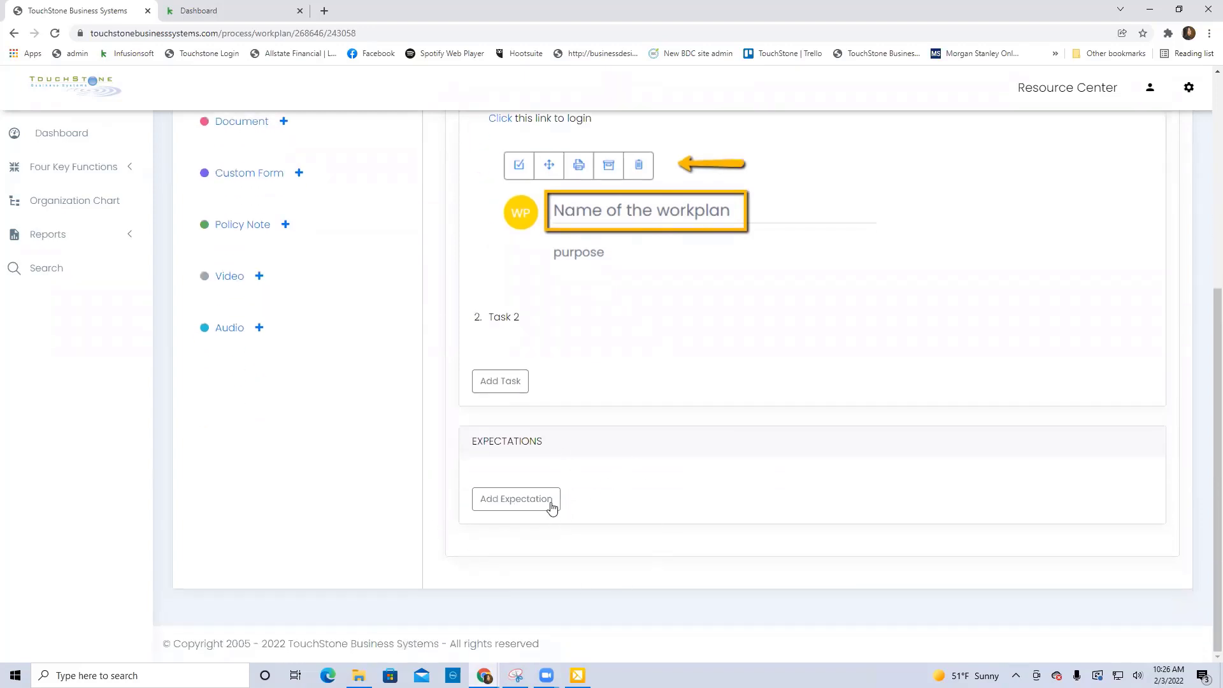
left_click(519, 500)
left_click(533, 482)
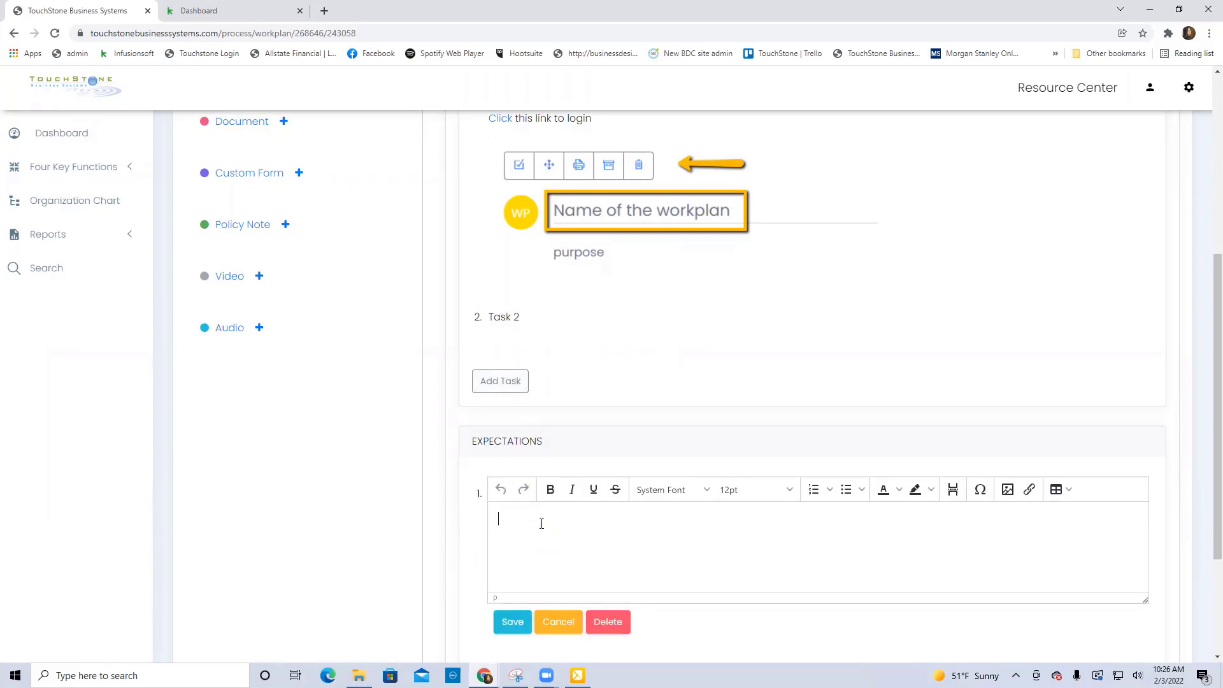
type("timing")
scroll(610, 541, "down", 2)
left_click(517, 502)
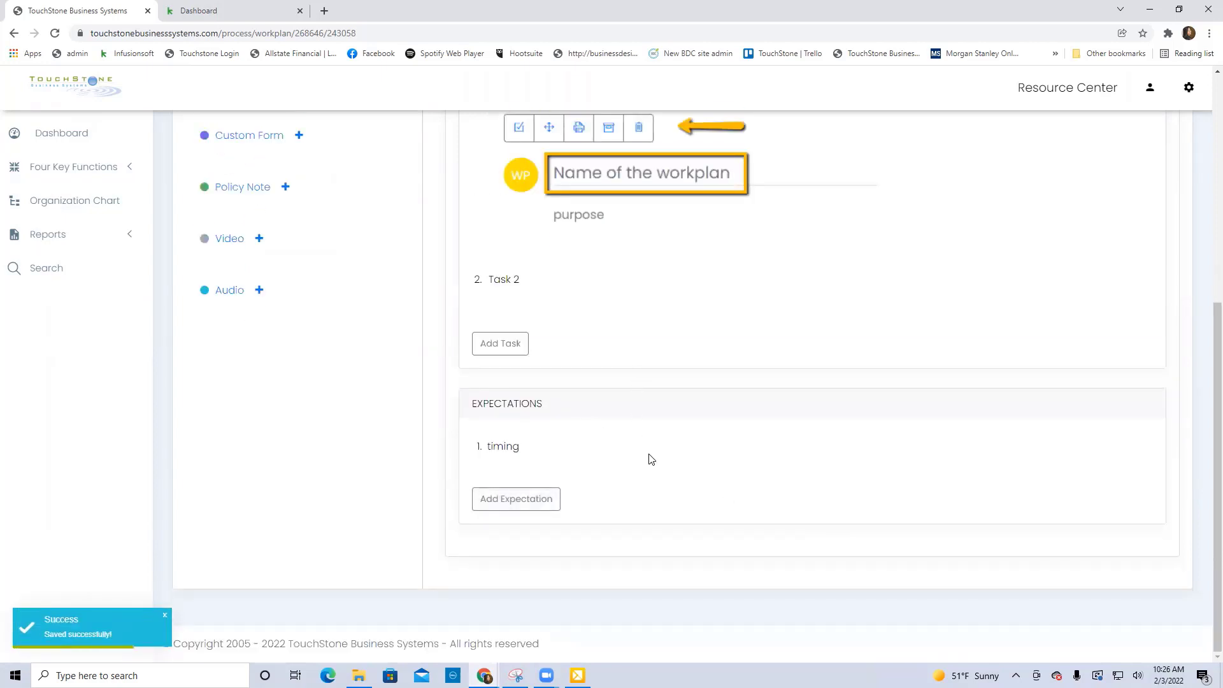
Add a second expectation "quality" to the work plan and save it.
left_click(524, 502)
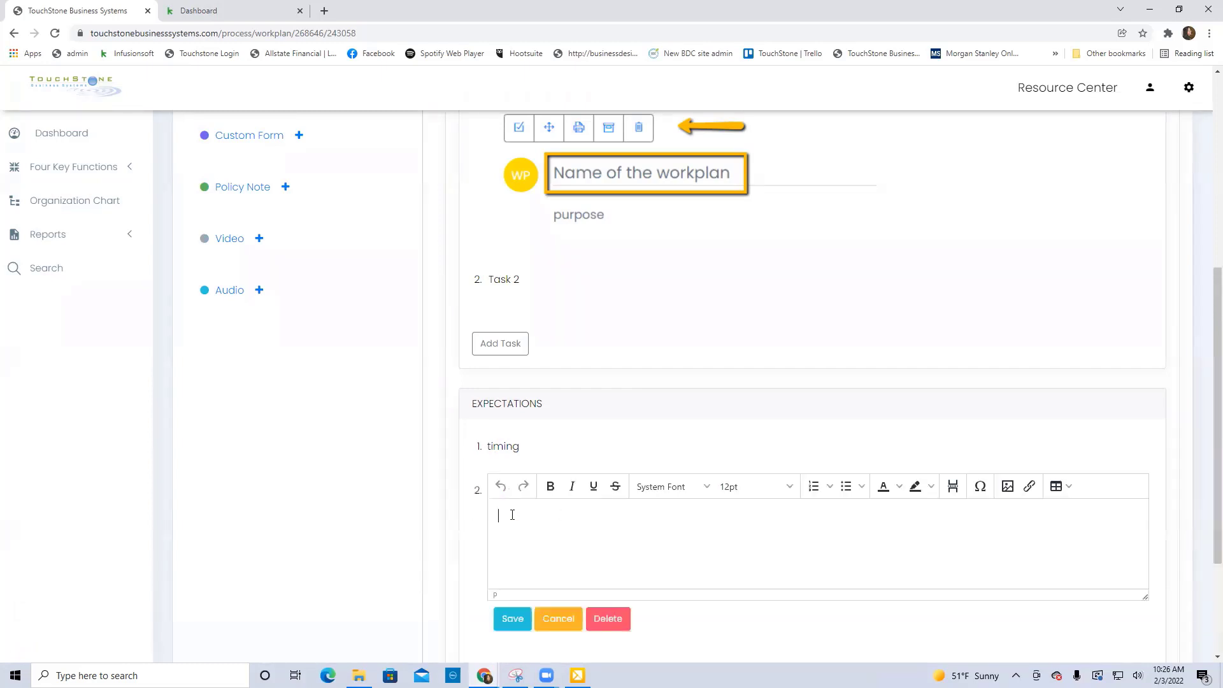
type("quality")
left_click(512, 618)
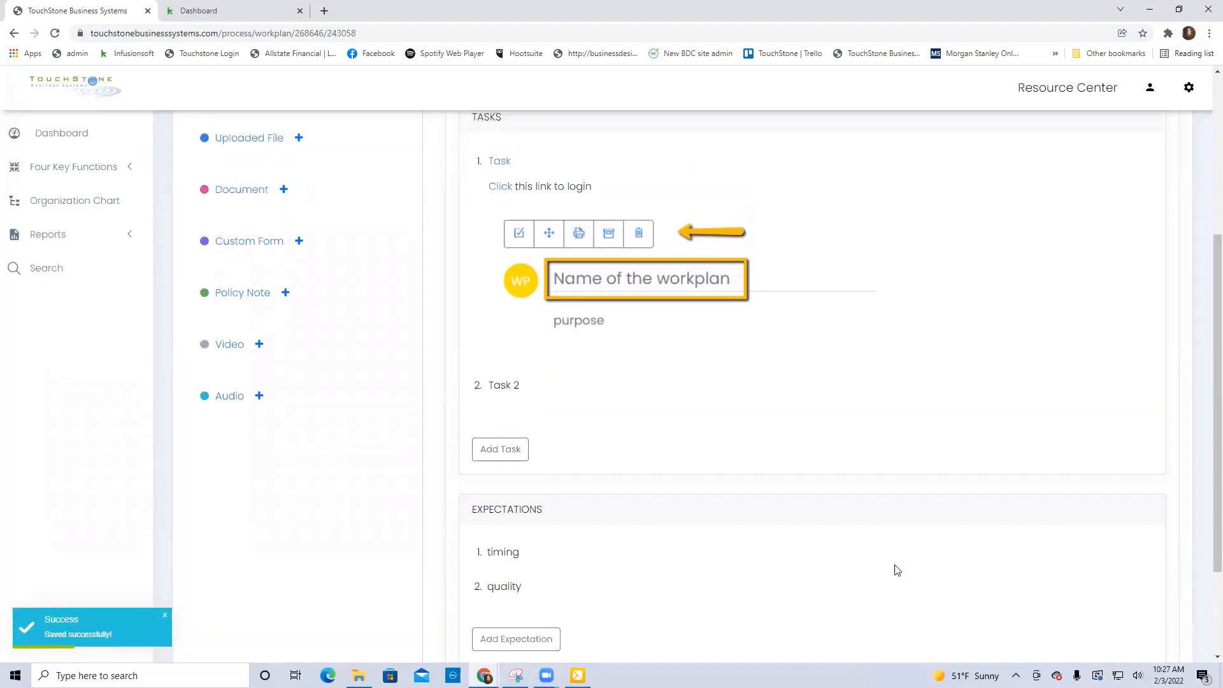
scroll(892, 567, "up", 2)
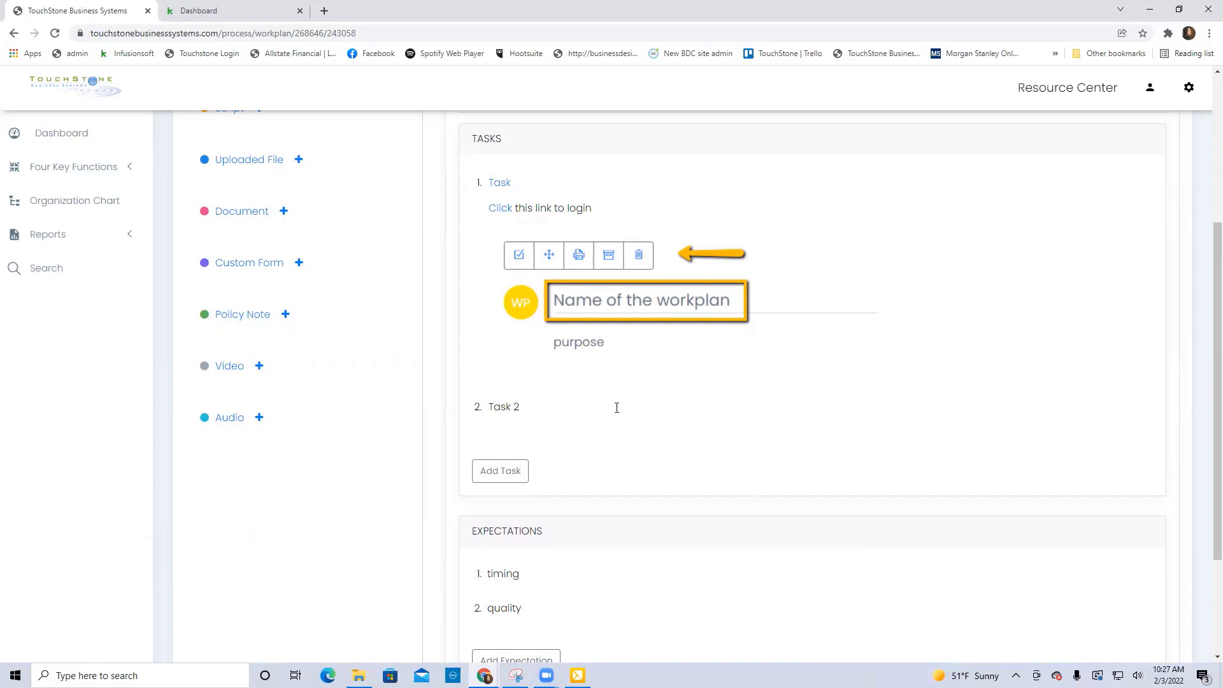
Reorder the work plan by moving Task 2 above the other task and the expectation "quality" above "timing".
left_click_drag(597, 400, 604, 178)
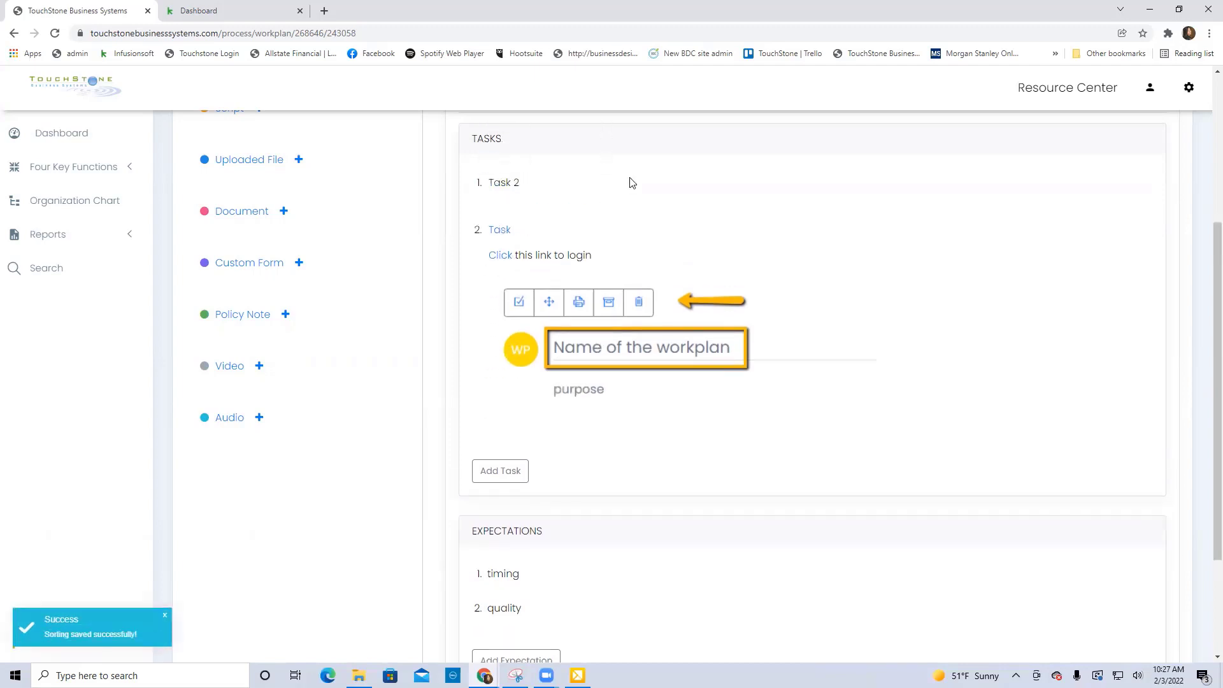
left_click_drag(859, 343, 834, 276)
scroll(648, 580, "down", 2)
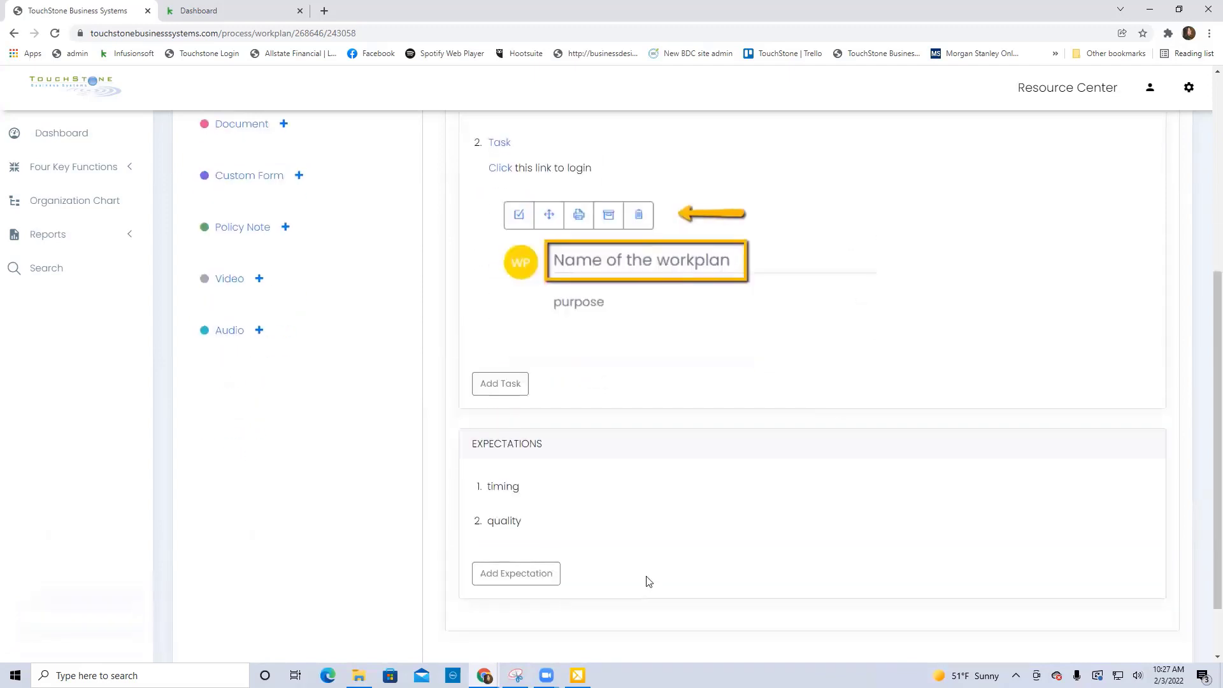
left_click_drag(604, 527, 609, 483)
View the overview page of the process "Process Name" and reopen its work plan from there.
scroll(1016, 480, "up", 4)
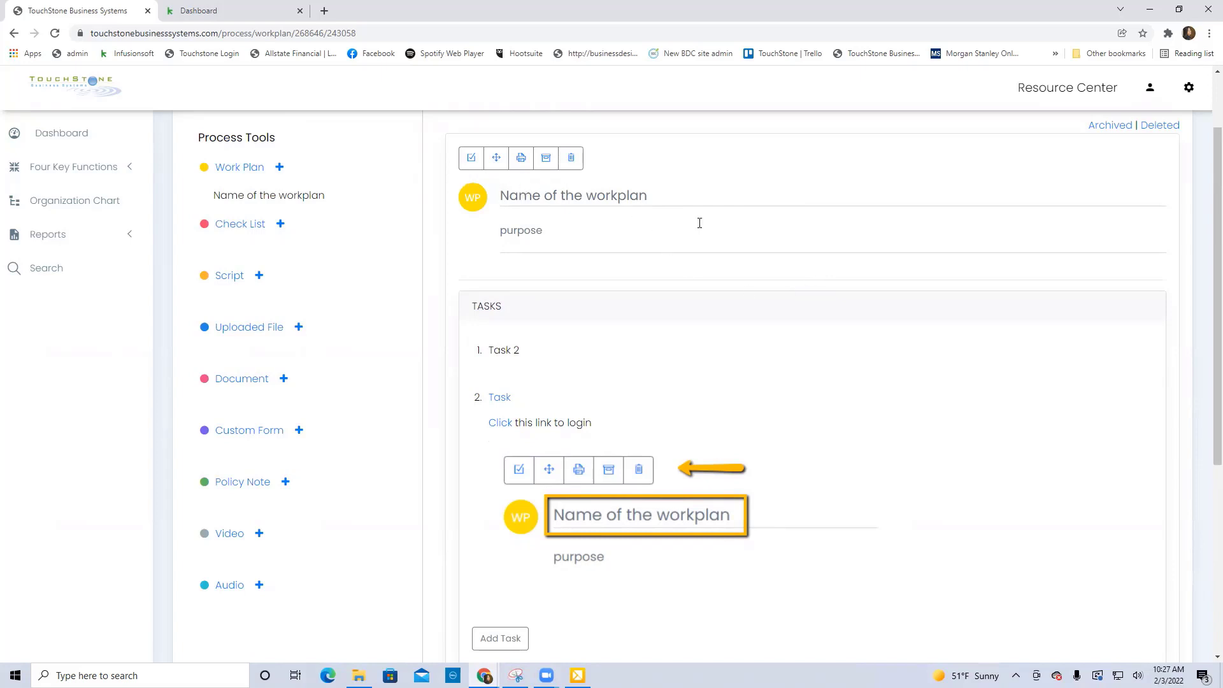
scroll(699, 223, "up", 2)
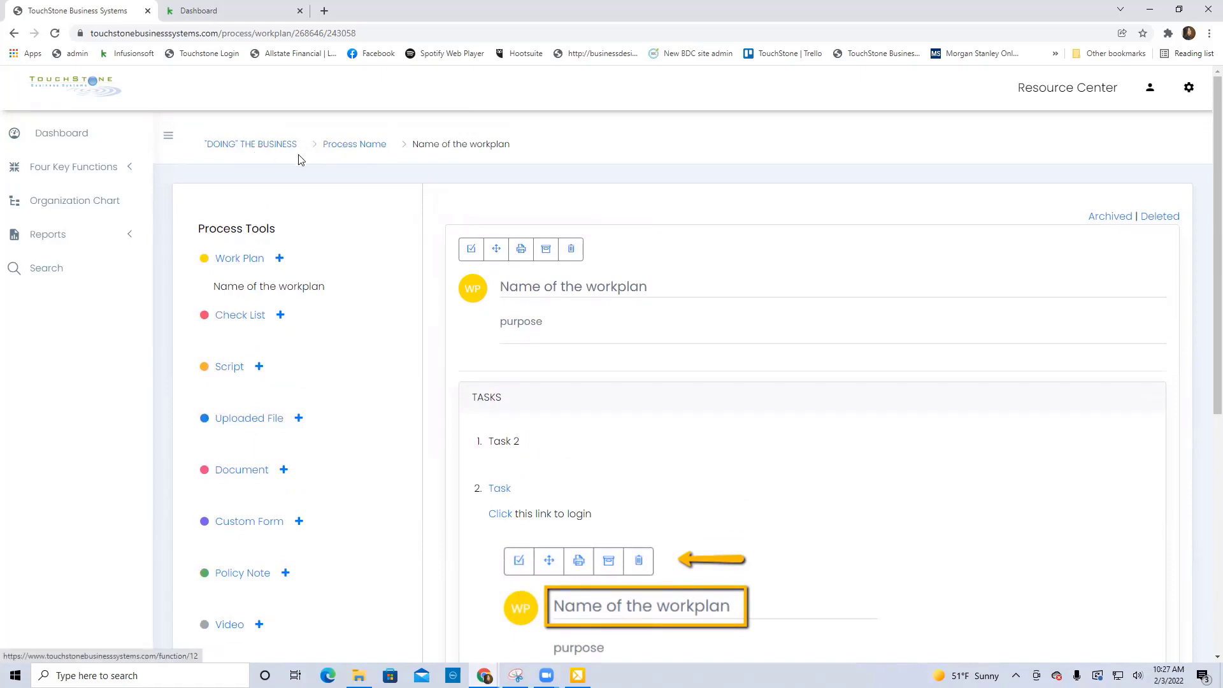
left_click(372, 154)
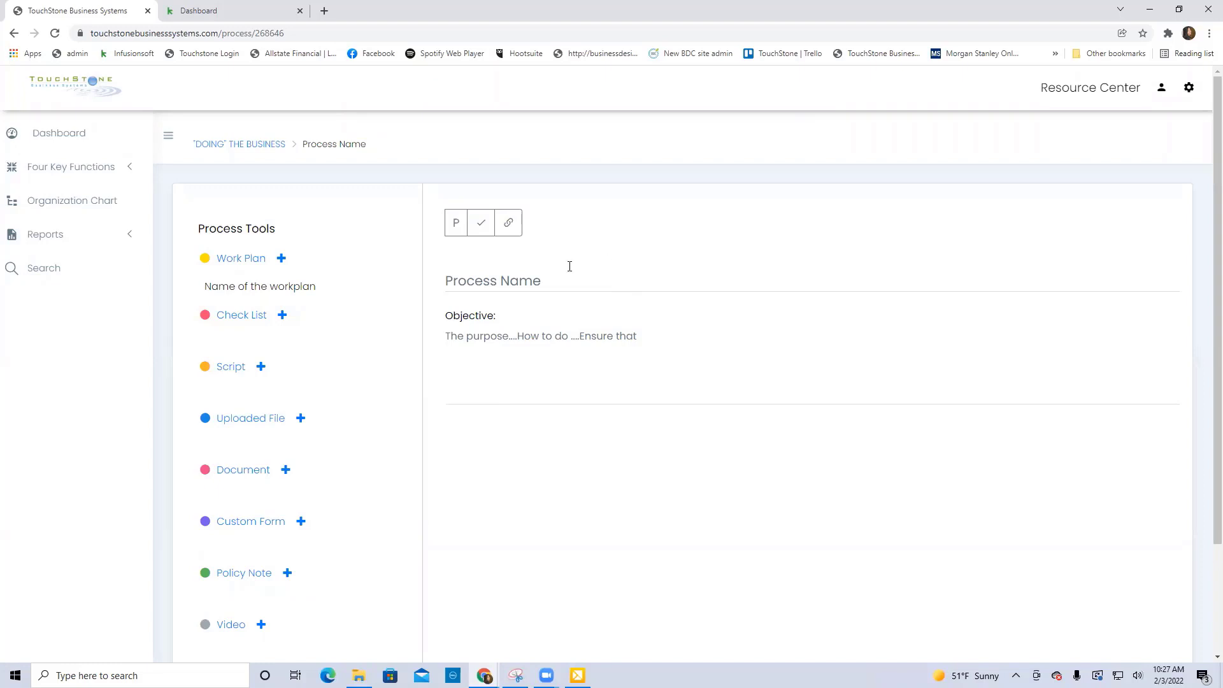
left_click(289, 288)
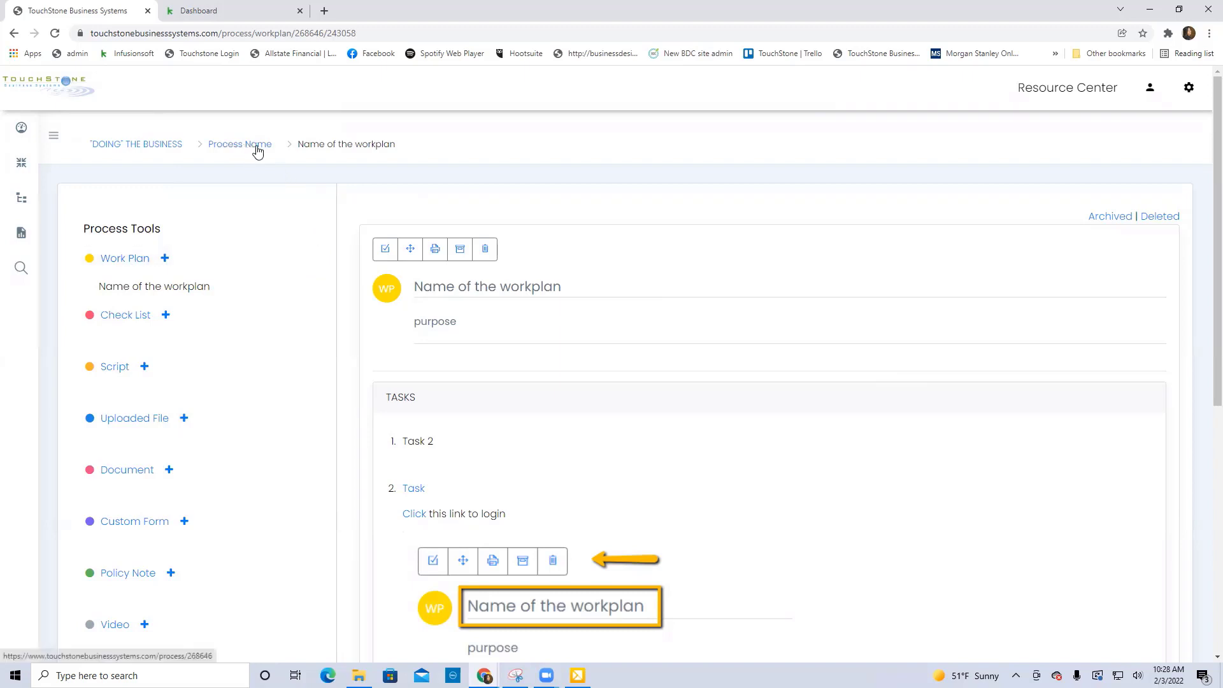
Convert the work plan to a checklist, review the checklist and go back to the original work plan.
left_click(386, 249)
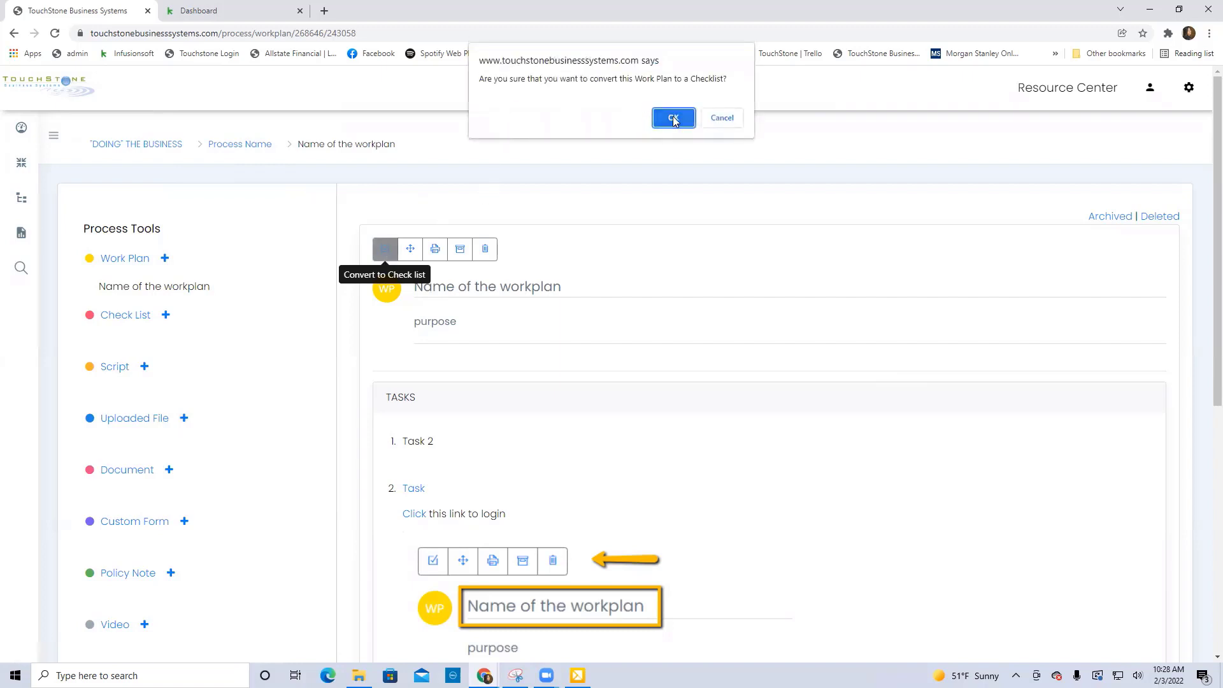
left_click(675, 118)
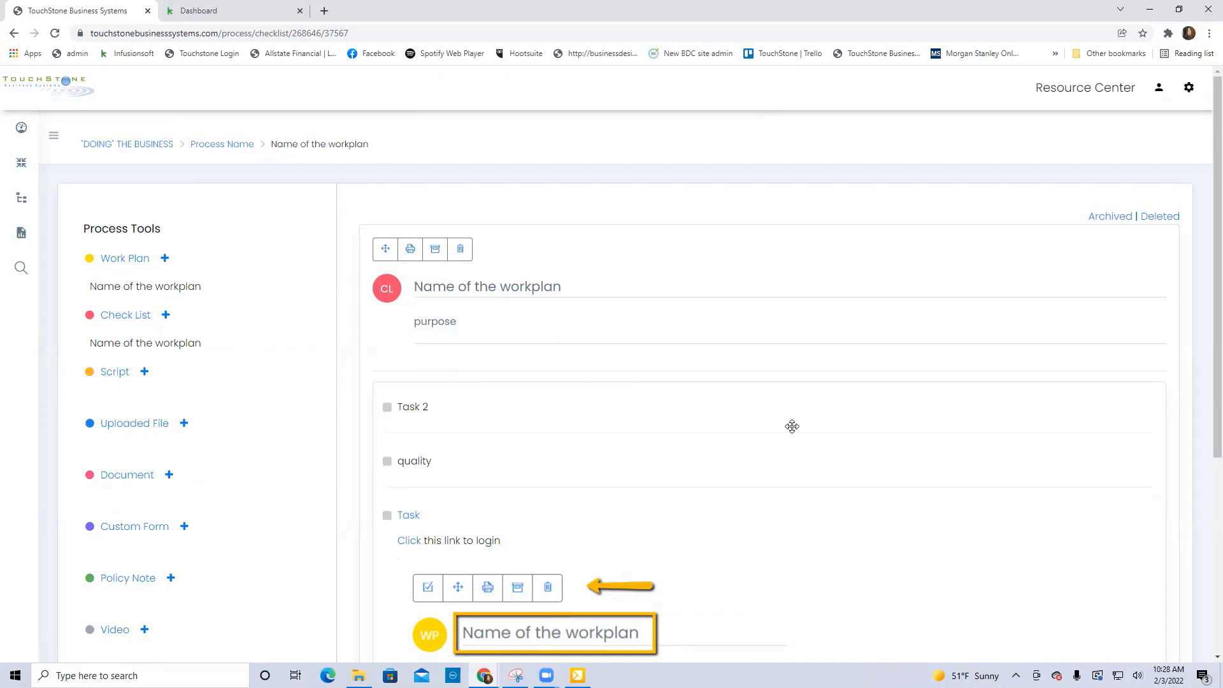
scroll(788, 426, "down", 1)
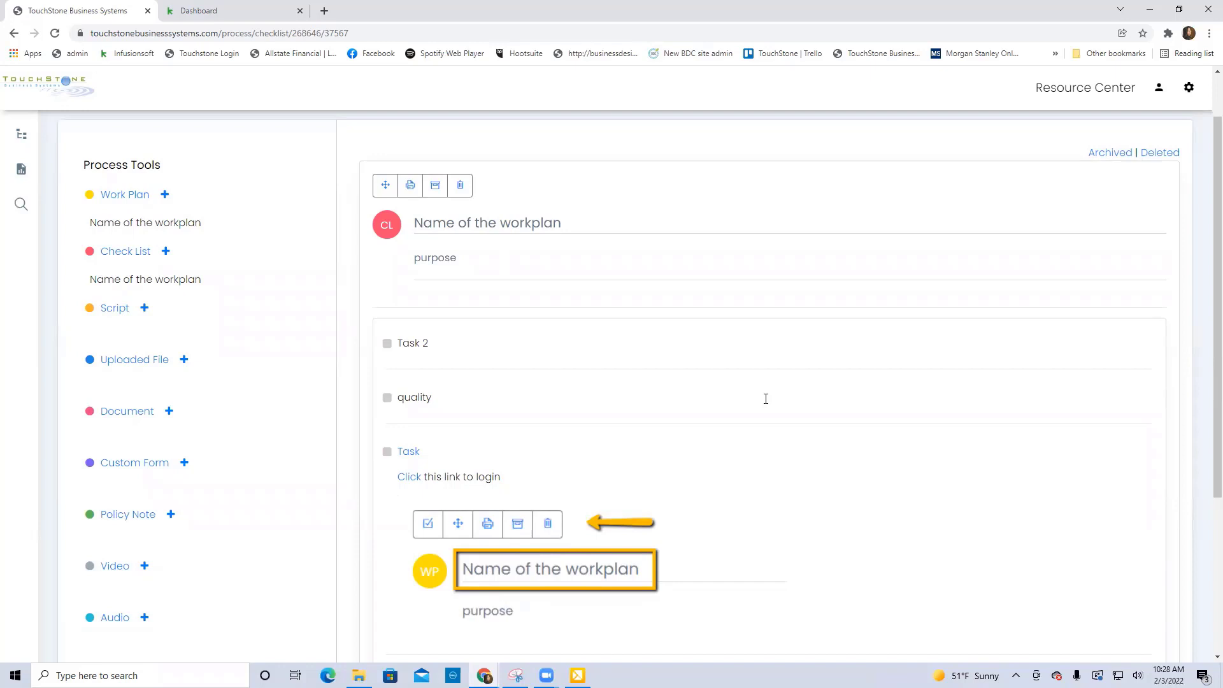
left_click(193, 231)
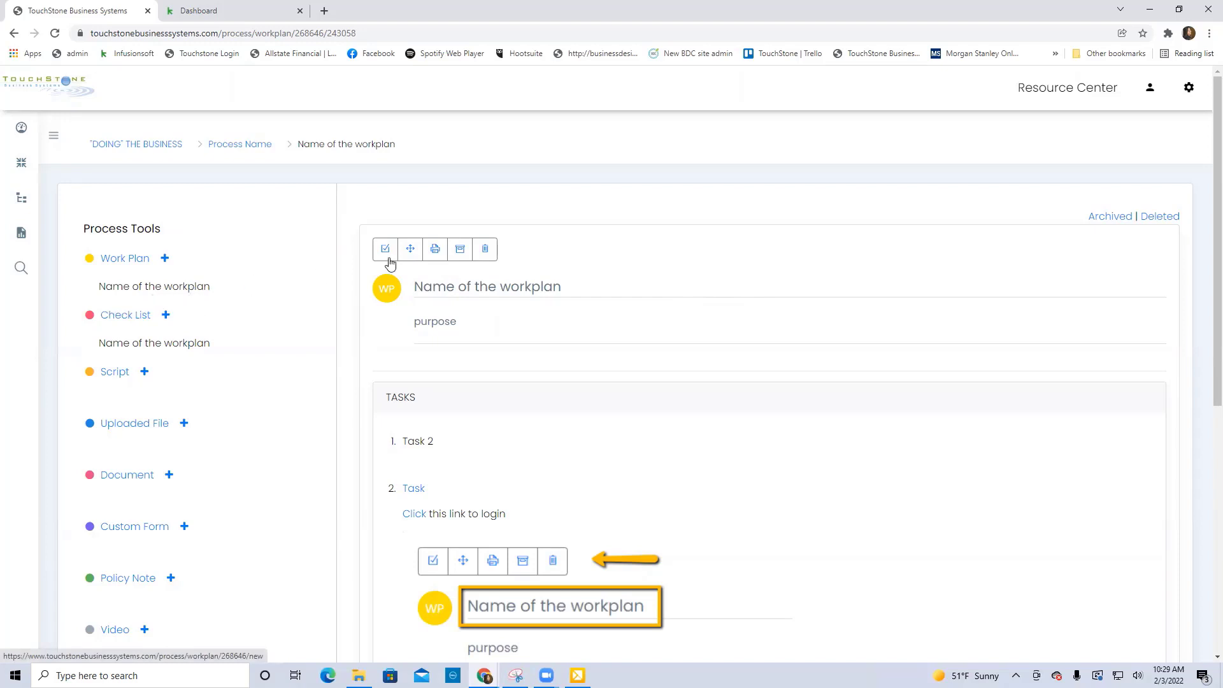
Set up a move of the work plan to the Requests for Information process under Advertising, and close without moving it.
left_click(410, 252)
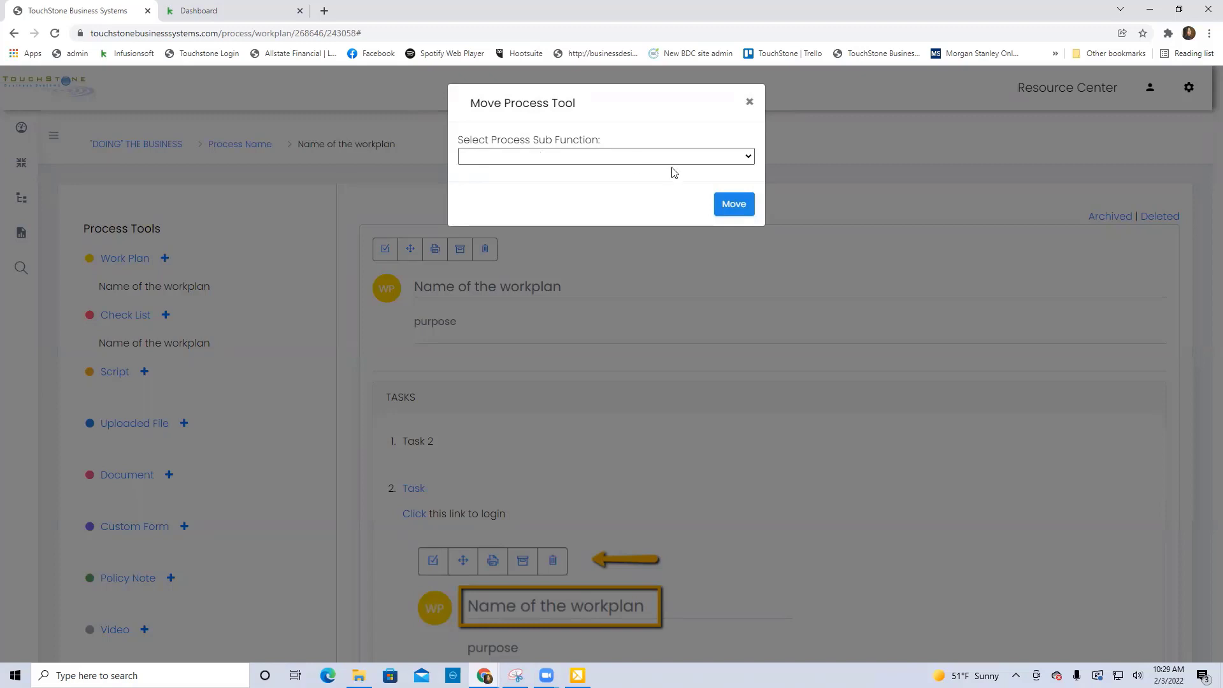
left_click(748, 159)
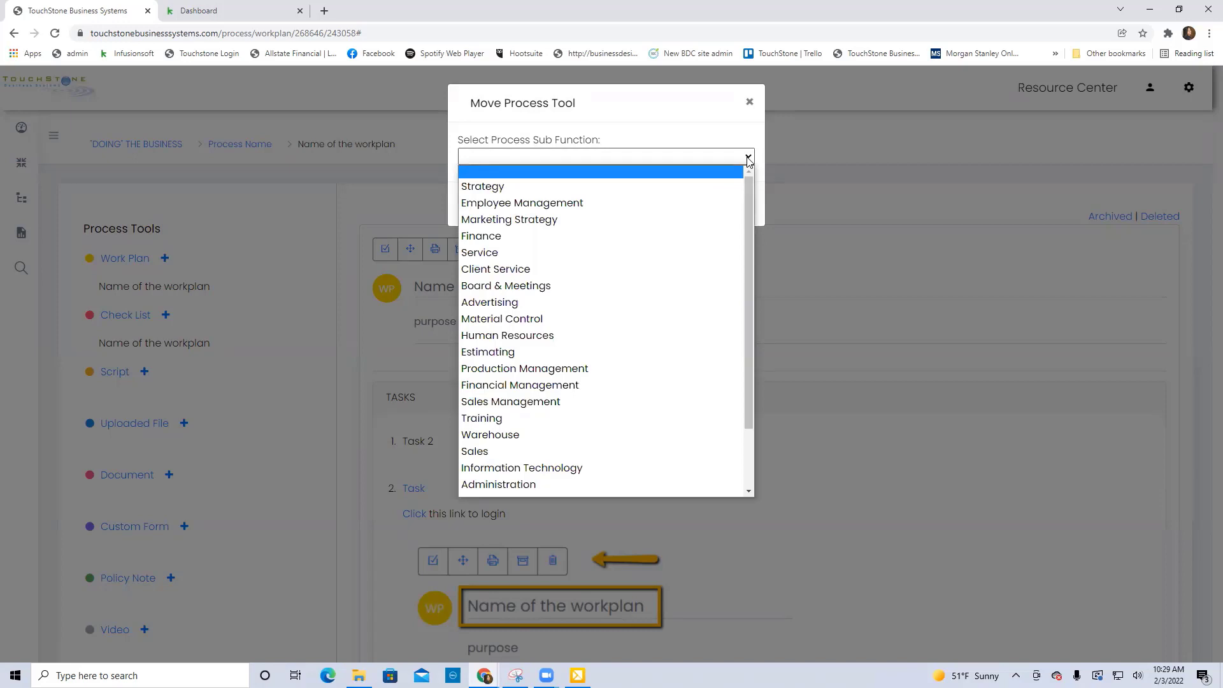
left_click(537, 304)
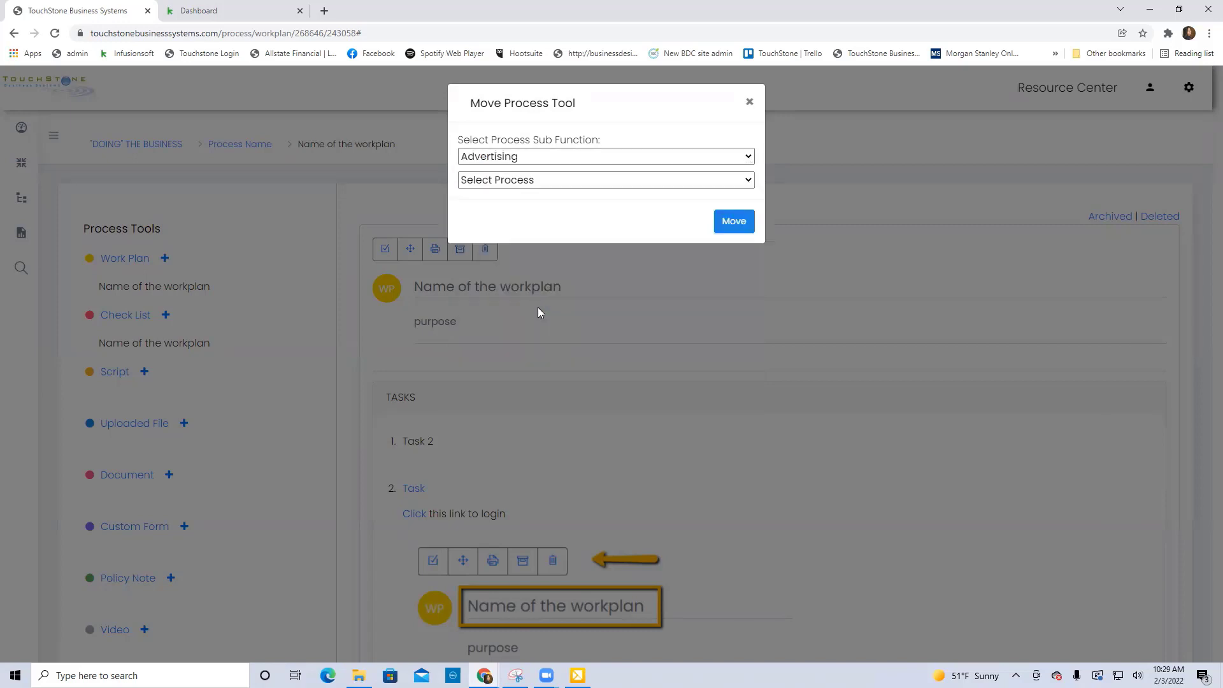
left_click(572, 181)
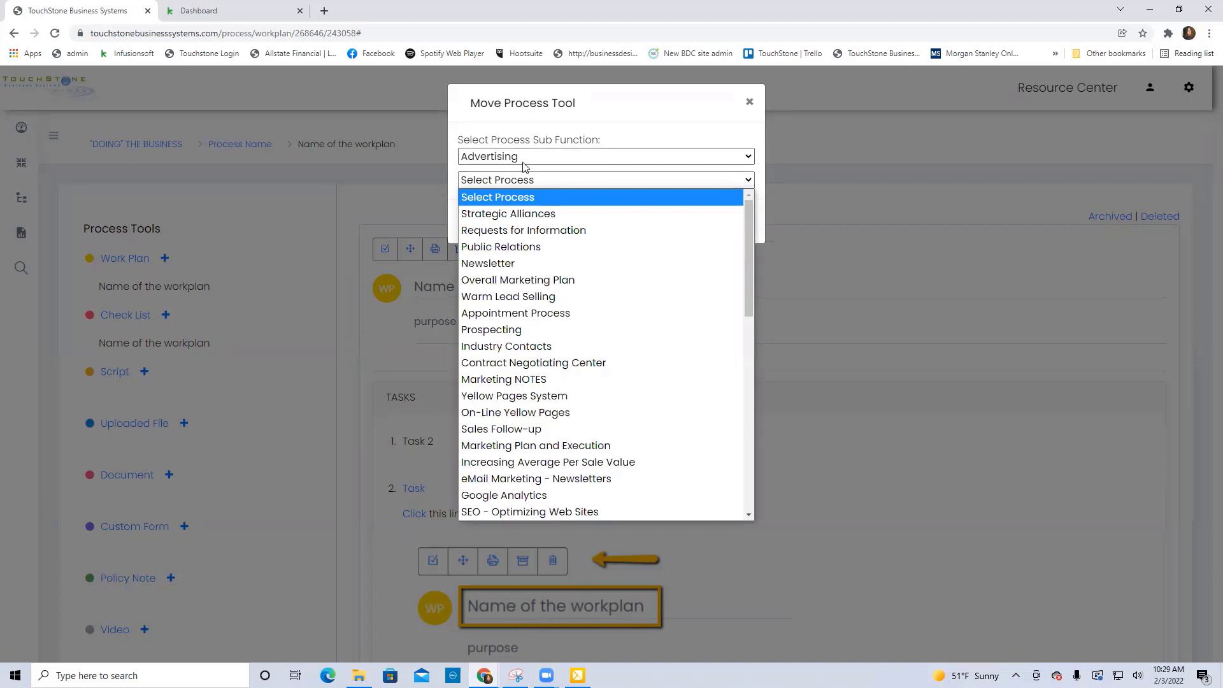
left_click(550, 230)
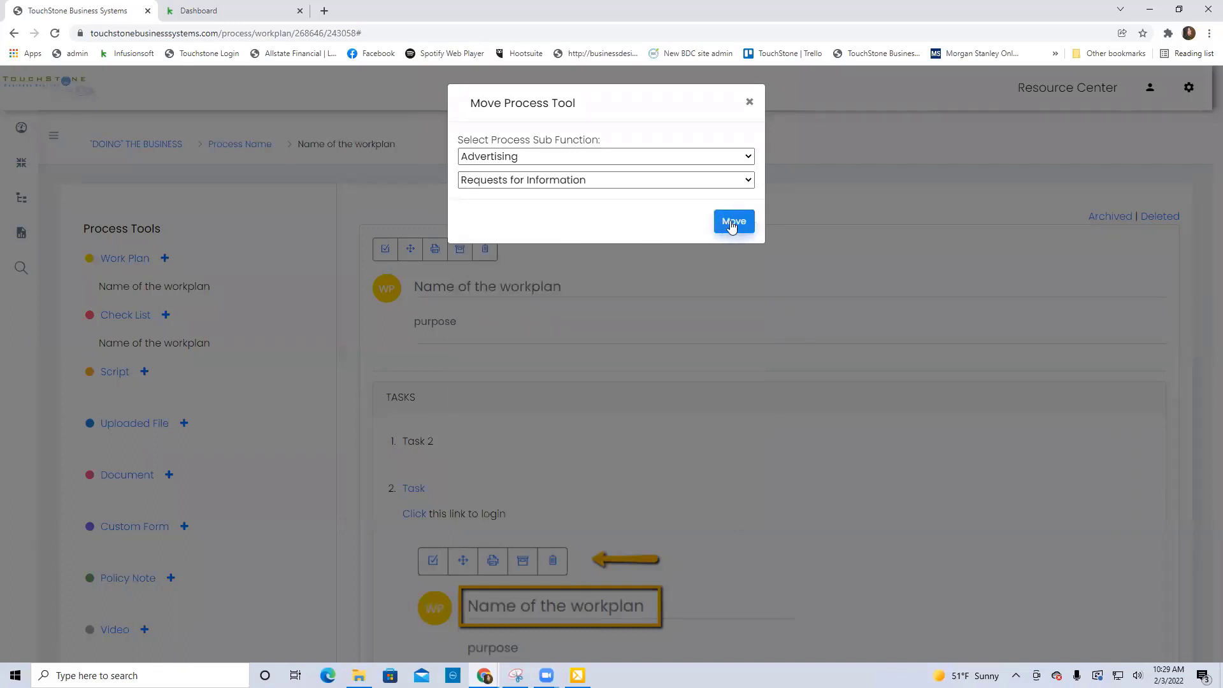
left_click(749, 102)
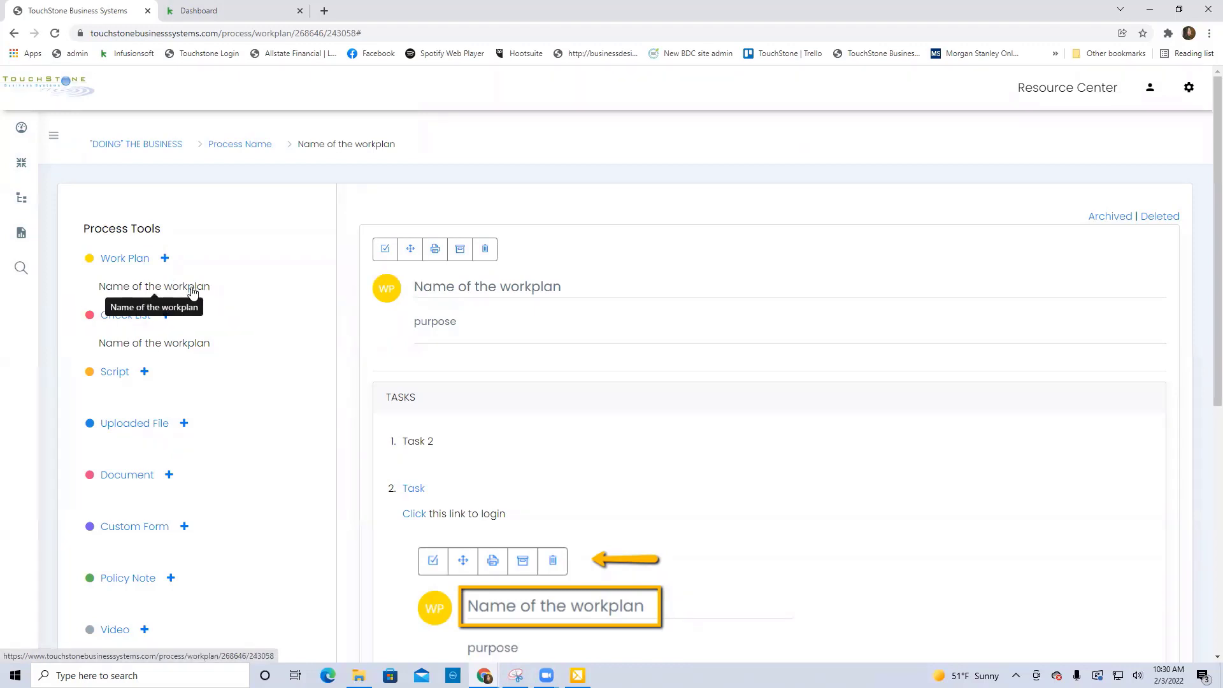
Preview the work plan's printout with Save as PDF as destination, try the headers and footers option, and cancel without saving.
left_click(435, 252)
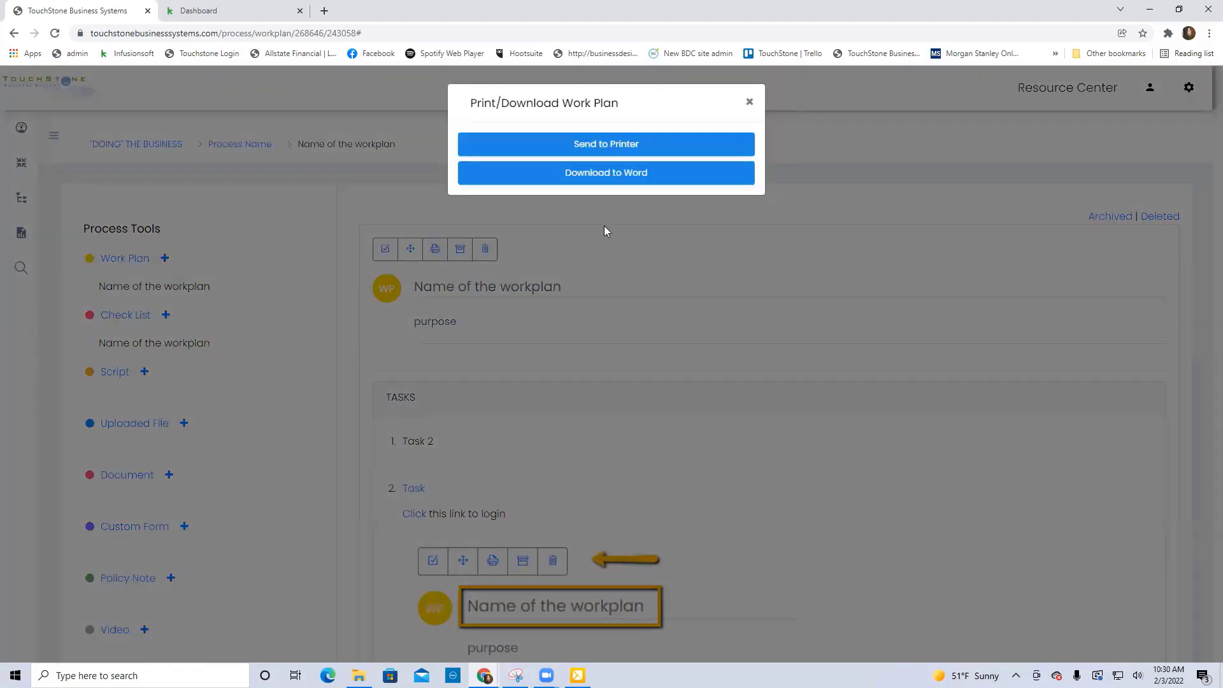
left_click(606, 145)
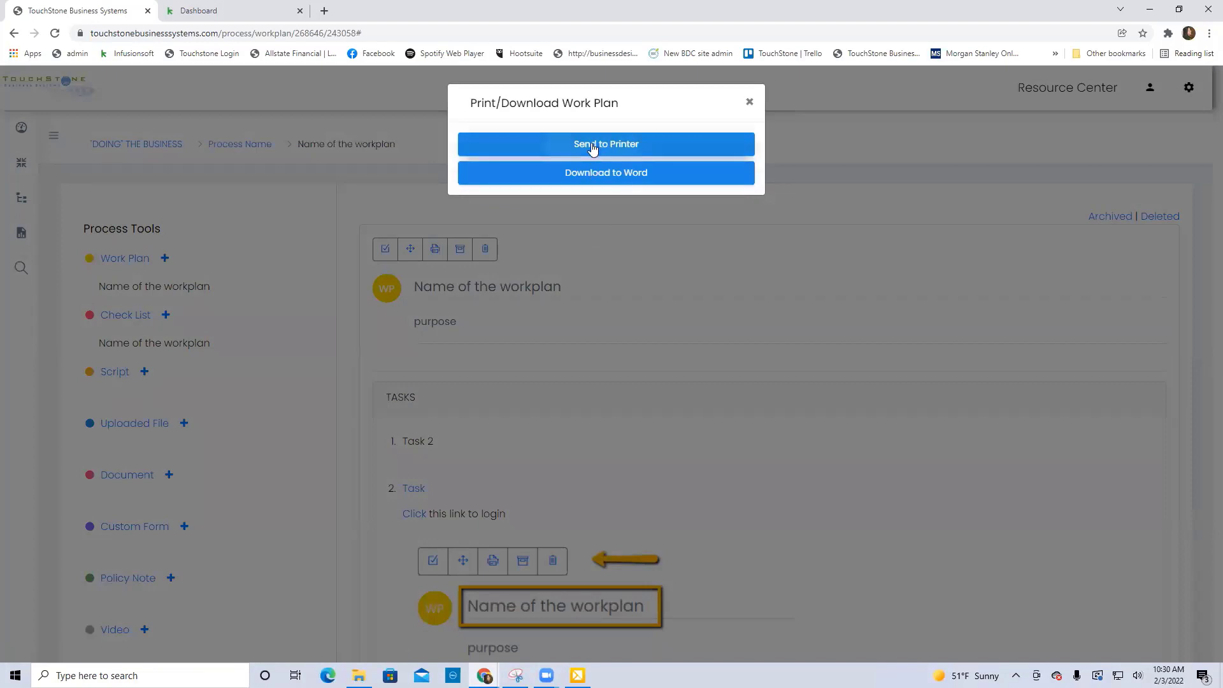
left_click(592, 147)
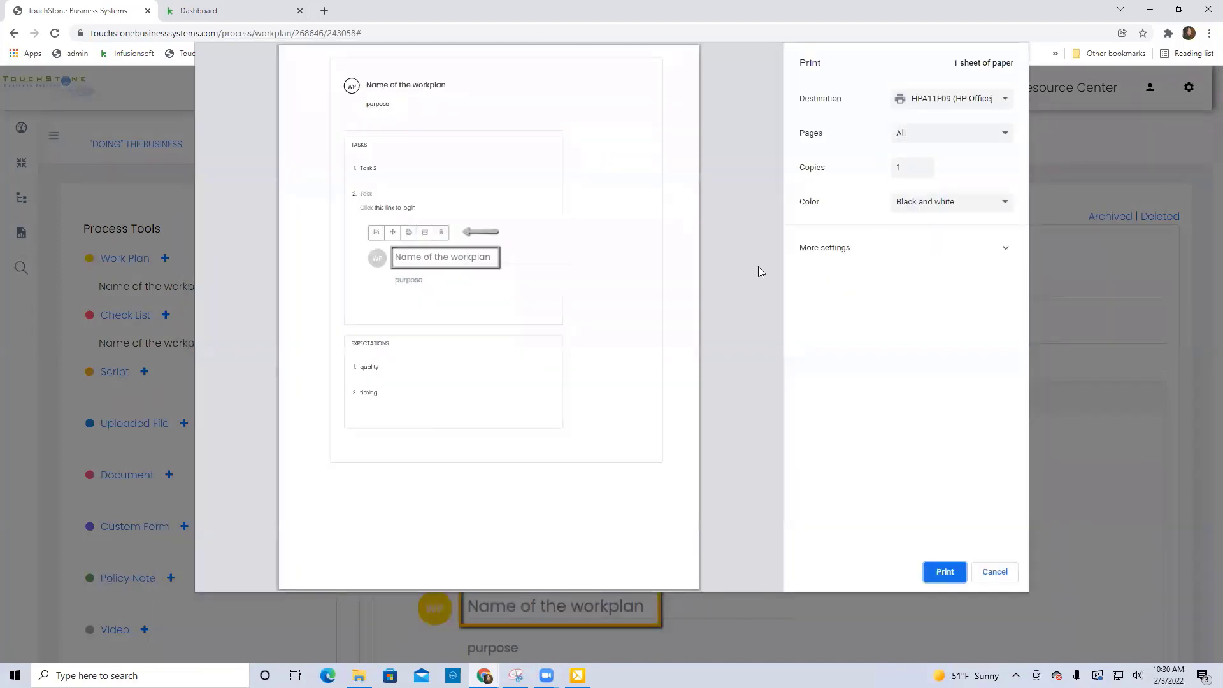
left_click(947, 104)
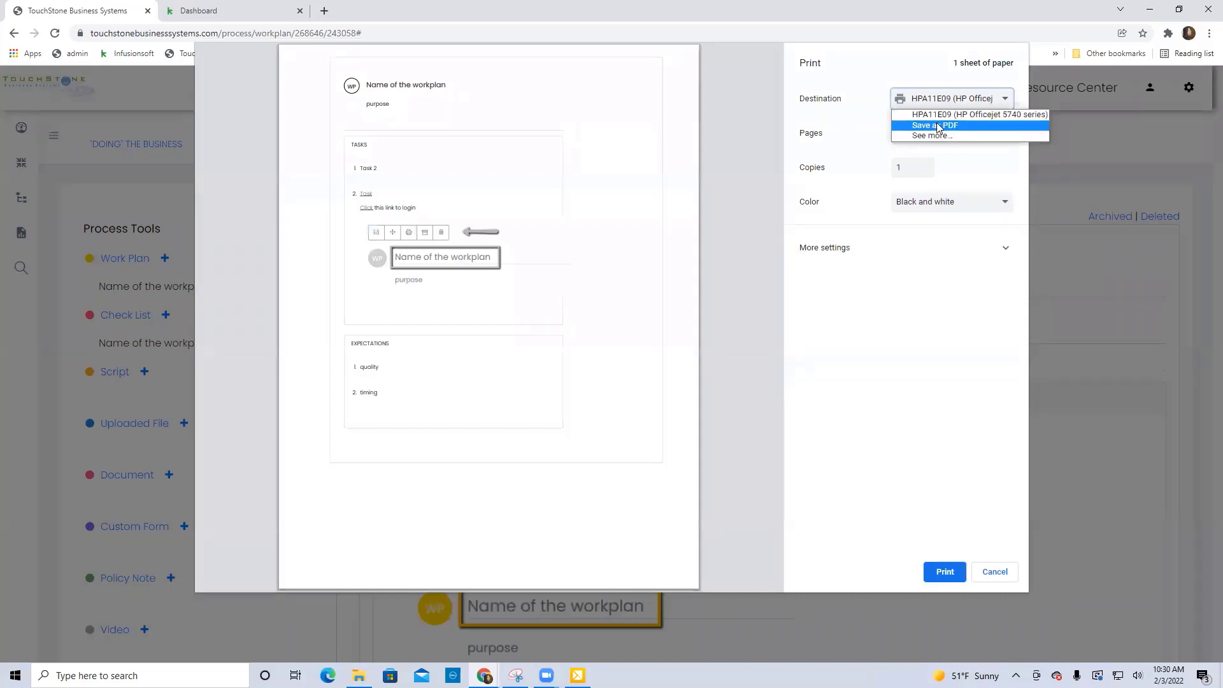
left_click(935, 126)
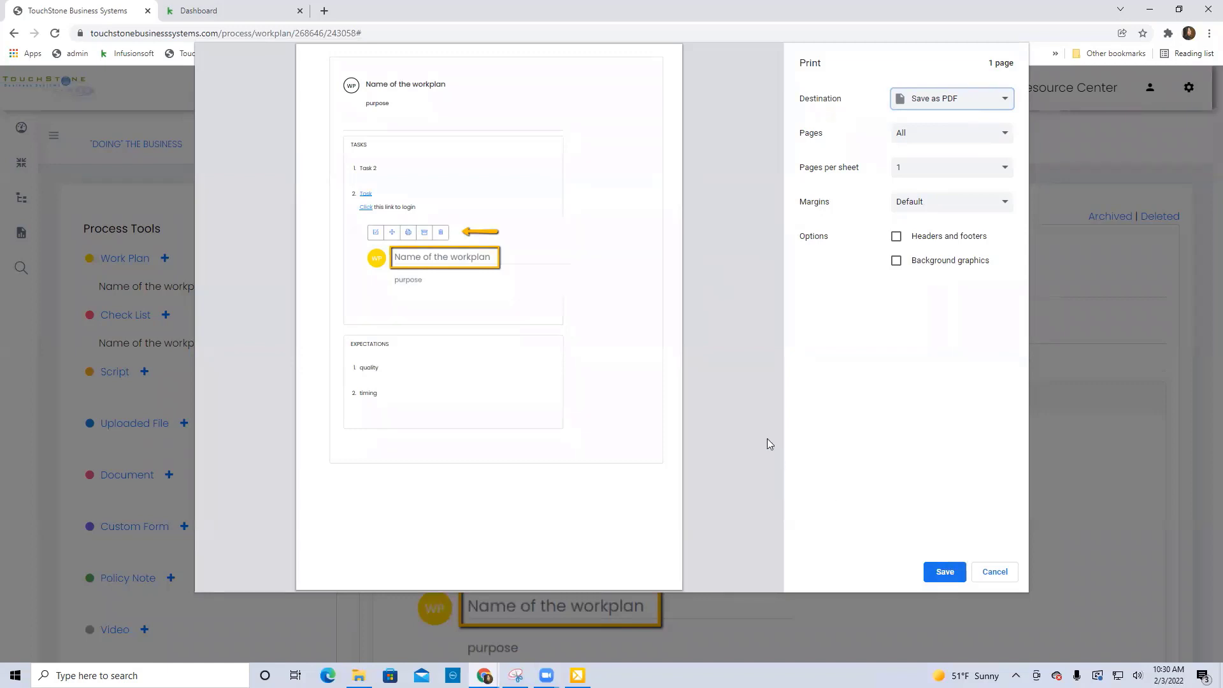
left_click(895, 238)
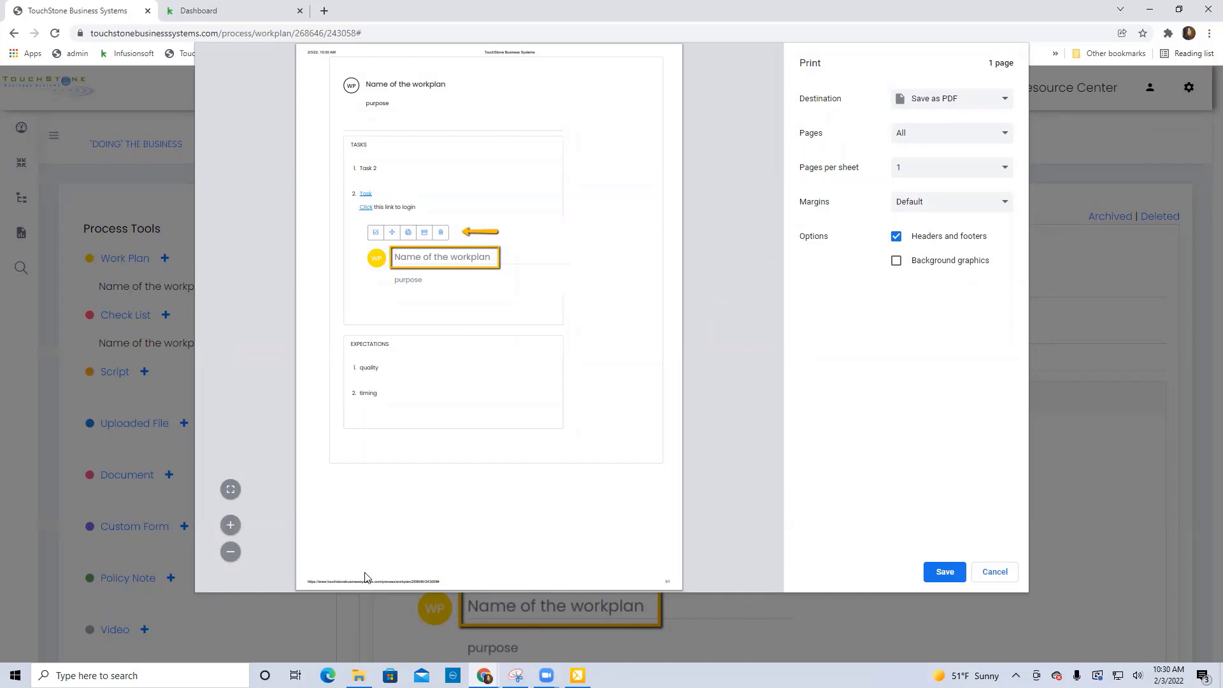
left_click(896, 237)
left_click(997, 573)
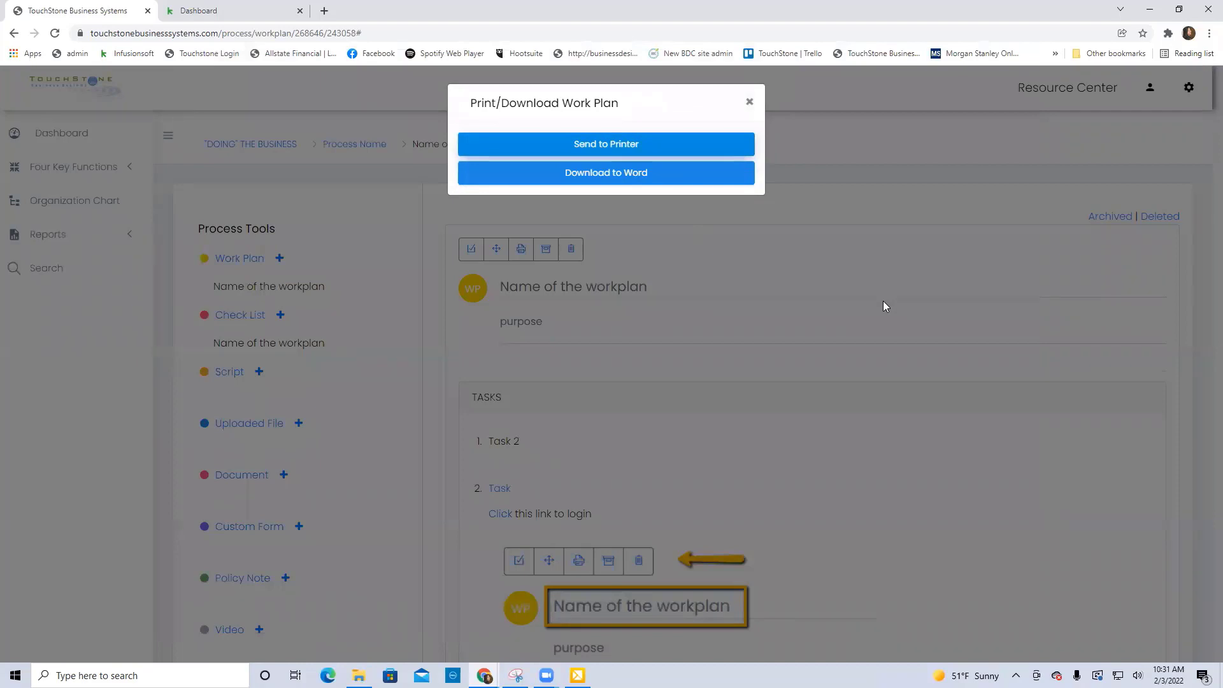
left_click(749, 102)
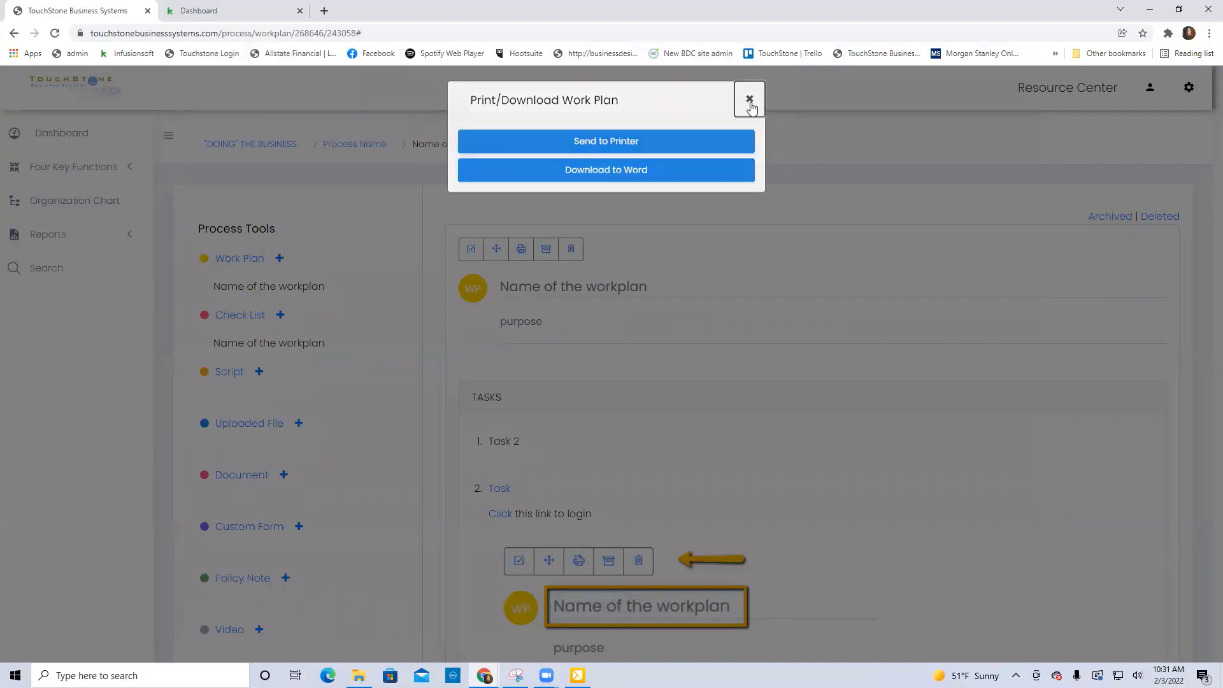
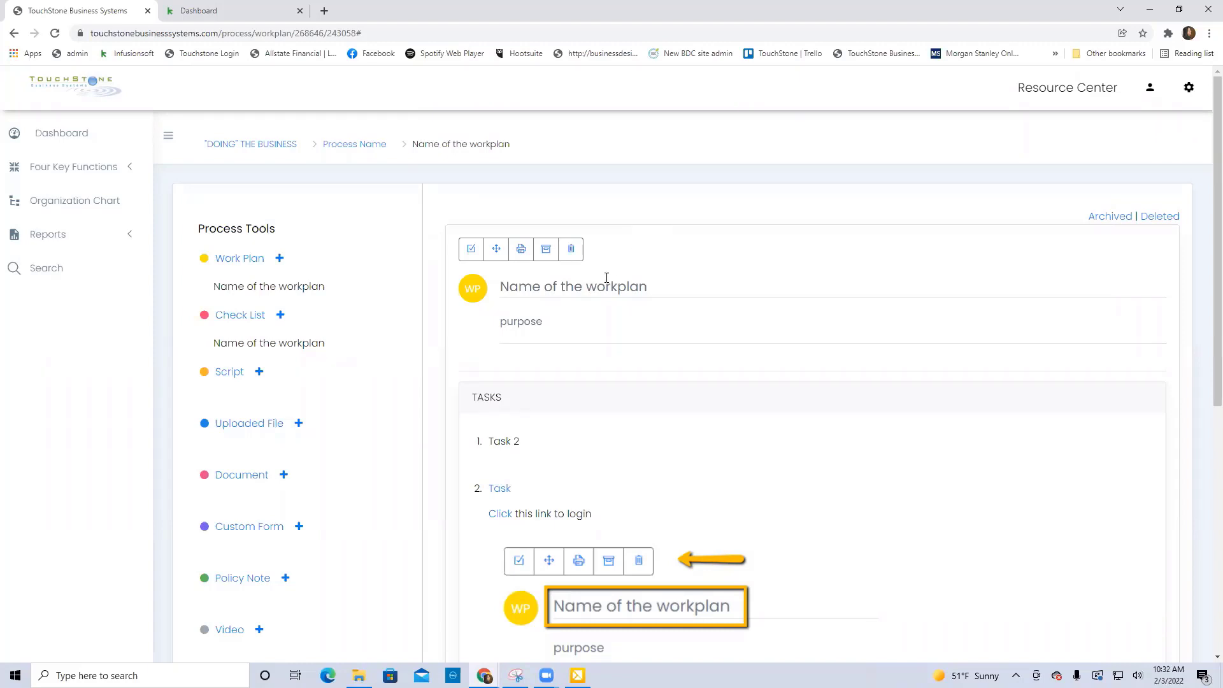
Archive the work plan "Name of the workplan" and restore it from the archived work plans.
left_click(546, 253)
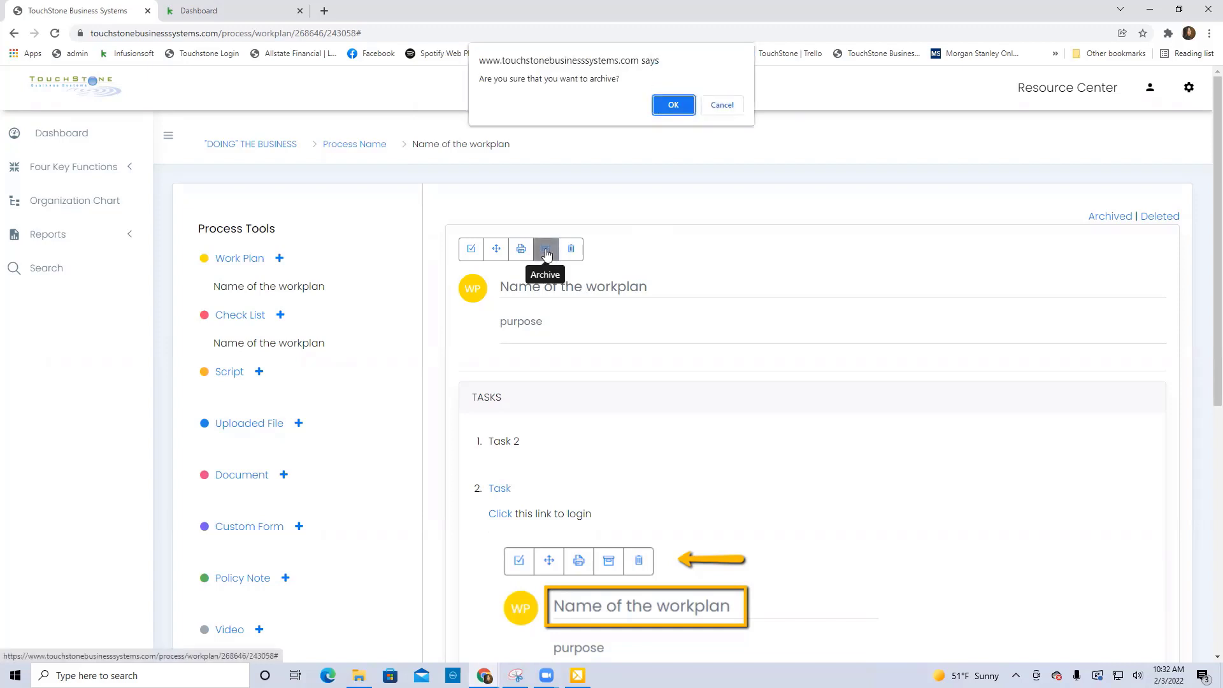
left_click(676, 107)
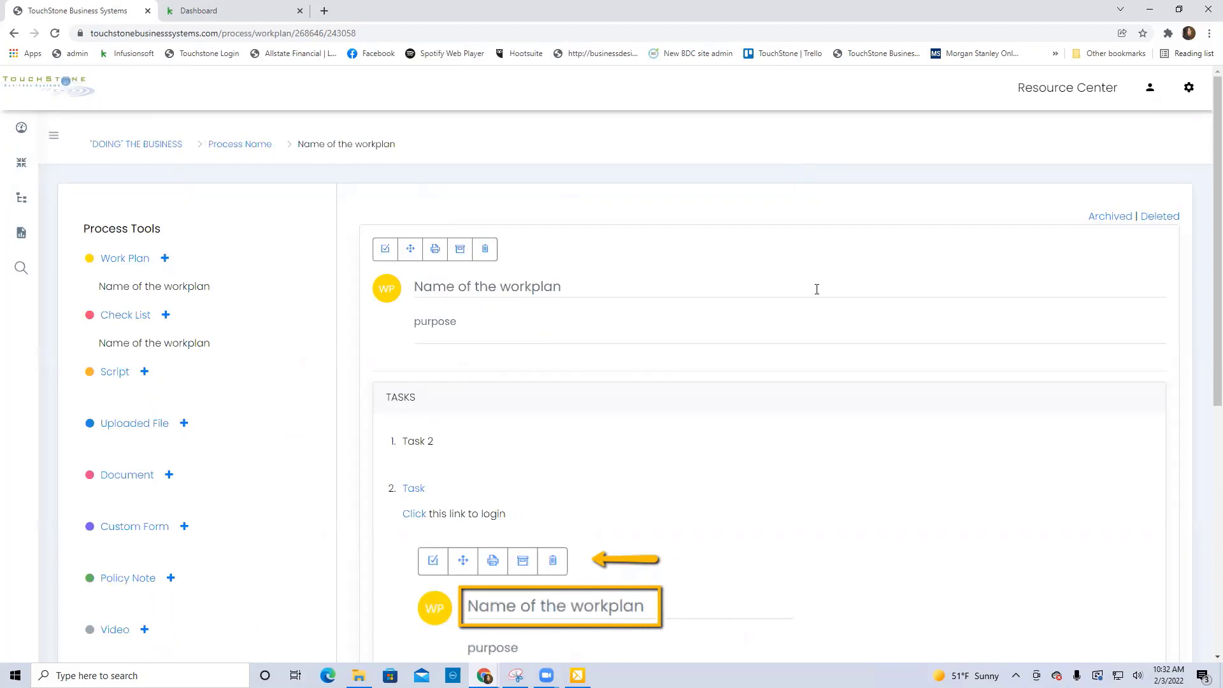
left_click(1112, 217)
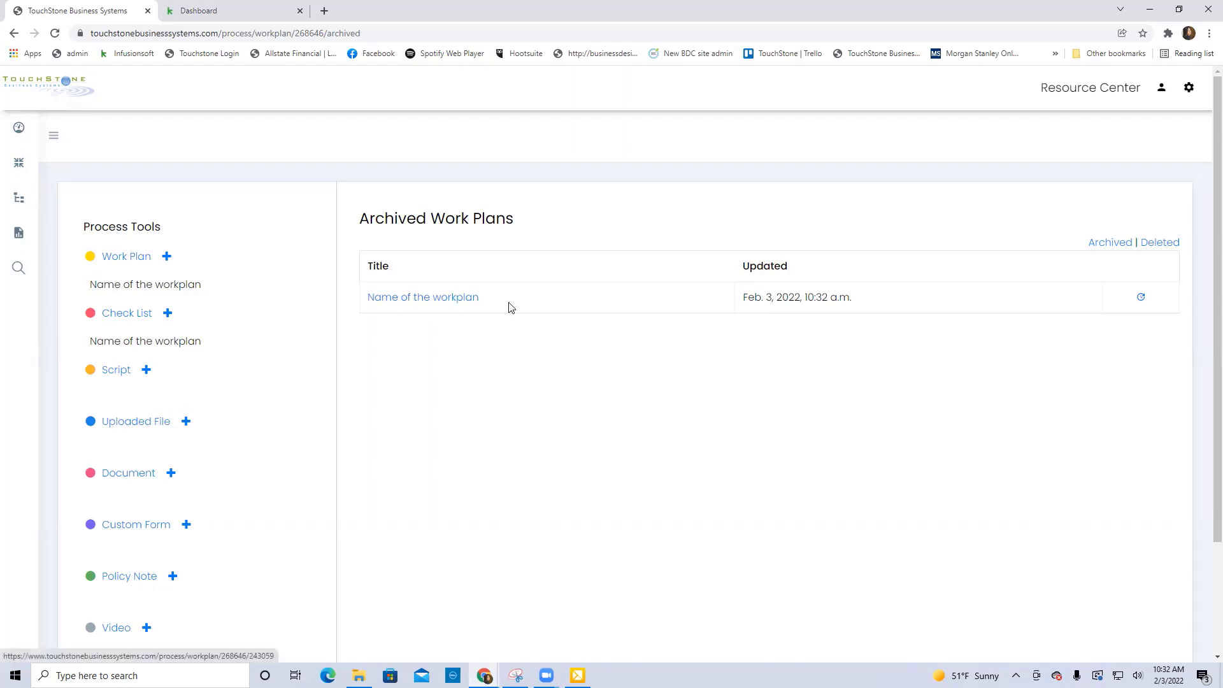
left_click(1141, 300)
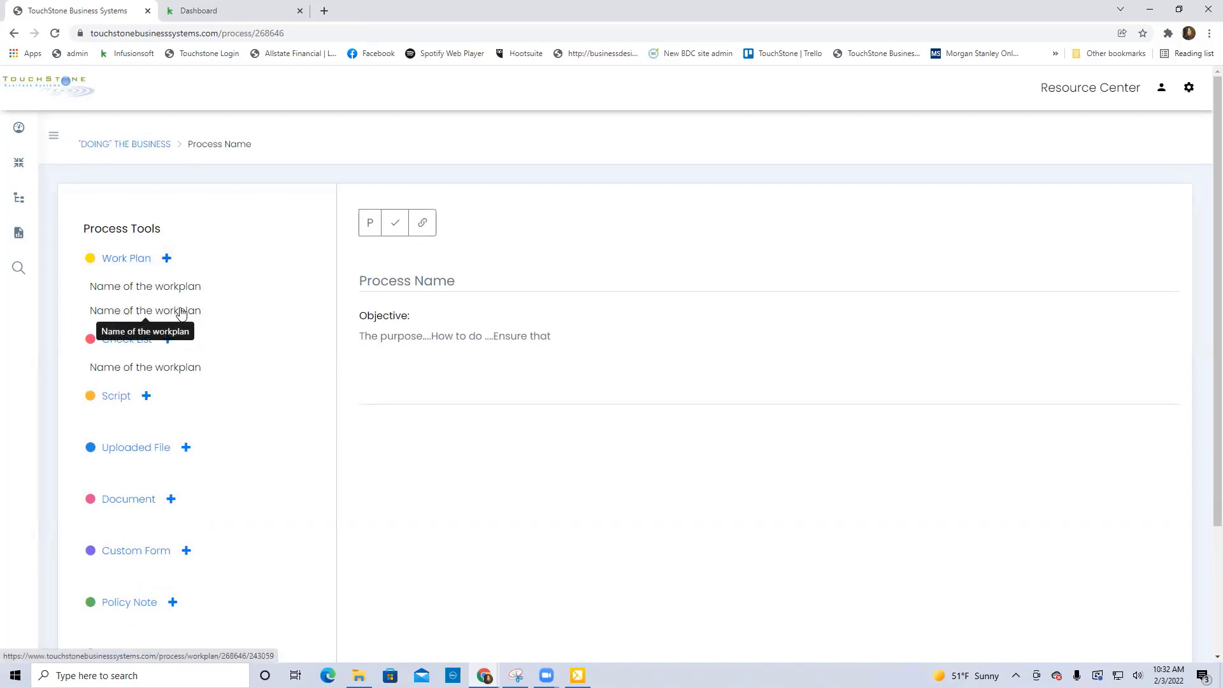
Open the second "Name of the workplan" work plan of the process and delete it.
left_click(181, 312)
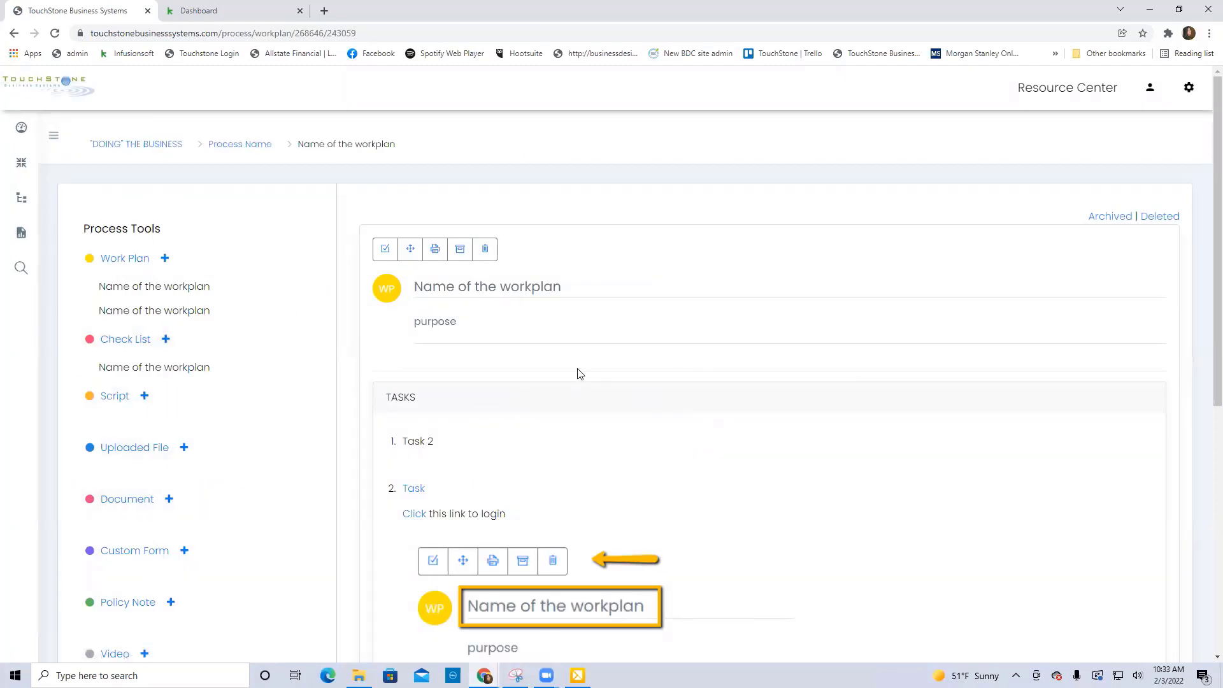
left_click(485, 251)
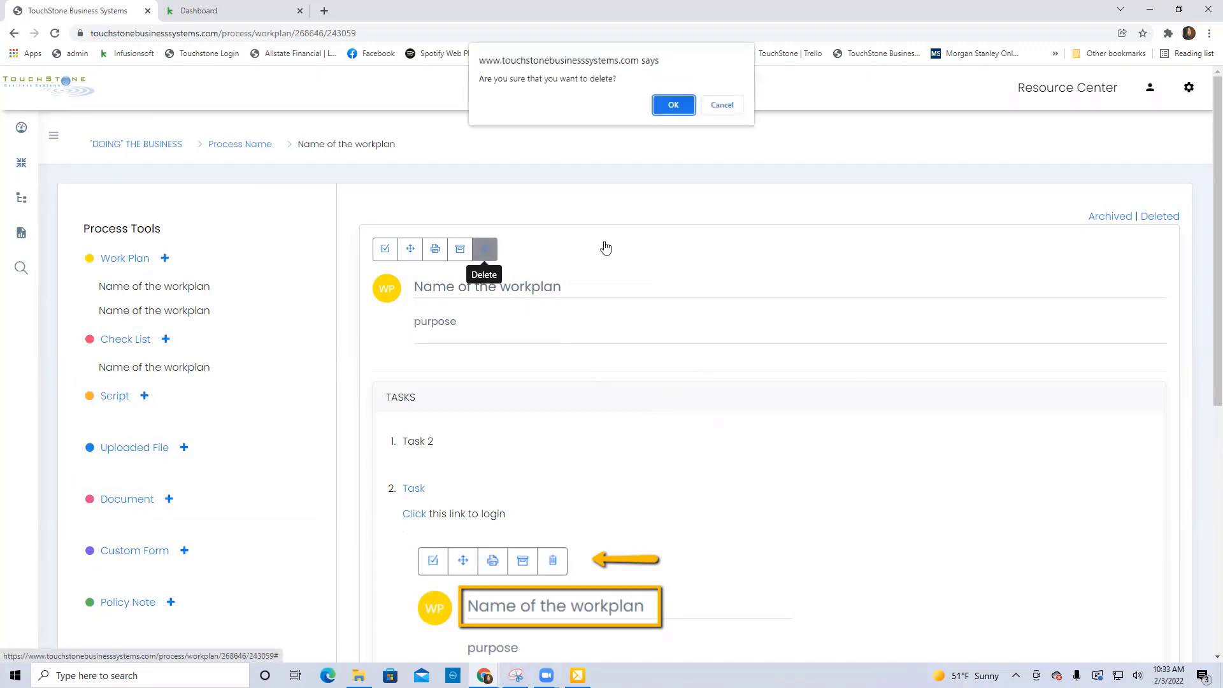
left_click(674, 105)
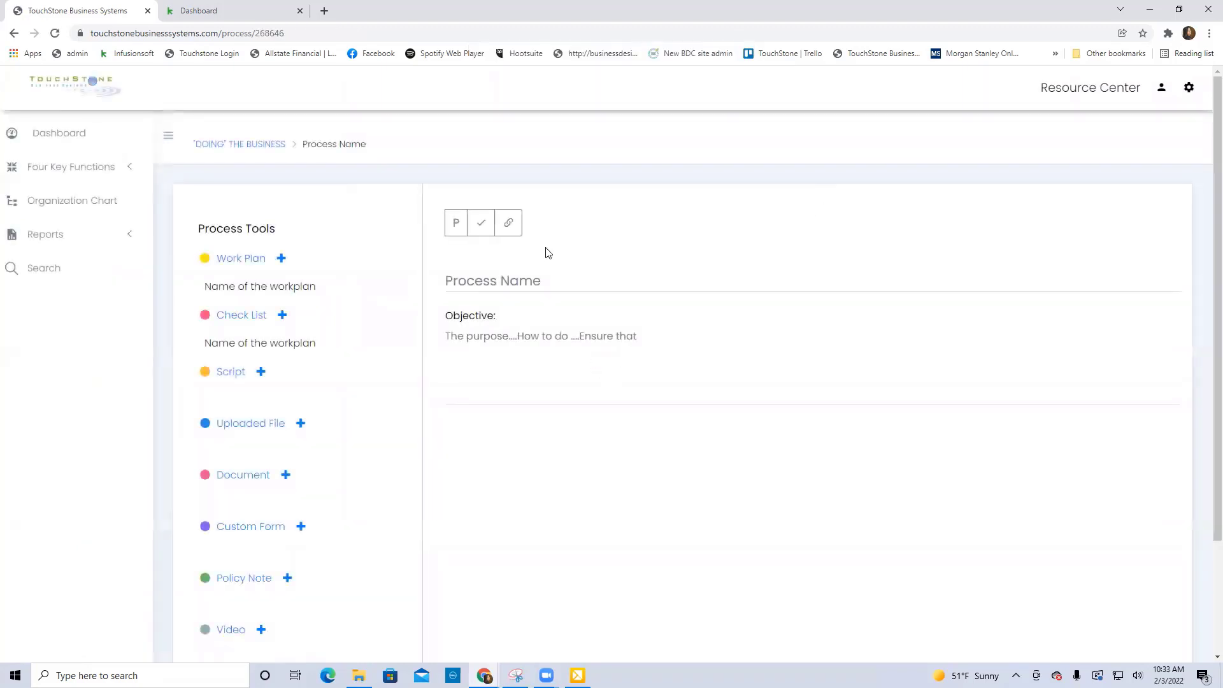
From the remaining work plan, view the list of deleted work plans with its restore option, and return to the work plan.
left_click(300, 291)
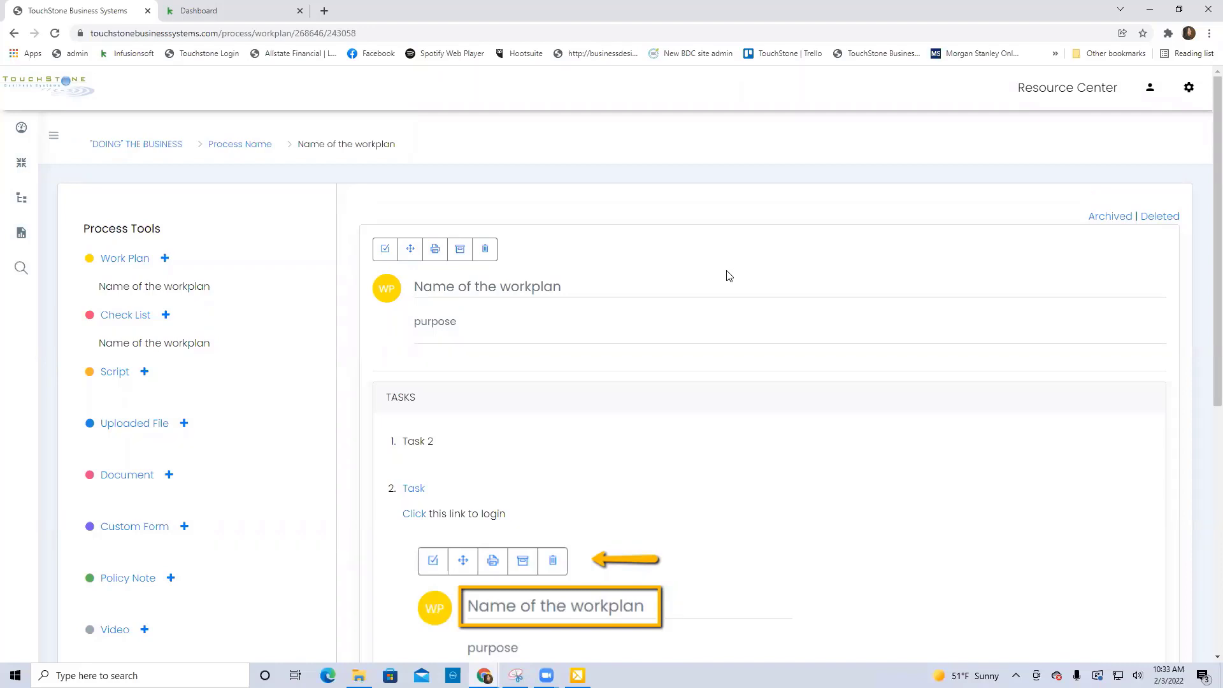
left_click(1164, 224)
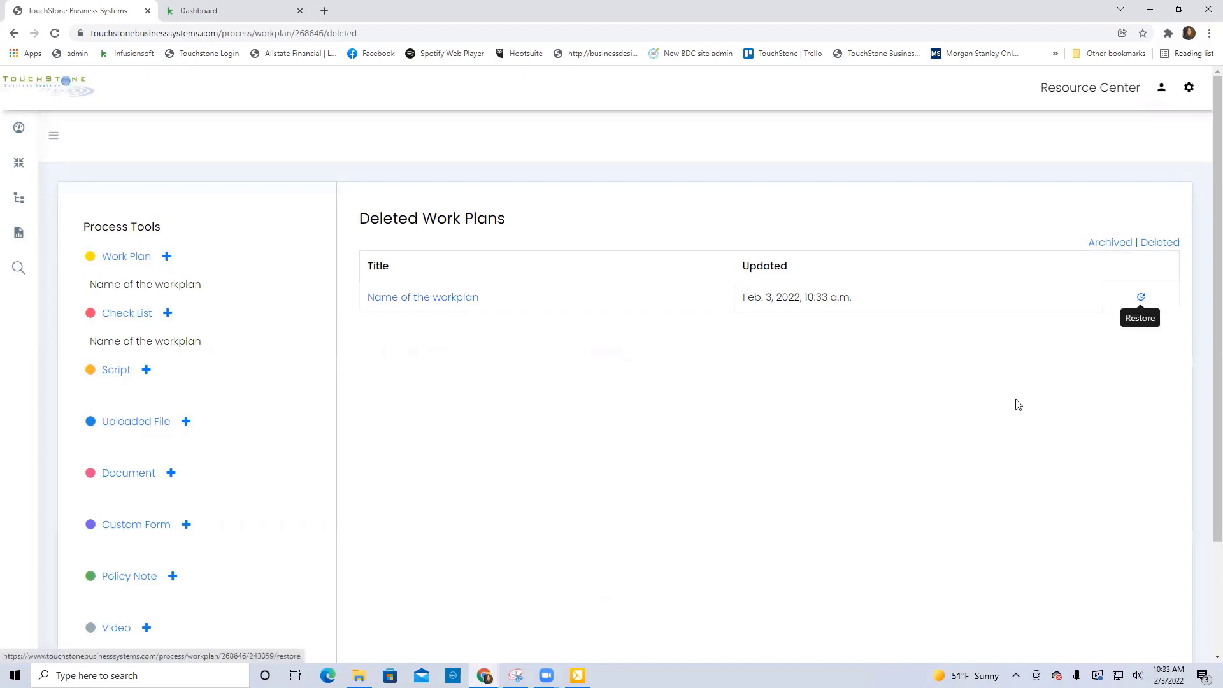
left_click(184, 288)
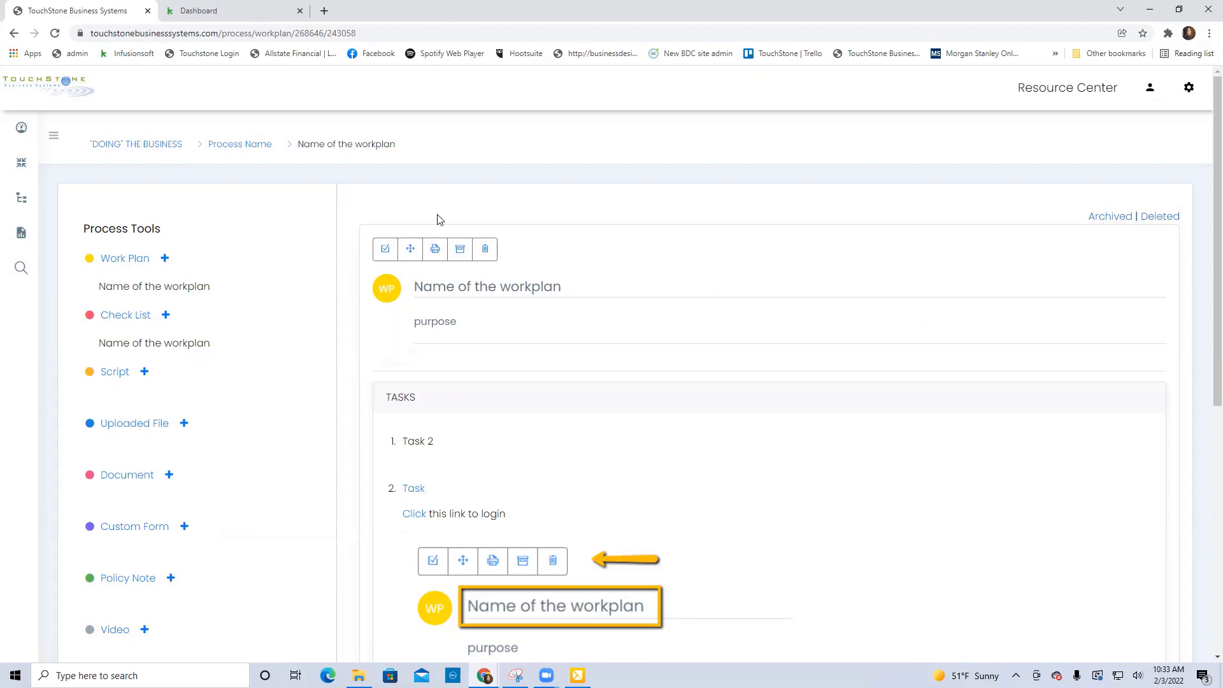
Open the Customer Complaint Processing work plan of the Customer Complaints process under "DOING" THE BUSINESS.
left_click(144, 151)
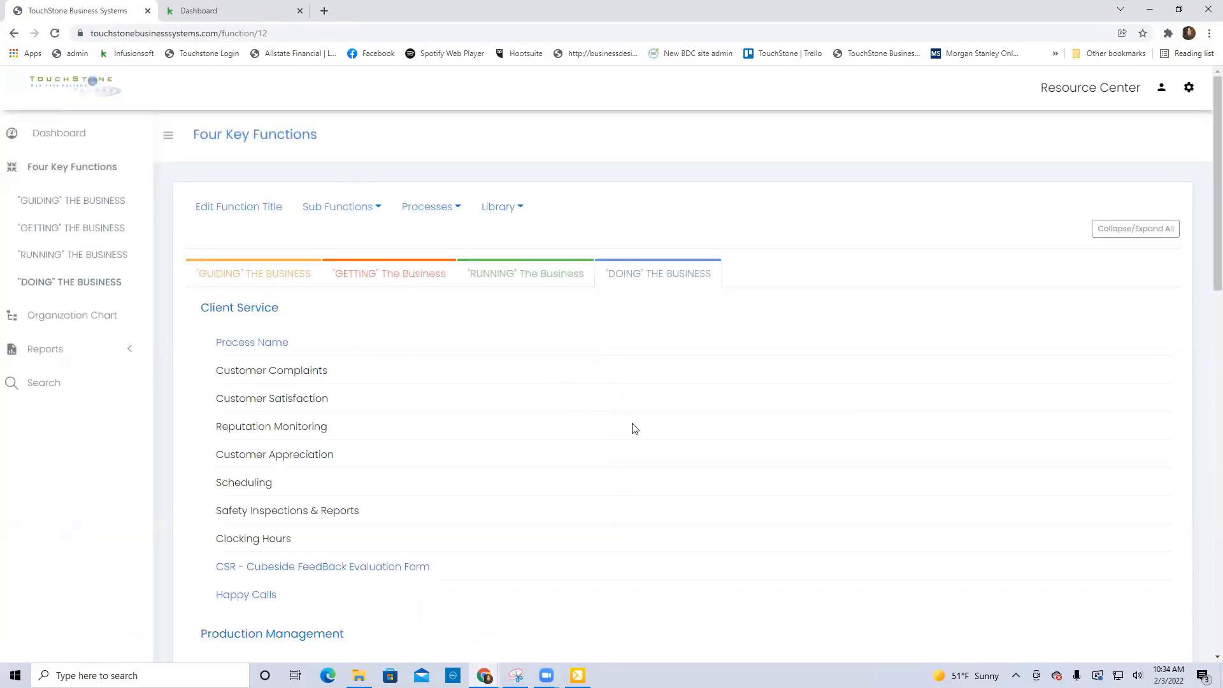
left_click(298, 372)
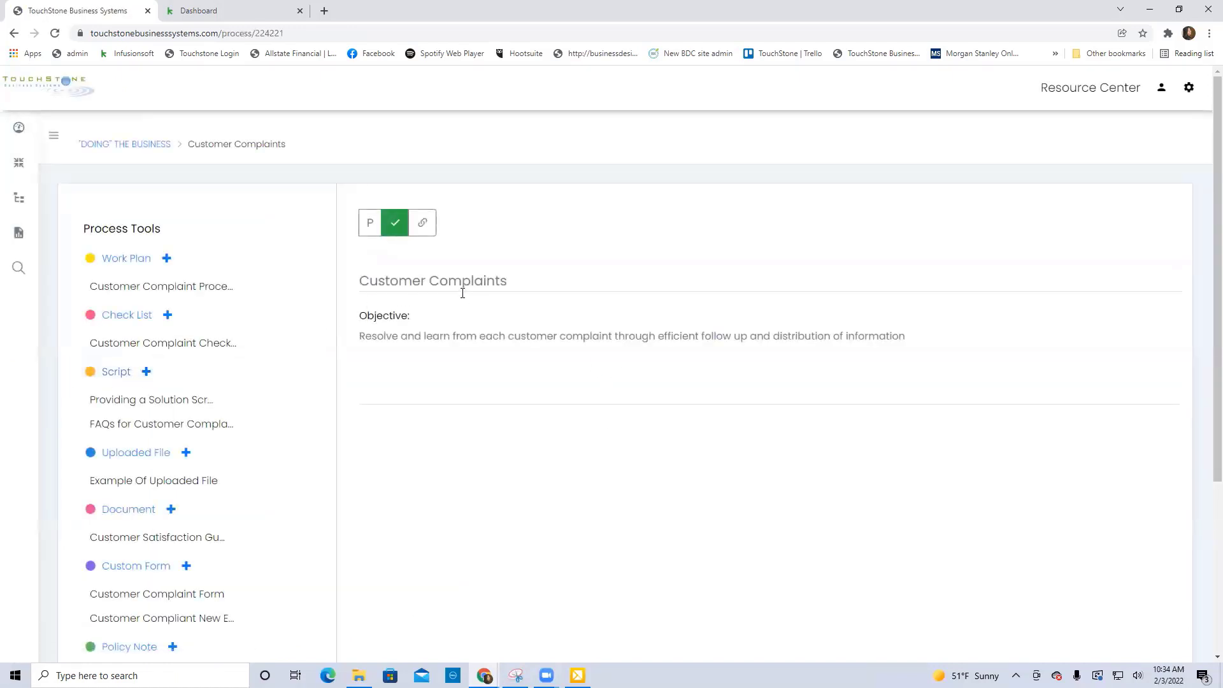
left_click(205, 287)
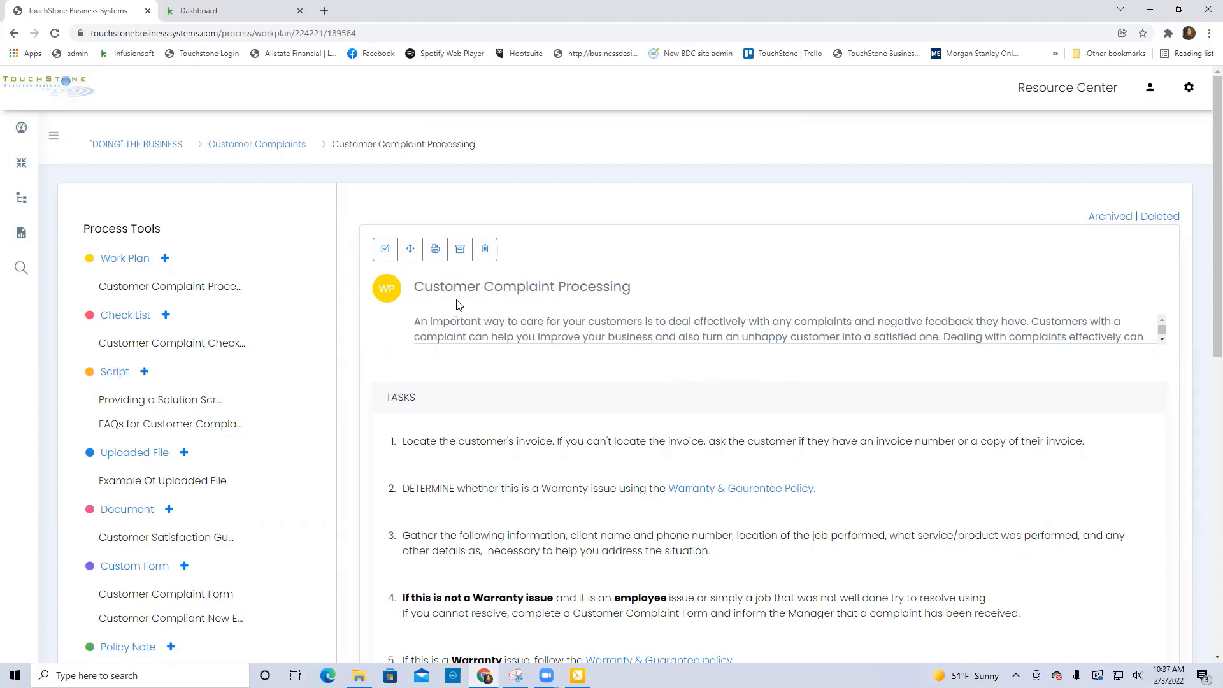
Review the title and the task list of the Customer Complaint Processing work plan down to its expectations.
left_click(596, 286)
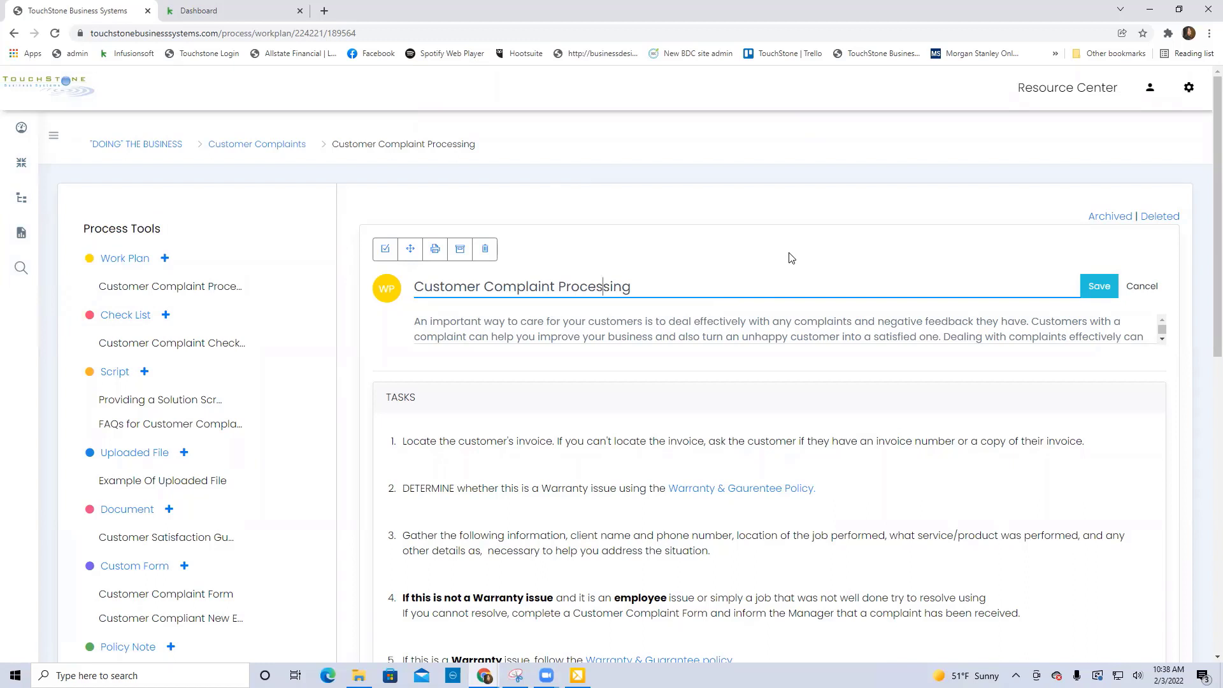
scroll(799, 351, "down", 1)
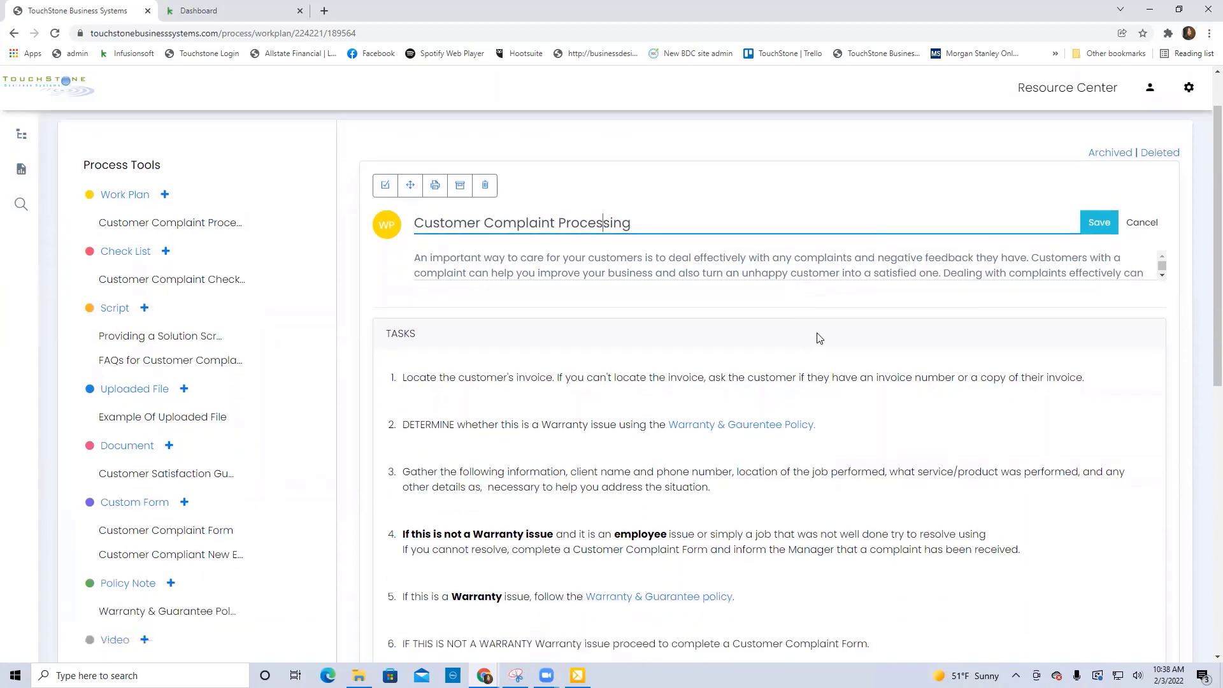
scroll(924, 294, "down", 1)
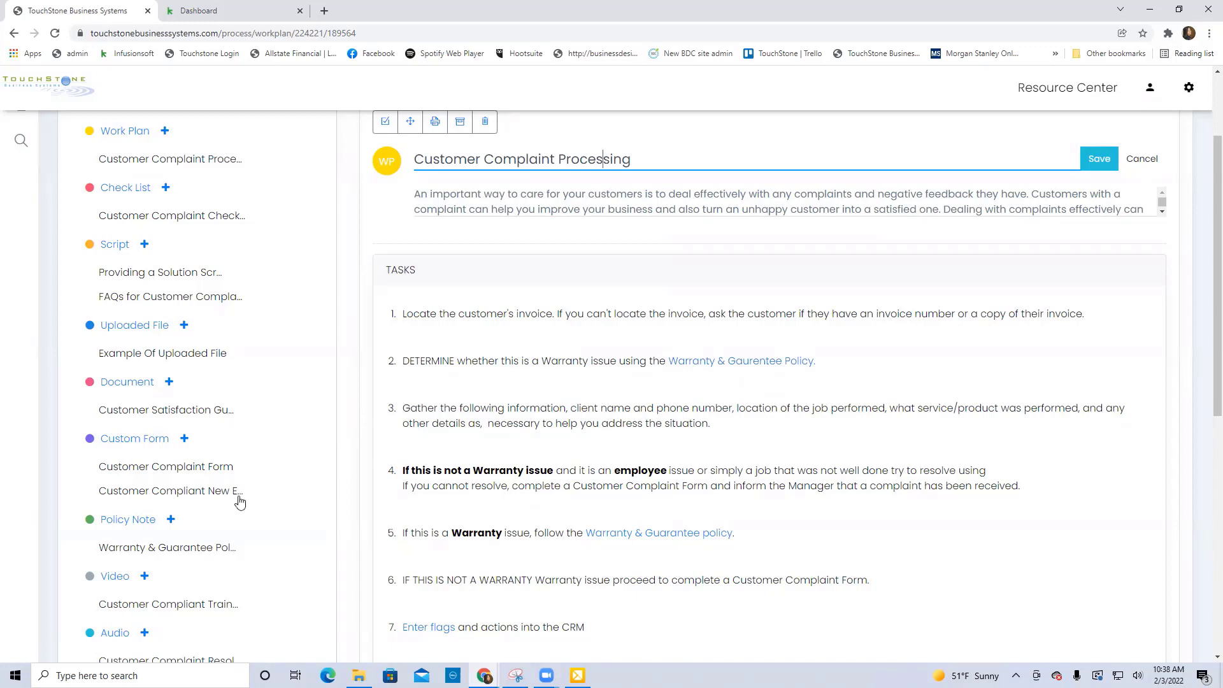
scroll(535, 482, "down", 1)
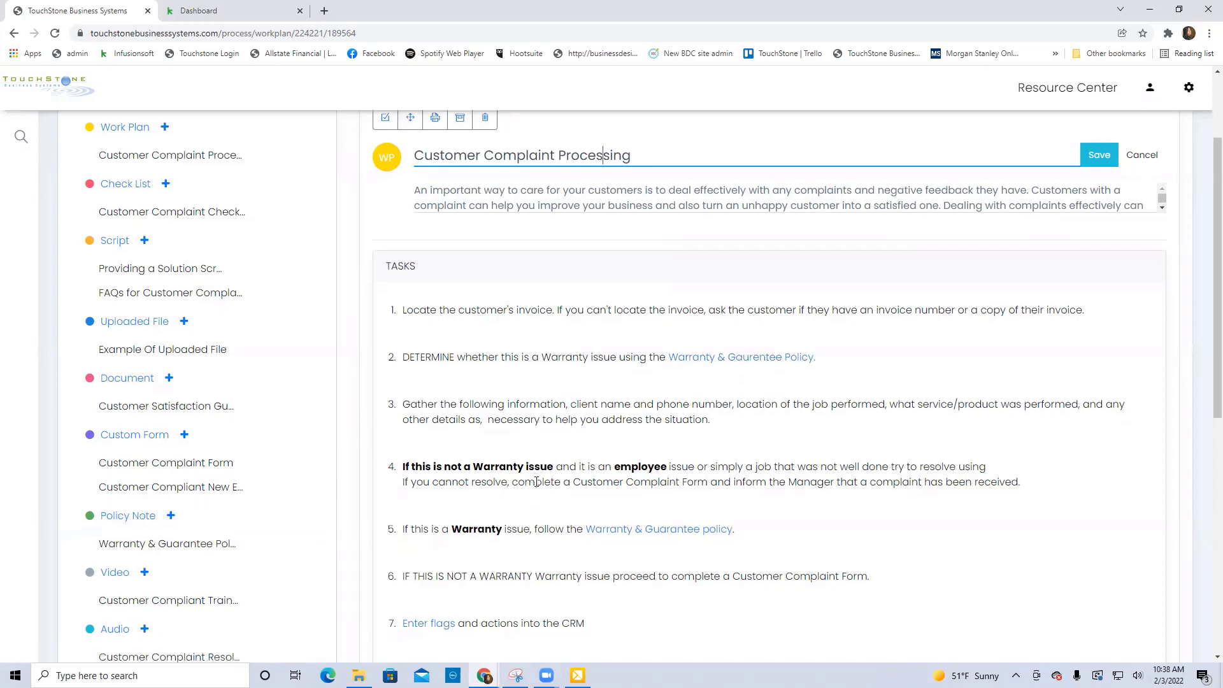
scroll(605, 590, "down", 2)
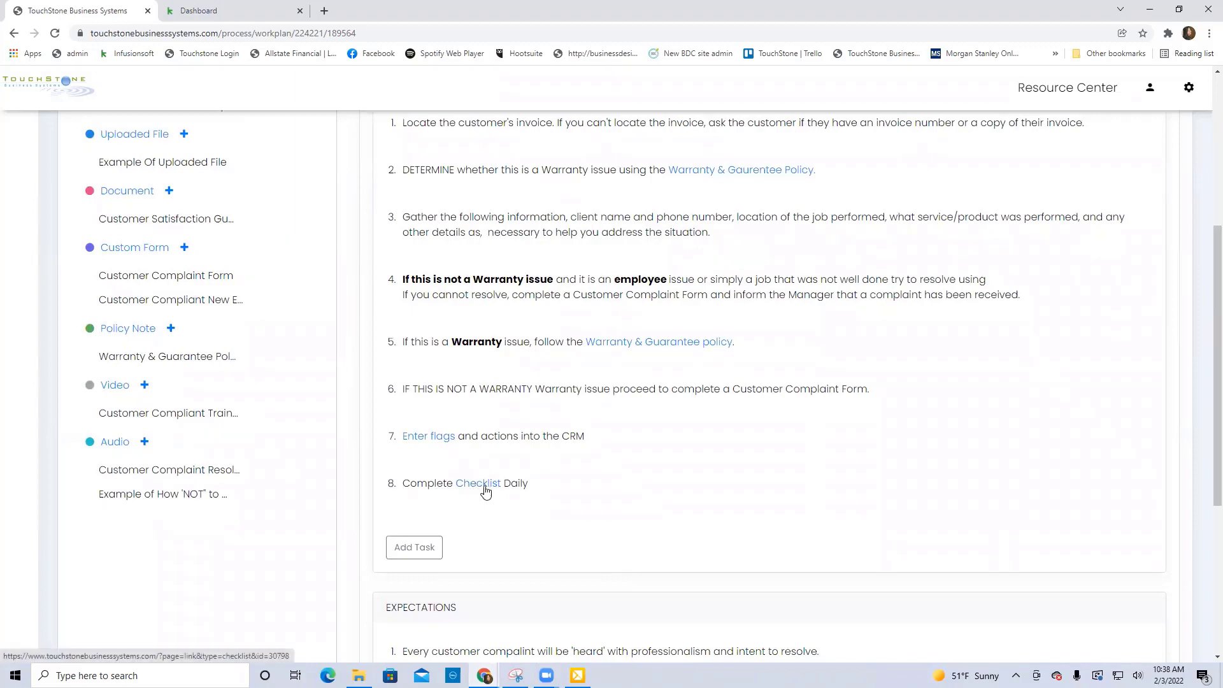
Follow the "Enter flags" link in task 7 to its linked work plan and return to Customer Complaint Processing.
scroll(538, 491, "up", 2)
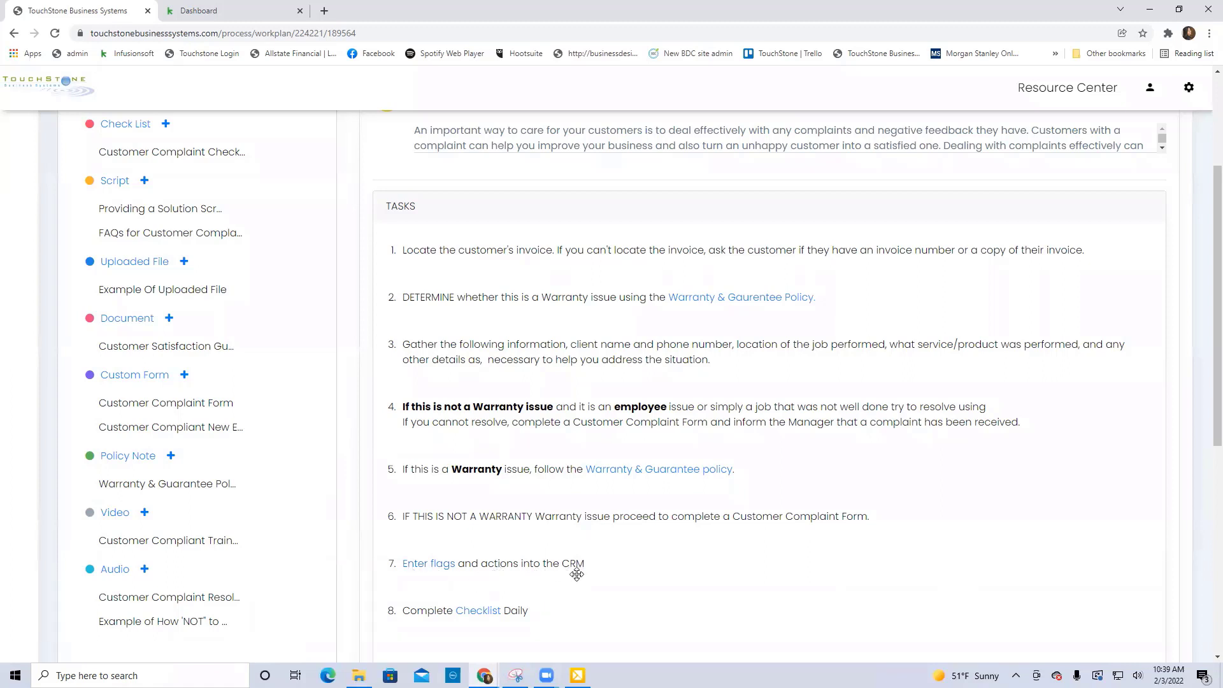
left_click(432, 569)
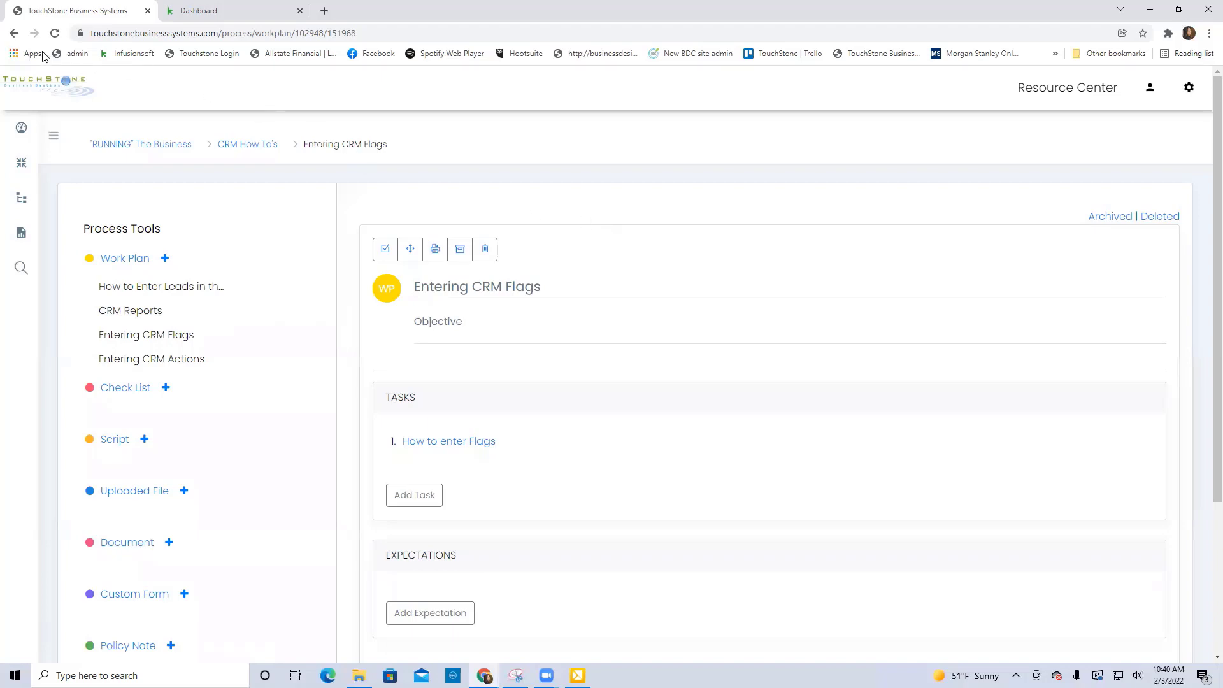
left_click(13, 35)
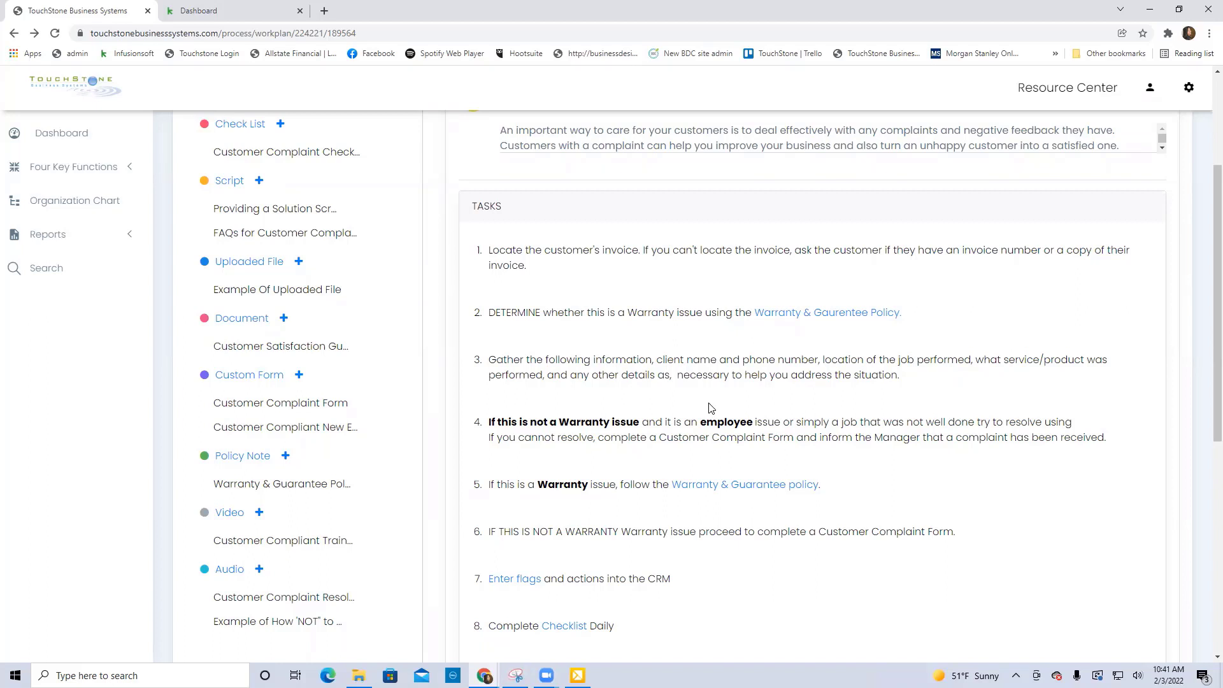
In task 3, replace the comma after "information" with a colon and break the items that follow onto separate lines.
left_click(714, 364)
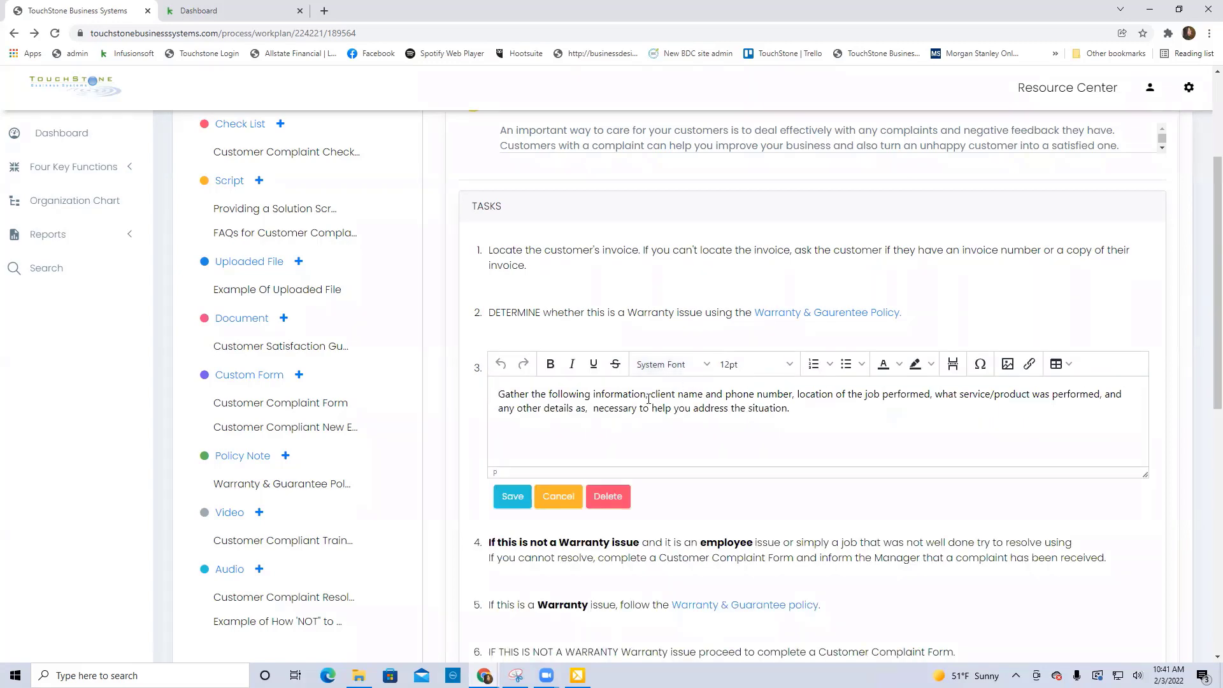
key("BackSpace")
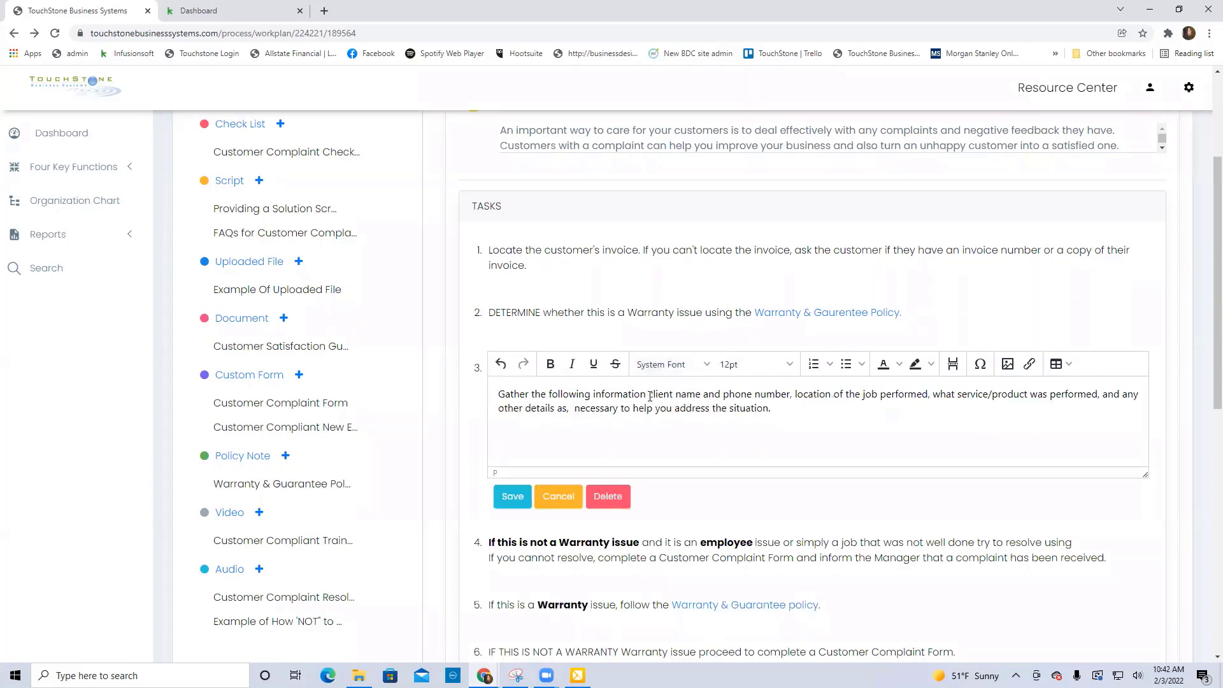
type(":")
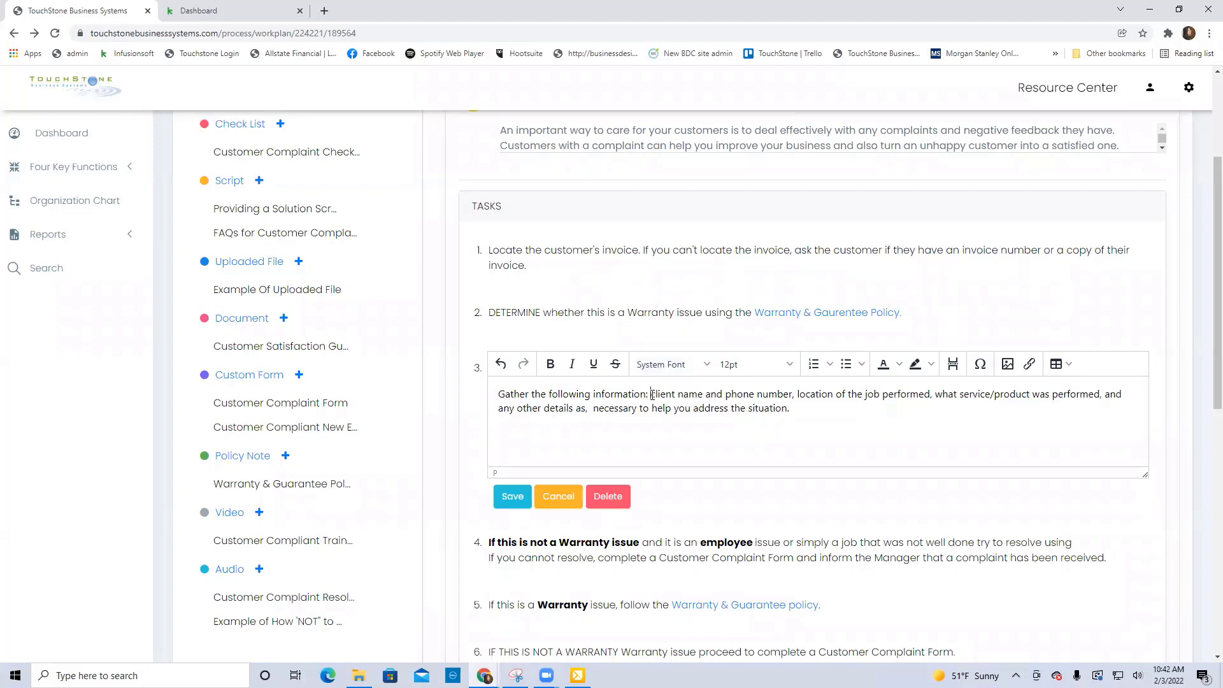
key("Return")
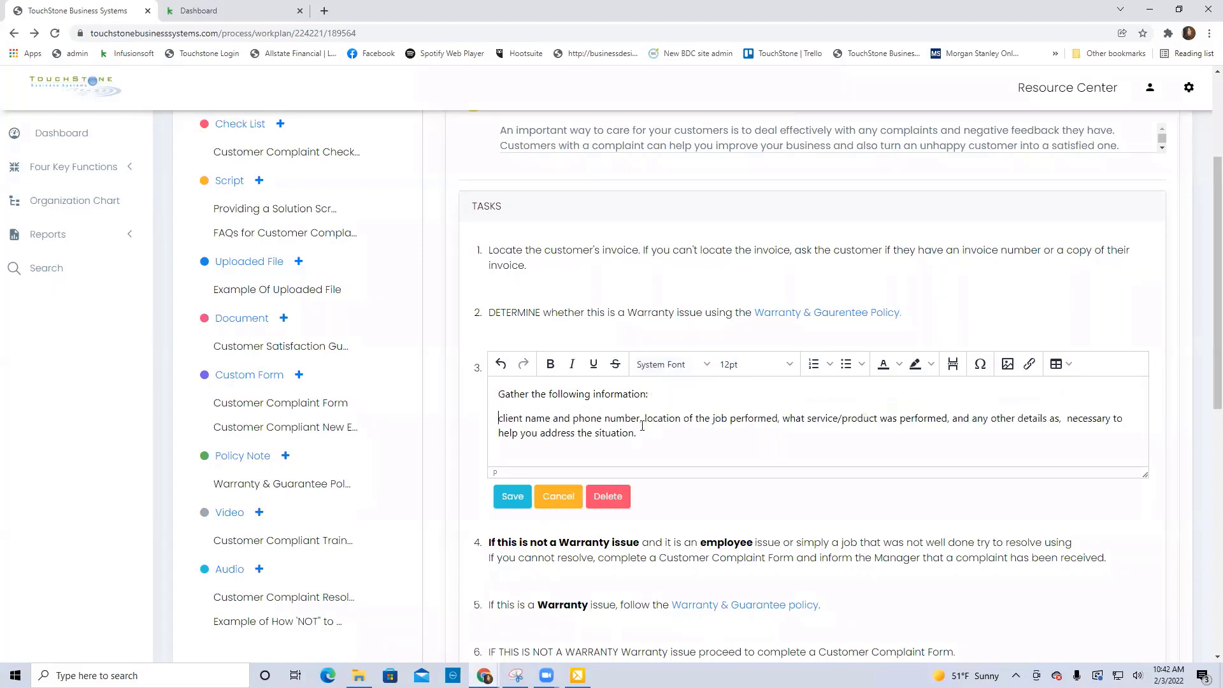
left_click(644, 418)
key("Return")
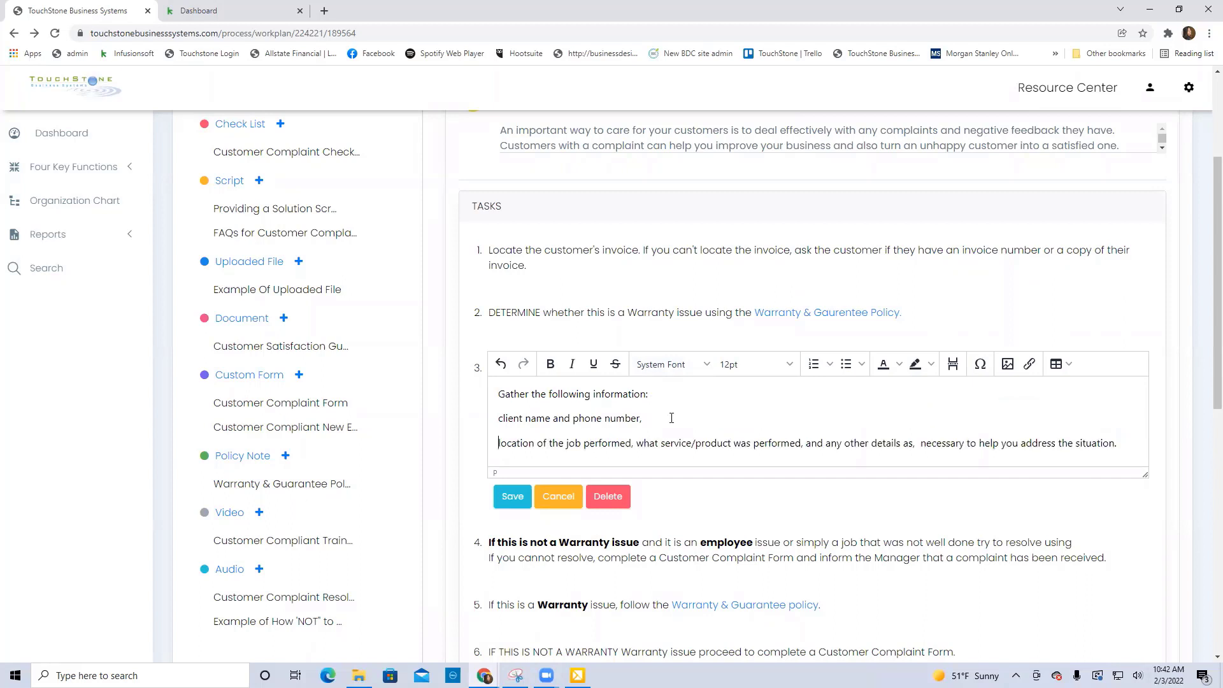
left_click(635, 446)
key("Return")
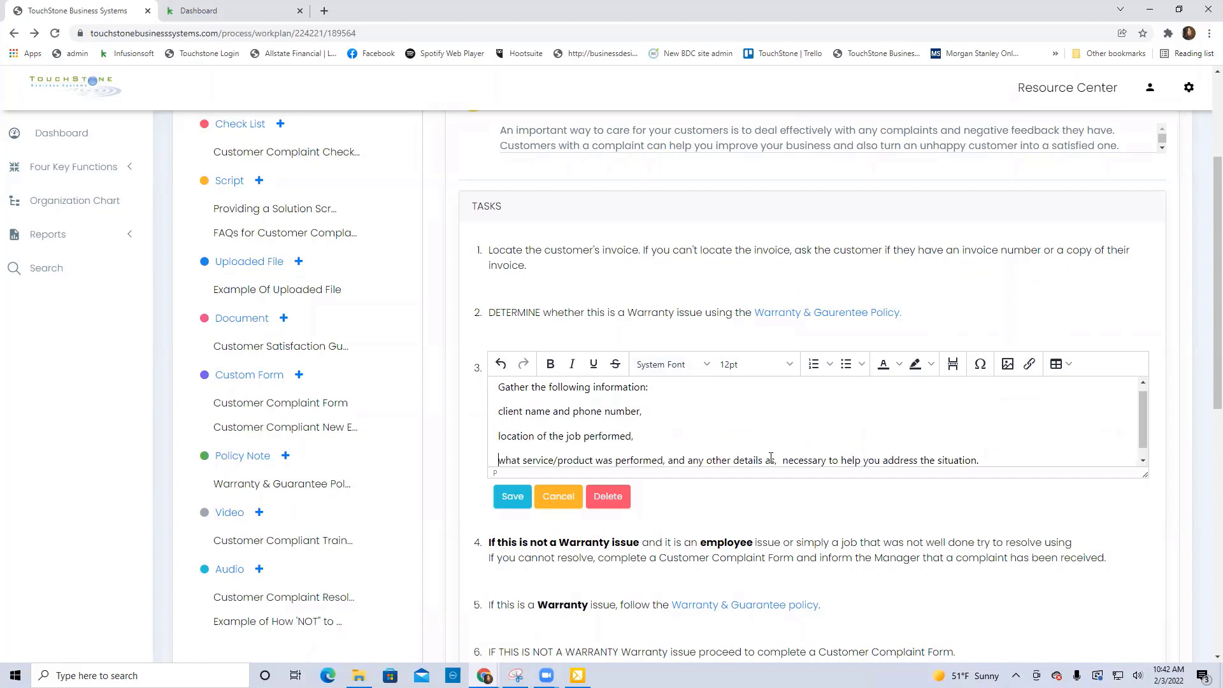
left_click(666, 460)
key("Return")
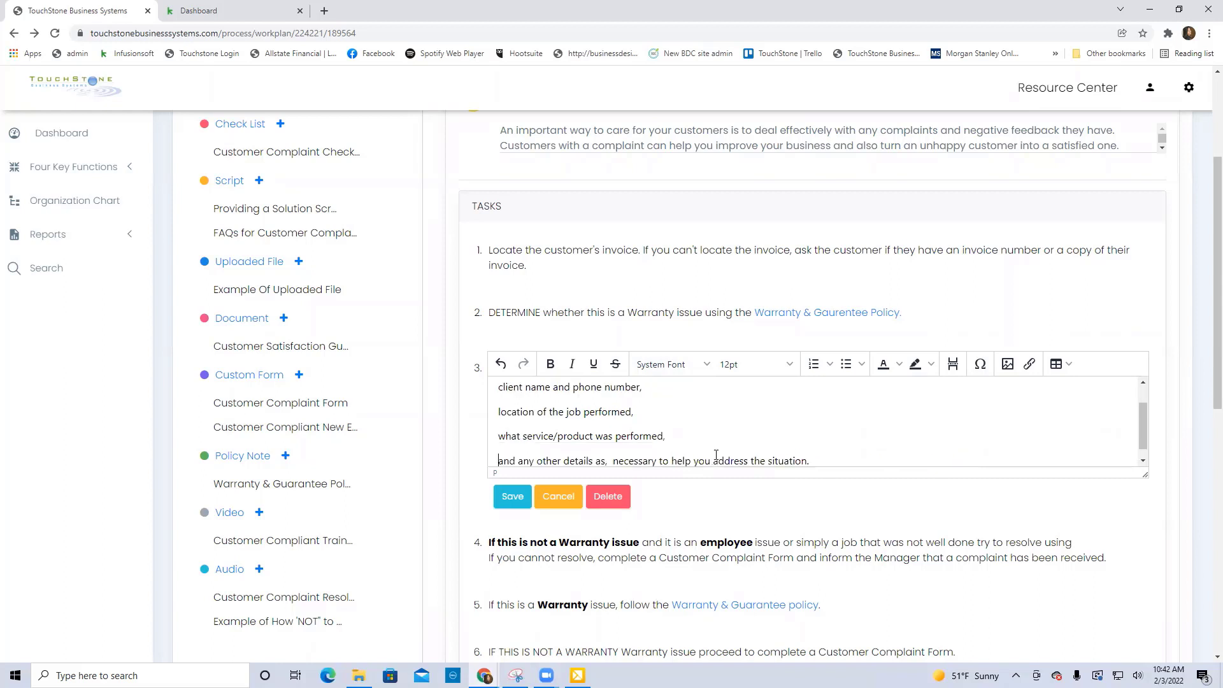
left_click(612, 460)
key("Return")
Format the item lines below "Gather the following information:" as a bulleted list and save task 3.
left_click_drag(695, 460, 497, 418)
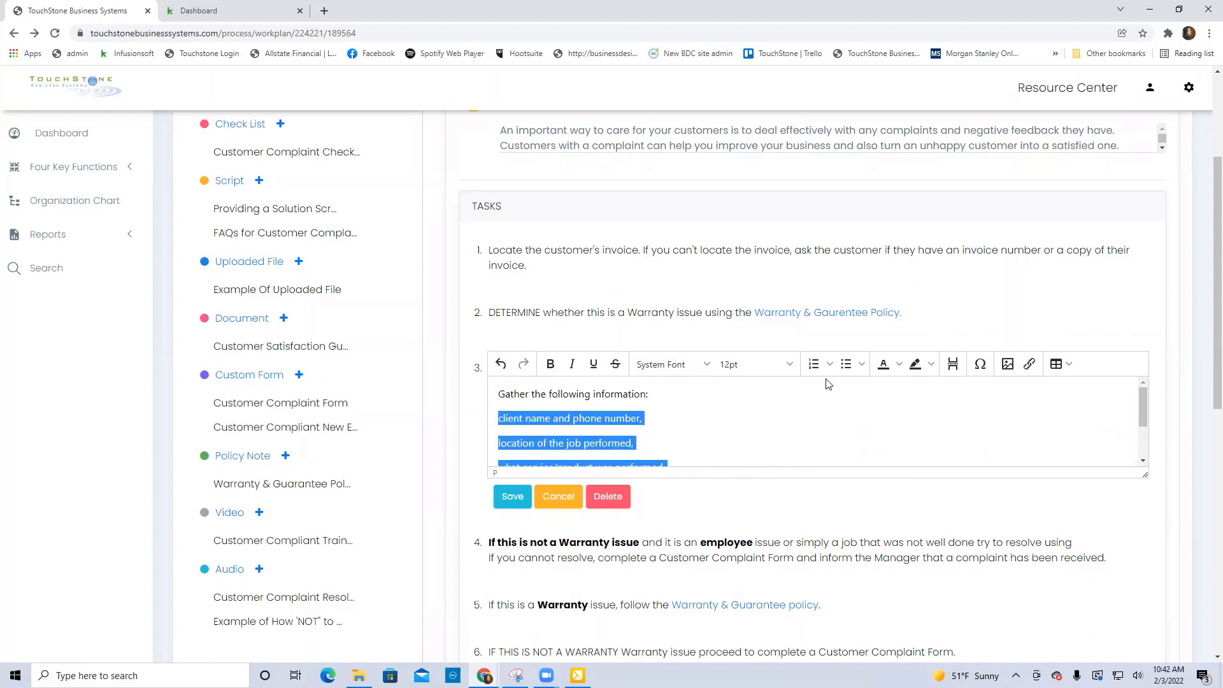
left_click(846, 363)
left_click(851, 429)
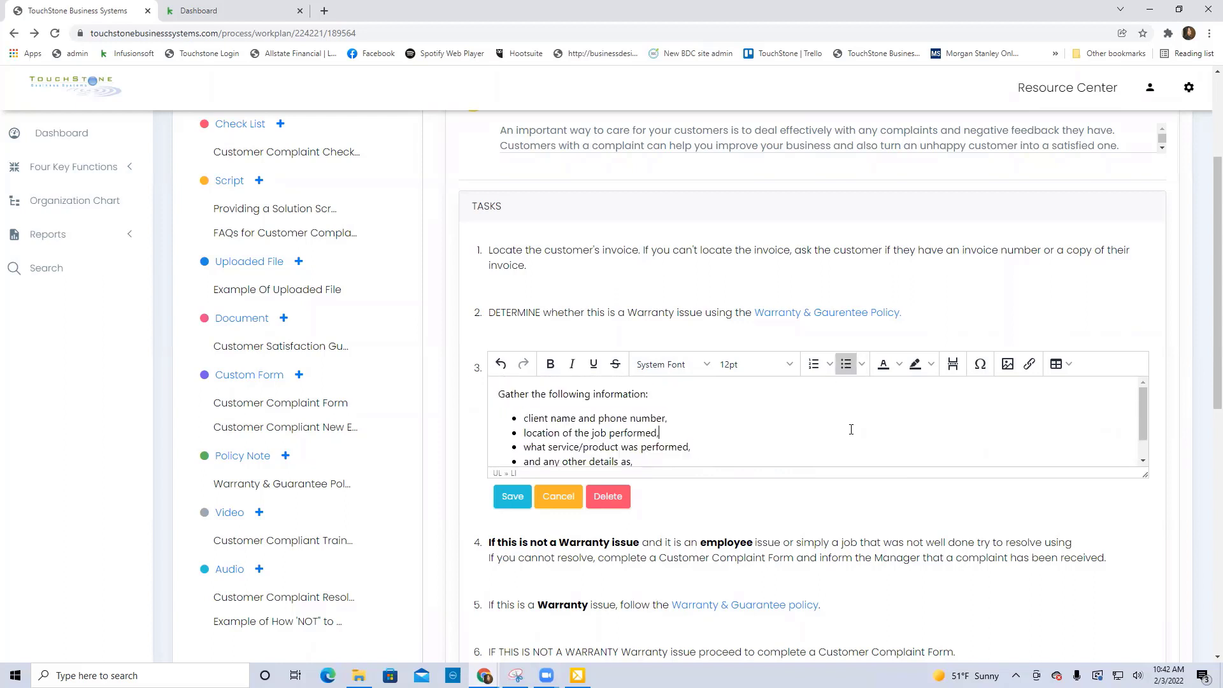
left_click(513, 500)
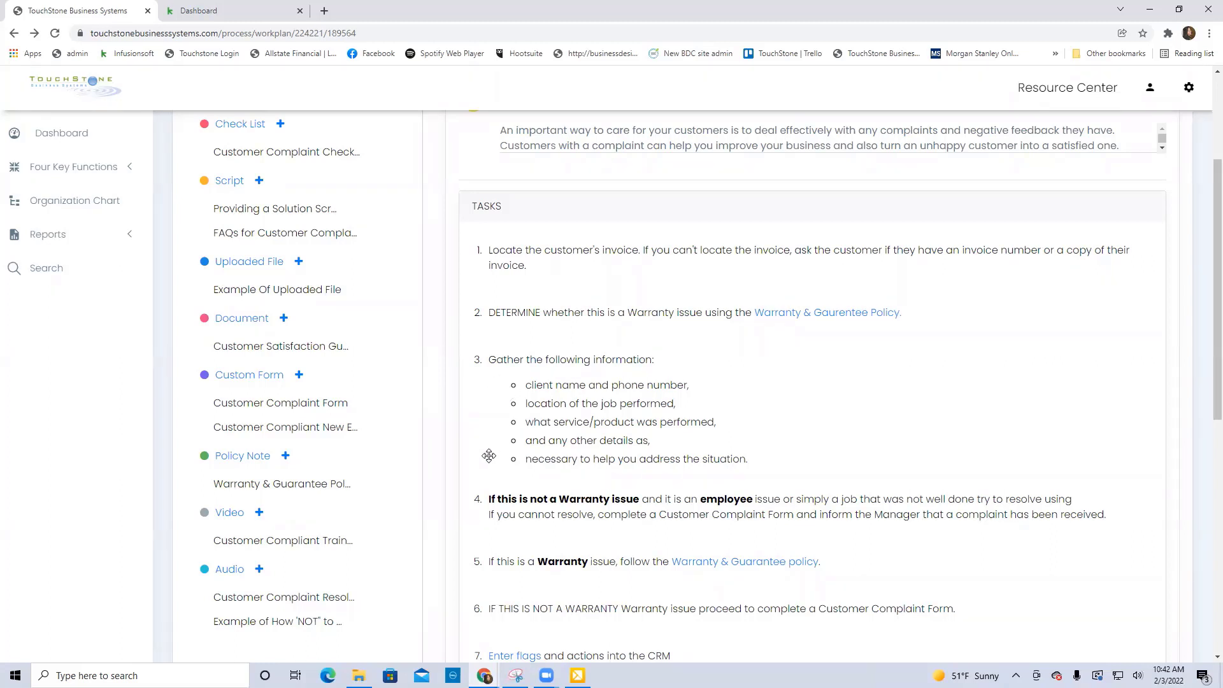
Reopen task 3 for editing, view the available bullet styles for its list, and save the task with the current style.
left_click(578, 441)
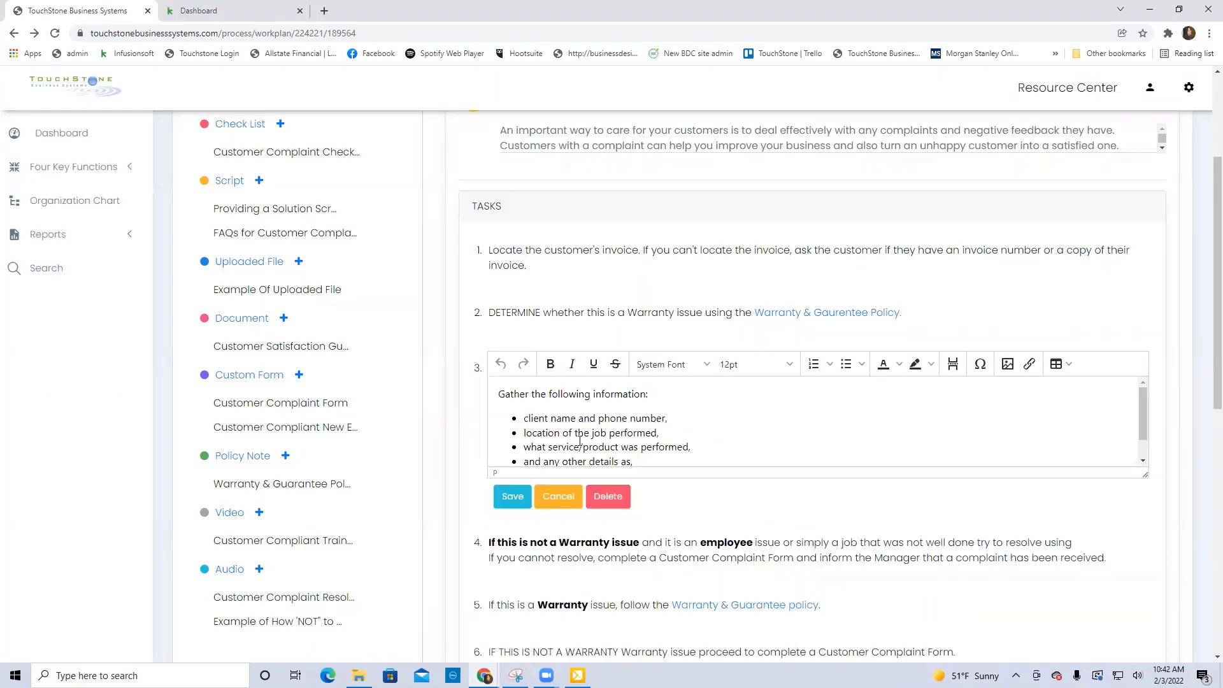
scroll(695, 431, "down", 1)
left_click(524, 449)
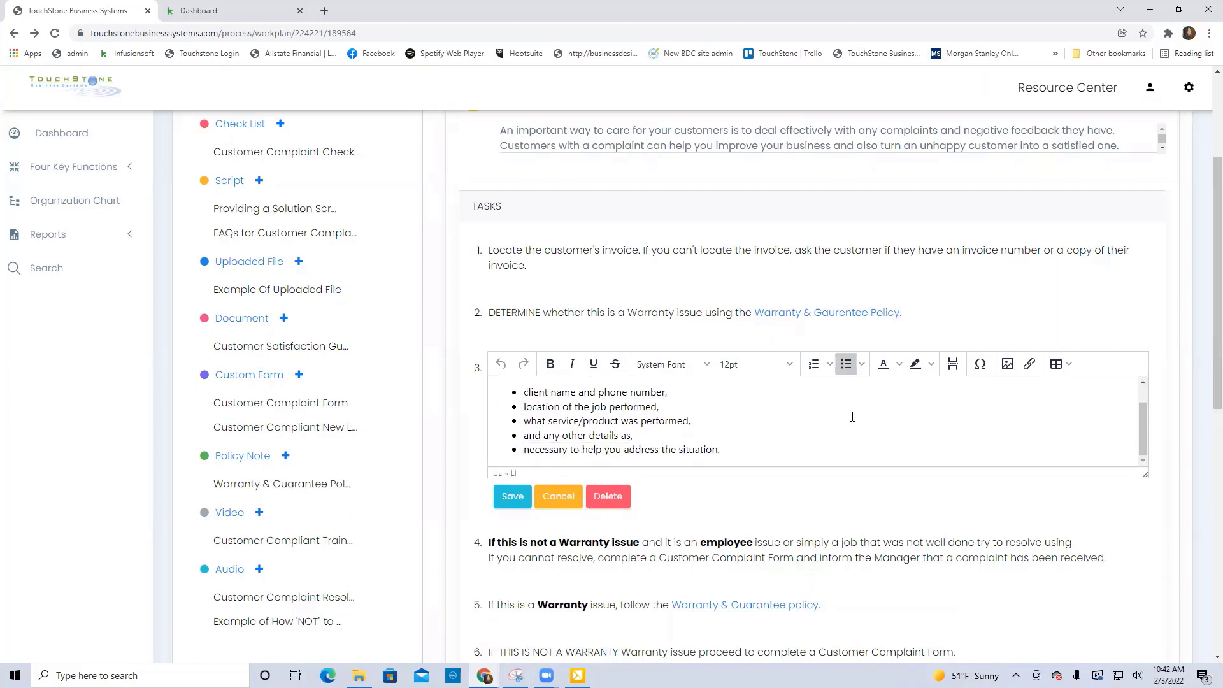
left_click(862, 364)
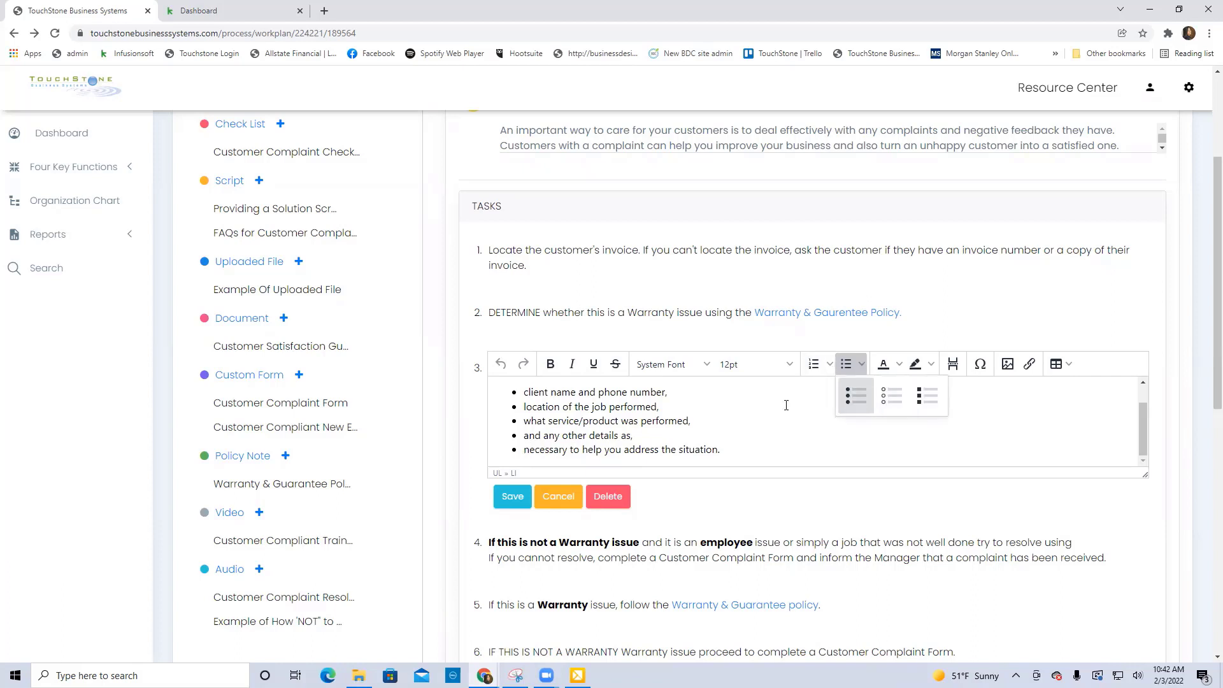
left_click(513, 496)
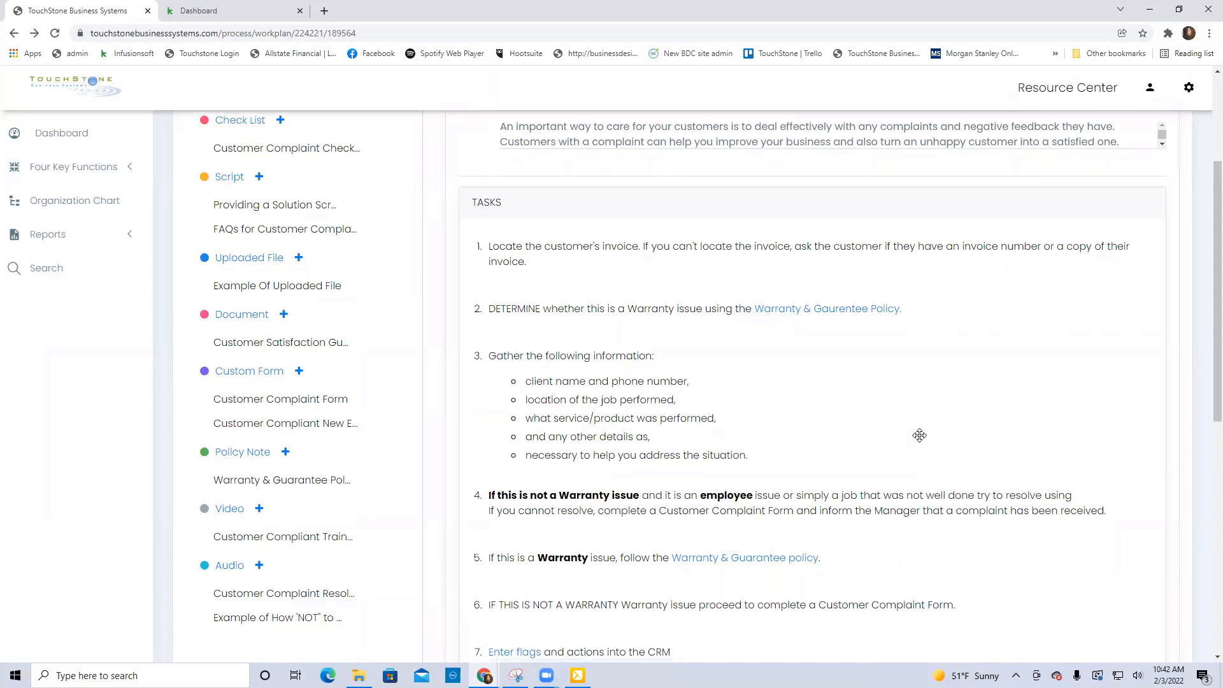
In task 4, insert a blank line before "If you cannot resolve" and save the task.
scroll(920, 433, "down", 2)
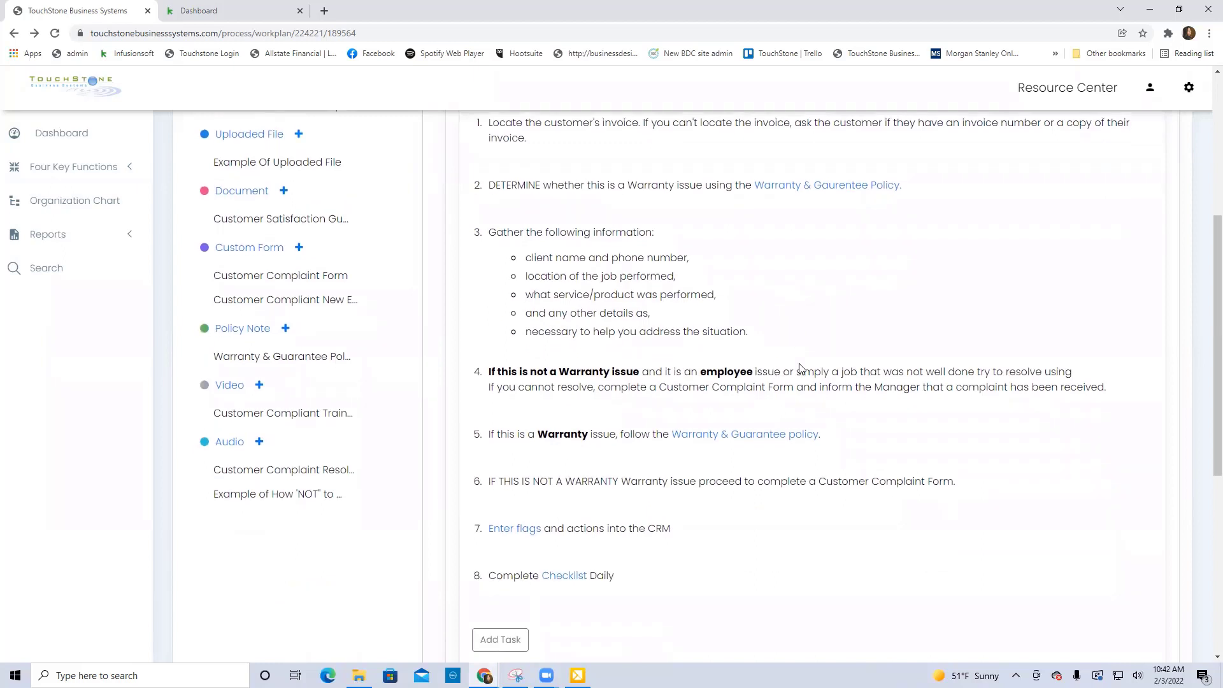
left_click(840, 375)
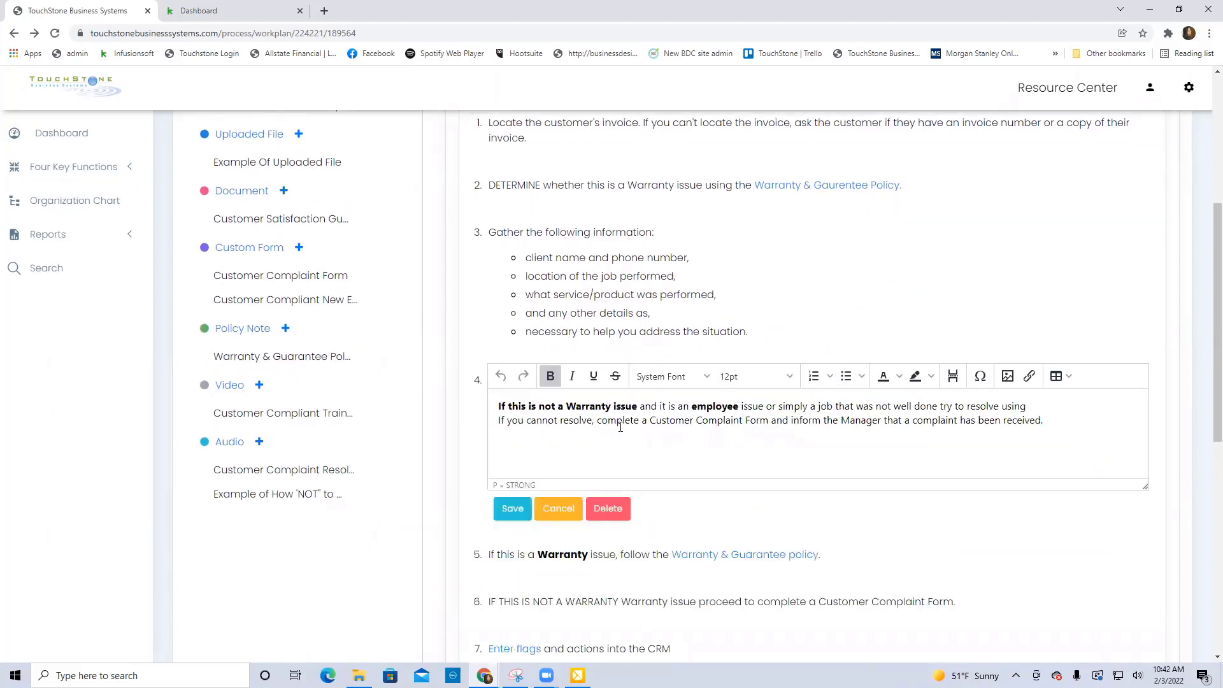
left_click(1029, 406)
key("Return")
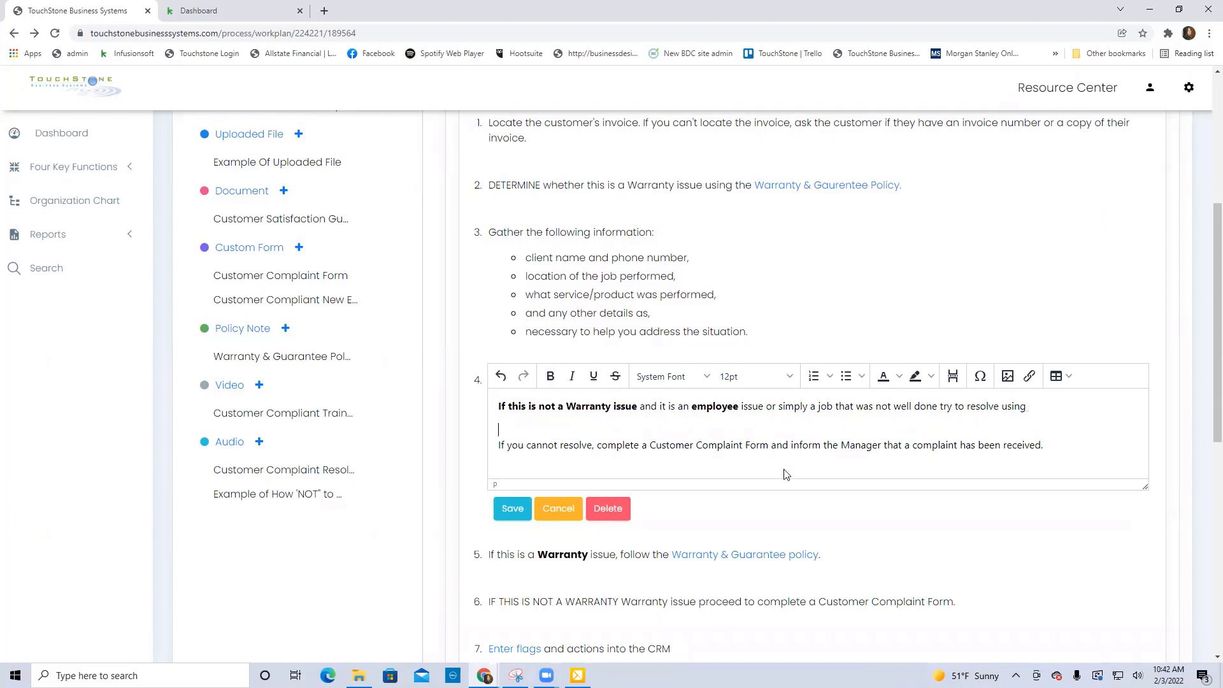
left_click(512, 509)
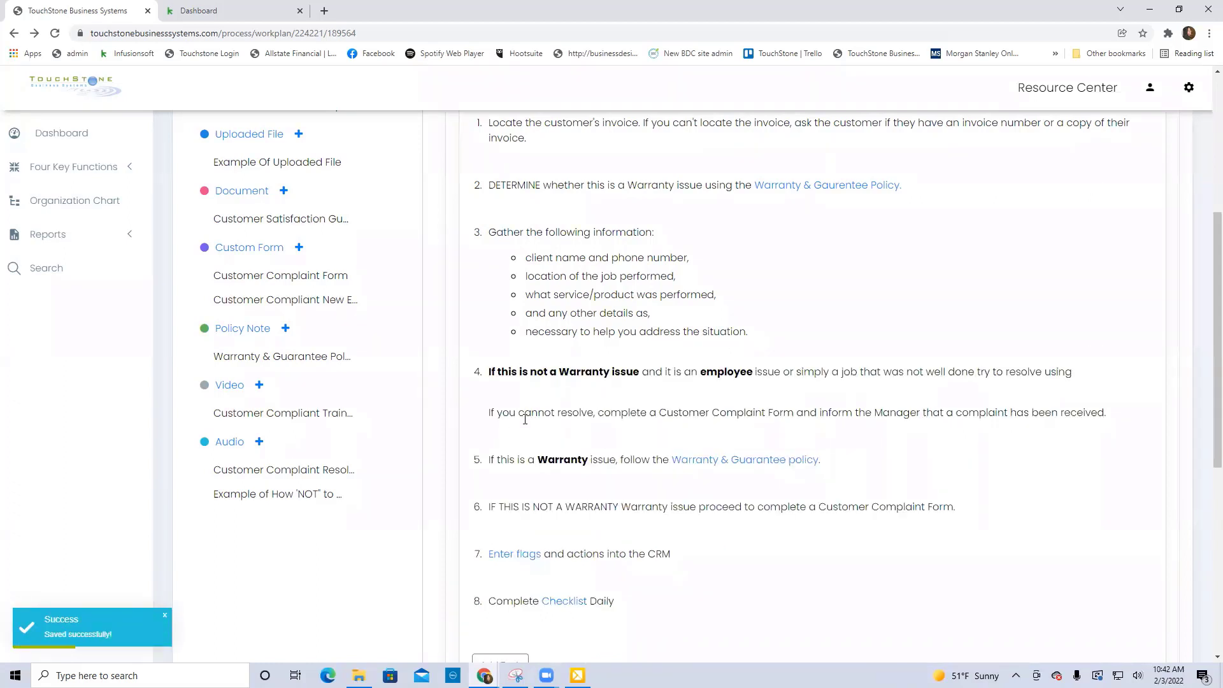
Review the formatted tasks and the expectations of the Customer Complaint Processing work plan.
scroll(971, 338, "up", 2)
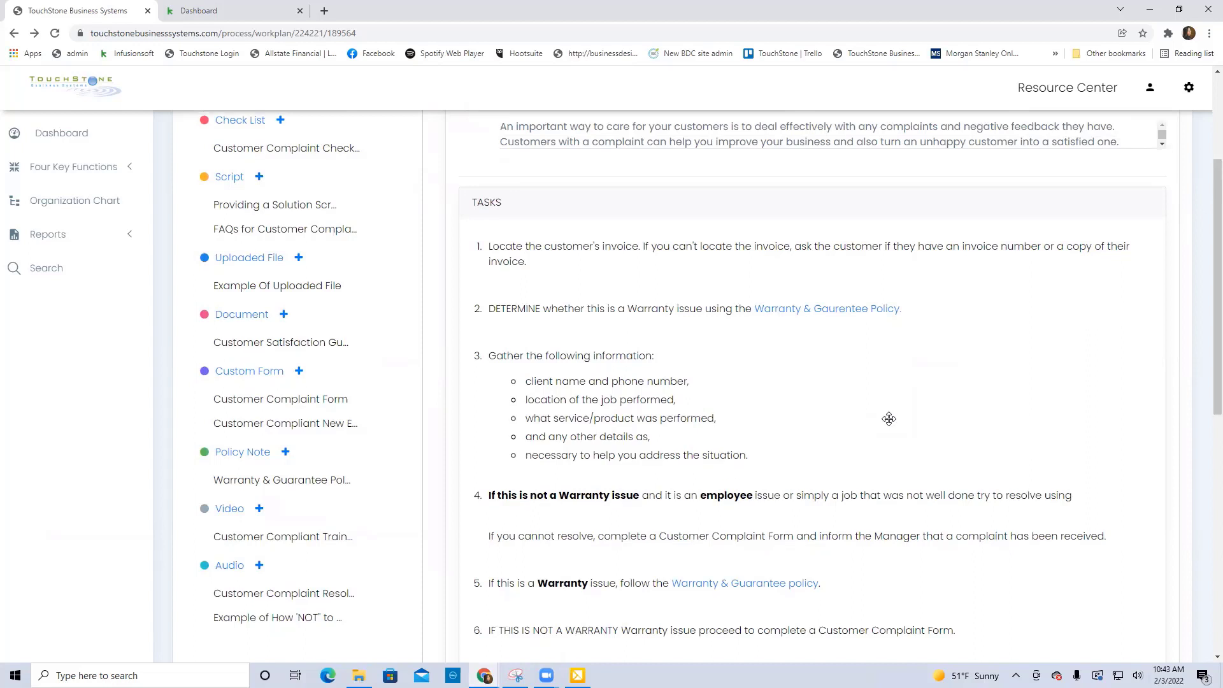
scroll(889, 414, "down", 2)
scroll(891, 418, "up", 4)
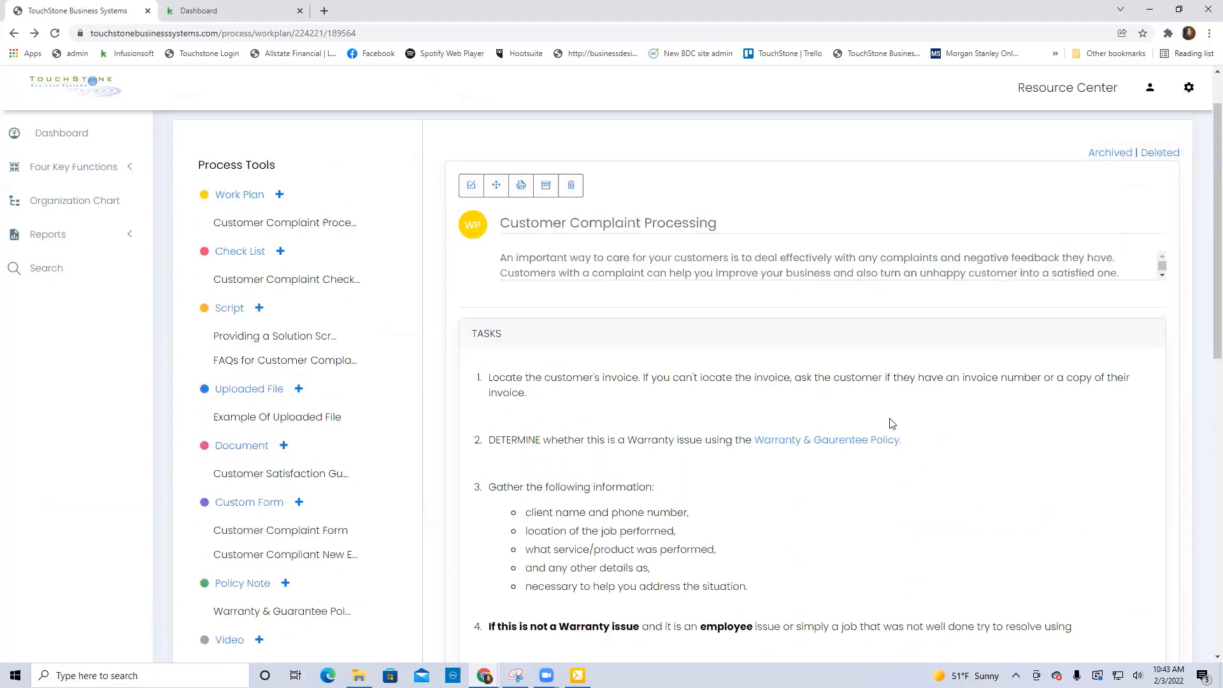
scroll(890, 423, "down", 9)
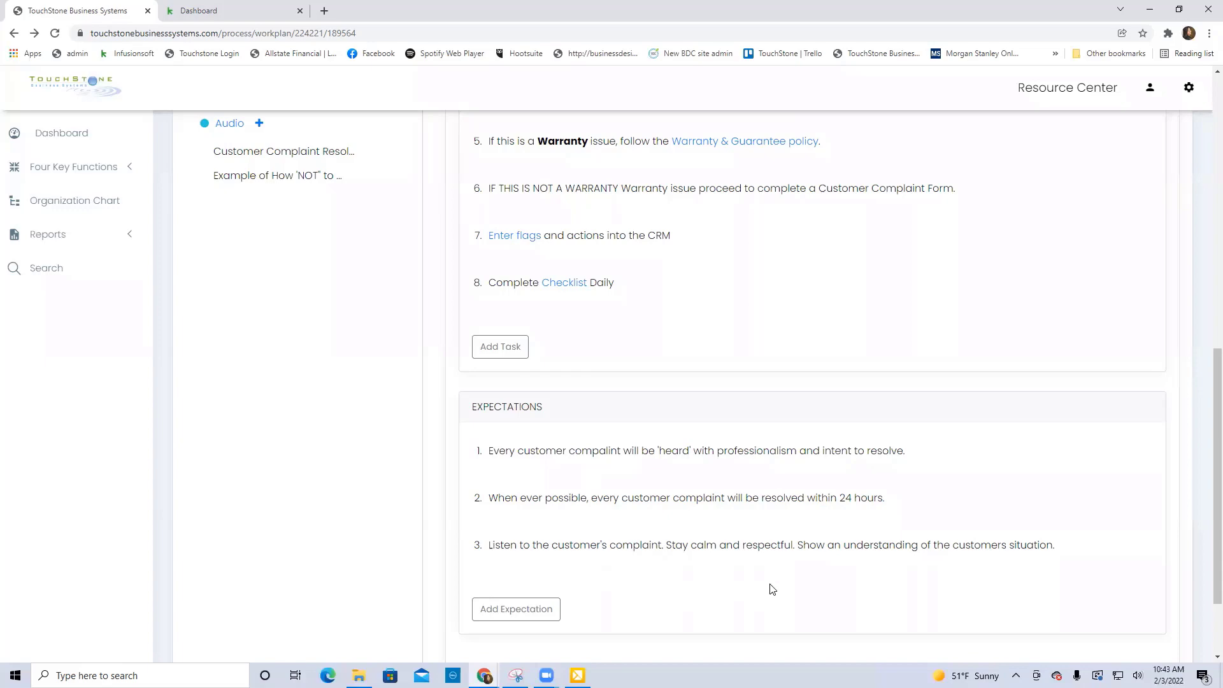
scroll(841, 466, "up", 2)
scroll(841, 466, "up", 8)
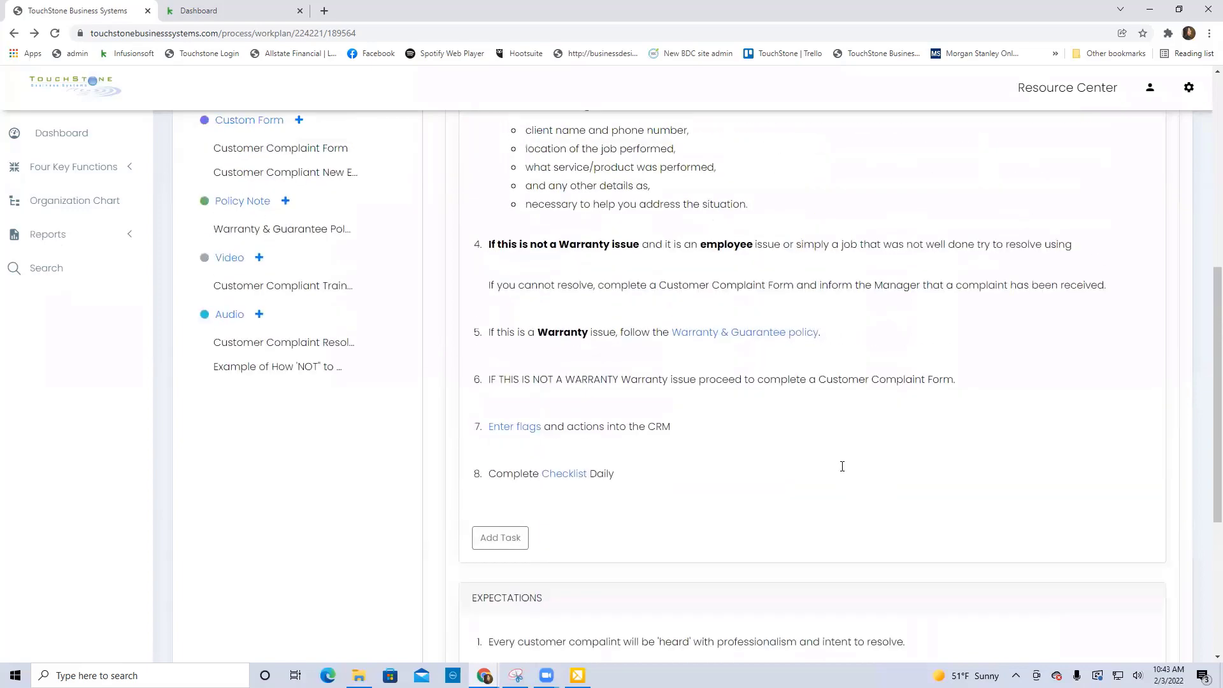
scroll(841, 466, "up", 2)
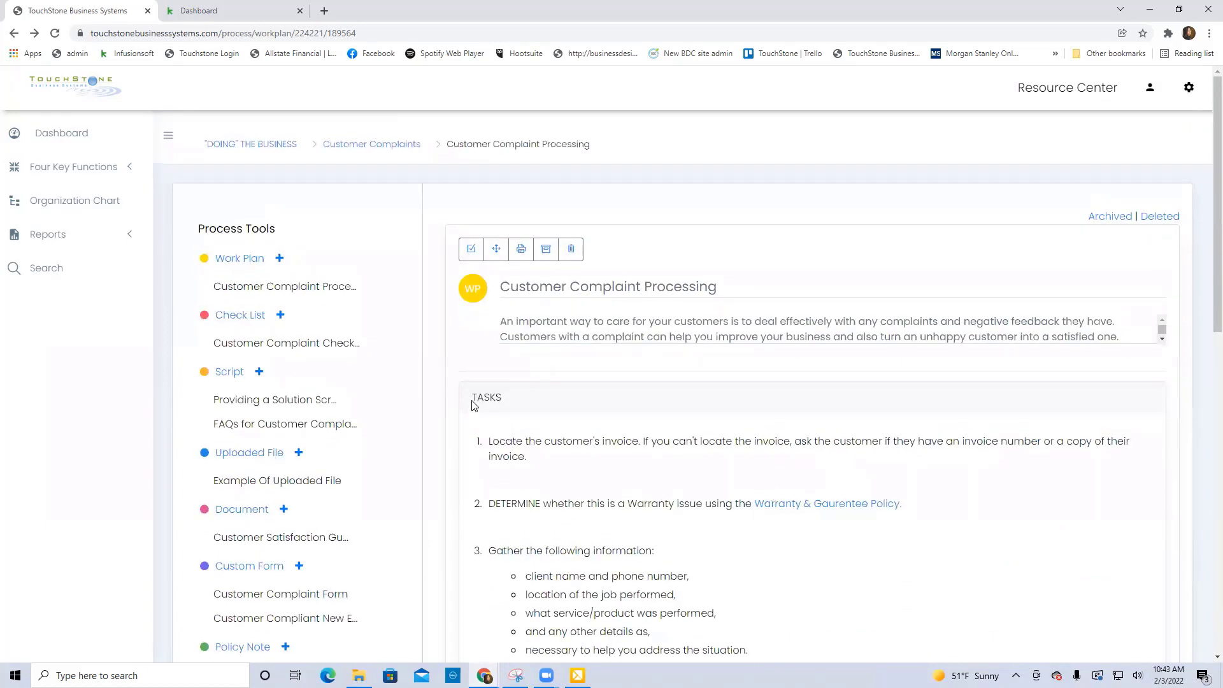
Create a new check list titled "Name of The ck" with the objective "why????".
left_click(280, 317)
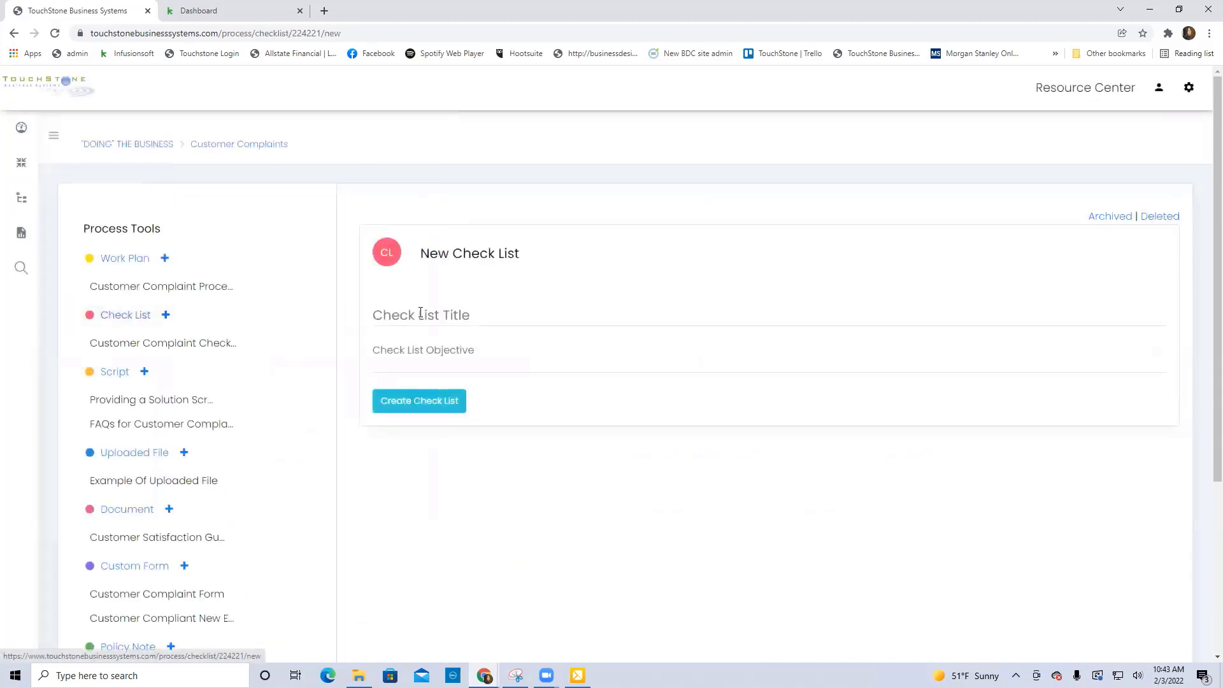
left_click(421, 312)
type("Name of")
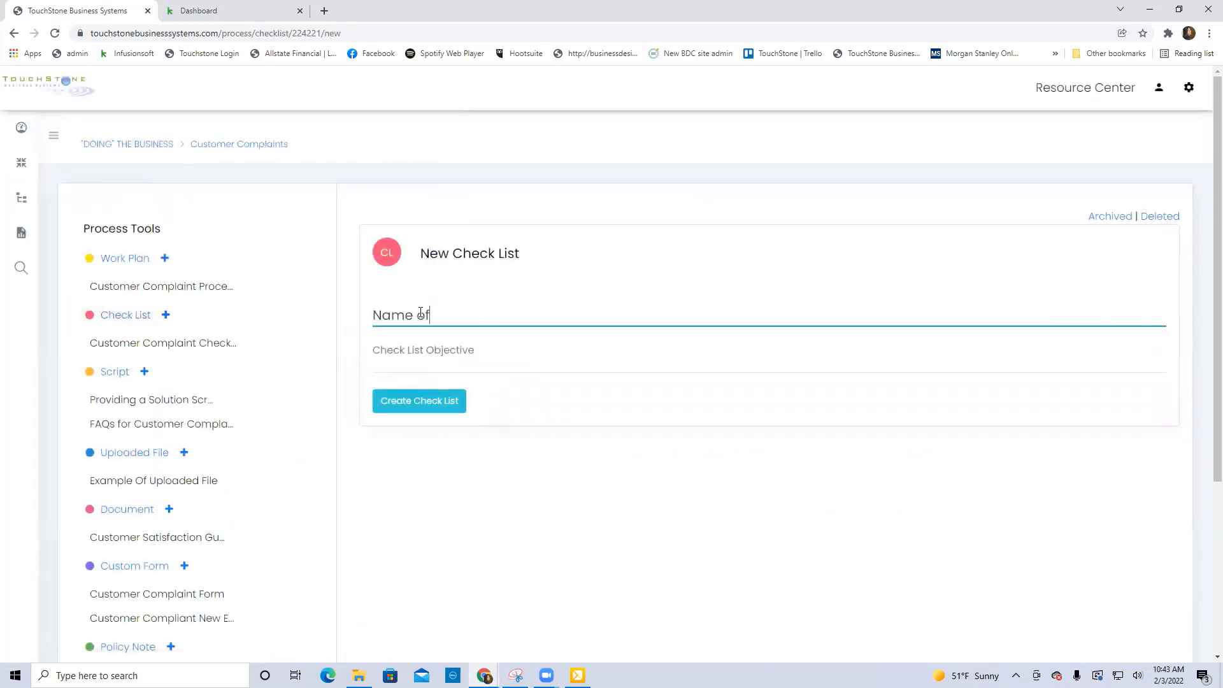
type(" The cl")
key("BackSpace")
type("k")
left_click(459, 353)
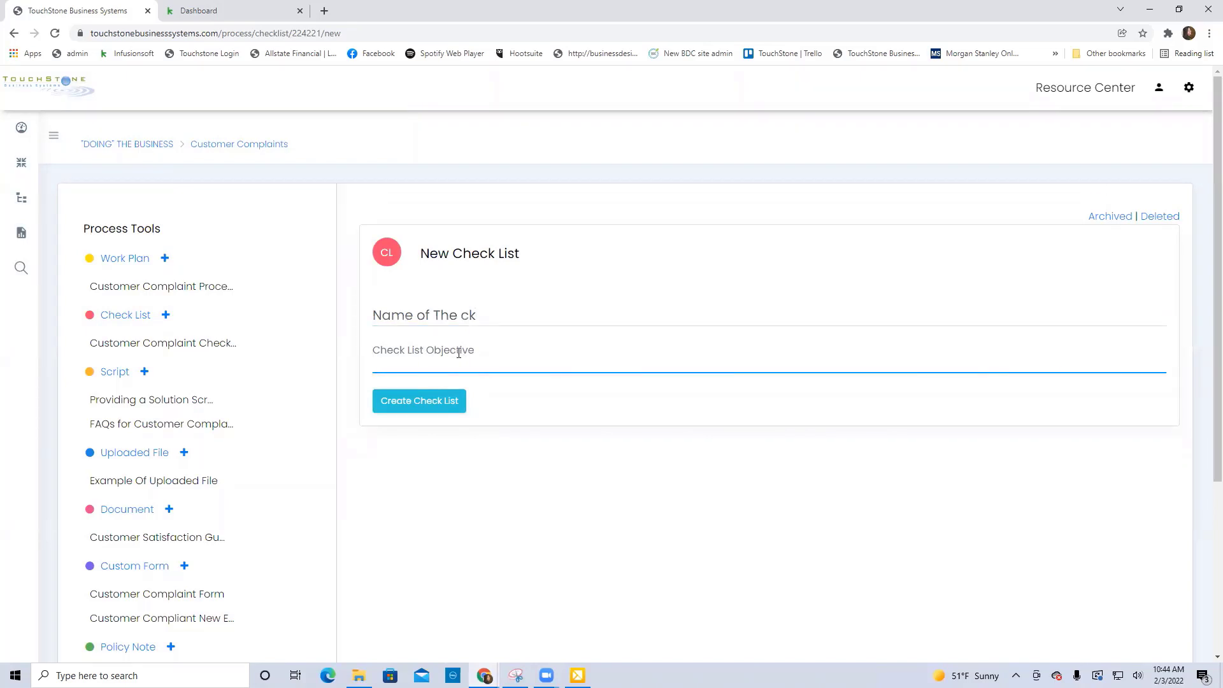
type("why????")
left_click(415, 406)
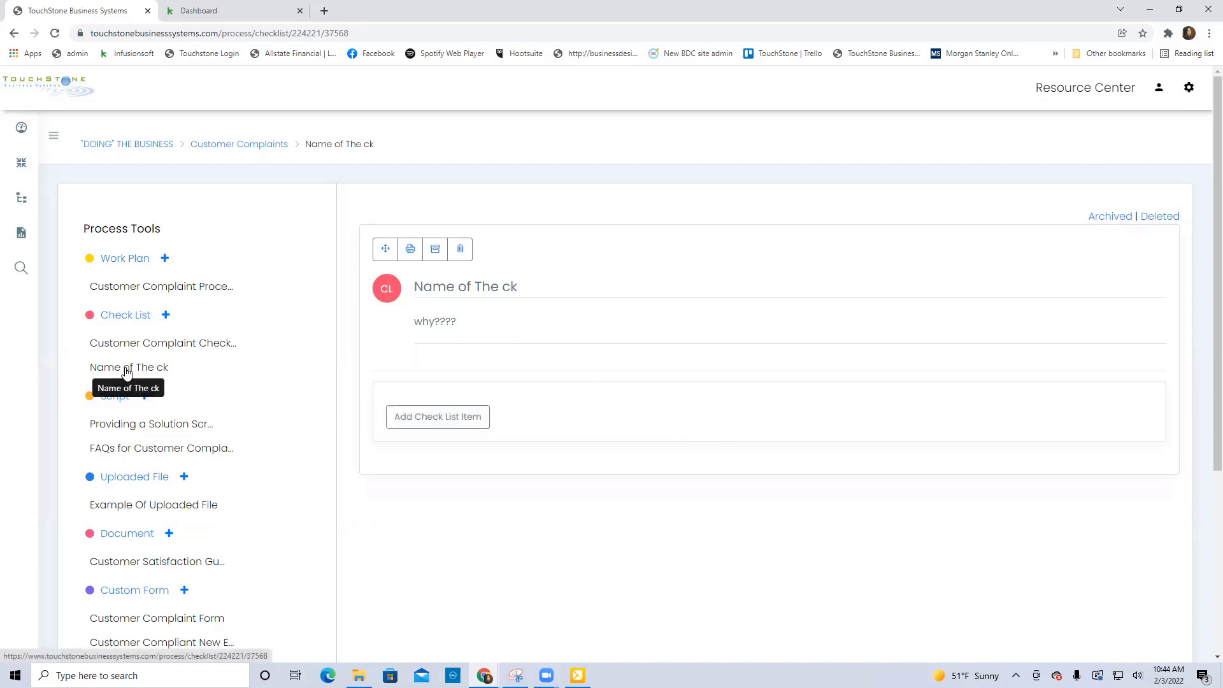
Add a first item reading "step" to the new check list and save it.
left_click(444, 422)
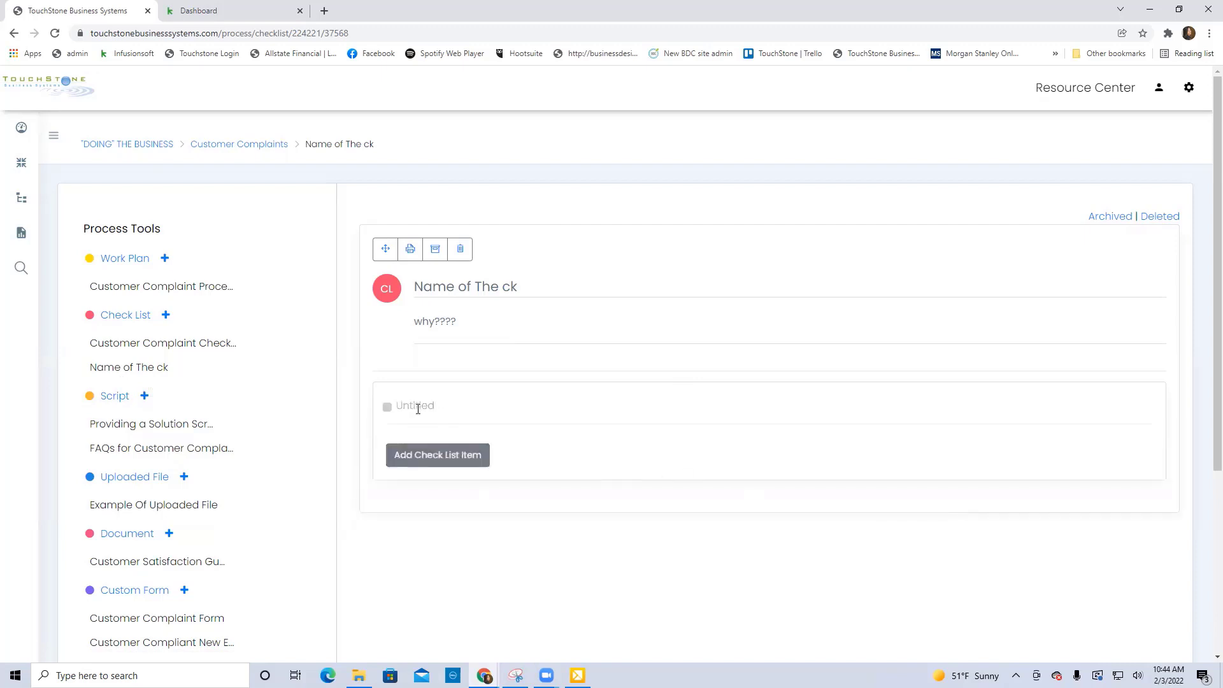
left_click(418, 408)
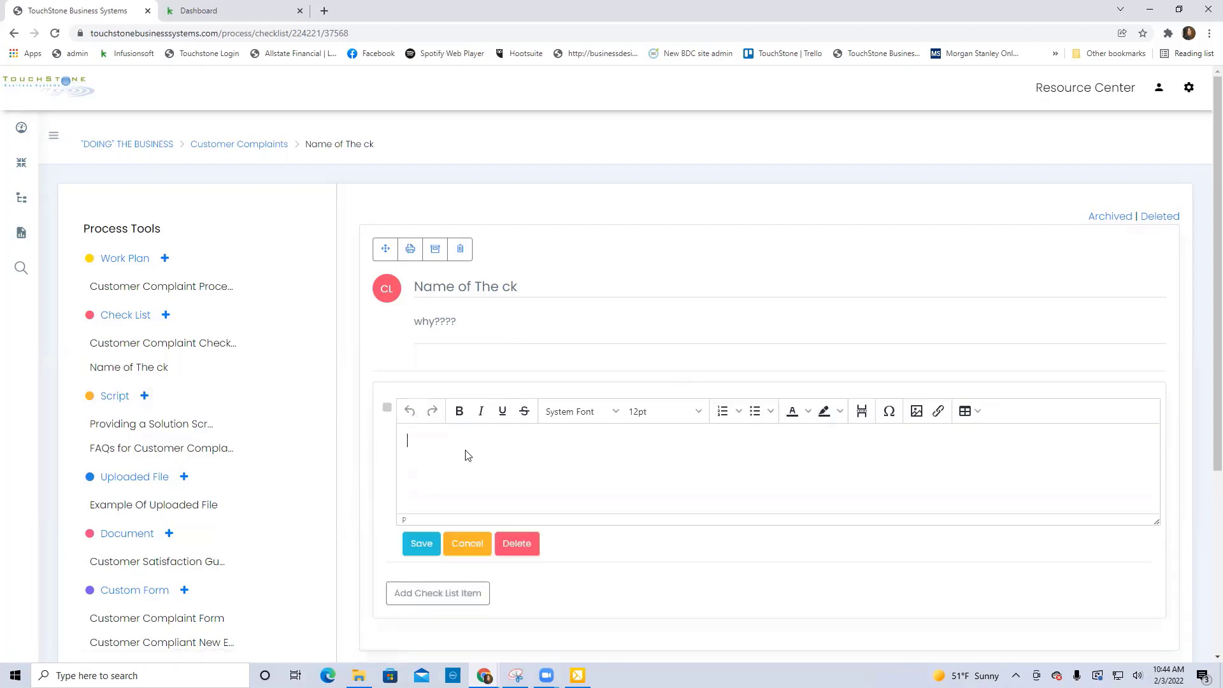
type("step")
left_click(421, 542)
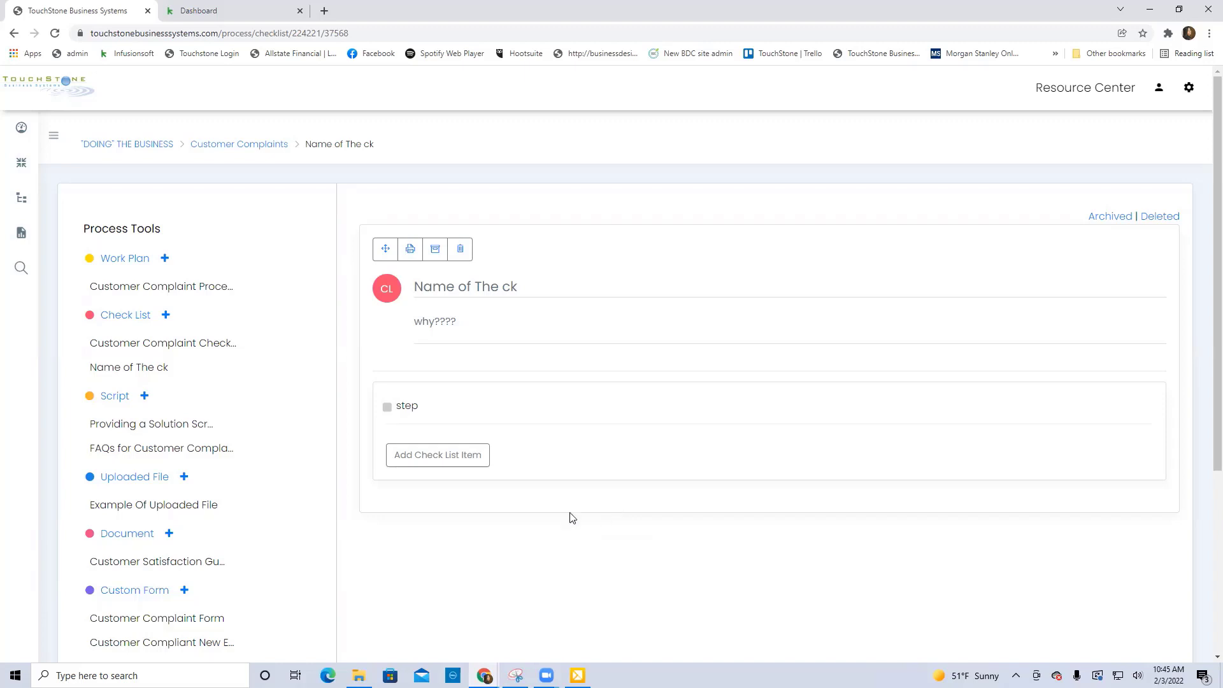
Add and save a second check list item reading "2nd step", and reopen it to view its editing options before saving again.
left_click(446, 460)
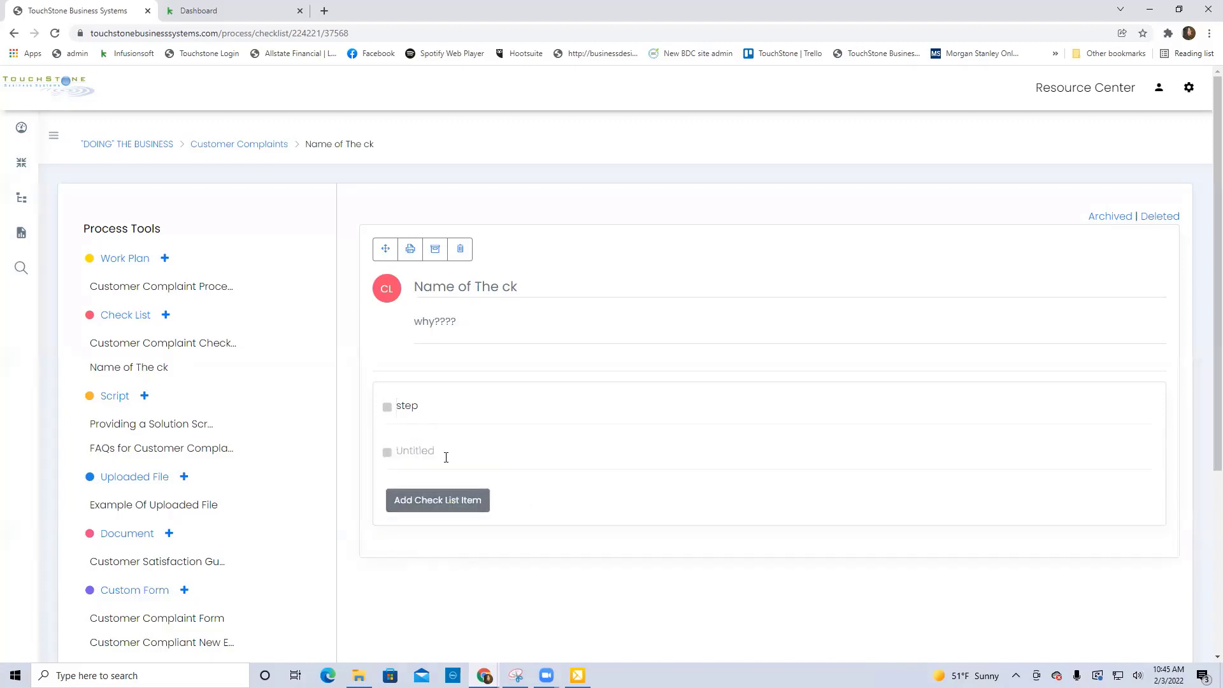
left_click(424, 455)
left_click(436, 488)
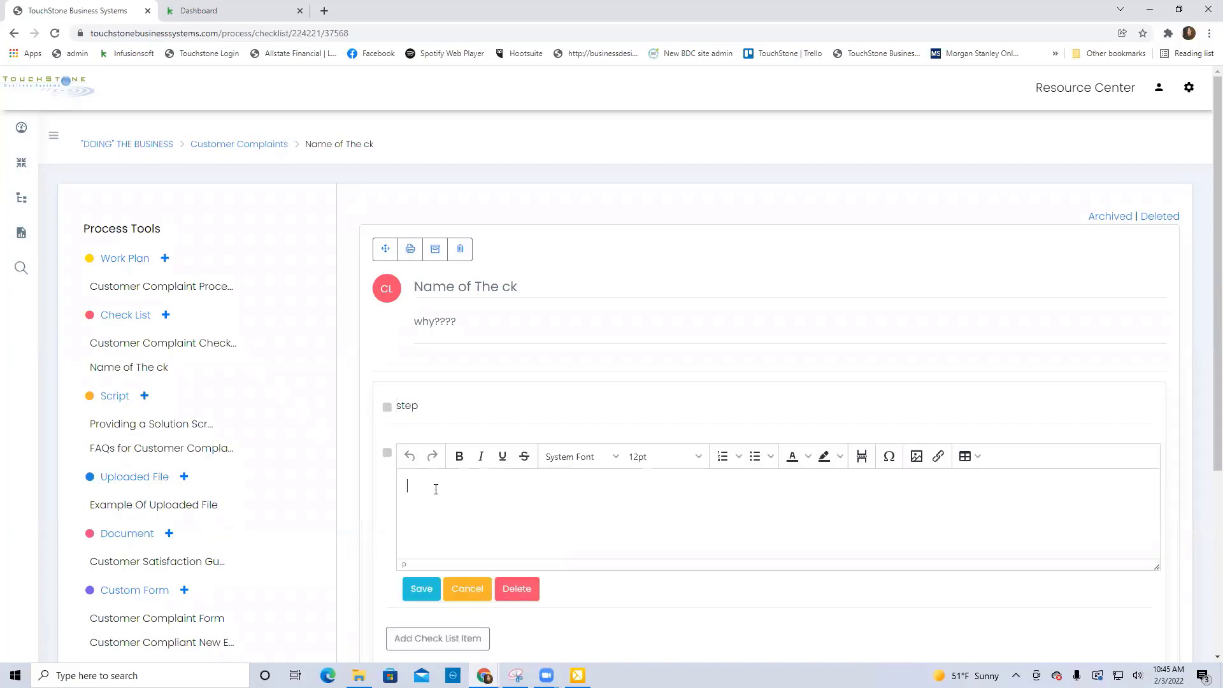
type("2d step")
left_click(419, 488)
key("BackSpace")
type("nd")
left_click(418, 584)
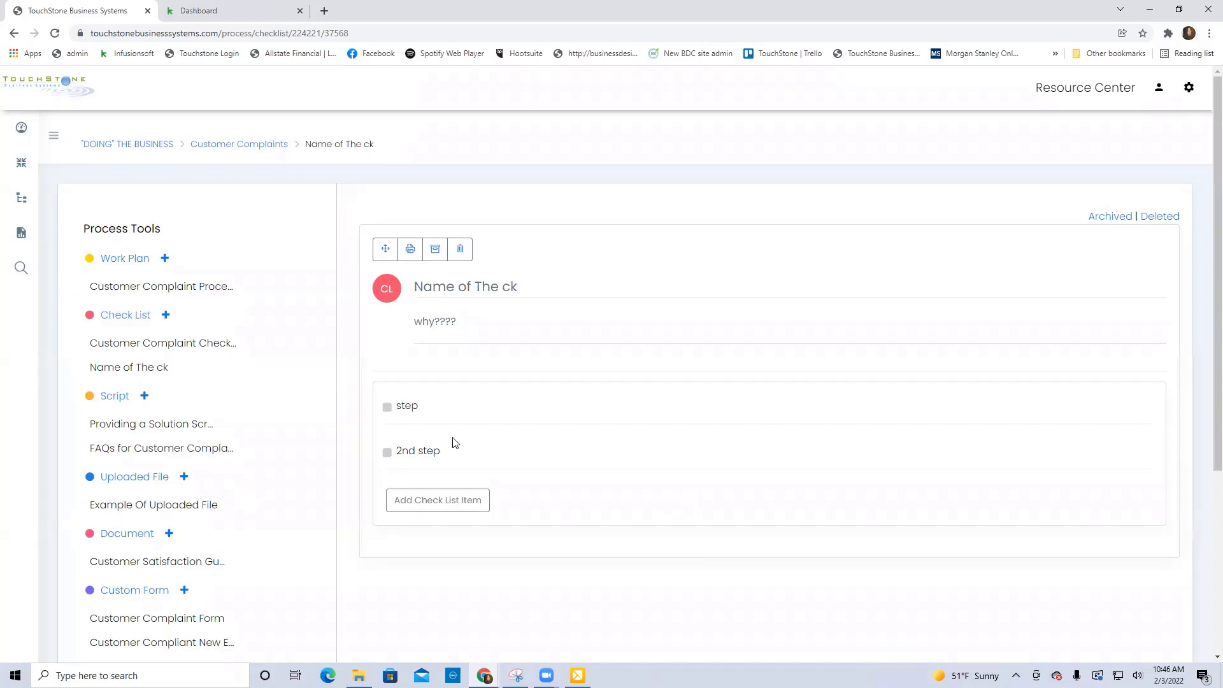
left_click(429, 451)
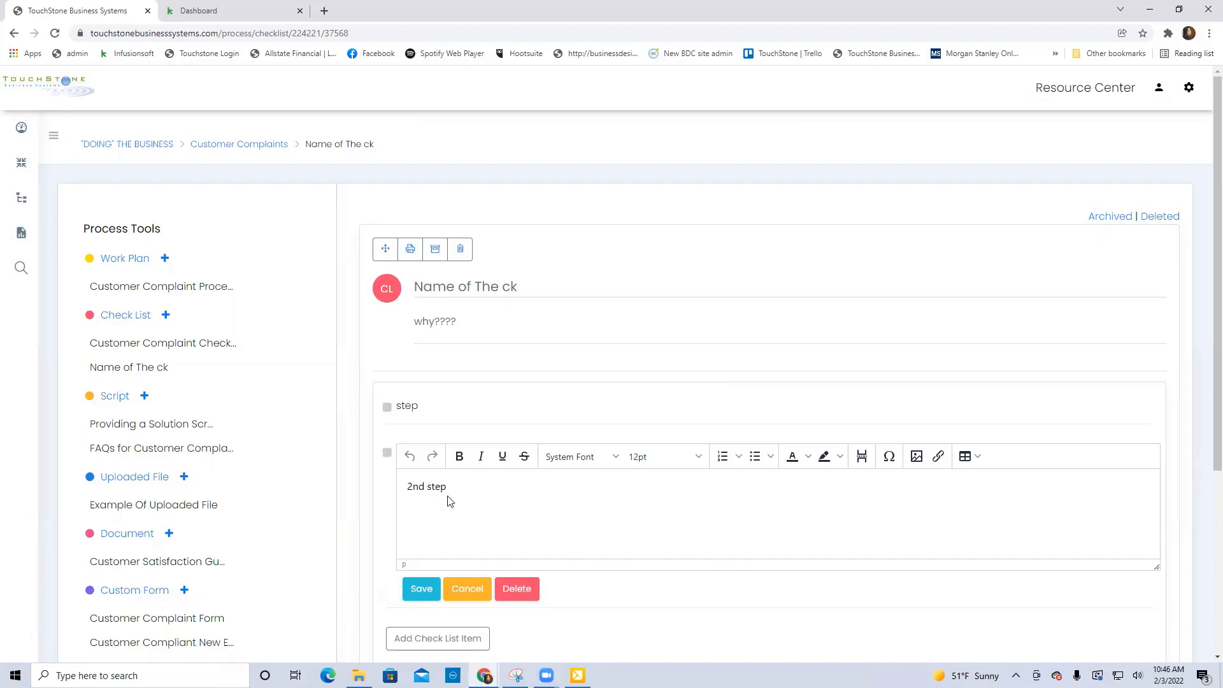
left_click(420, 590)
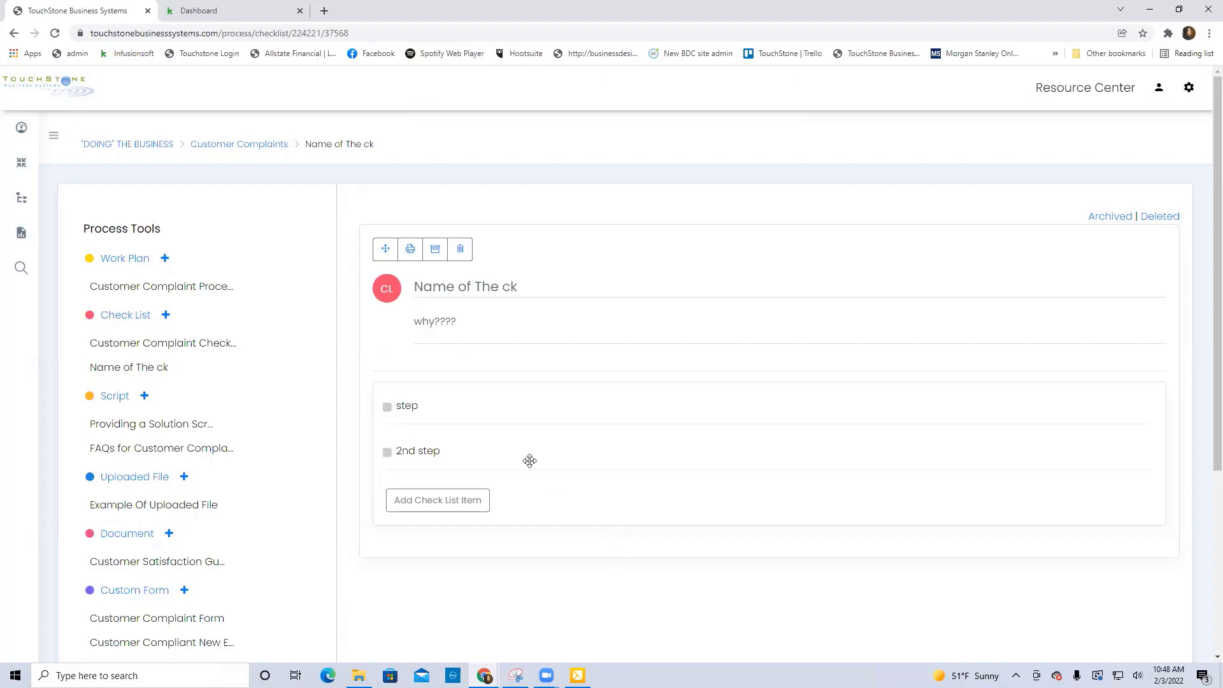
Convert the Customer Complaint Processing work plan to a check list and delete the converted check list.
left_click(214, 286)
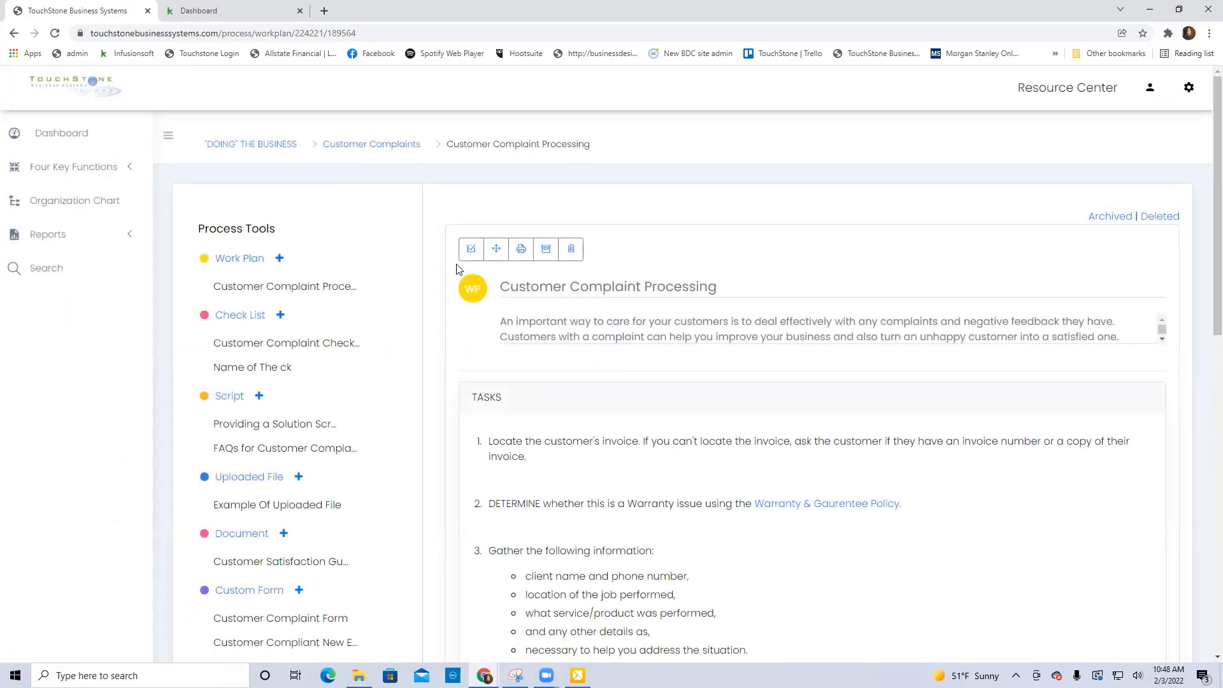
left_click(473, 252)
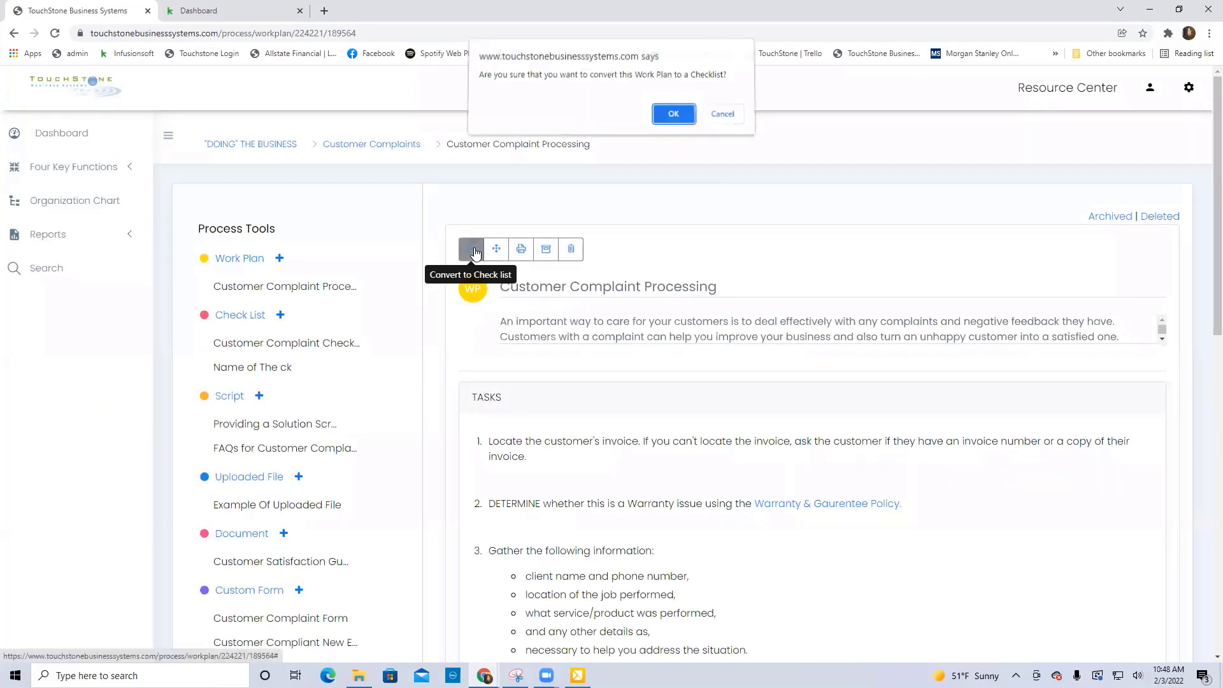
left_click(674, 122)
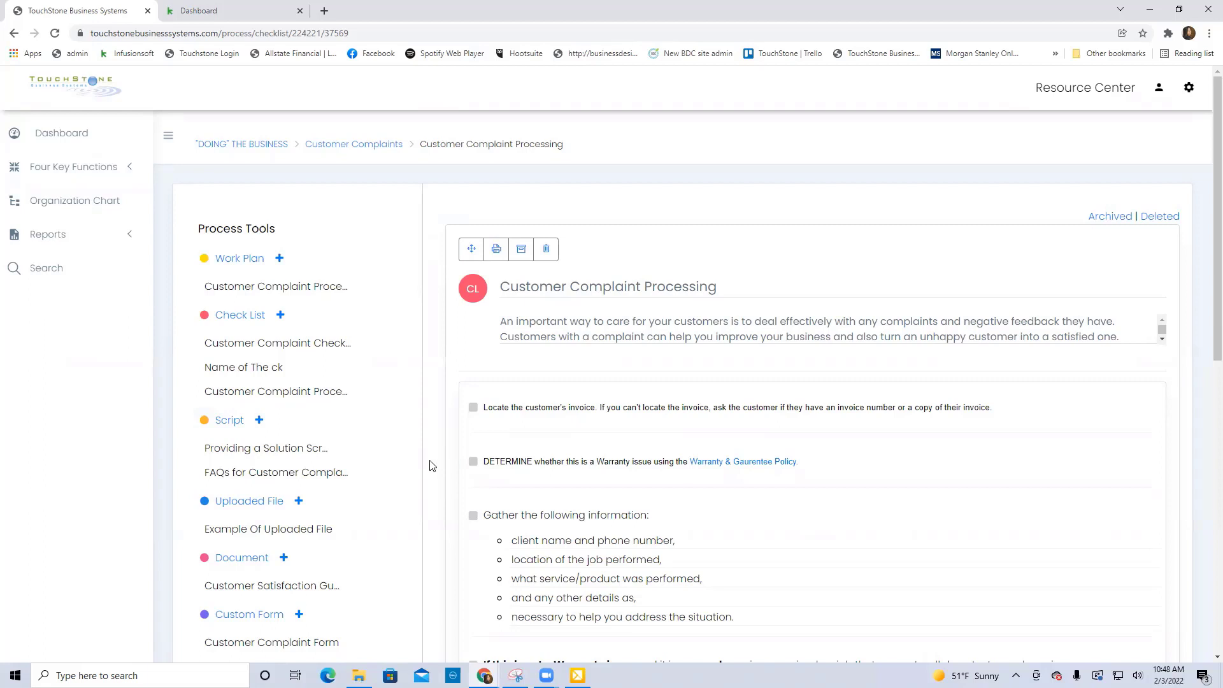
left_click(546, 254)
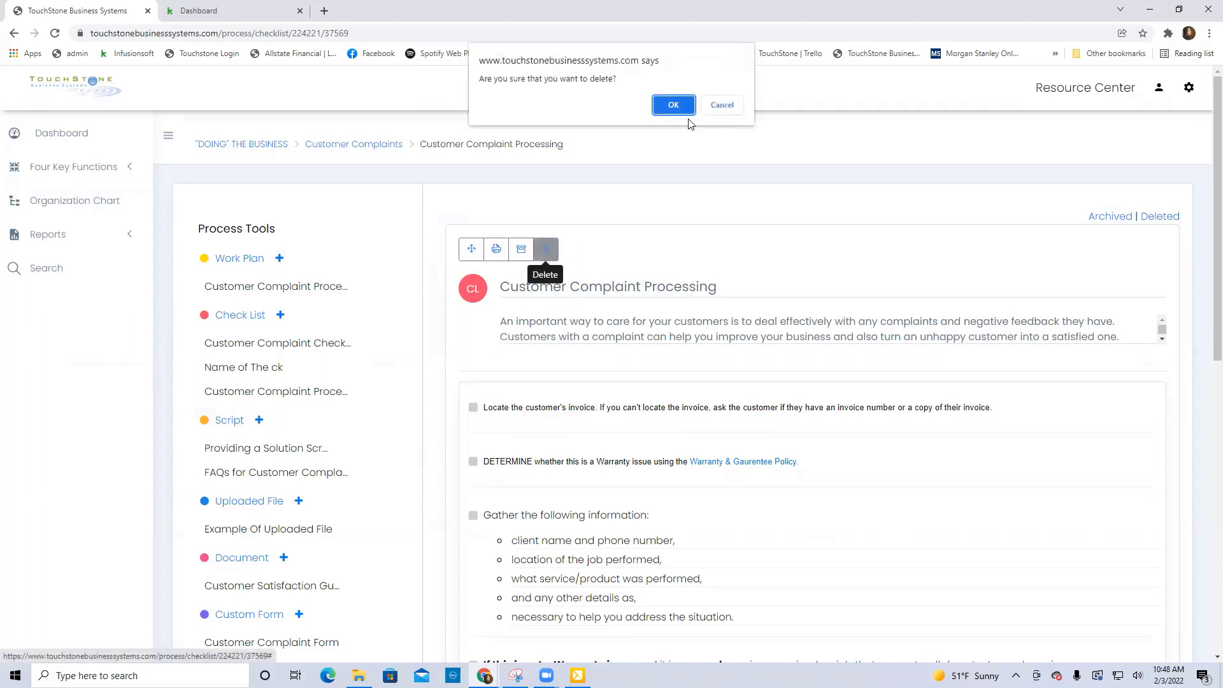
key("Return")
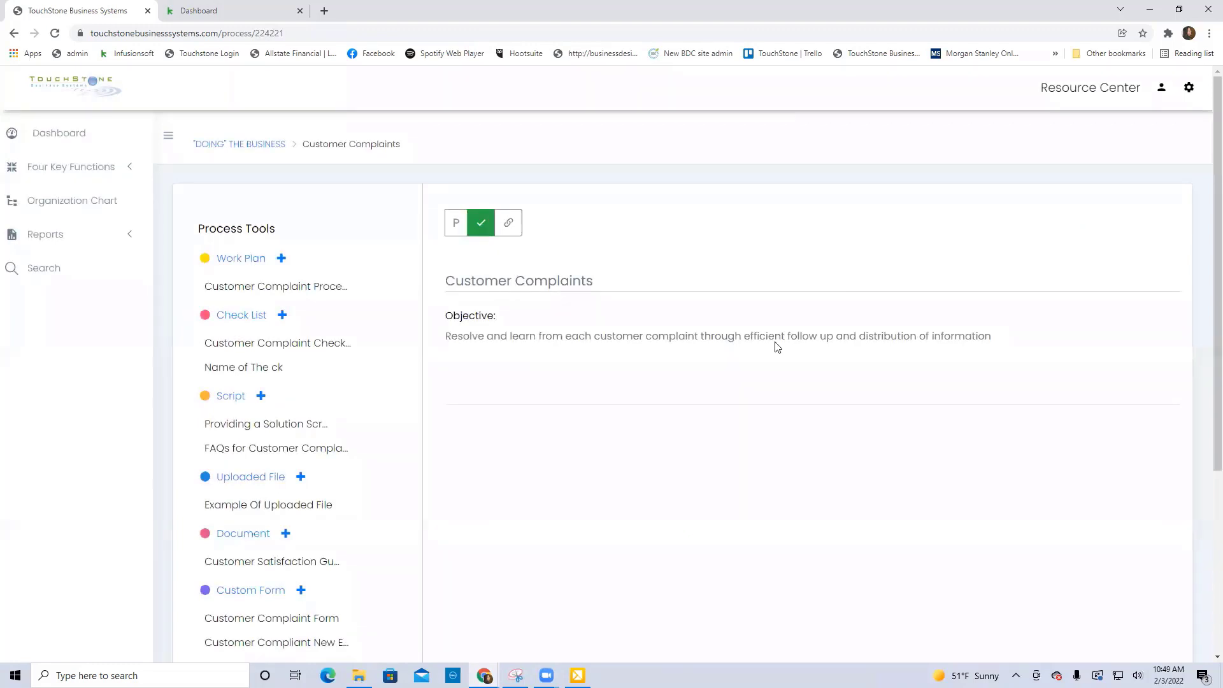
View the Customer Complaint Checklist template, and open its fillable version through the Manager of Administration & Finance control panel's Customer Complaints process.
left_click(321, 347)
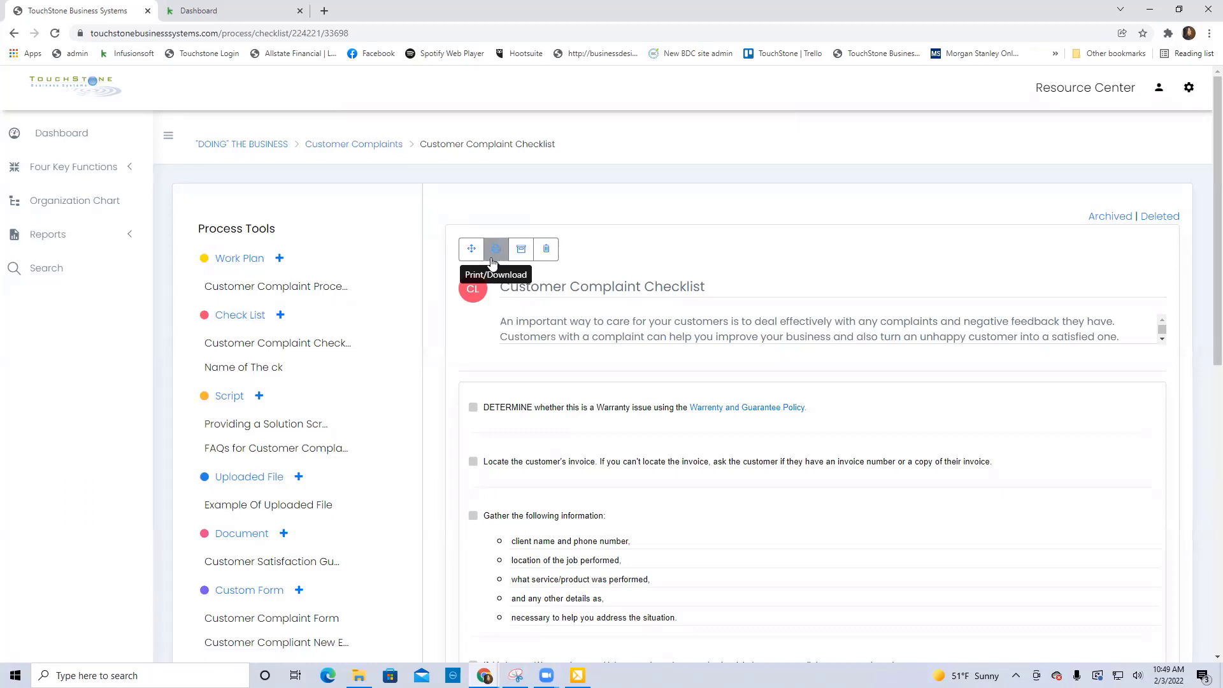
left_click(49, 133)
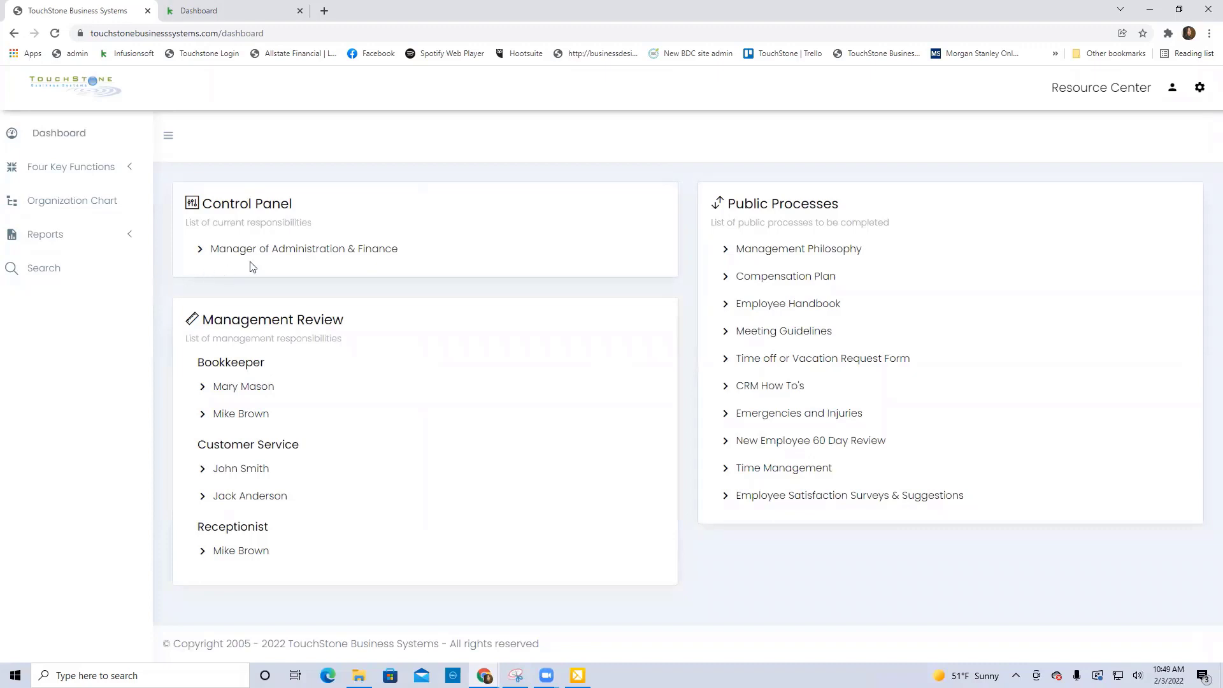
left_click(329, 253)
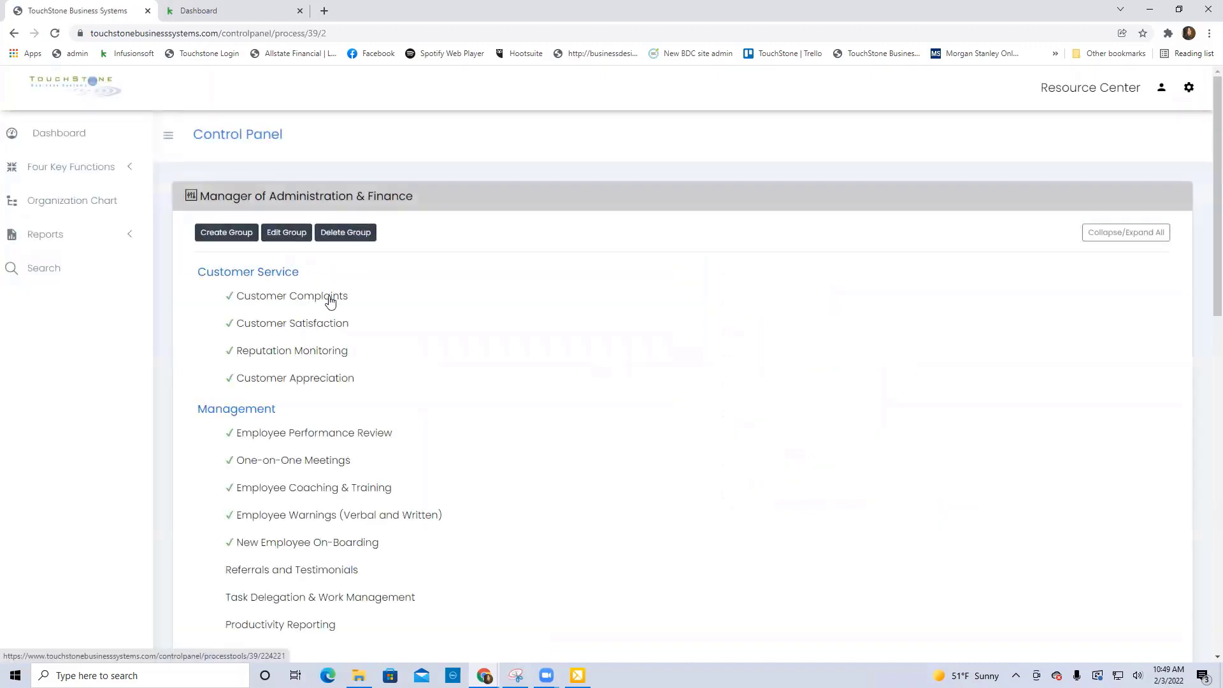
left_click(329, 299)
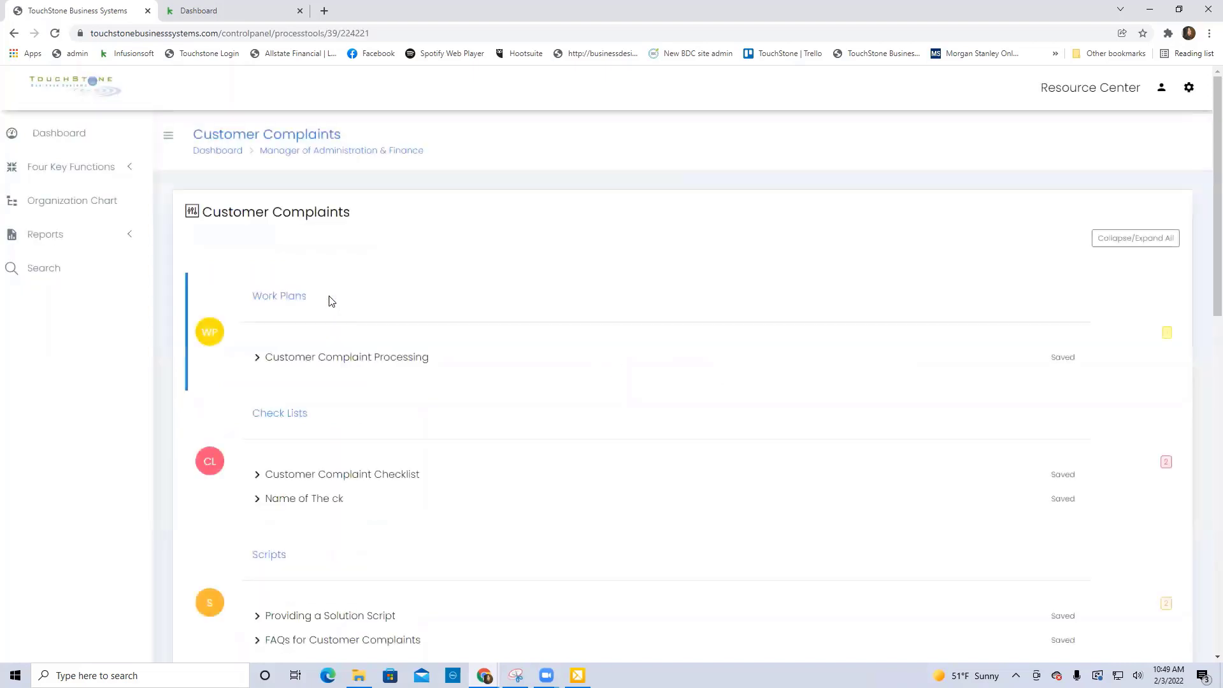
left_click(332, 479)
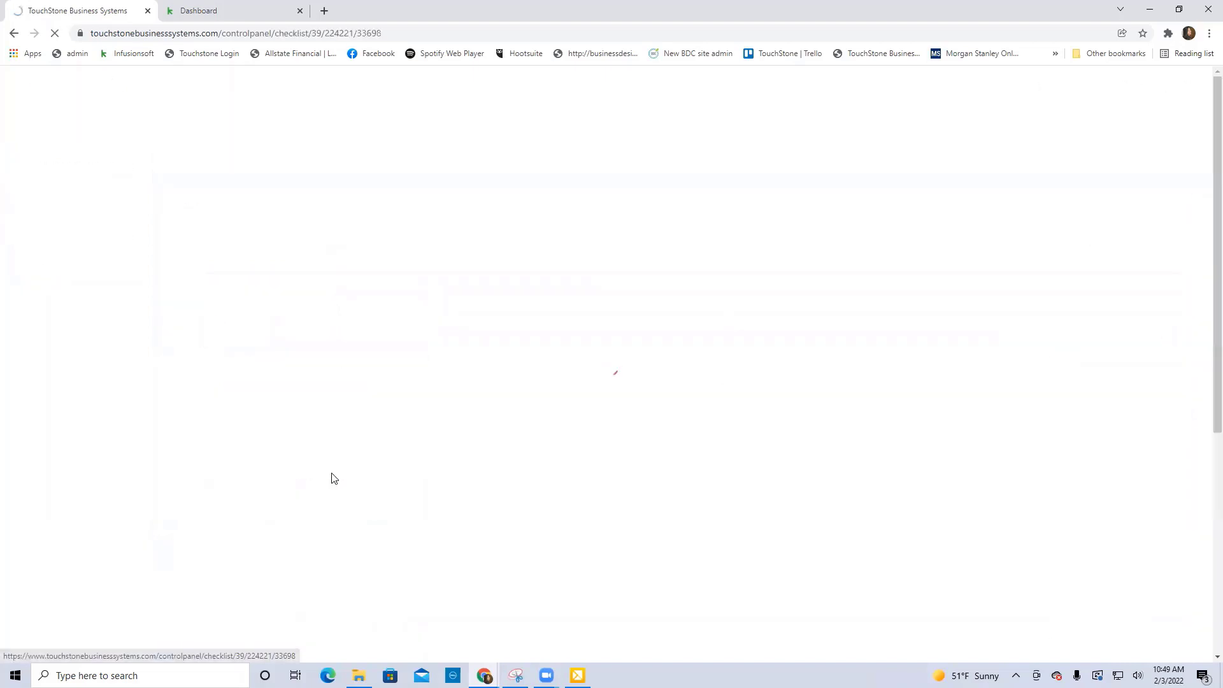
Mark the first five items of the Customer Complaint Checklist as done and save the checklist.
left_click(191, 478)
left_click(191, 510)
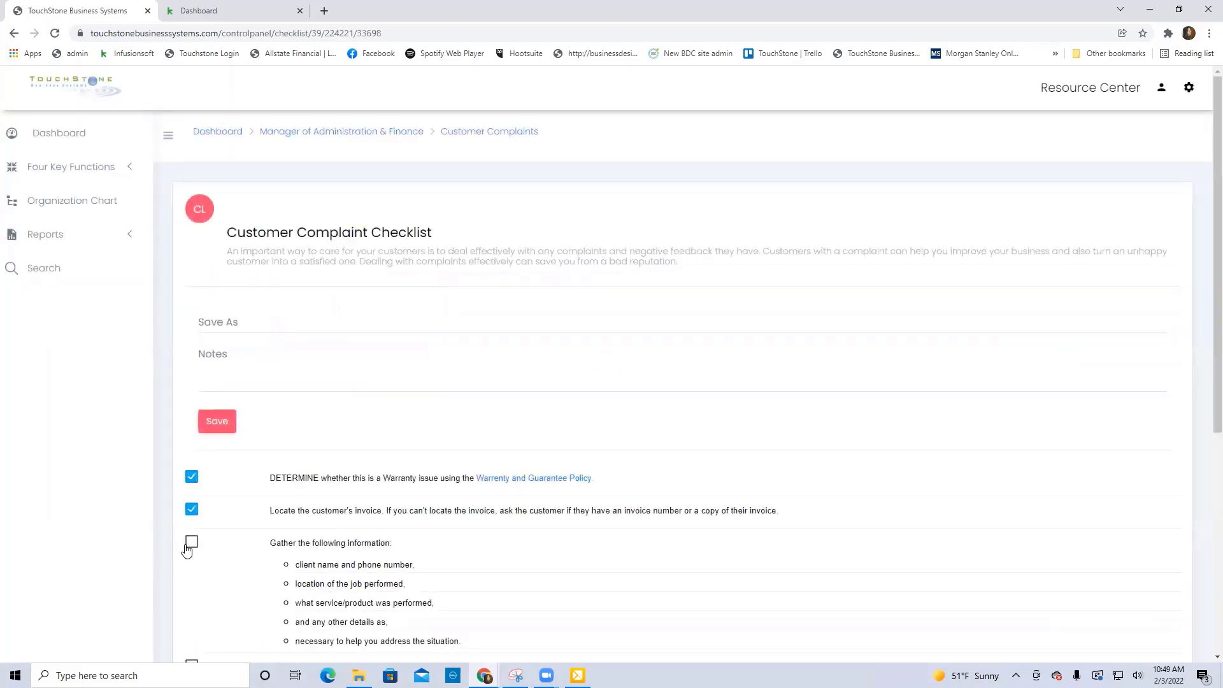
left_click(191, 542)
scroll(208, 567, "down", 1)
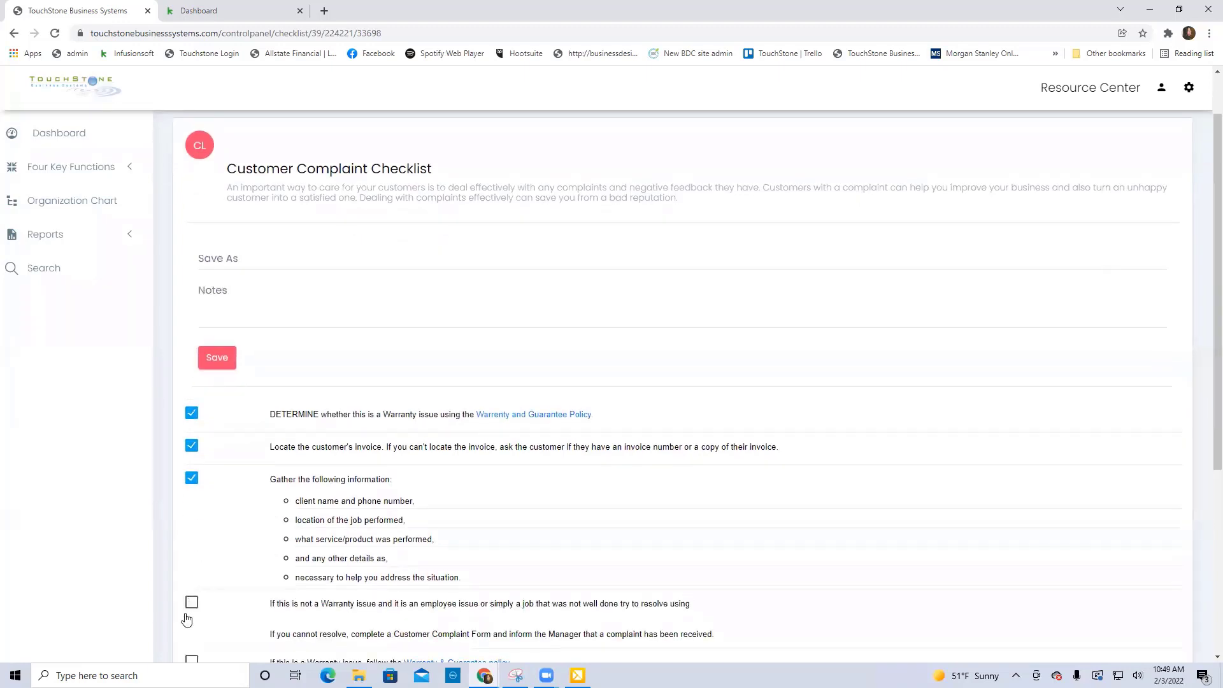
left_click(191, 602)
left_click(191, 658)
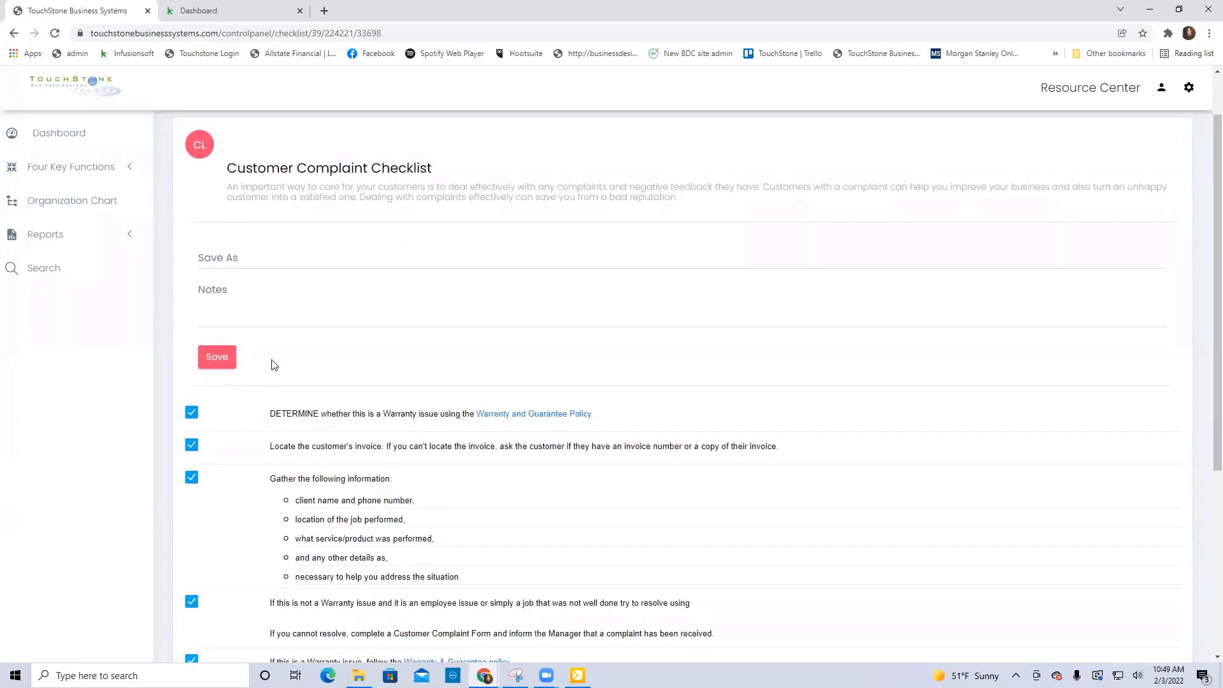
left_click(220, 358)
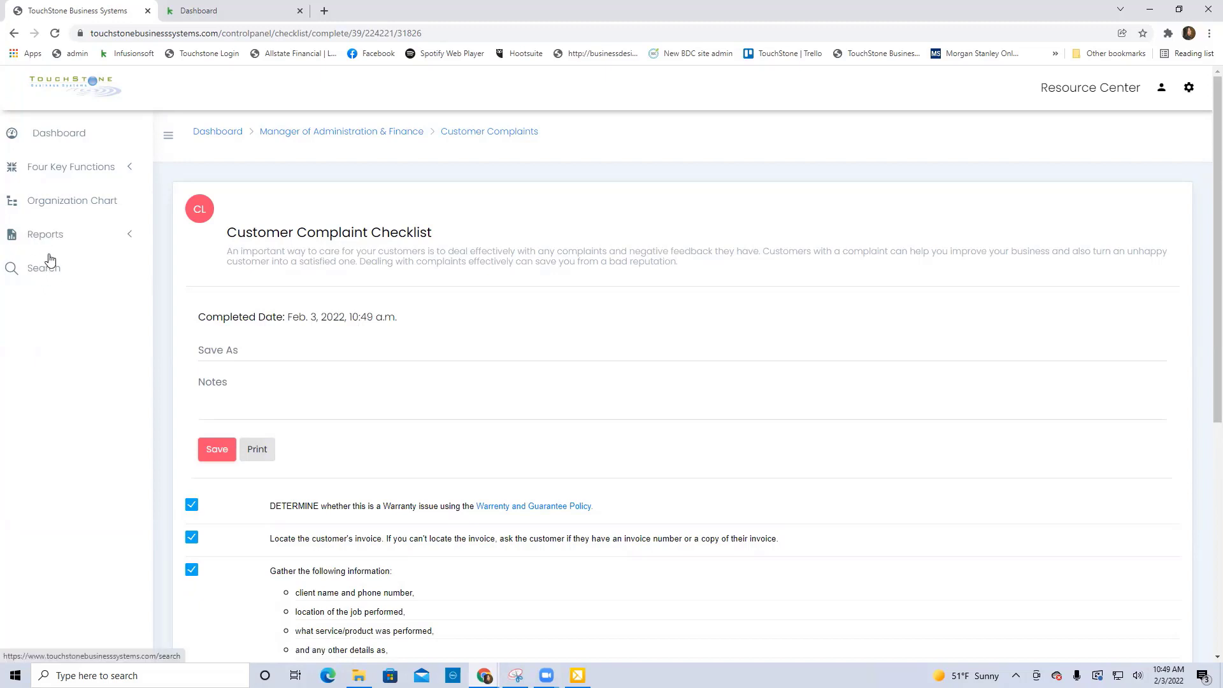
Return to the Customer Complaints process and view the saved completions of the Customer Complaint Checklist.
left_click(506, 135)
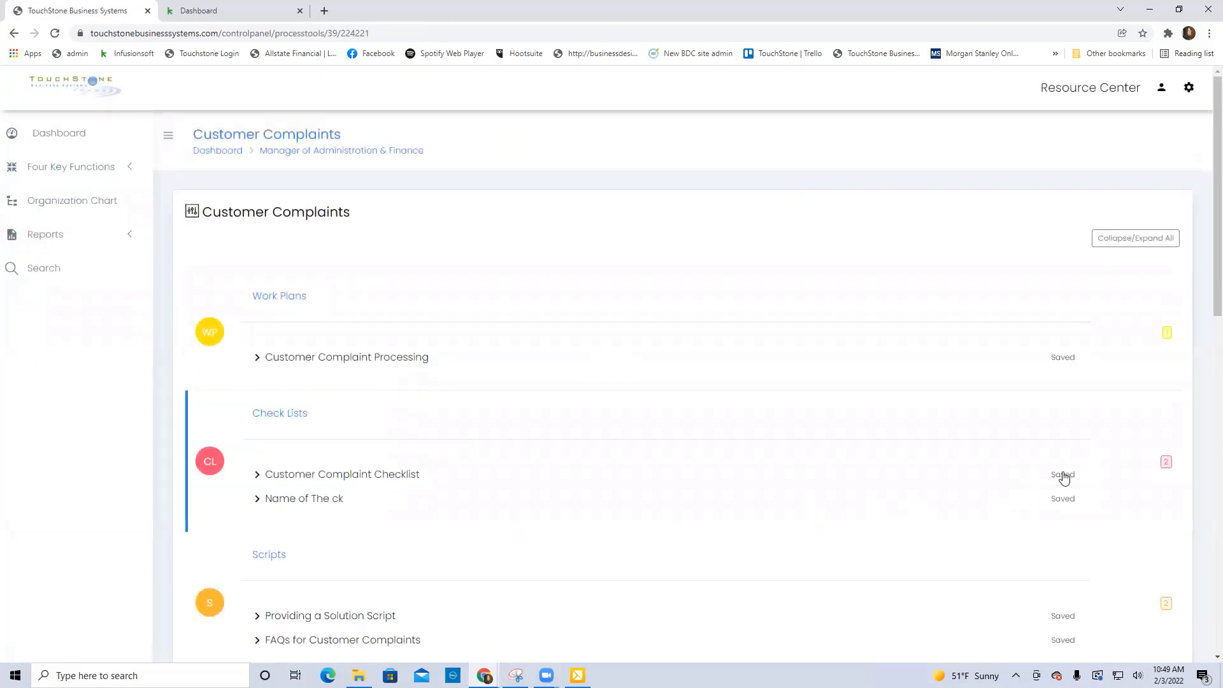
left_click(1064, 476)
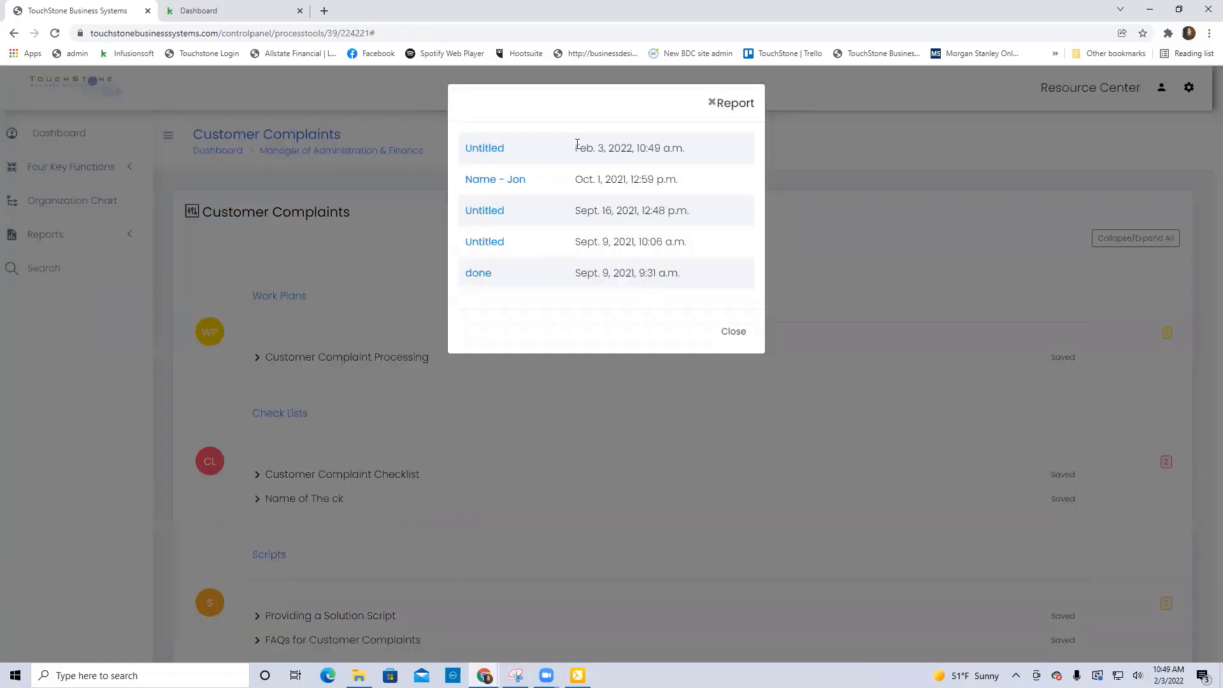
left_click(734, 335)
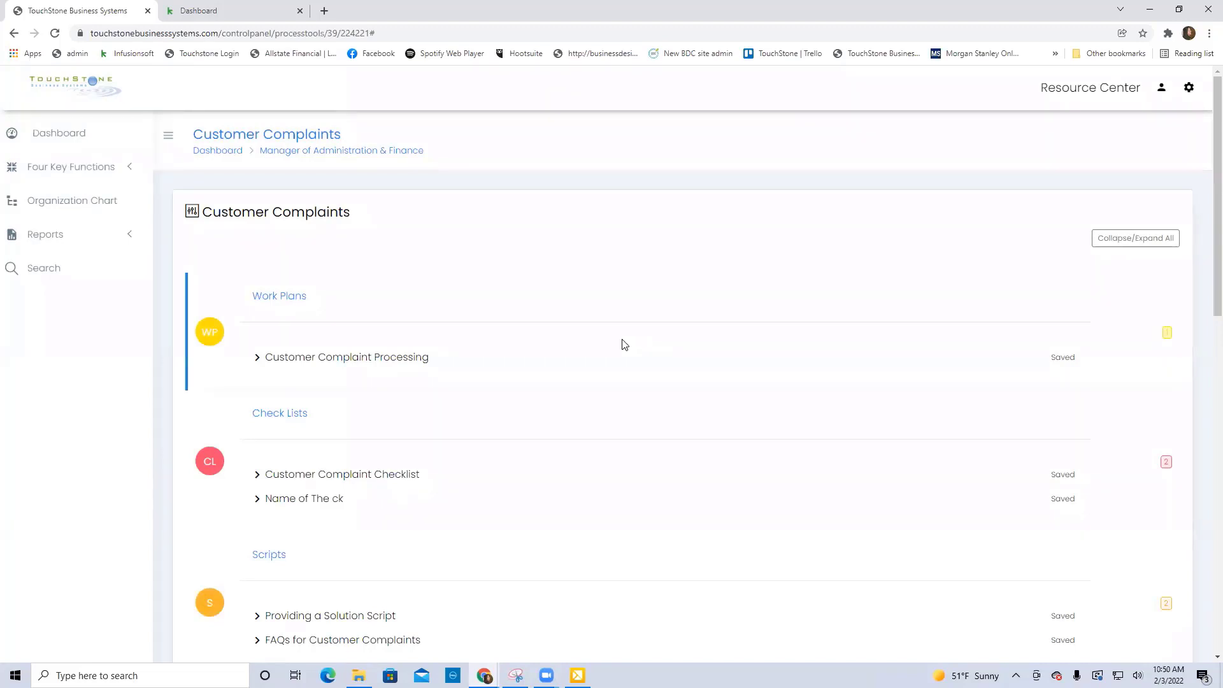
Open the Year End Checklist process under "RUNNING" The Business and review its Year End Checklist custom form.
left_click(88, 173)
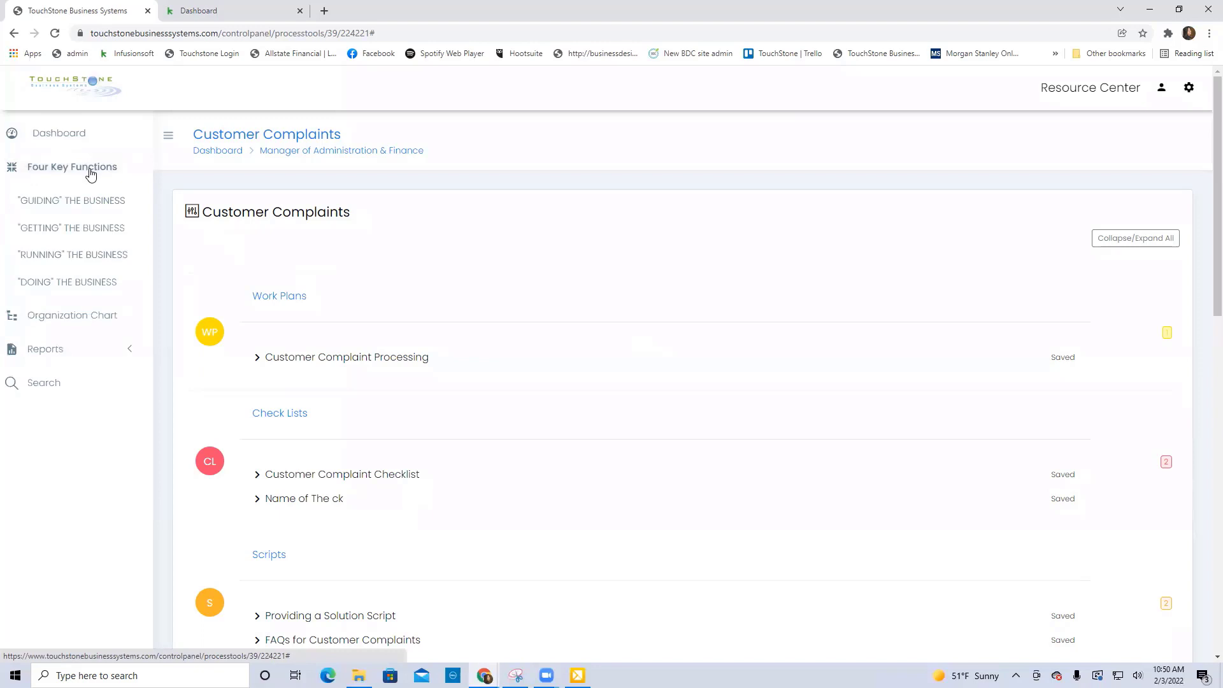
left_click(91, 259)
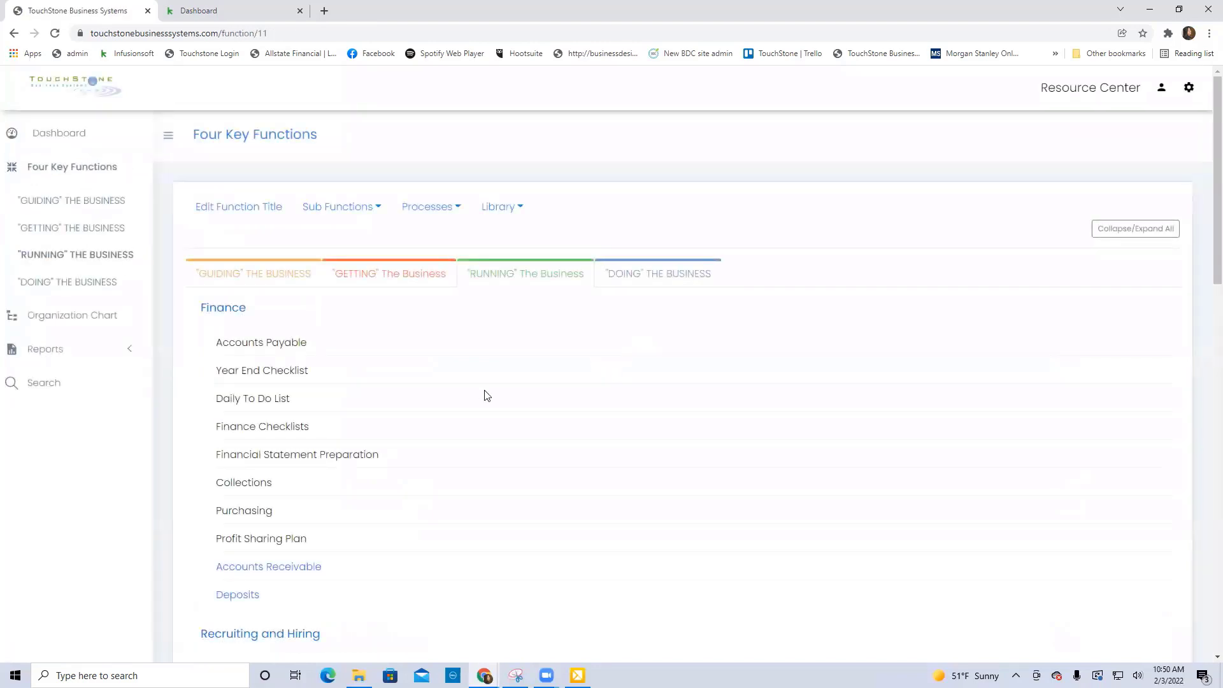
scroll(487, 395, "down", 2)
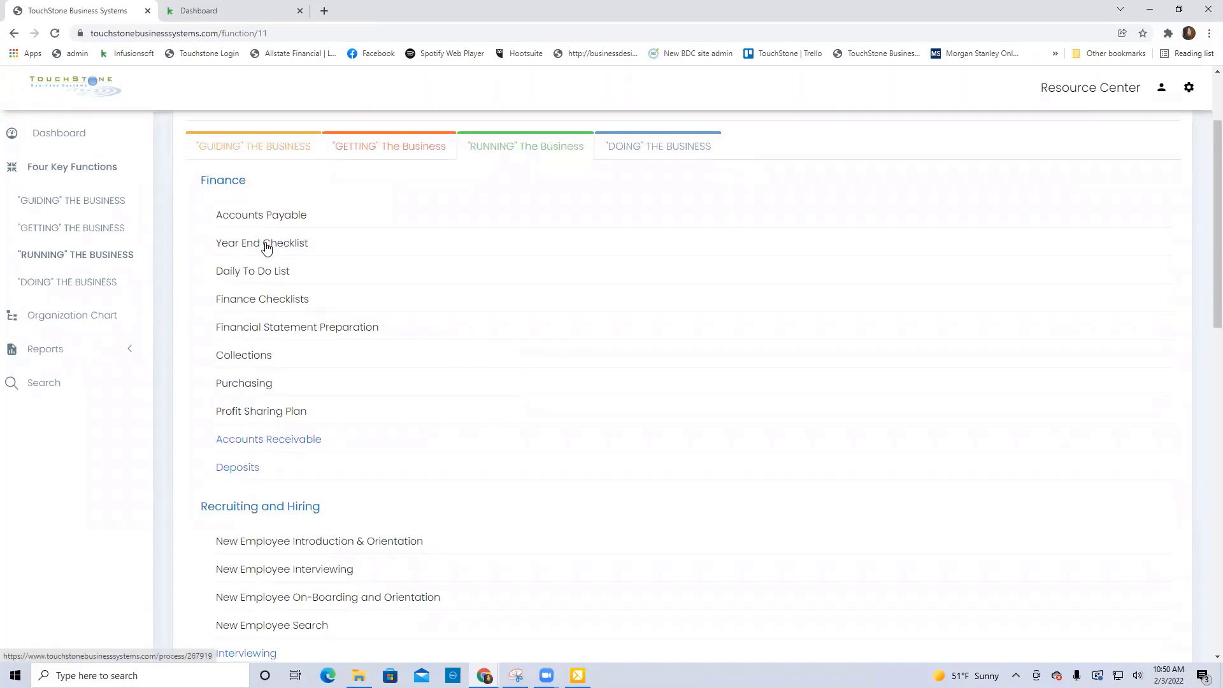
left_click(266, 248)
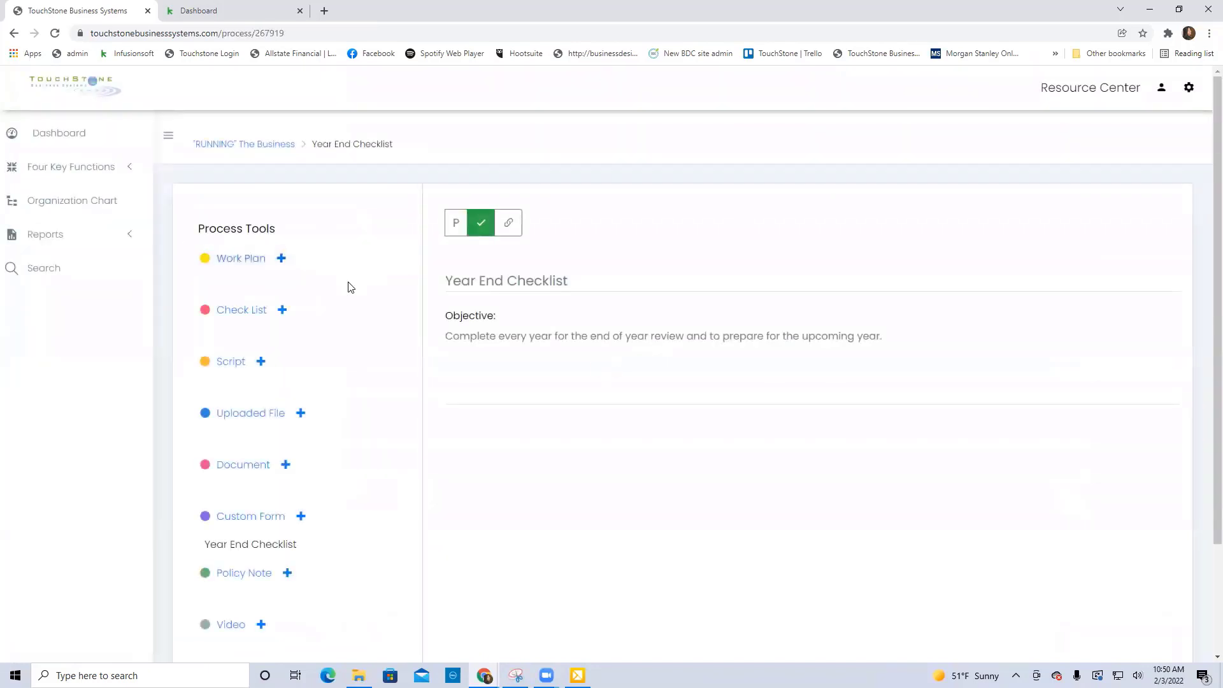
left_click(276, 547)
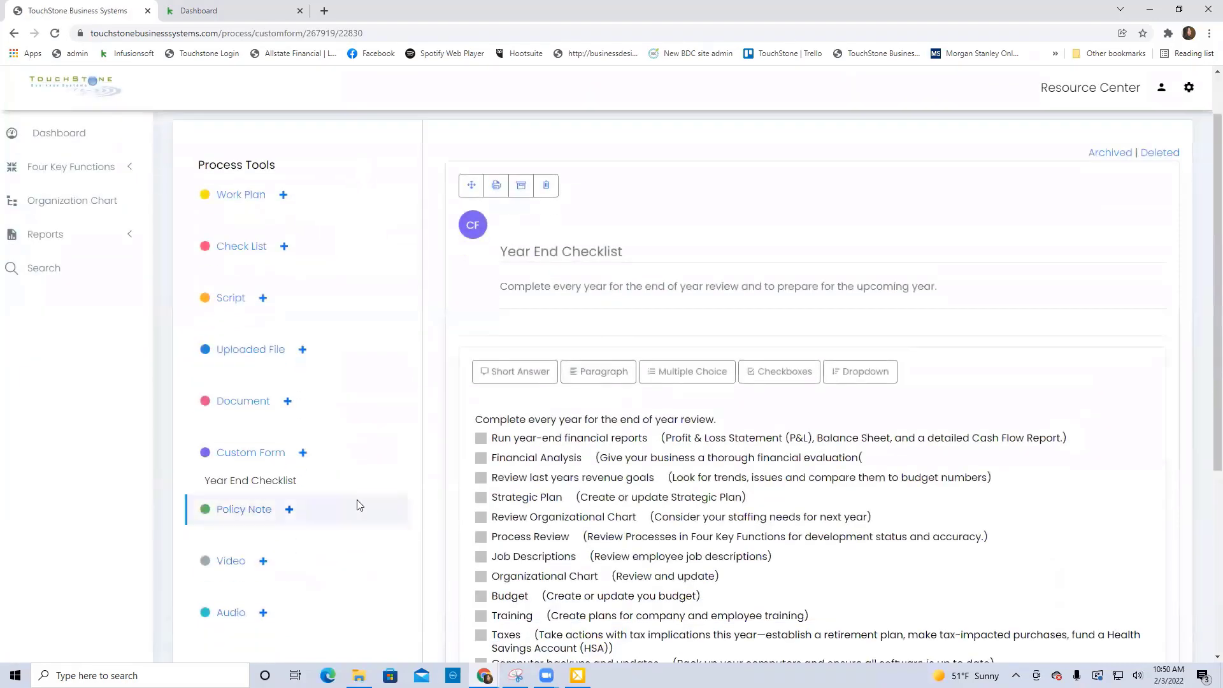
scroll(408, 500, "down", 2)
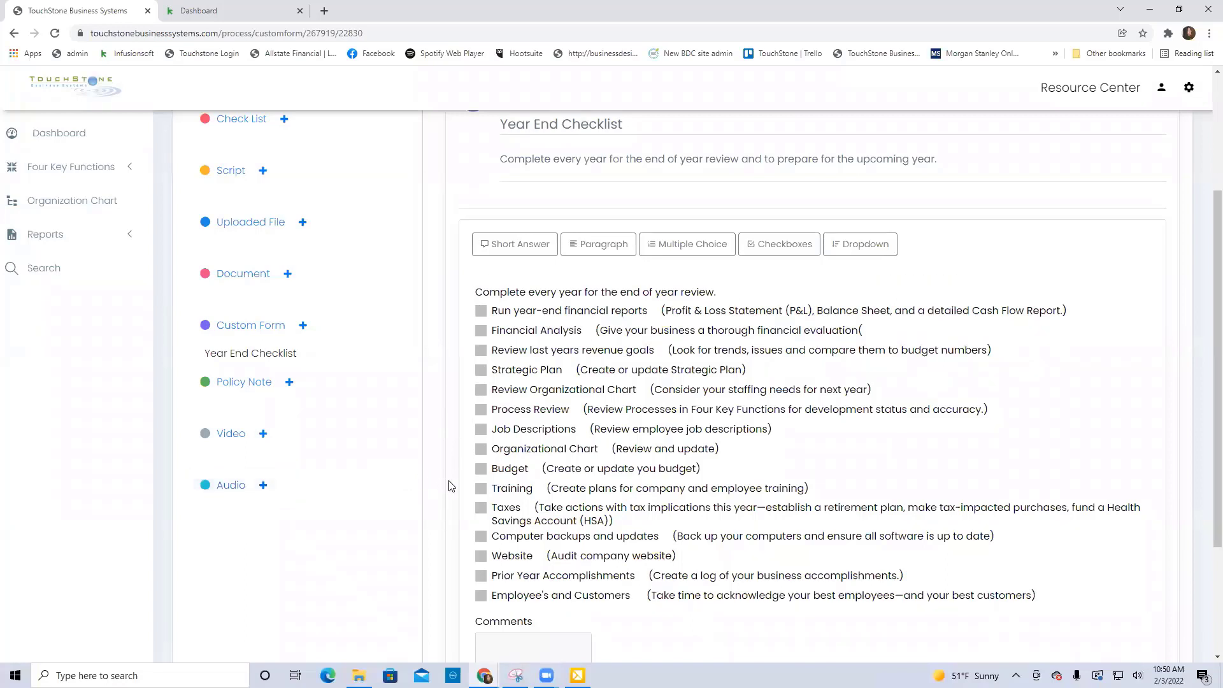
scroll(449, 486, "up", 3)
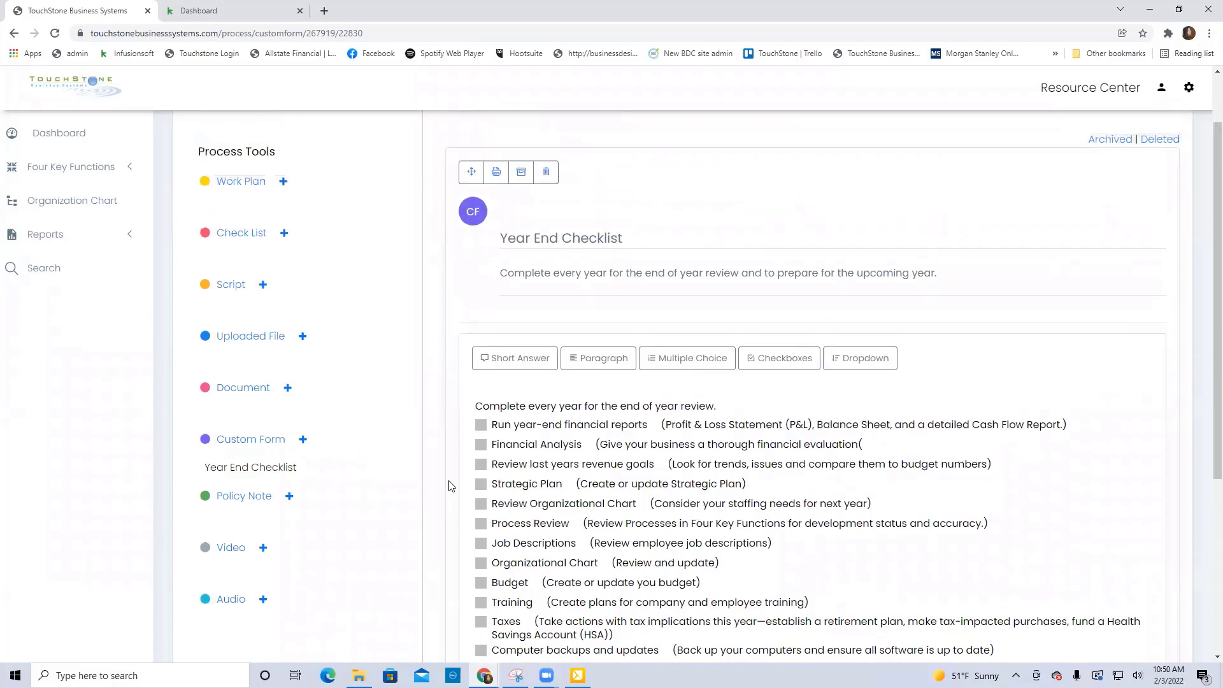
left_click(372, 148)
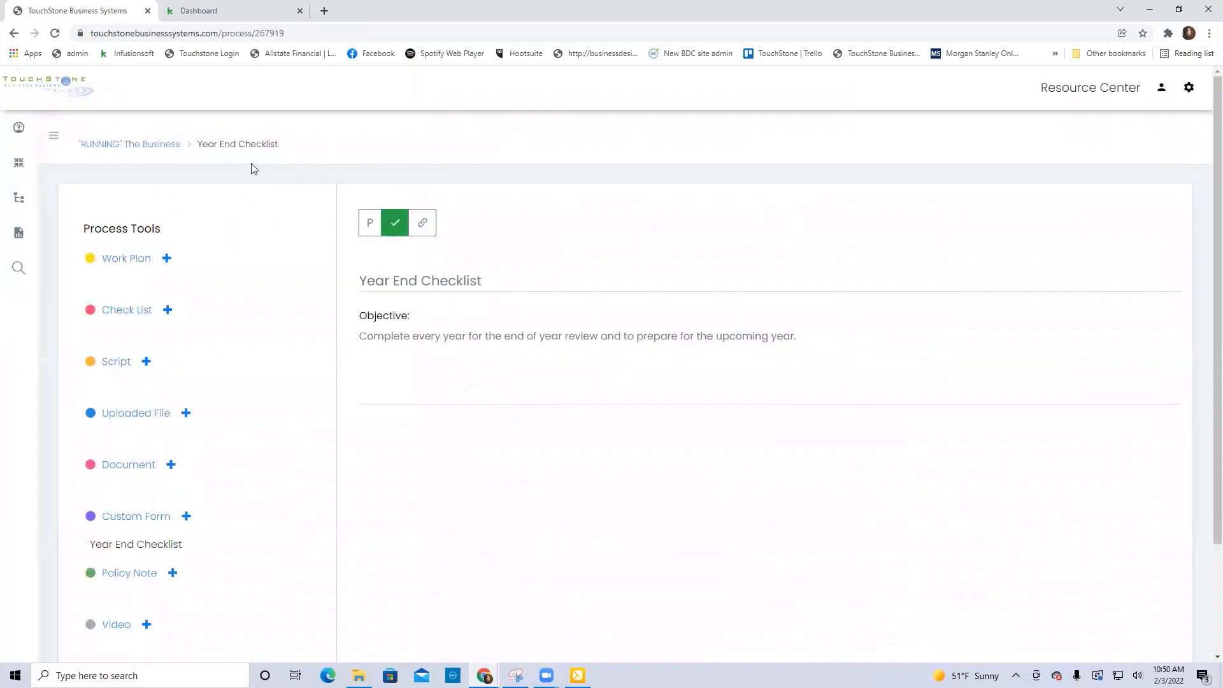
Open the Daily To Do List process under "RUNNING" The Business and review the items of its Daily to do List check list.
left_click(164, 146)
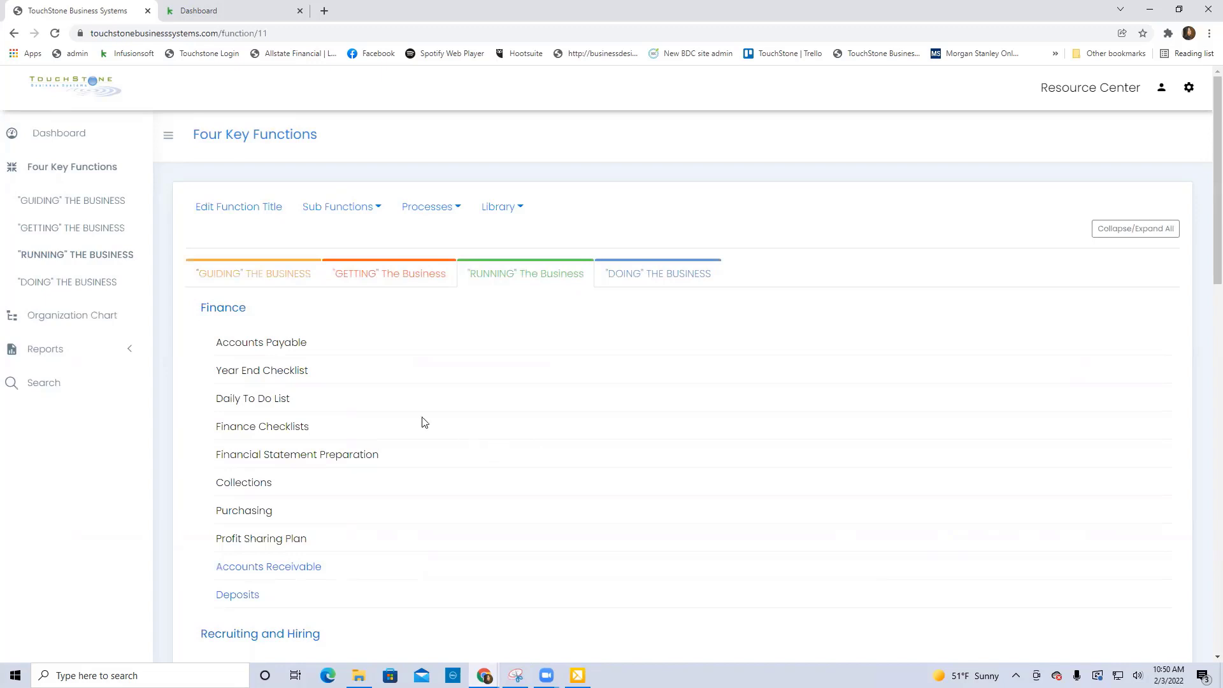
left_click(249, 404)
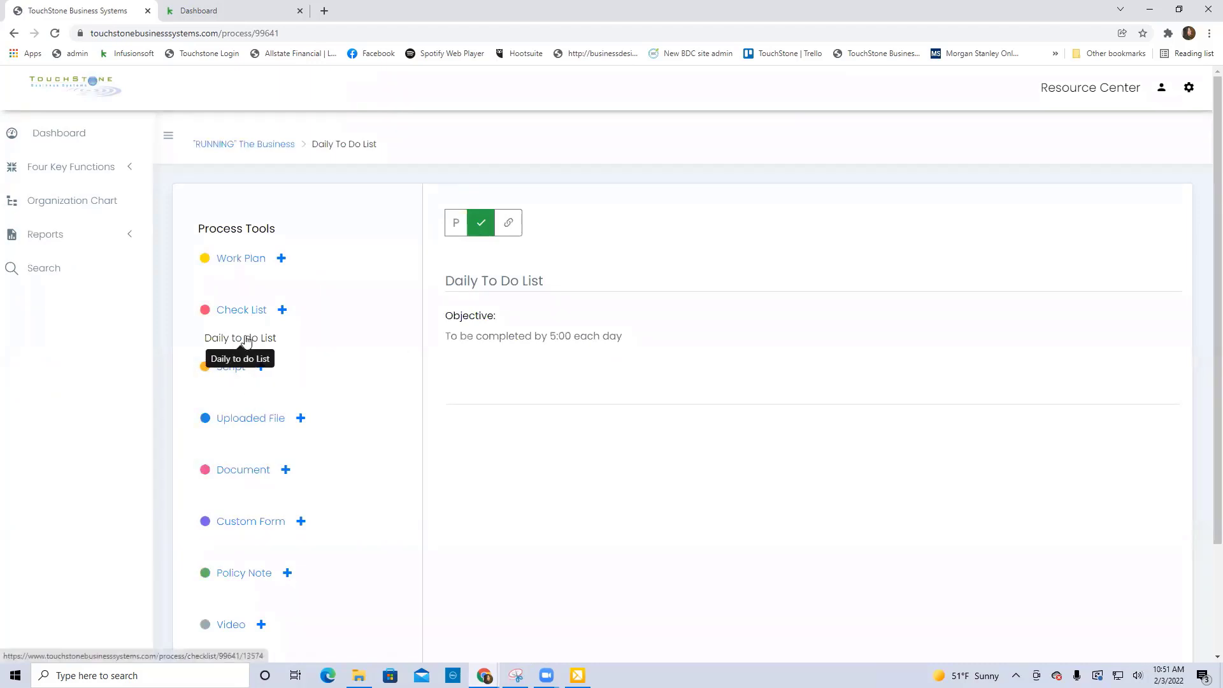
left_click(246, 340)
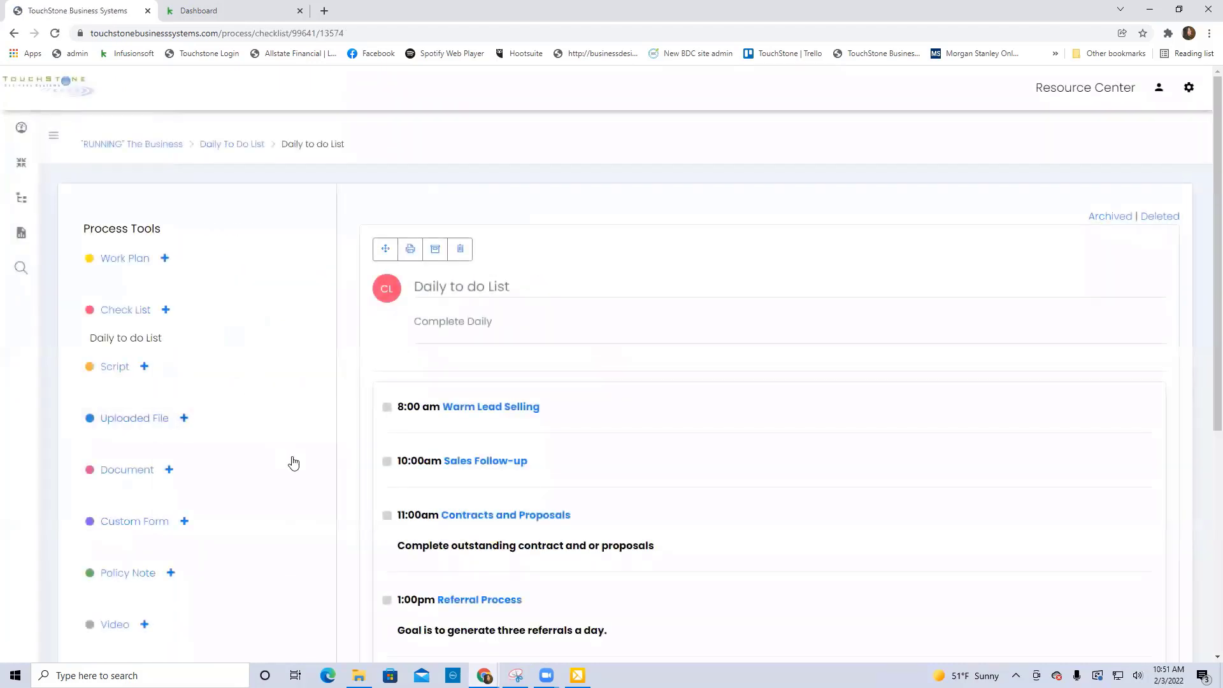
scroll(293, 462, "down", 2)
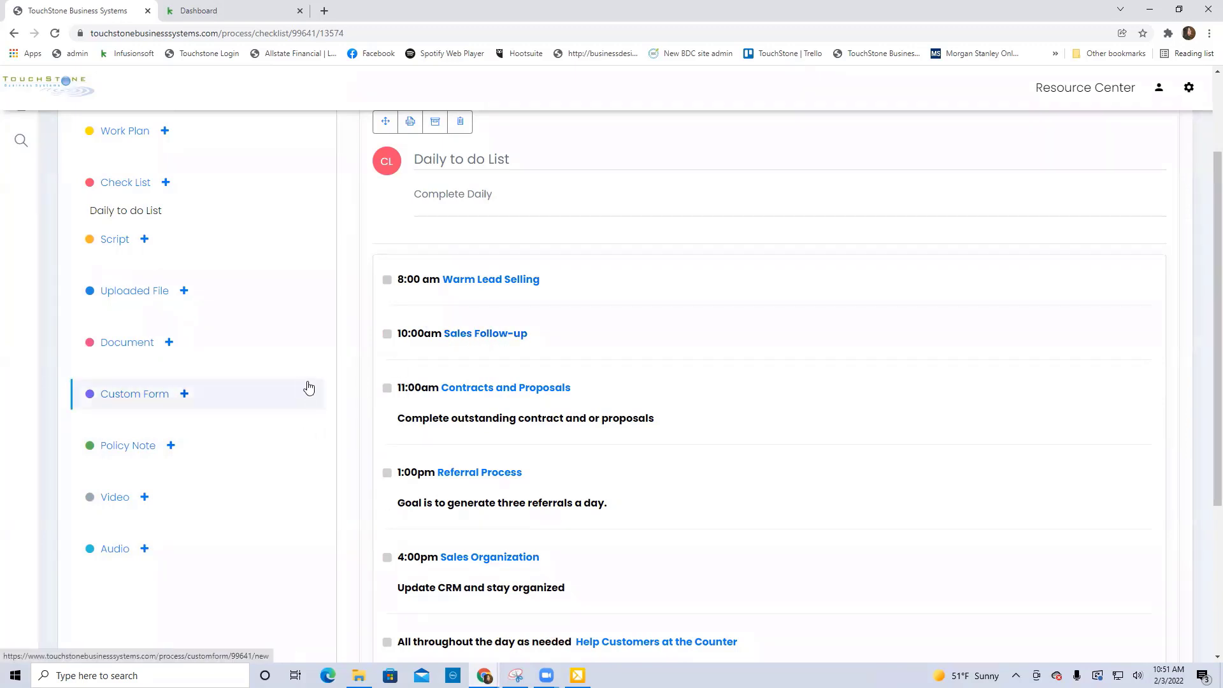
scroll(309, 386, "down", 1)
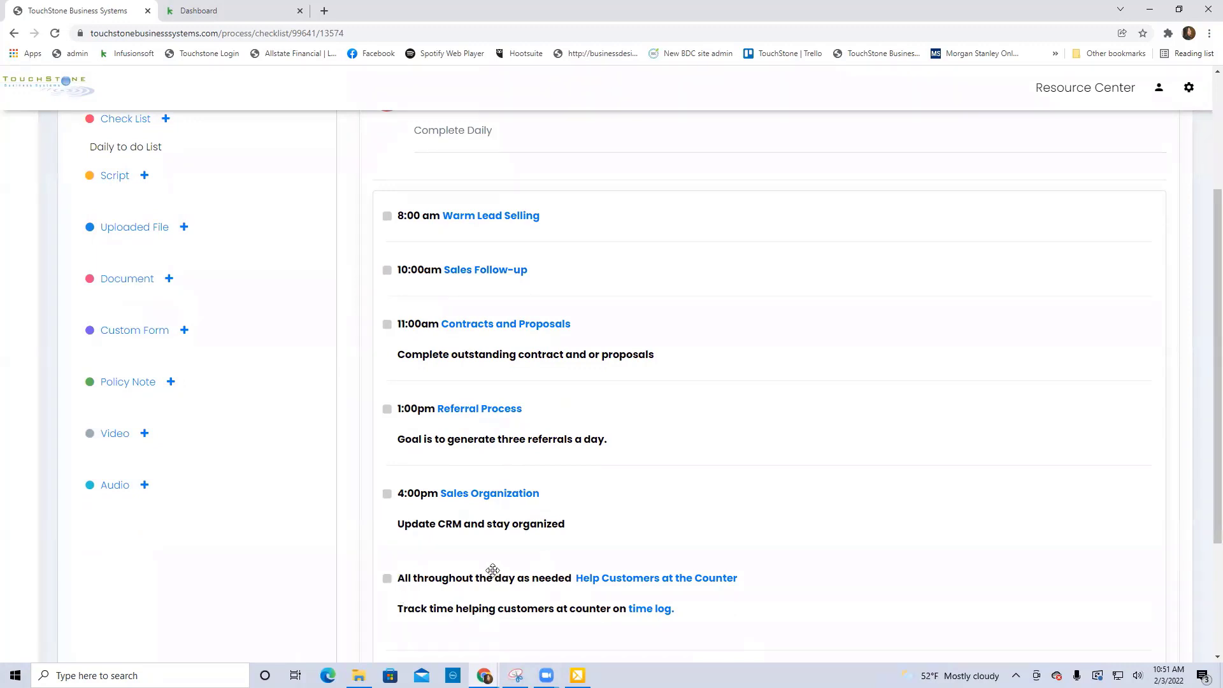
scroll(917, 484, "up", 3)
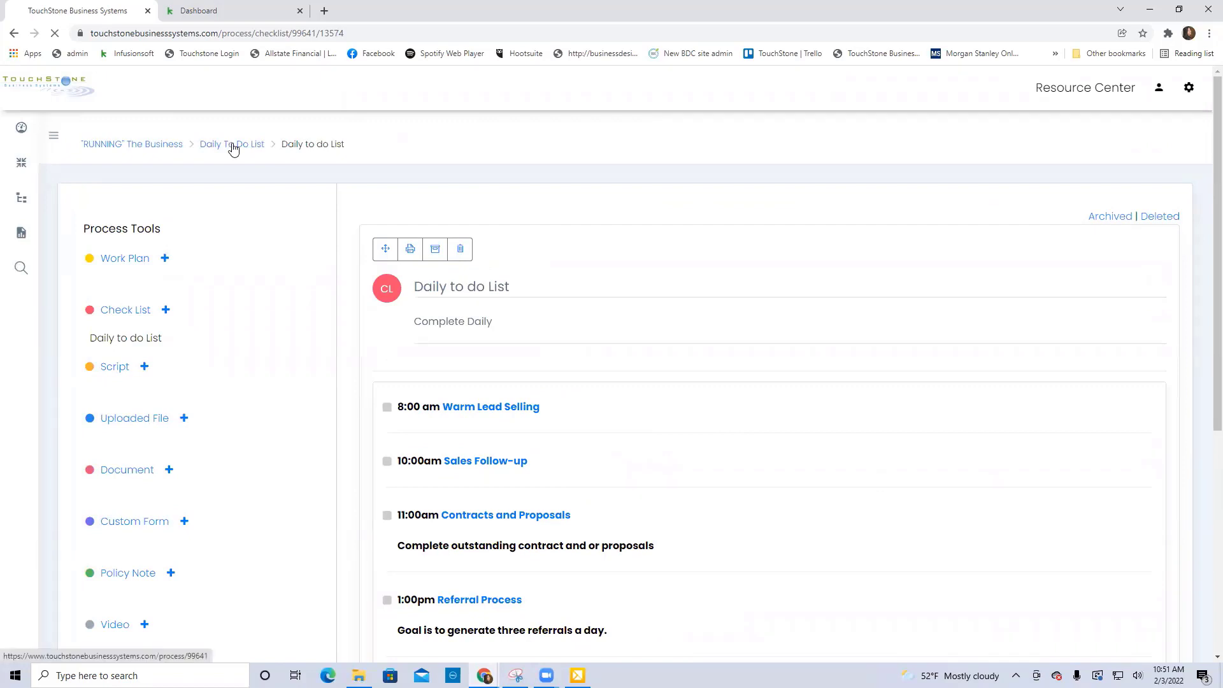
left_click(232, 144)
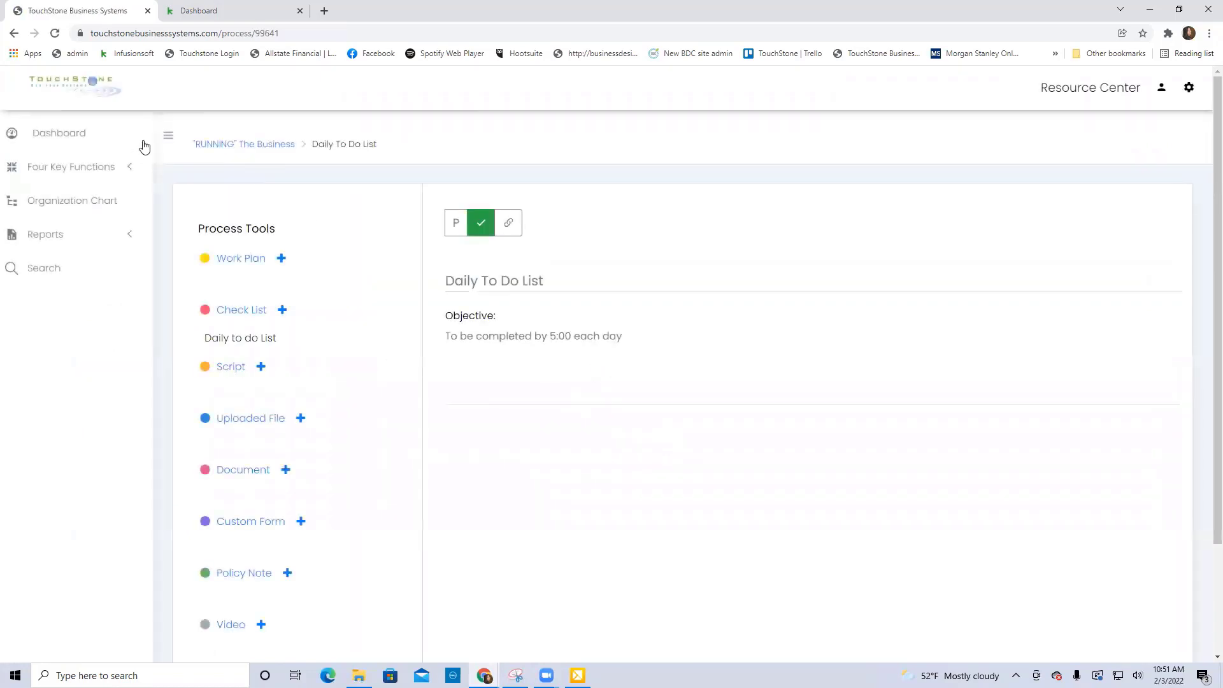
View the check lists in the Finance Checklists process and return to the "RUNNING" The Business function.
left_click(251, 146)
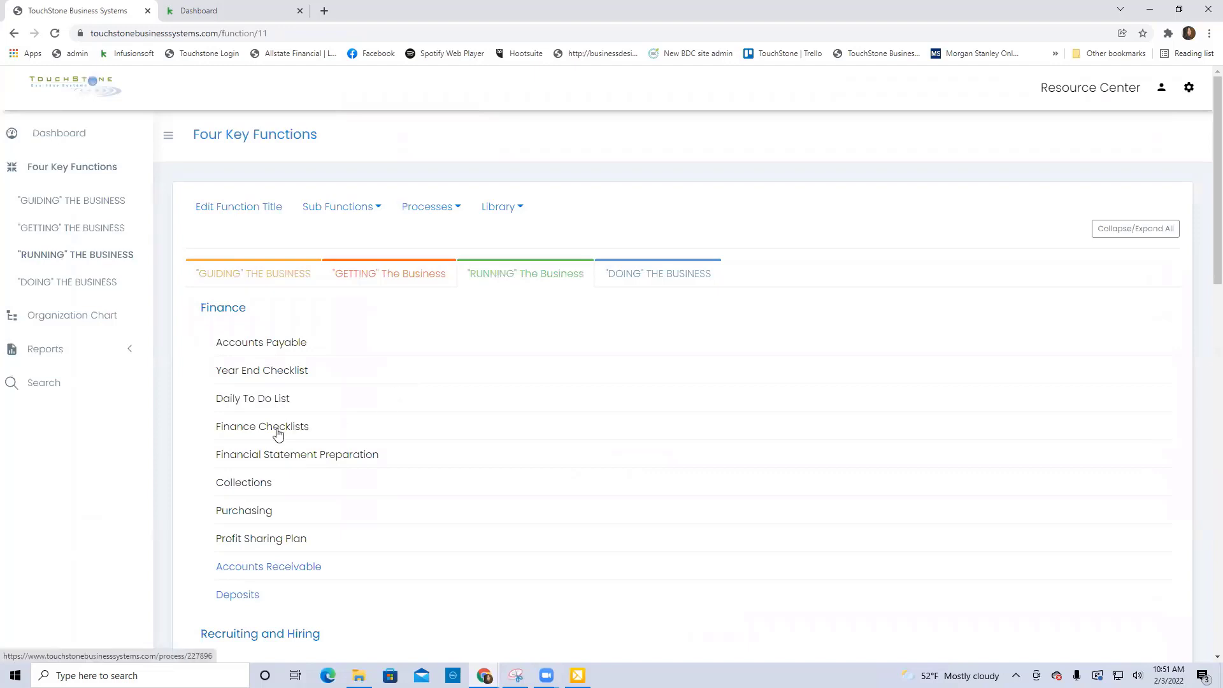
left_click(296, 429)
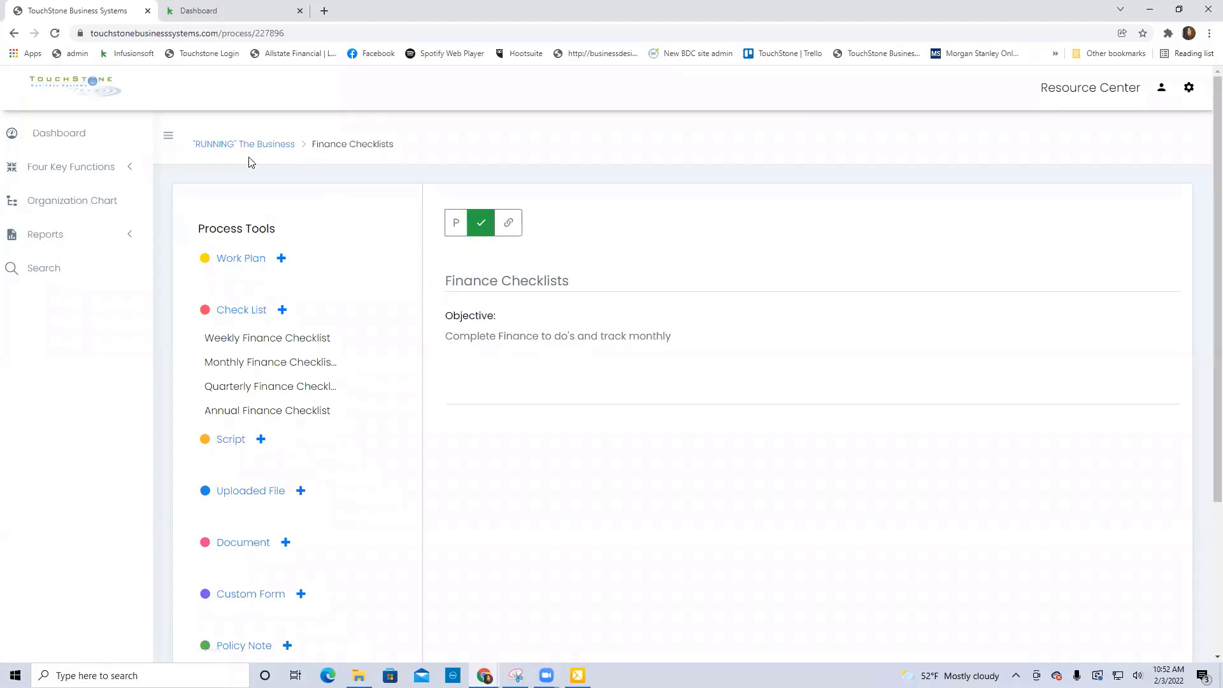
left_click(220, 147)
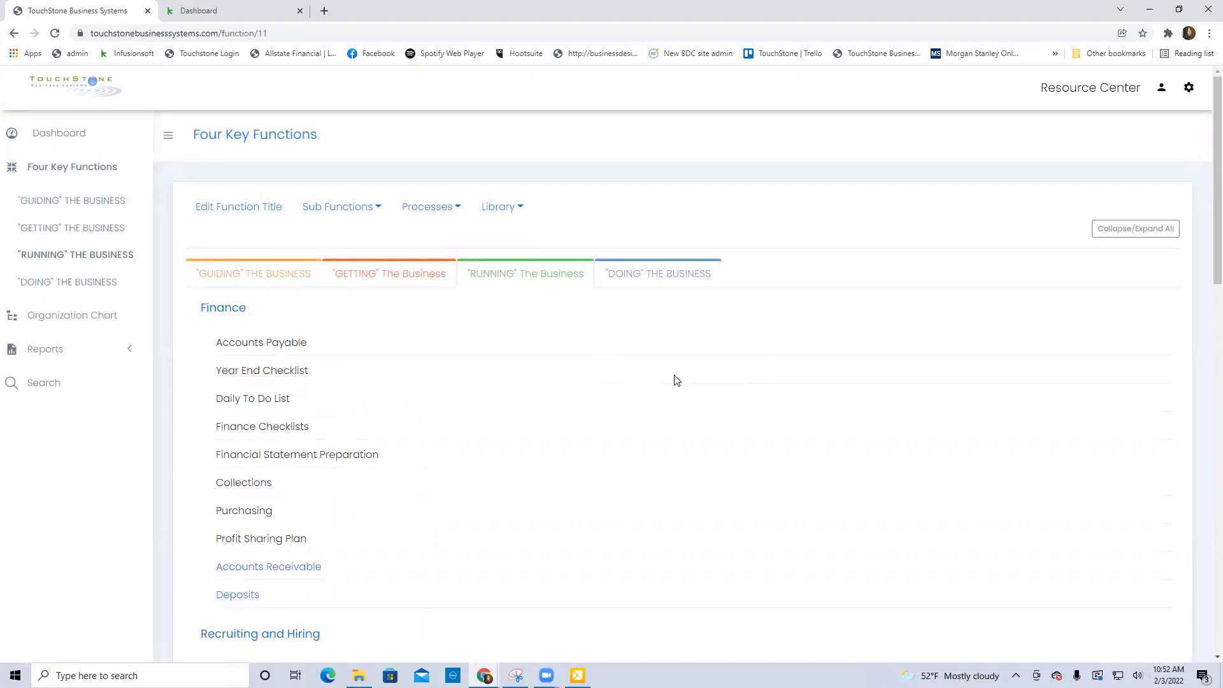
View the Manager of Administration & Finance control panel, and open the Management Review Report to look through its user choices.
left_click(66, 137)
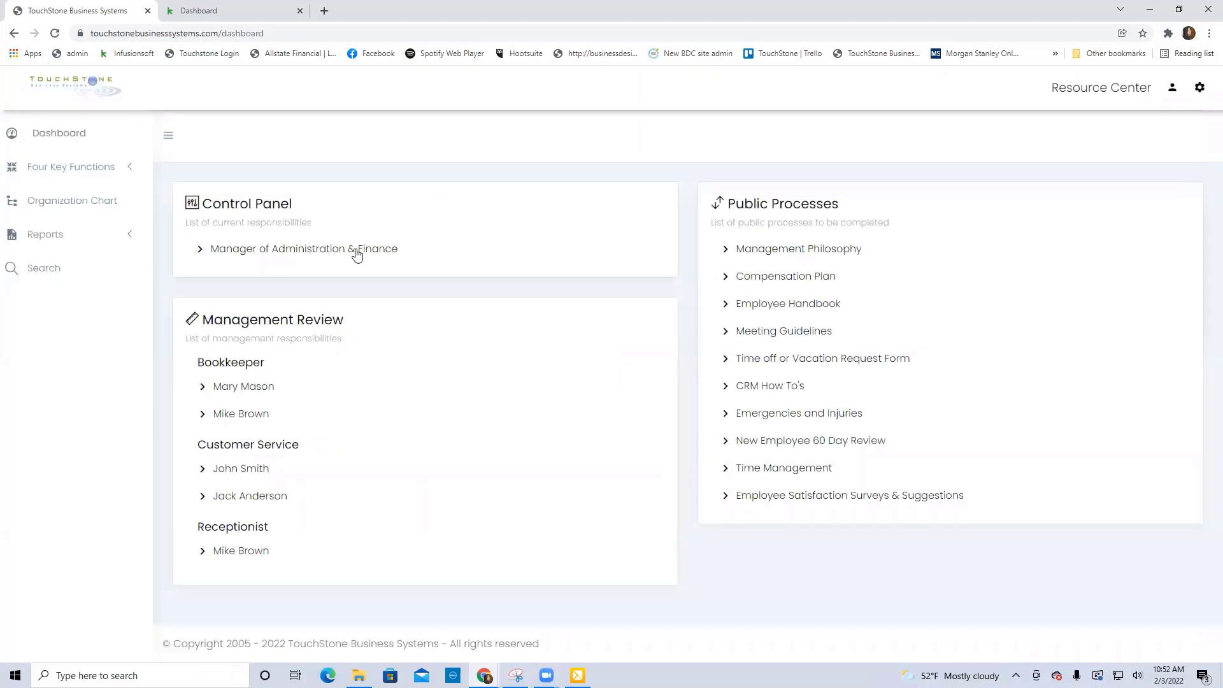
left_click(356, 252)
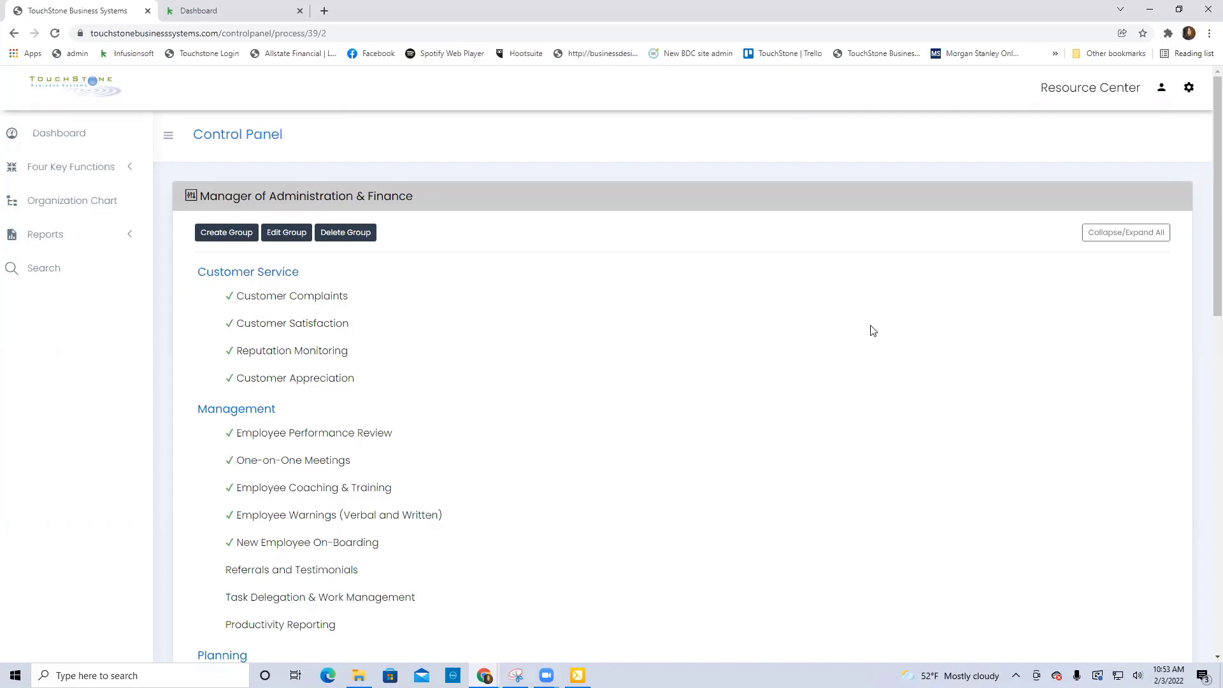
left_click(44, 239)
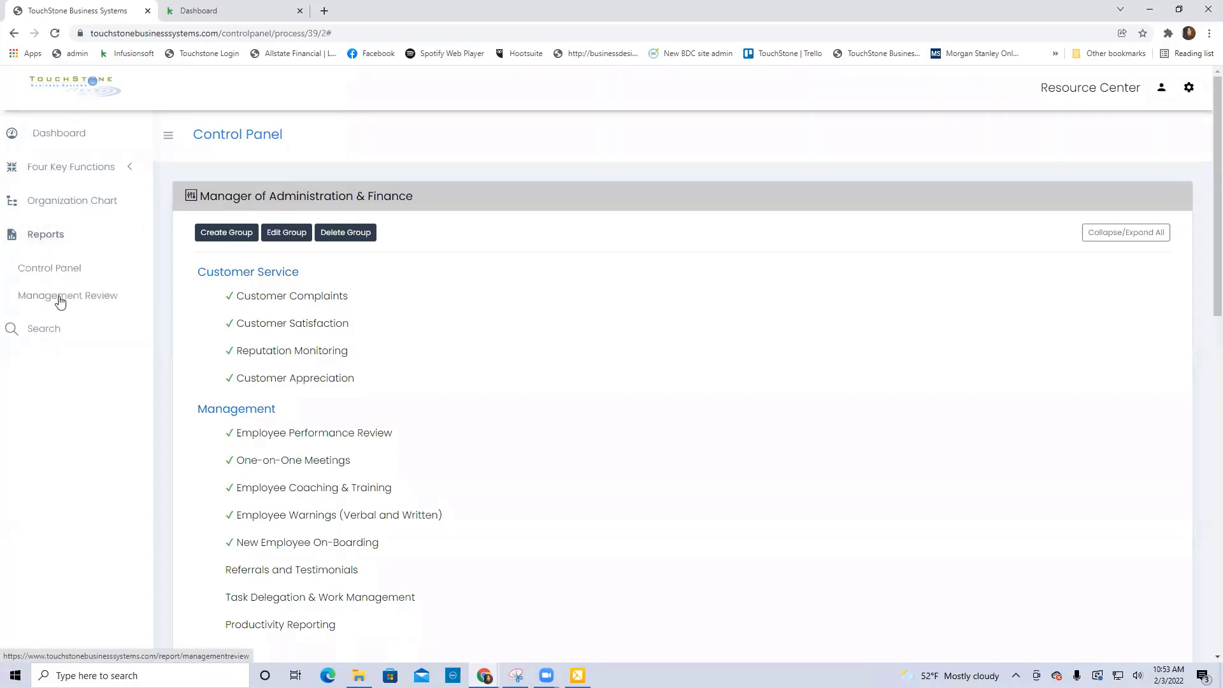
left_click(60, 299)
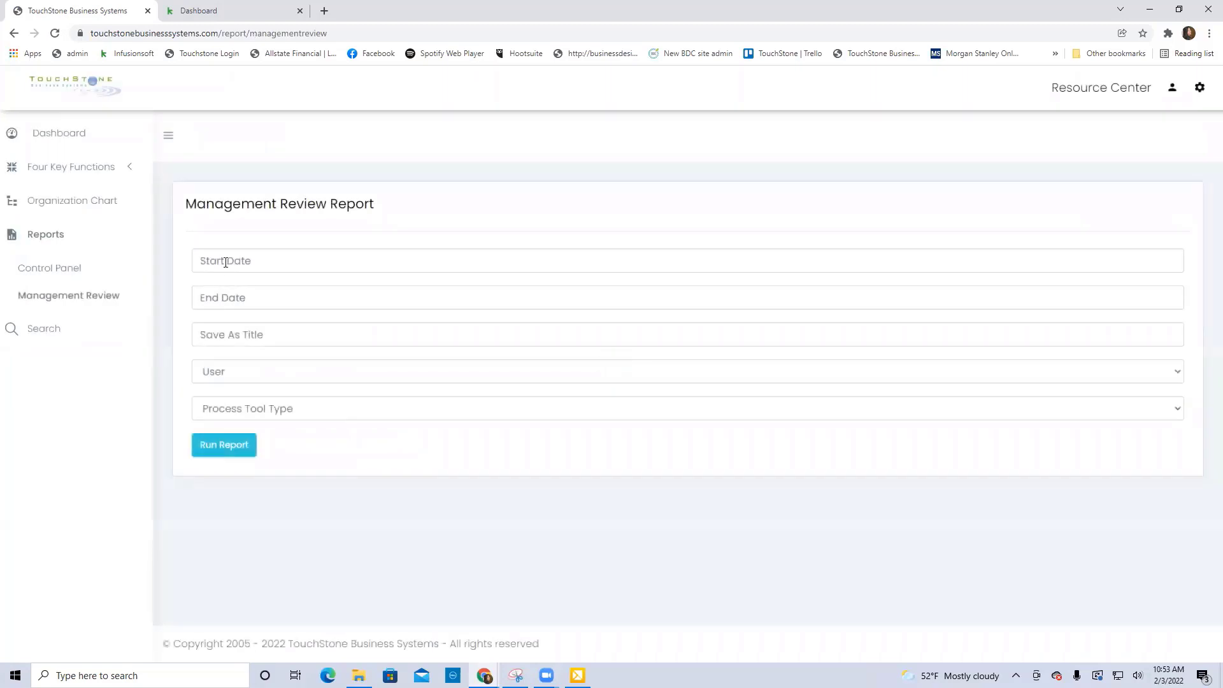
left_click(223, 372)
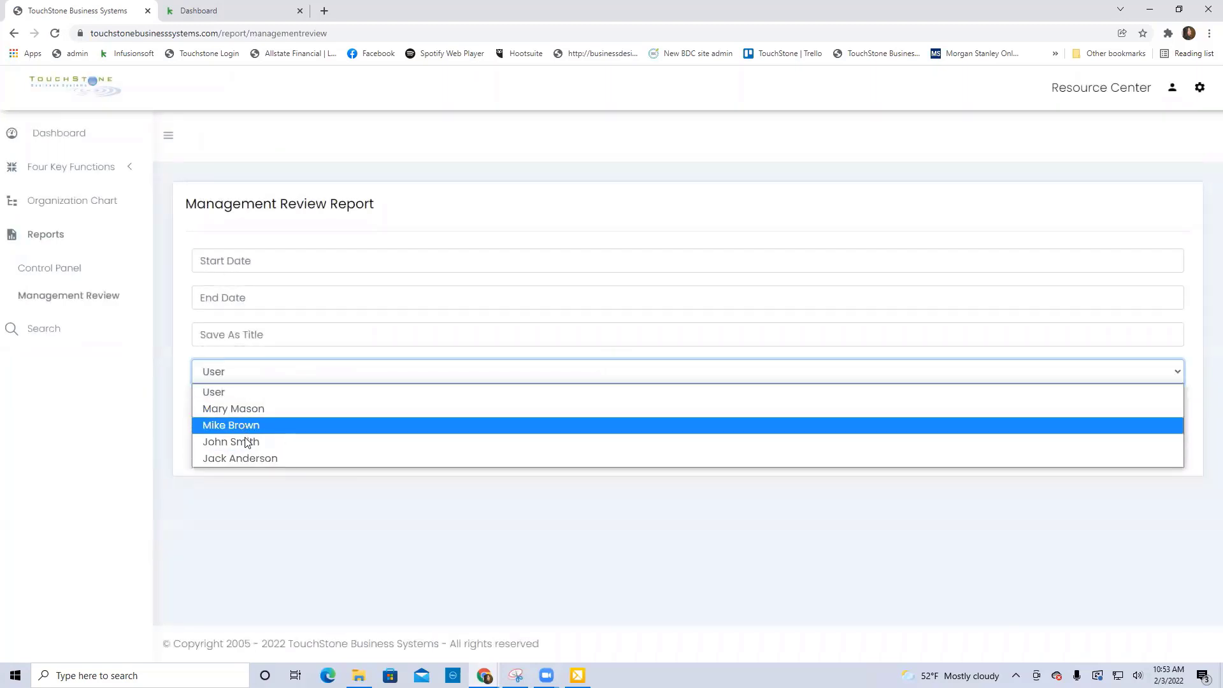
left_click(331, 515)
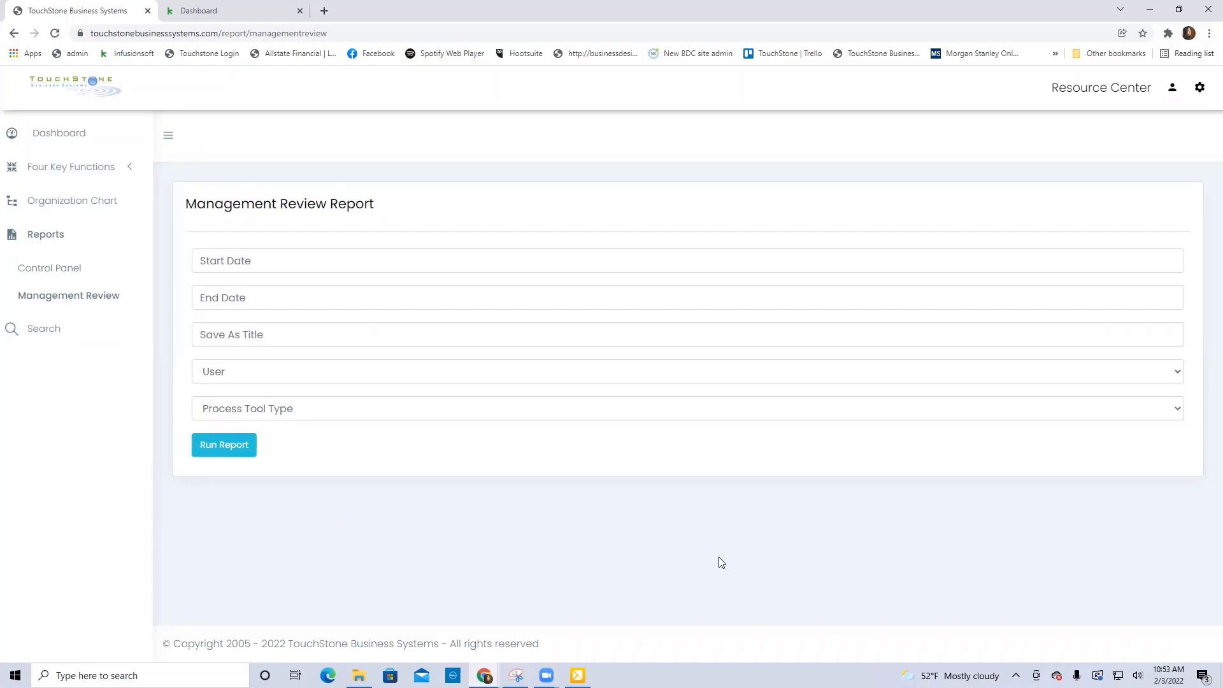
In the Manager of Administration & Finance control panel, move Reputation Monitoring above Customer Satisfaction in the Customer Service group.
left_click(71, 140)
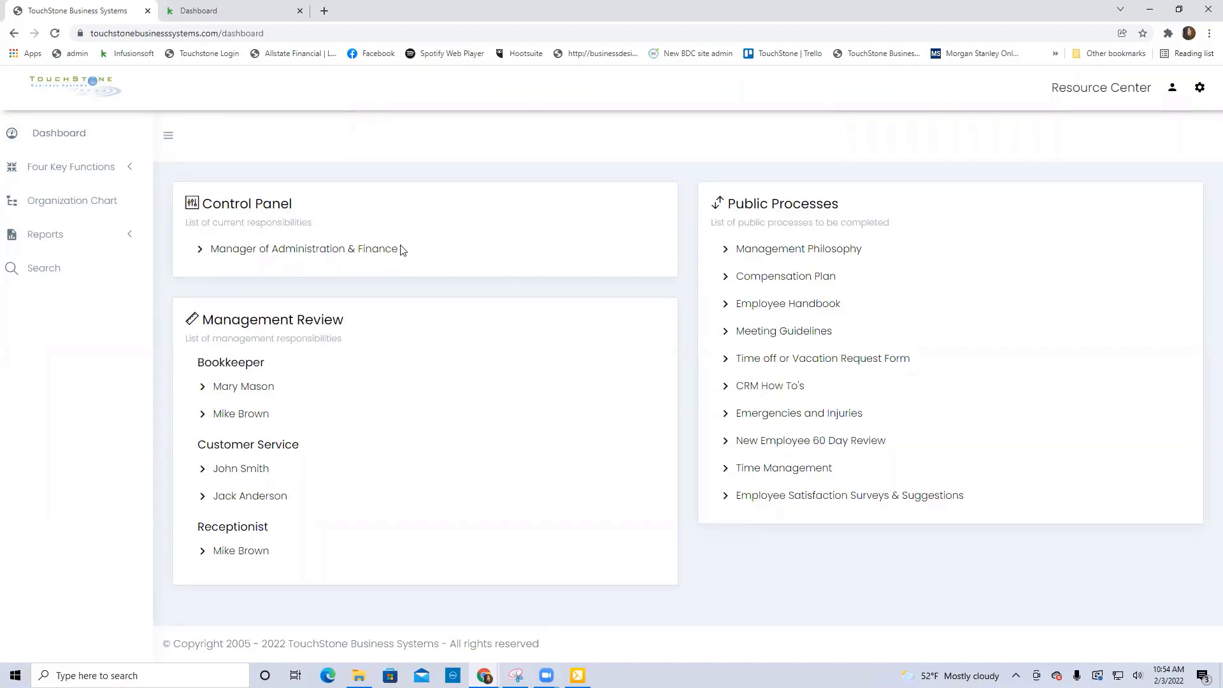
left_click(317, 256)
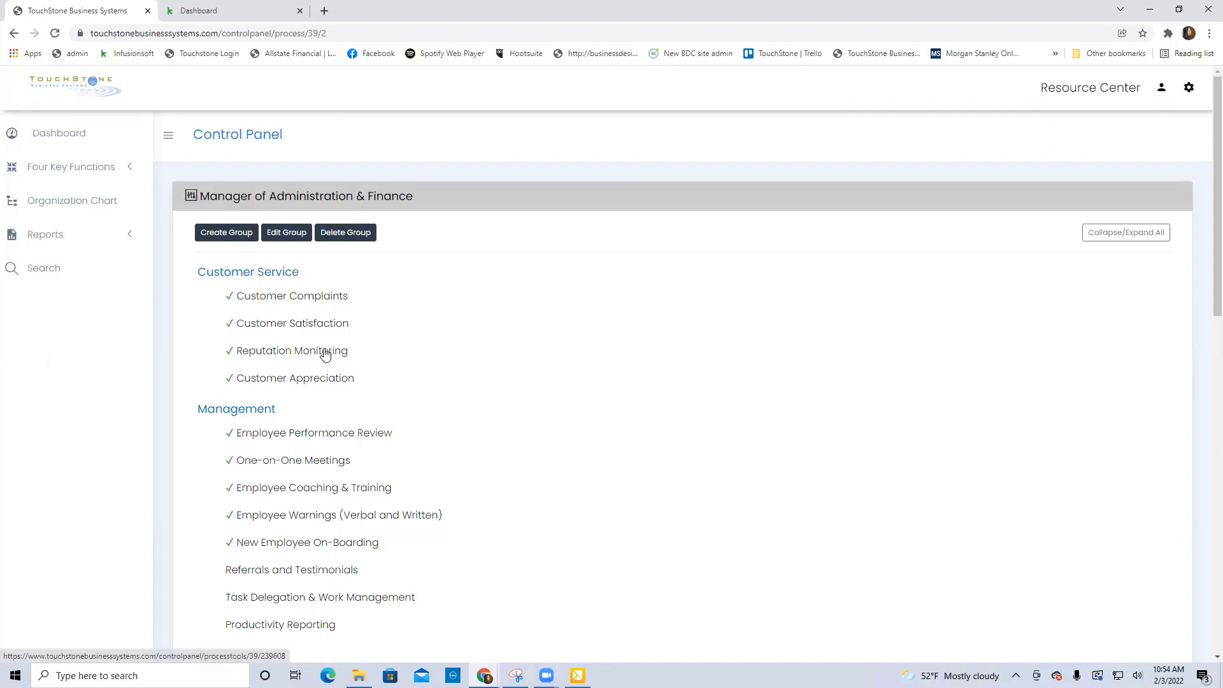
left_click_drag(325, 354, 322, 320)
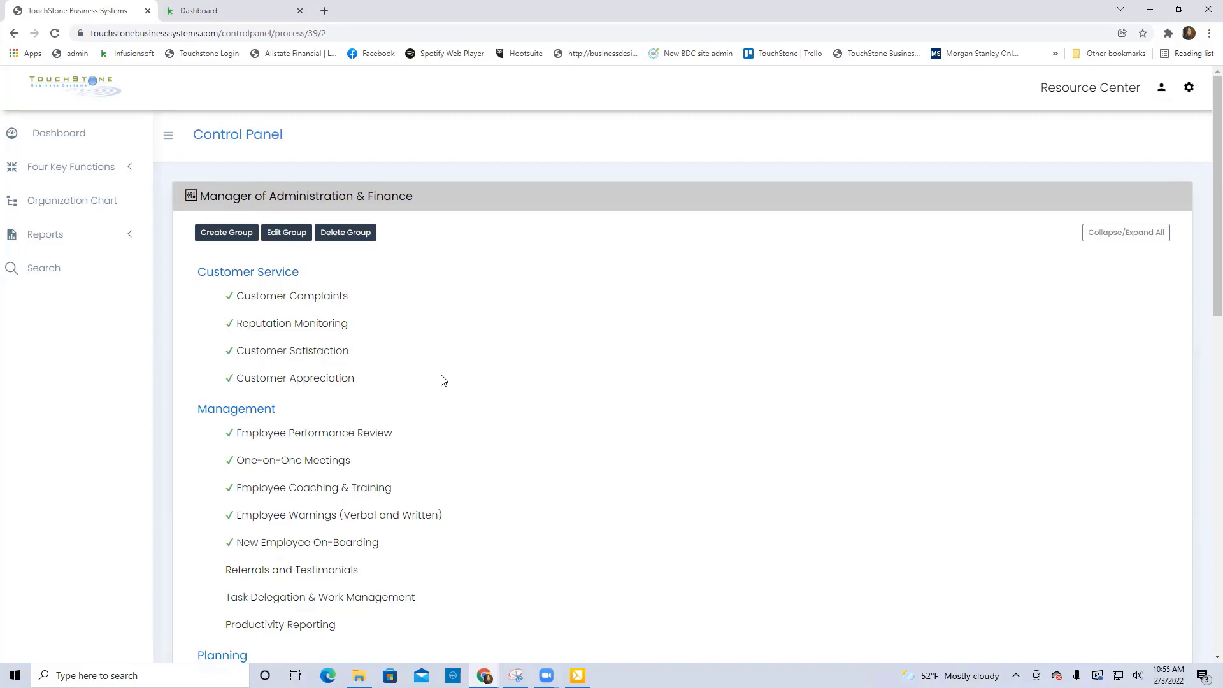
Open the Customer Satisfaction process and review its work plans, check lists, scripts, documents and custom forms.
left_click(313, 355)
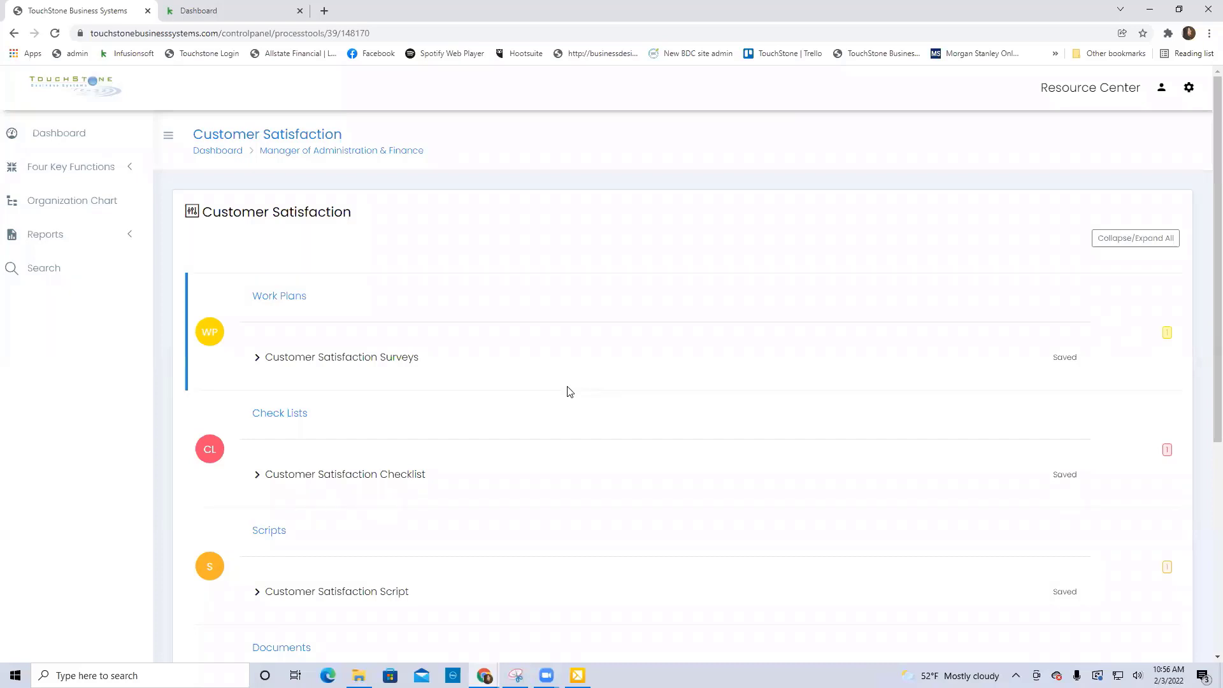
scroll(569, 392, "down", 1)
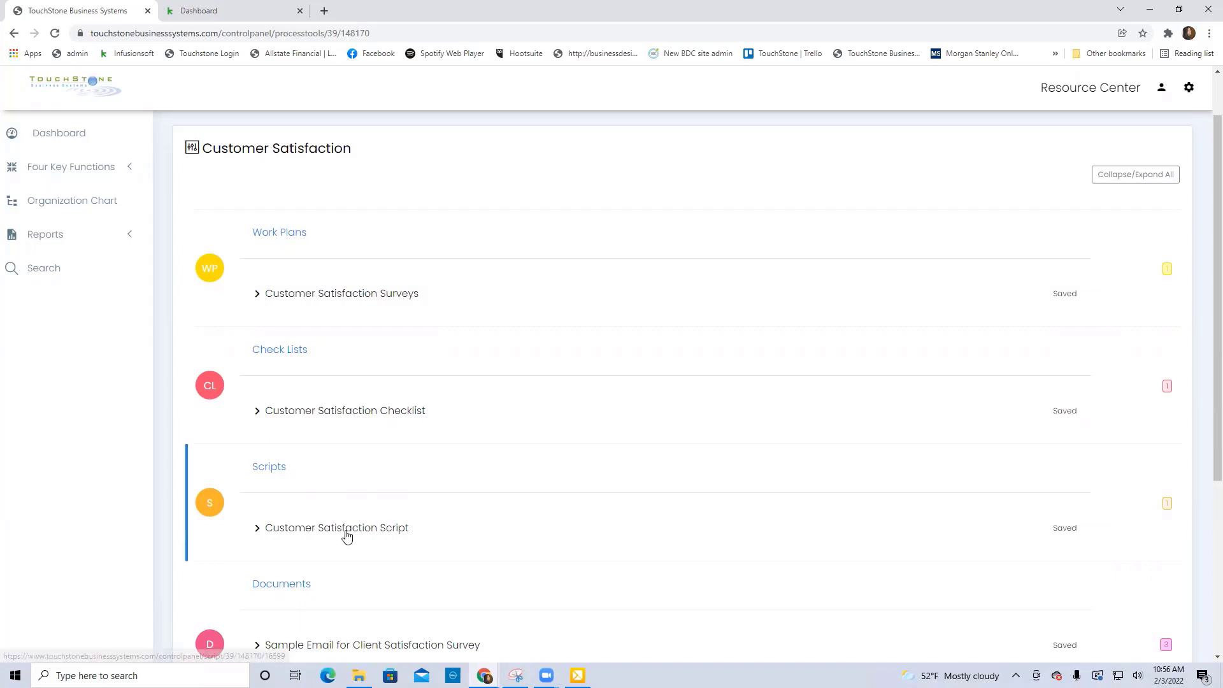
scroll(661, 500, "down", 4)
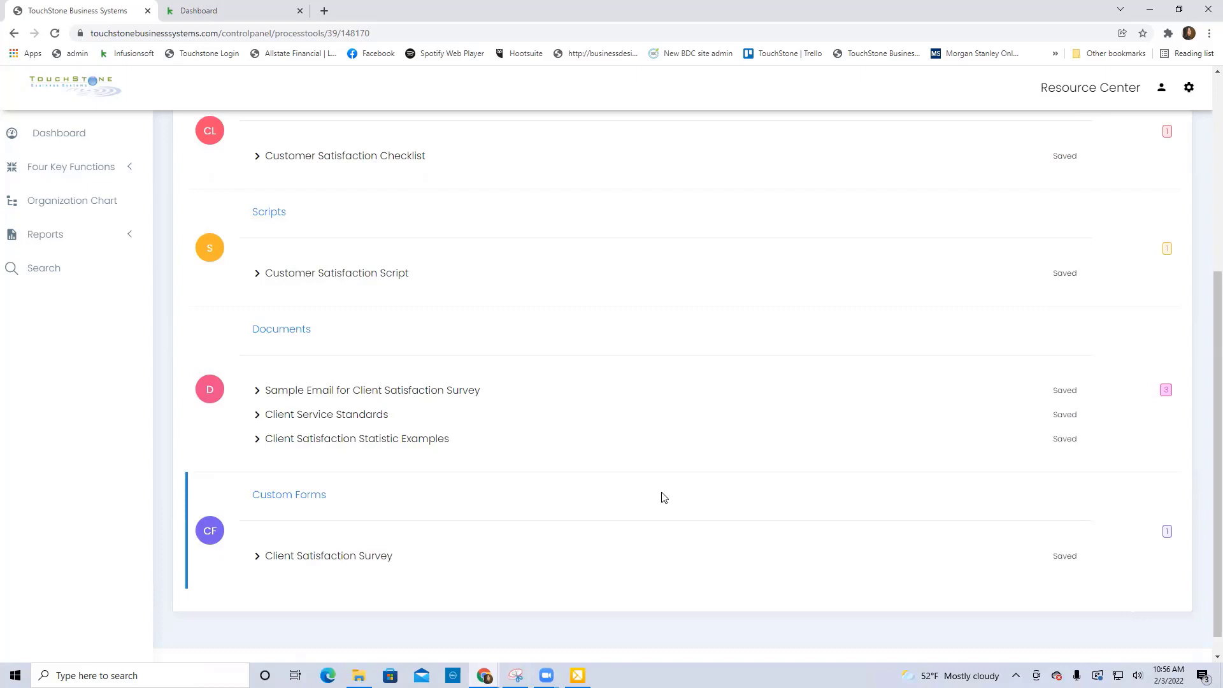
scroll(696, 437, "up", 3)
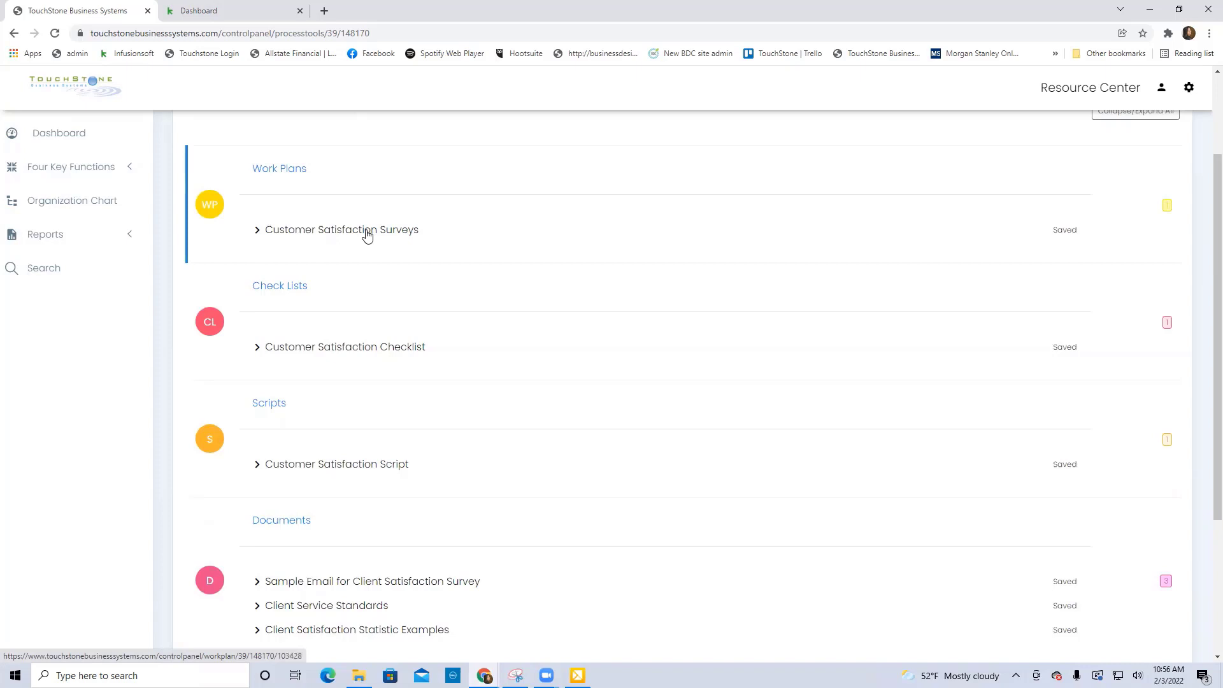
scroll(577, 322, "down", 3)
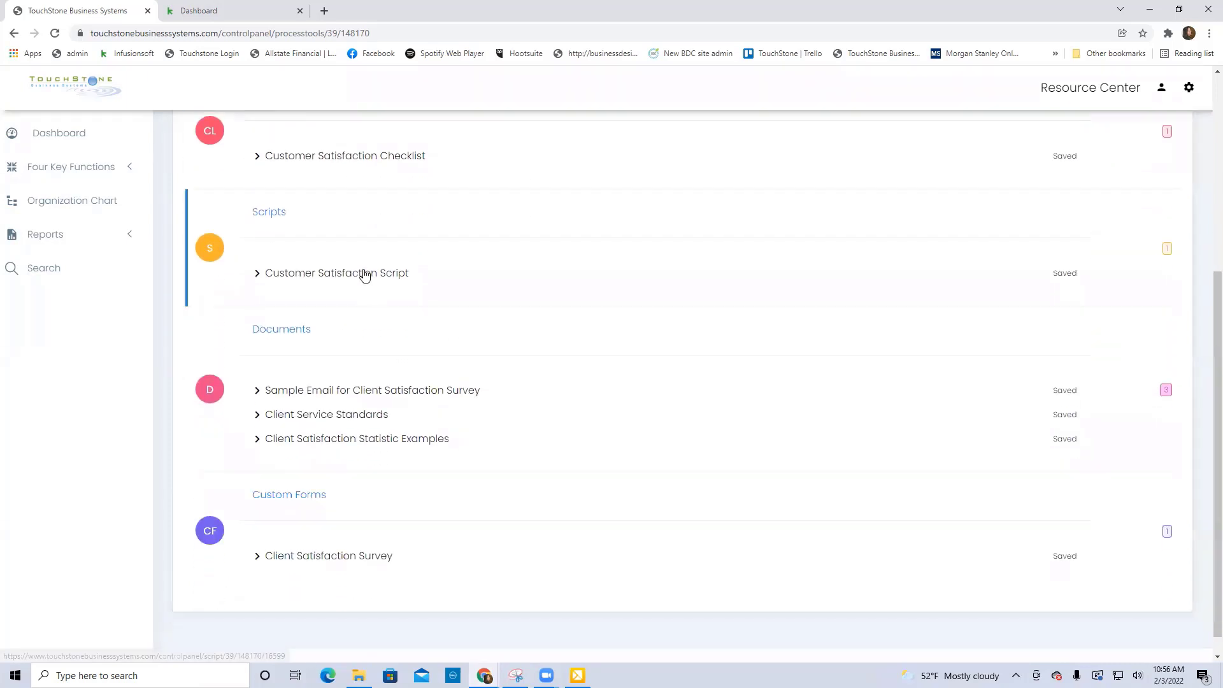
Open the Customer Satisfaction Script and read through its prompts and scripted responses.
left_click(365, 274)
scroll(727, 411, "down", 3)
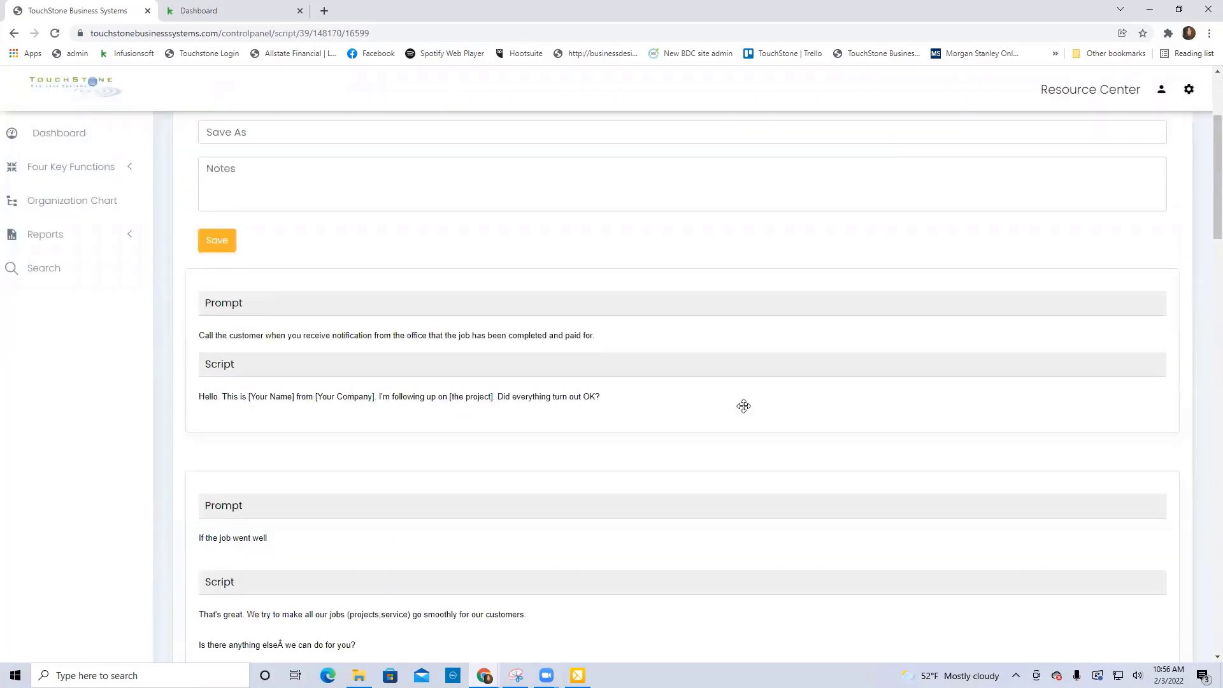
scroll(757, 468, "down", 2)
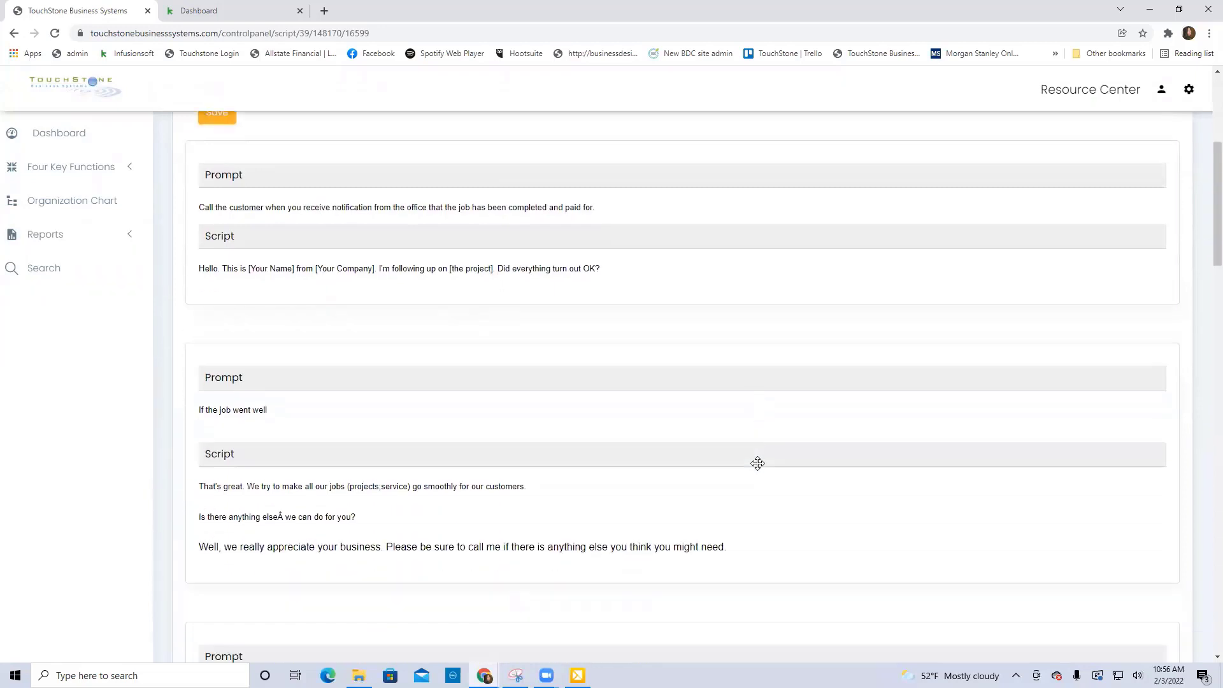
scroll(873, 451, "up", 2)
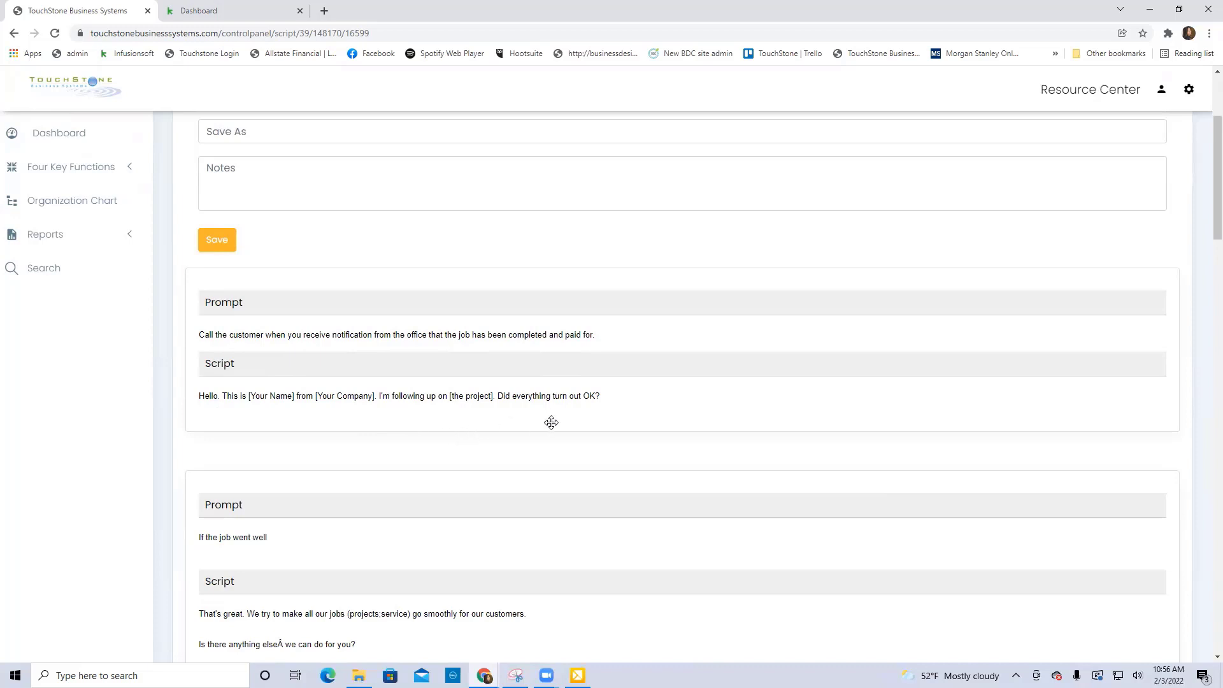
scroll(688, 418, "down", 2)
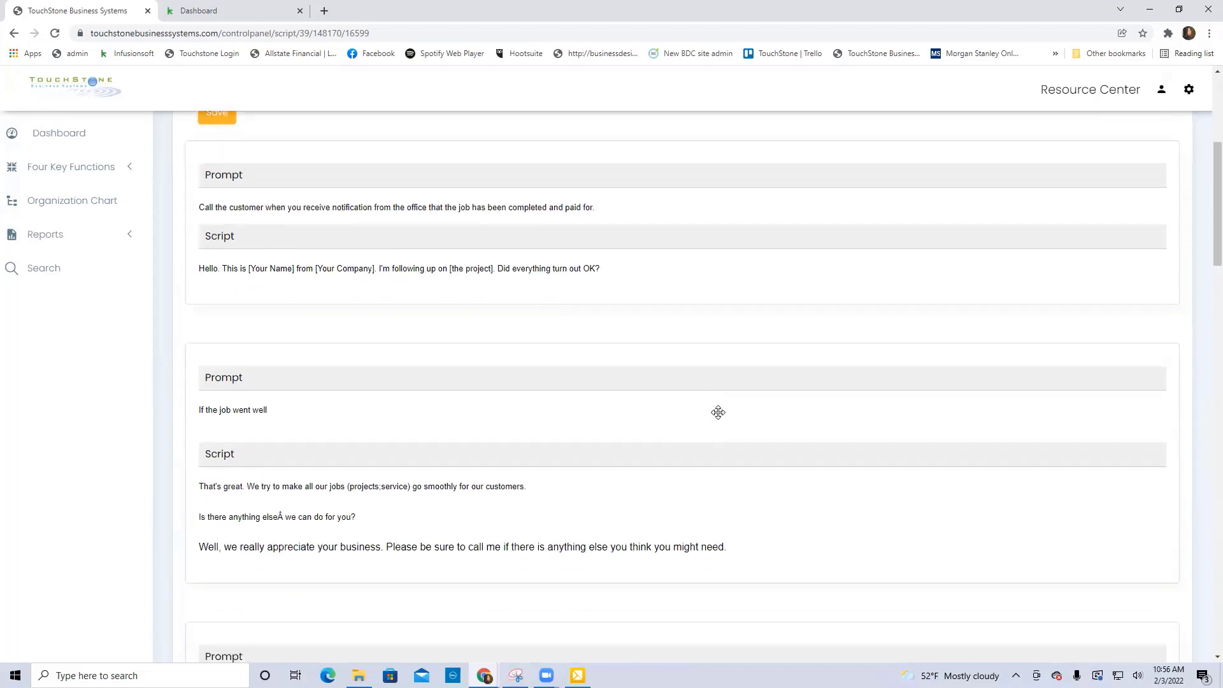
scroll(718, 412, "up", 3)
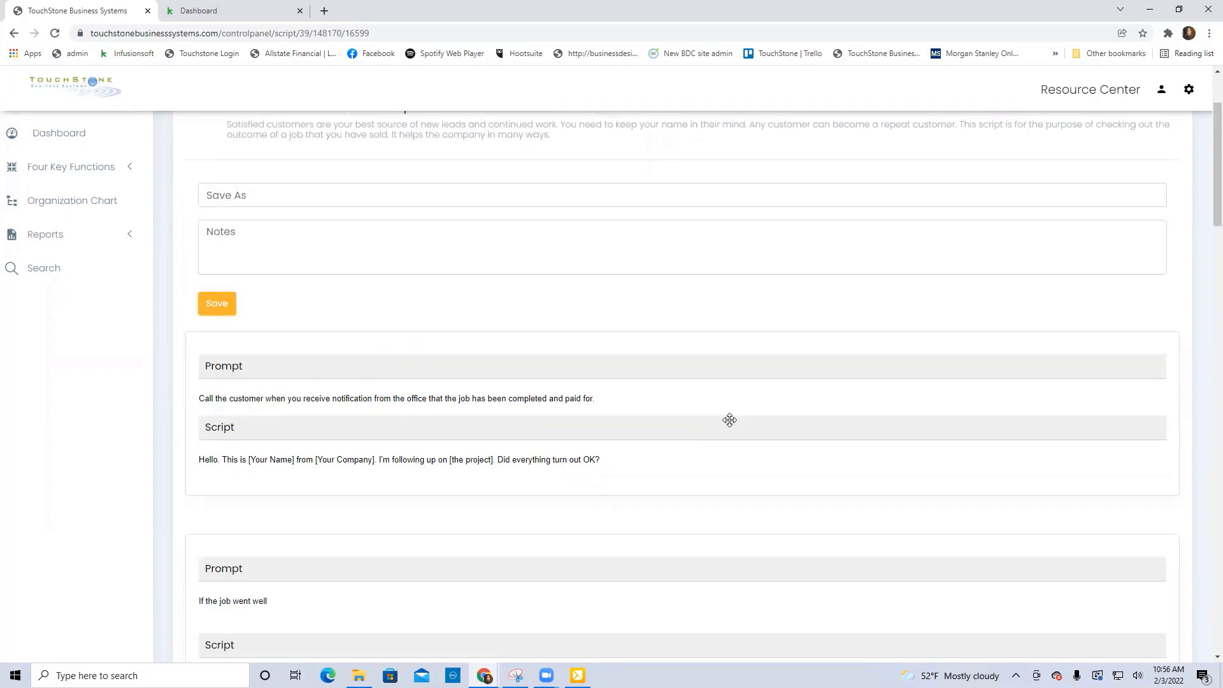
scroll(730, 420, "up", 2)
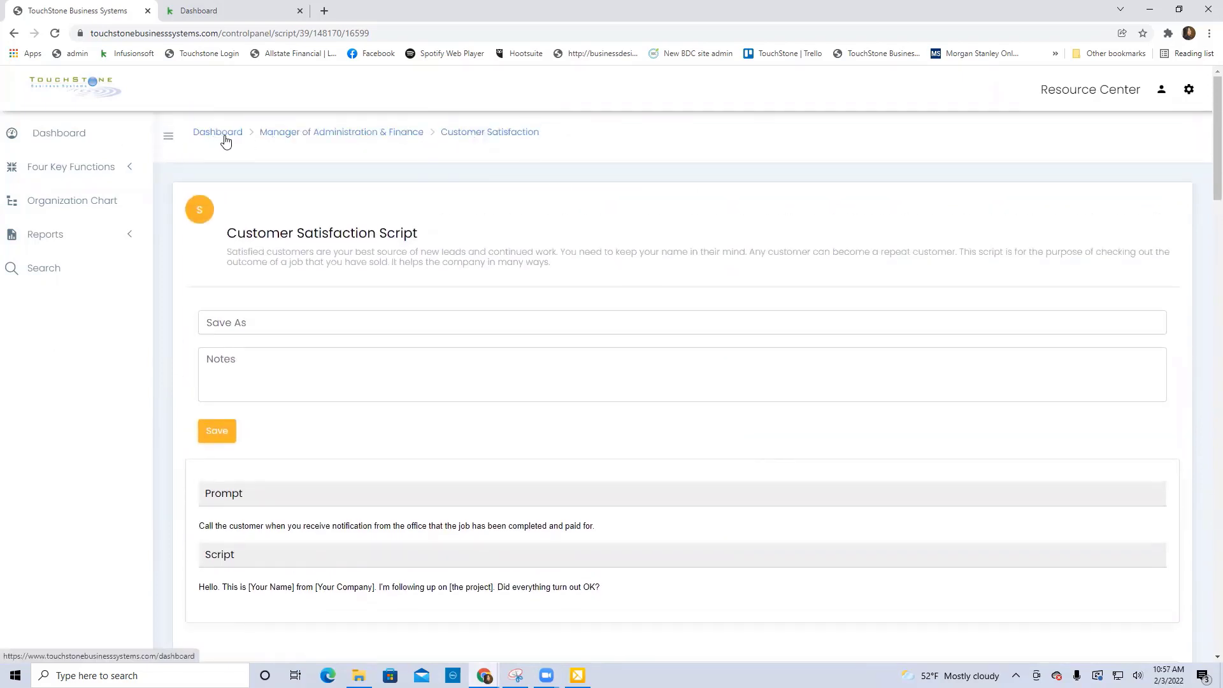
Return to the Manager of Administration & Finance control panel, and open Reputation Monitoring to review its work plans, check lists, documents and custom forms.
left_click(421, 137)
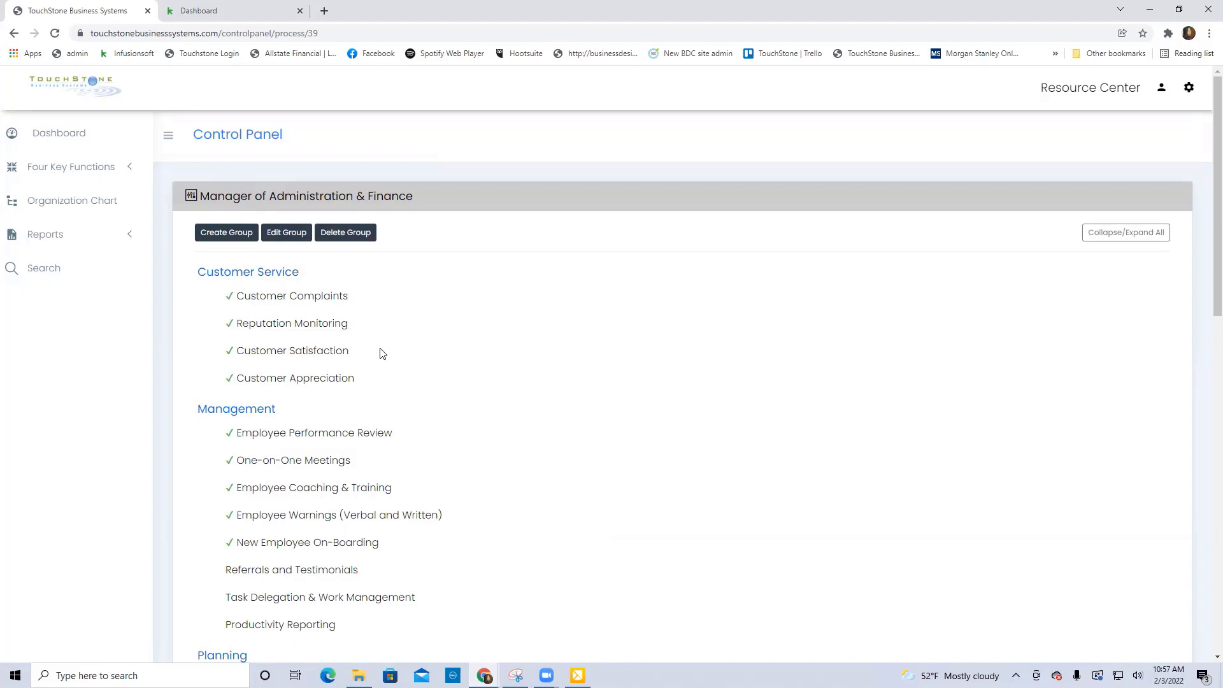
left_click(315, 323)
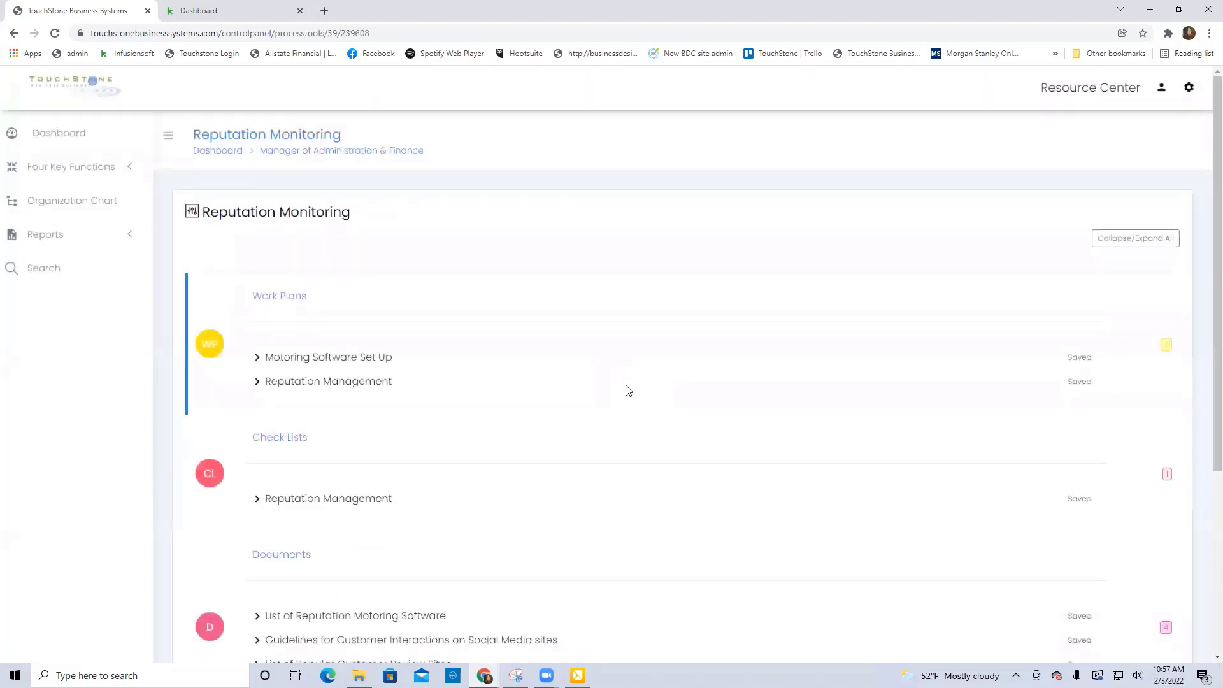
scroll(626, 390, "down", 1)
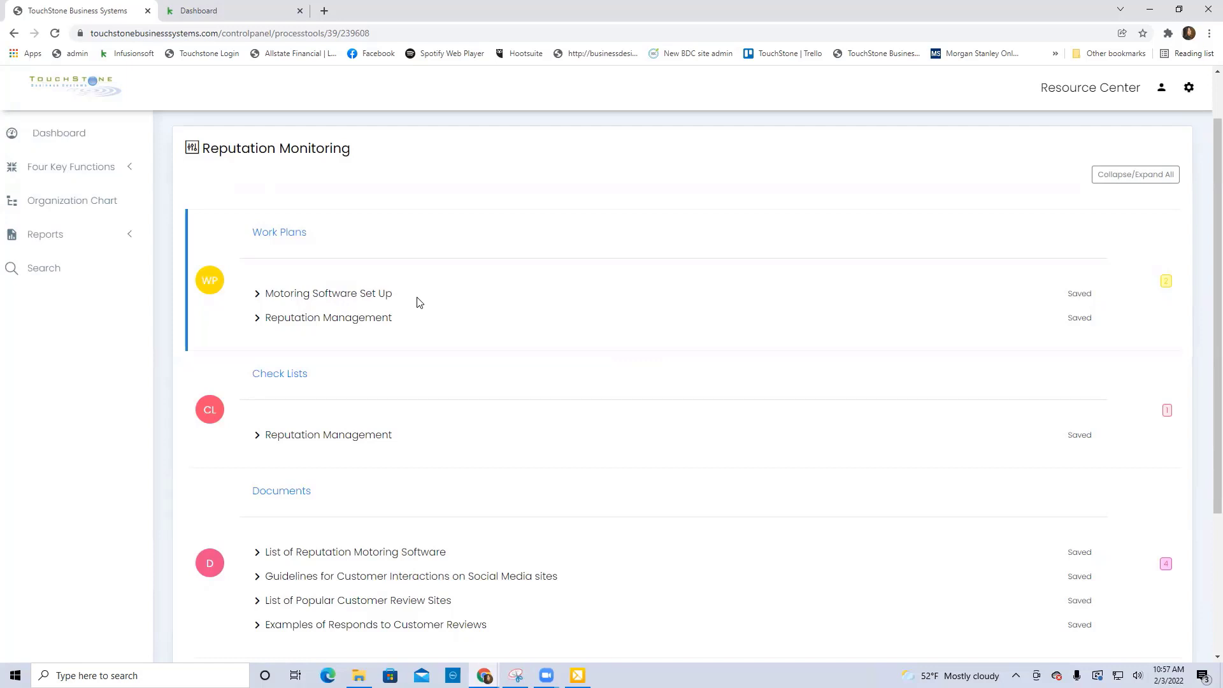
scroll(445, 303, "down", 3)
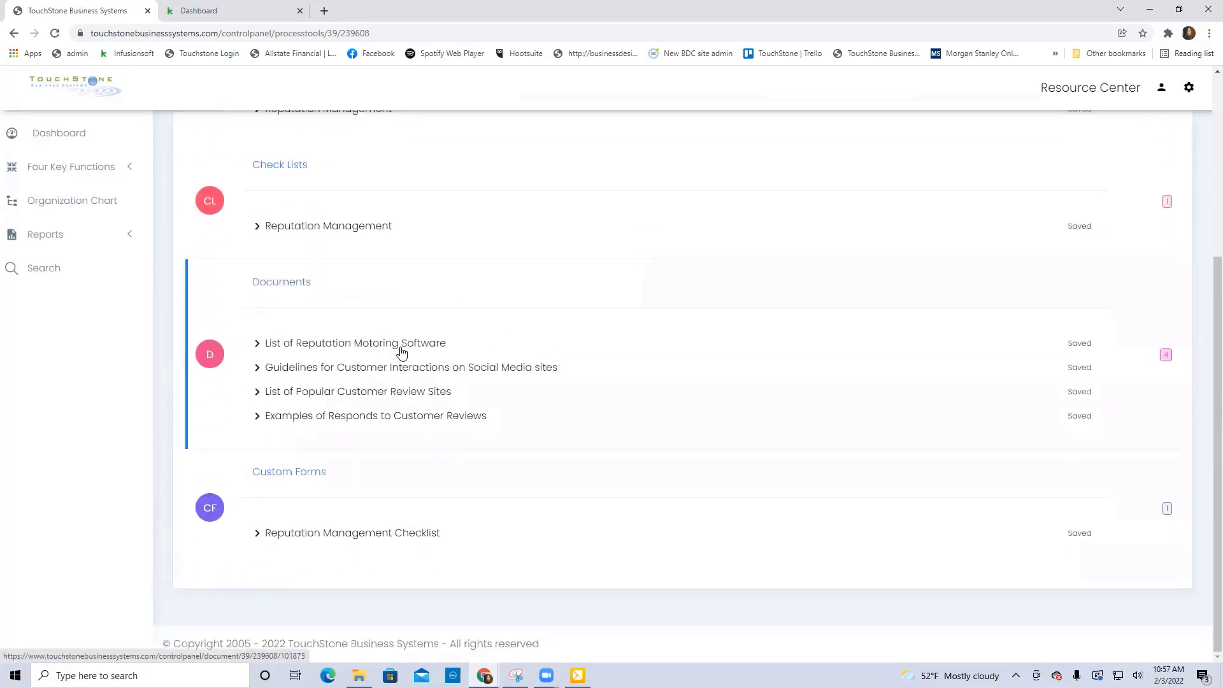
Read the Guidelines for Customer Interactions on Social Media sites document and return to the Reputation Monitoring process.
left_click(501, 373)
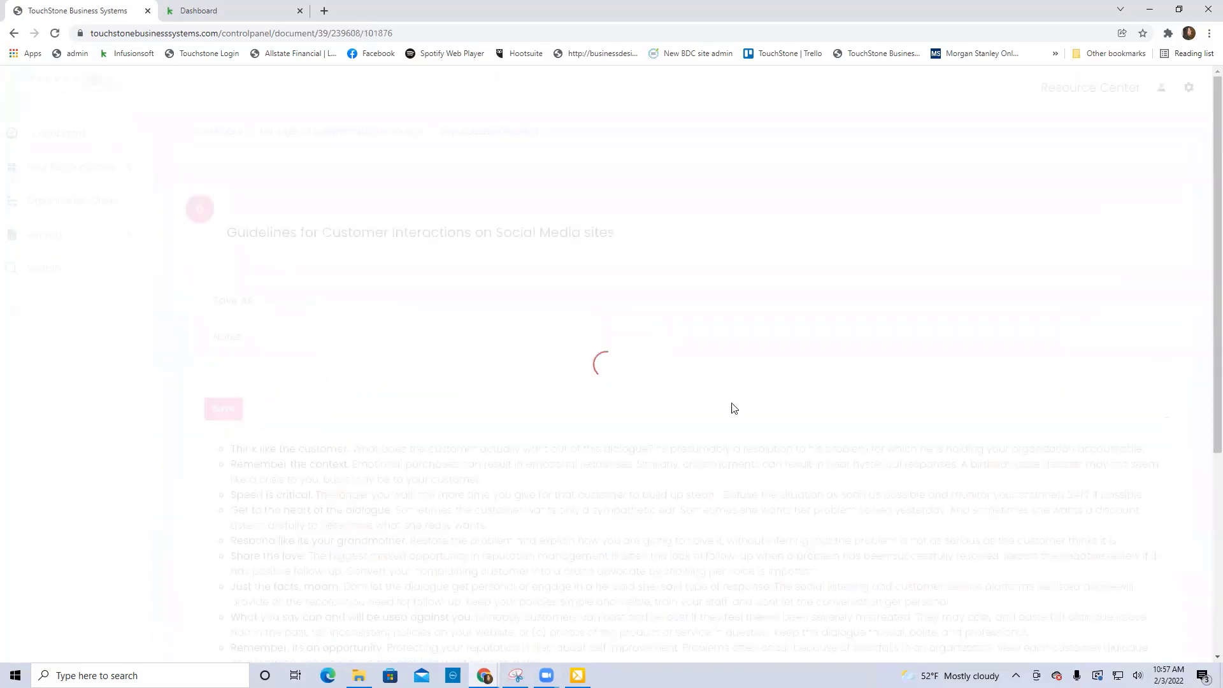
scroll(764, 412, "down", 4)
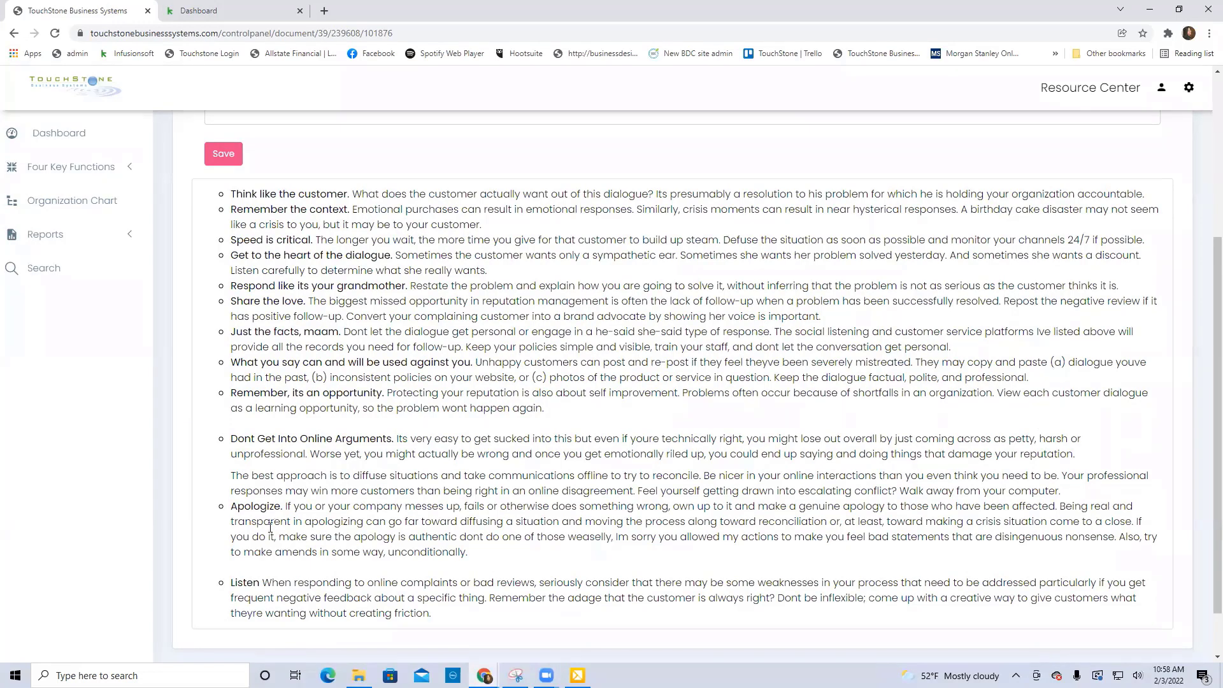
scroll(569, 466, "up", 4)
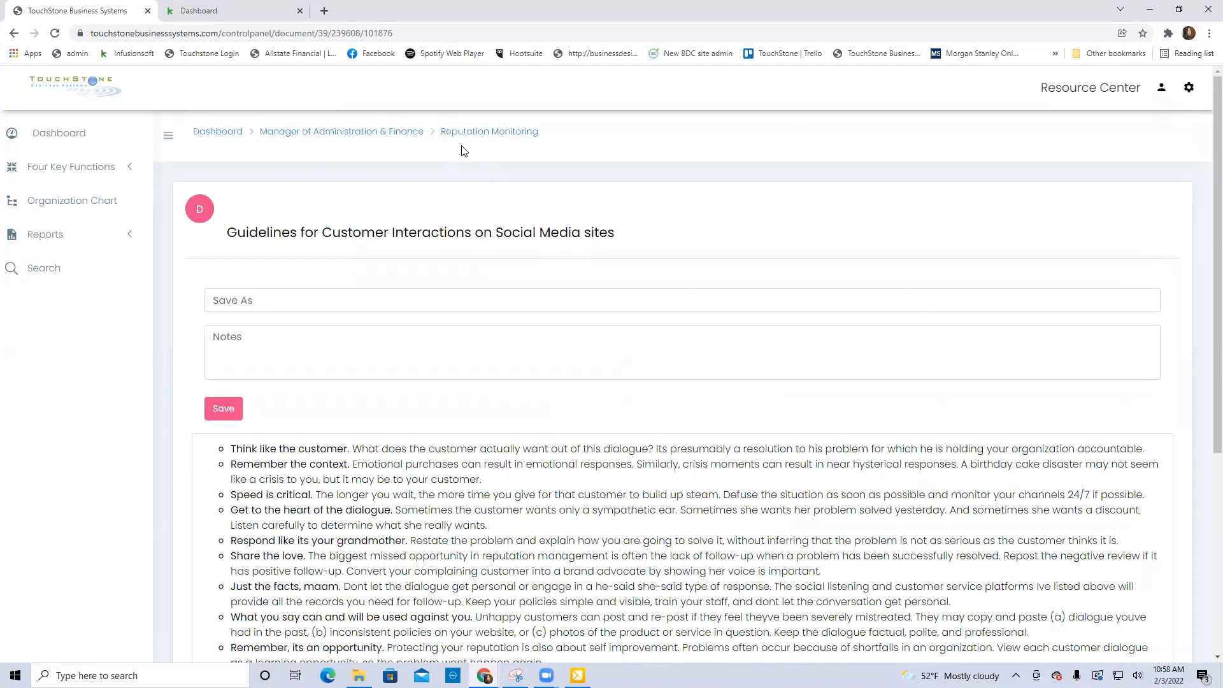
left_click(469, 132)
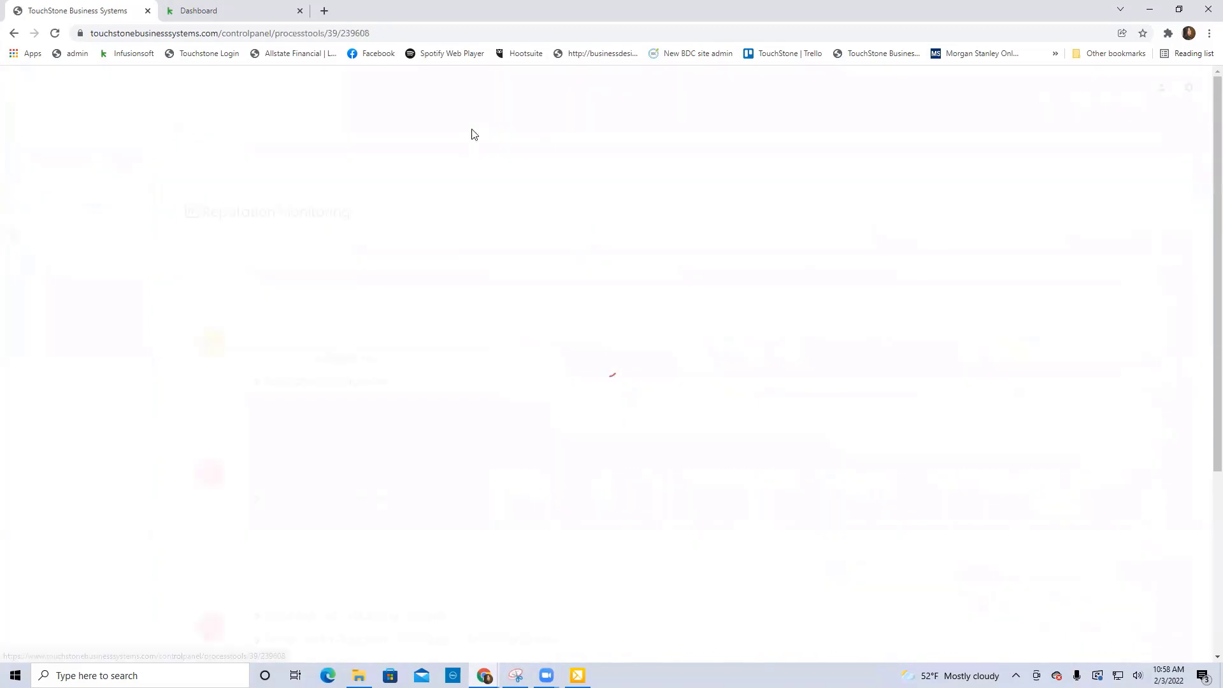
Read the Examples of Responds to Customer Reviews document and go back to the Reputation Monitoring process.
scroll(815, 356, "down", 3)
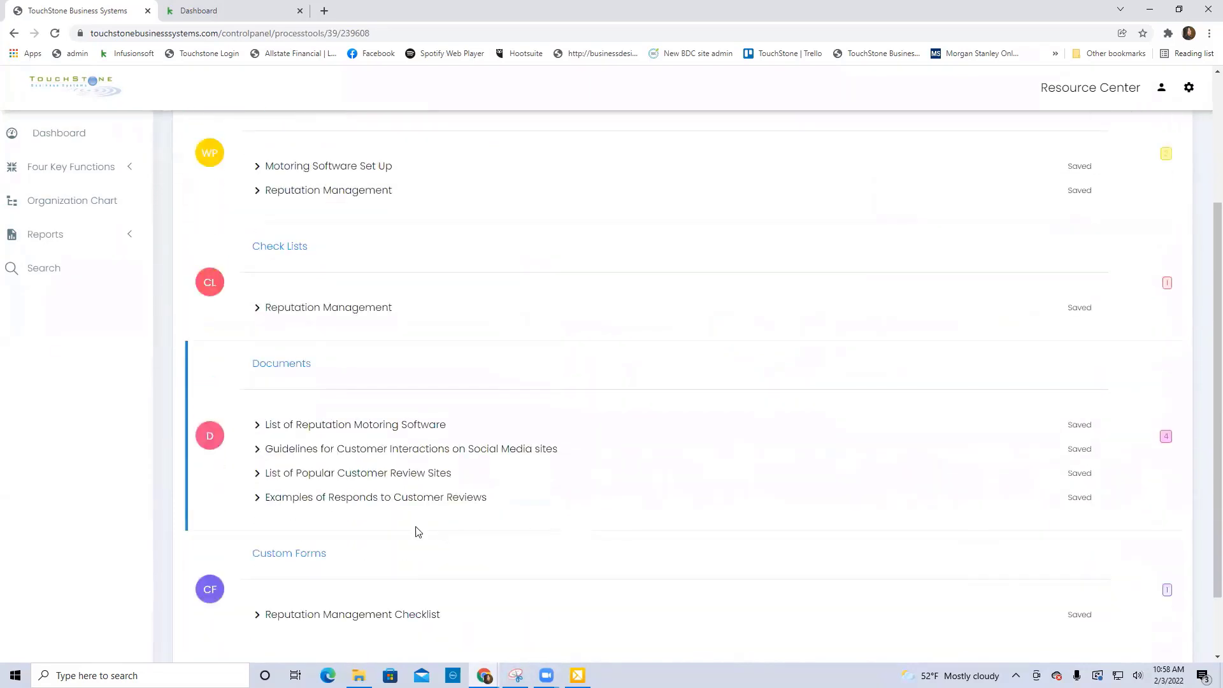
left_click(410, 499)
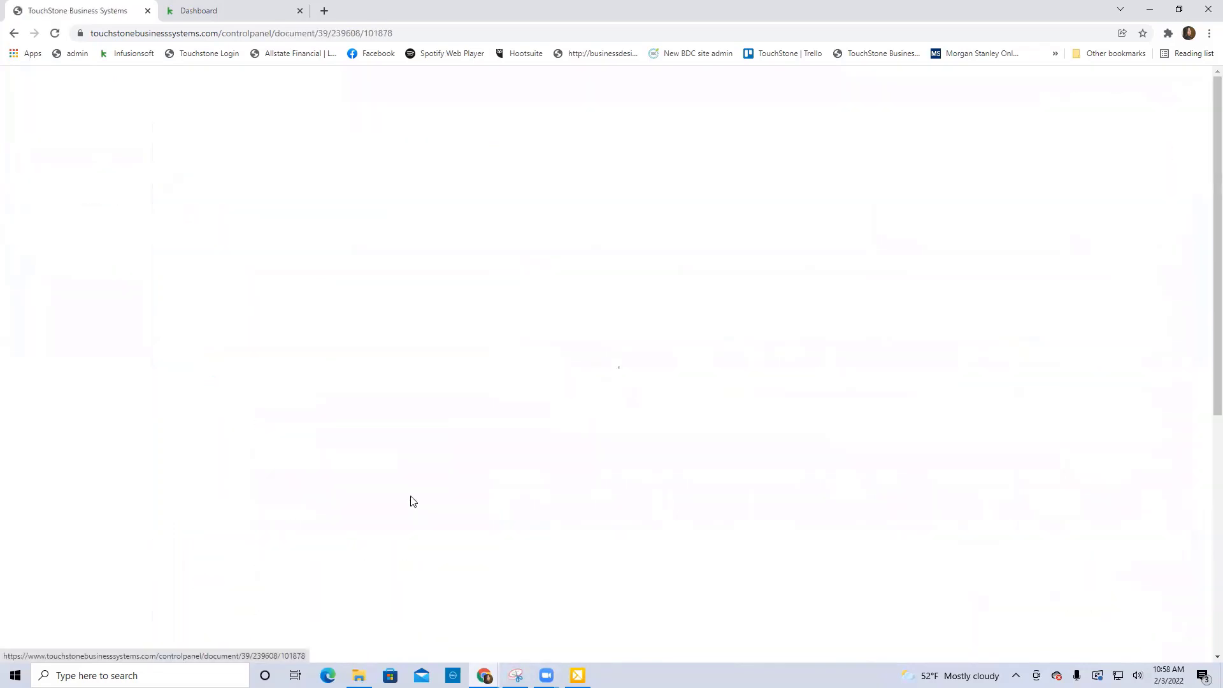
scroll(541, 505, "down", 3)
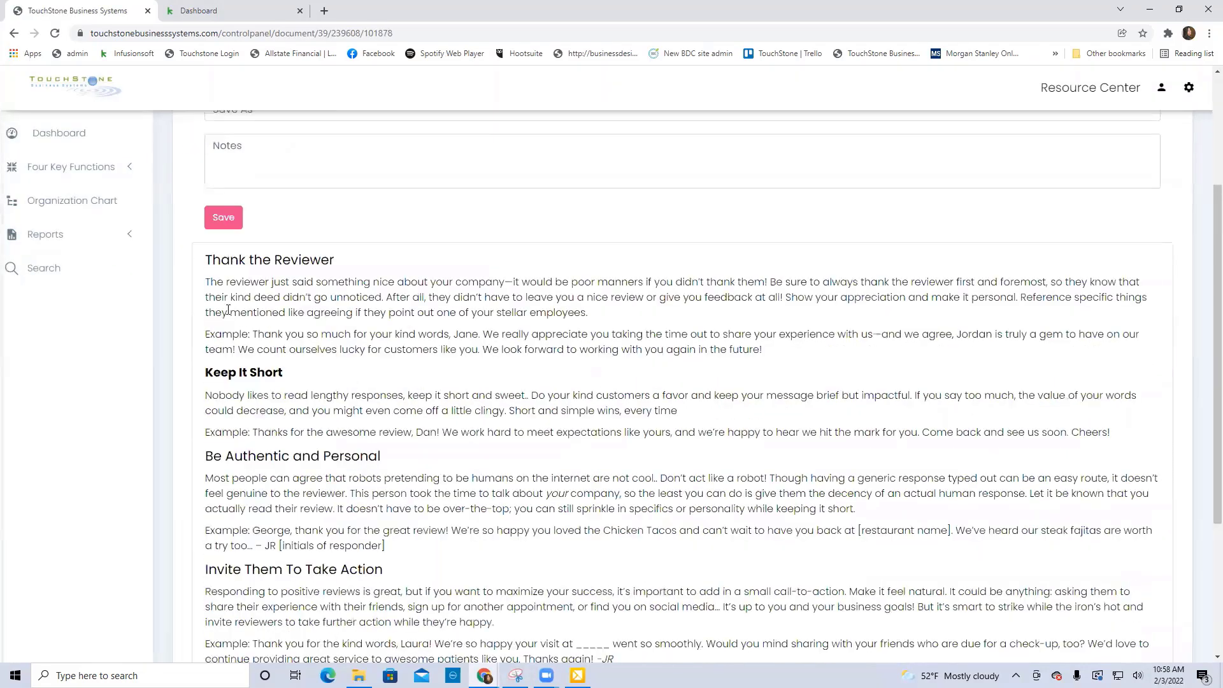
scroll(572, 420, "down", 2)
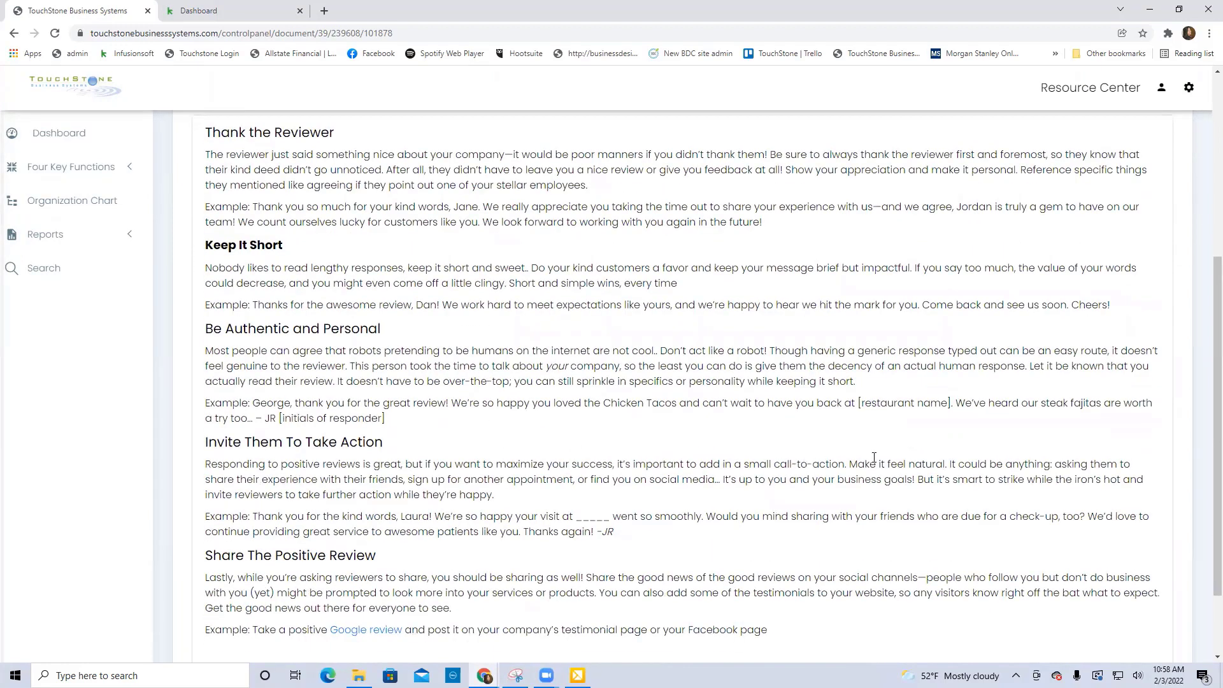
scroll(874, 455, "up", 5)
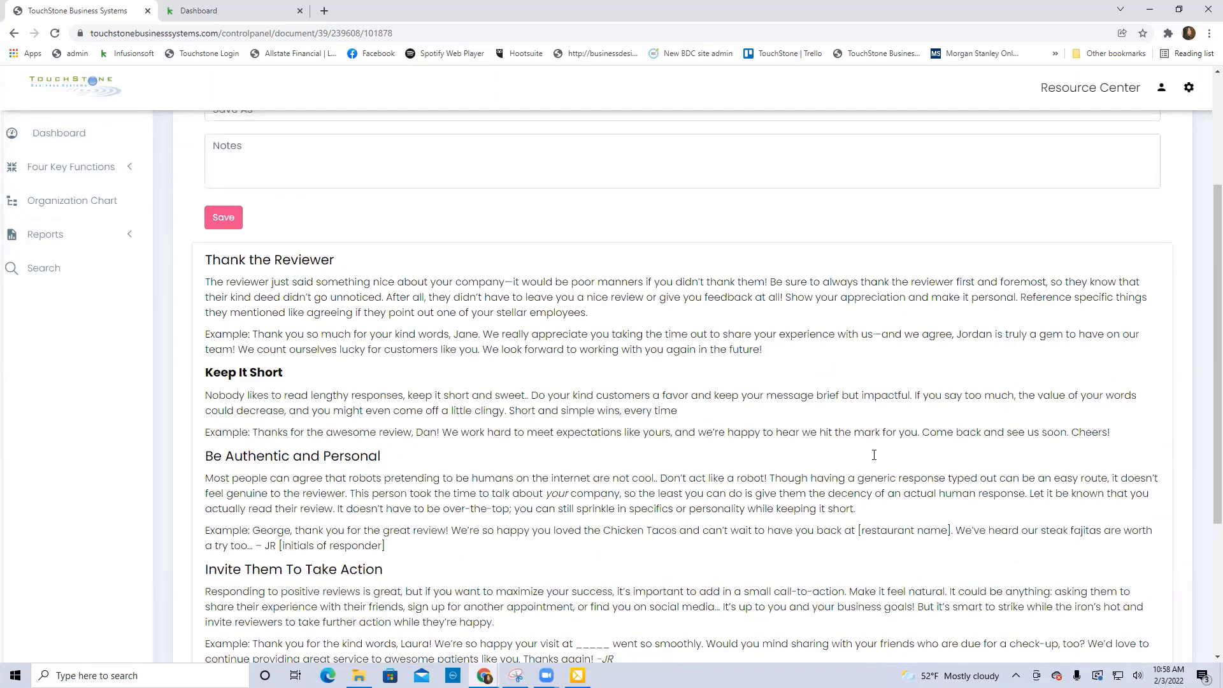
scroll(874, 455, "up", 1)
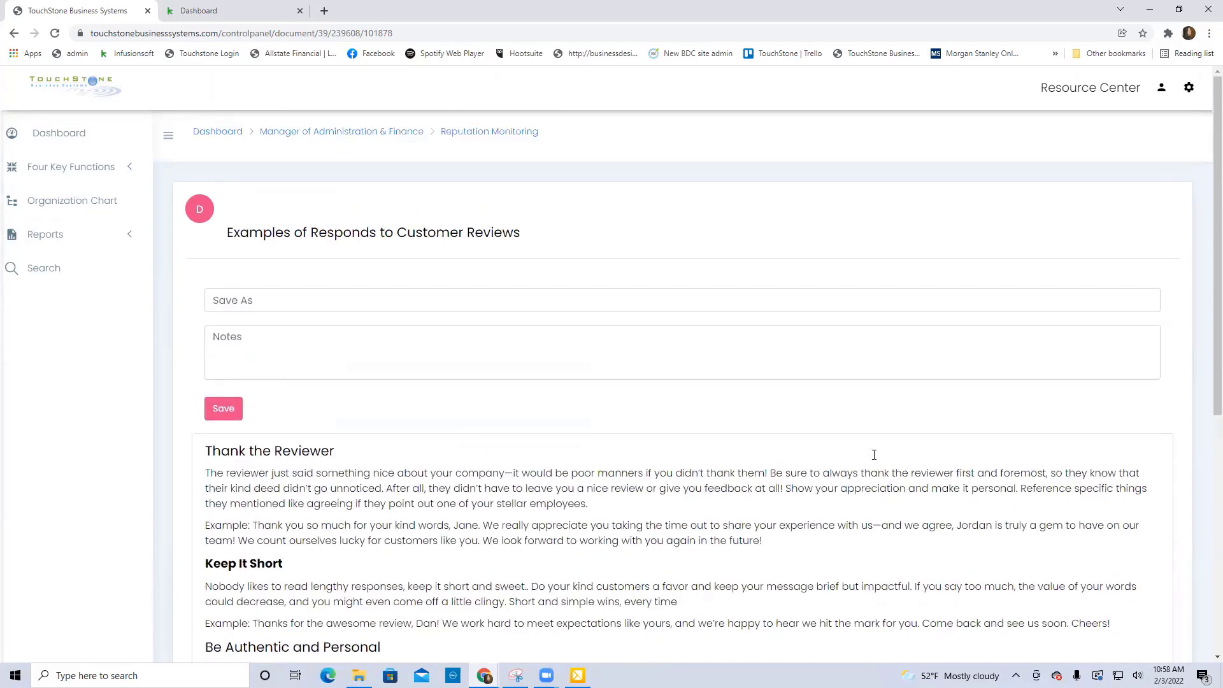
left_click(468, 132)
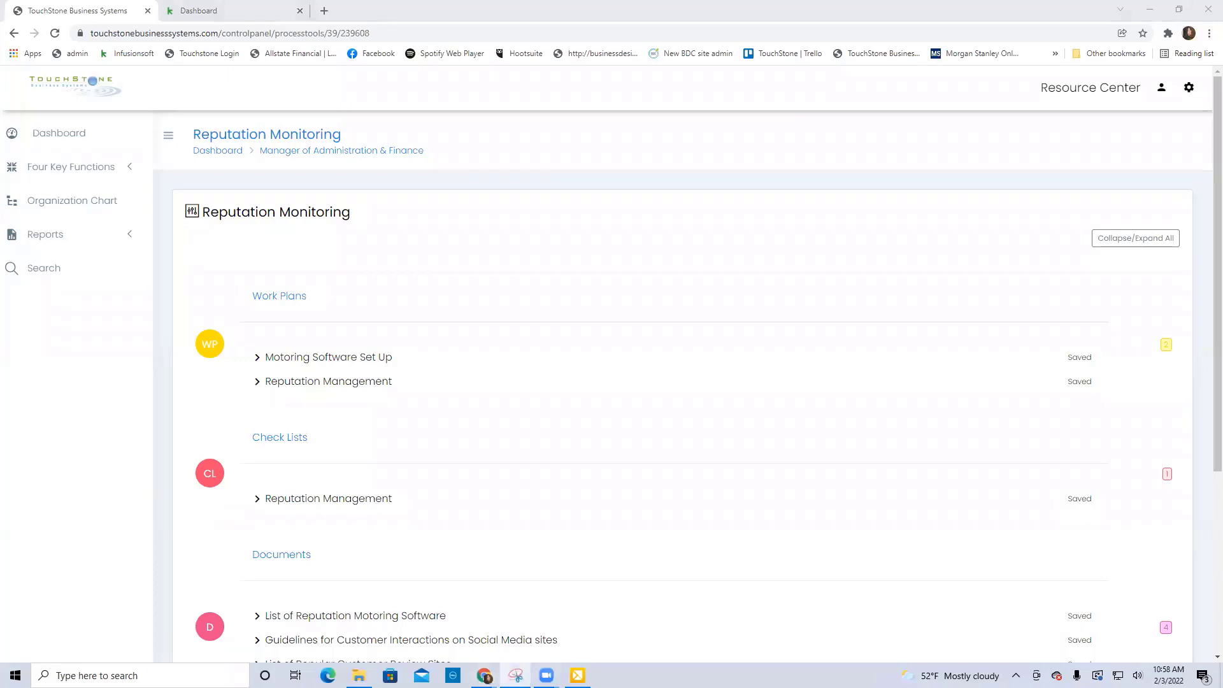
Switch to the Snipping Tool capture, read the customer service statistics, and minimize its window.
key("alt+Tab")
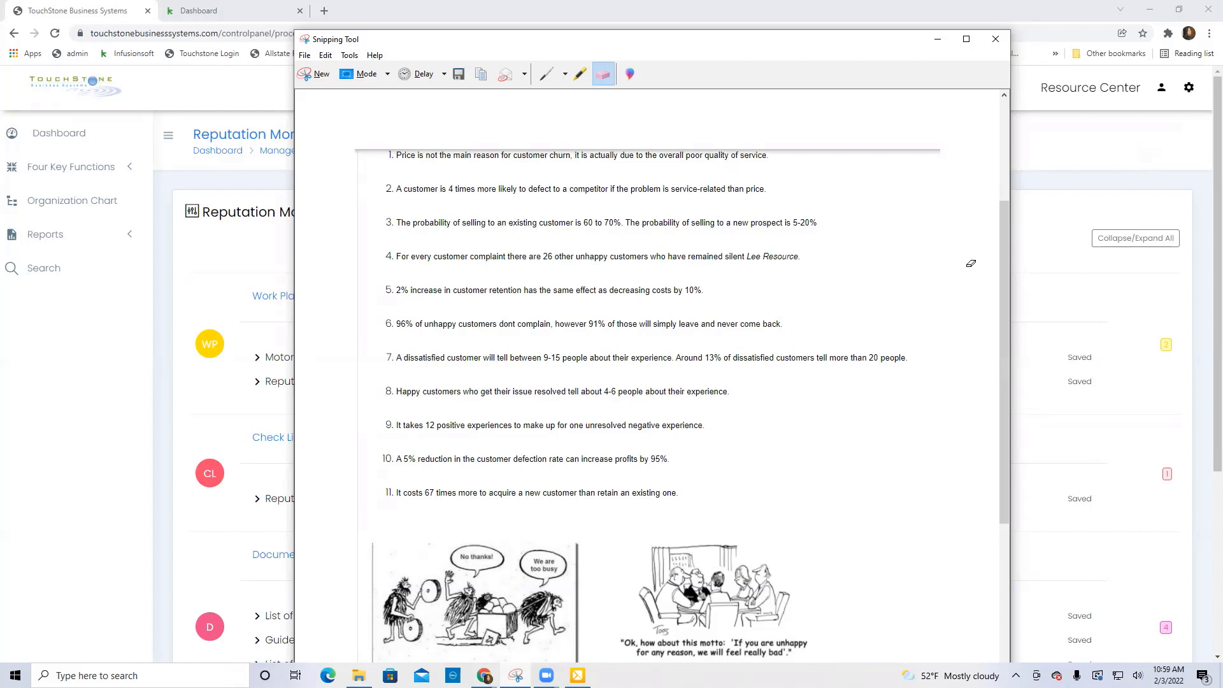
scroll(971, 261, "down", 1)
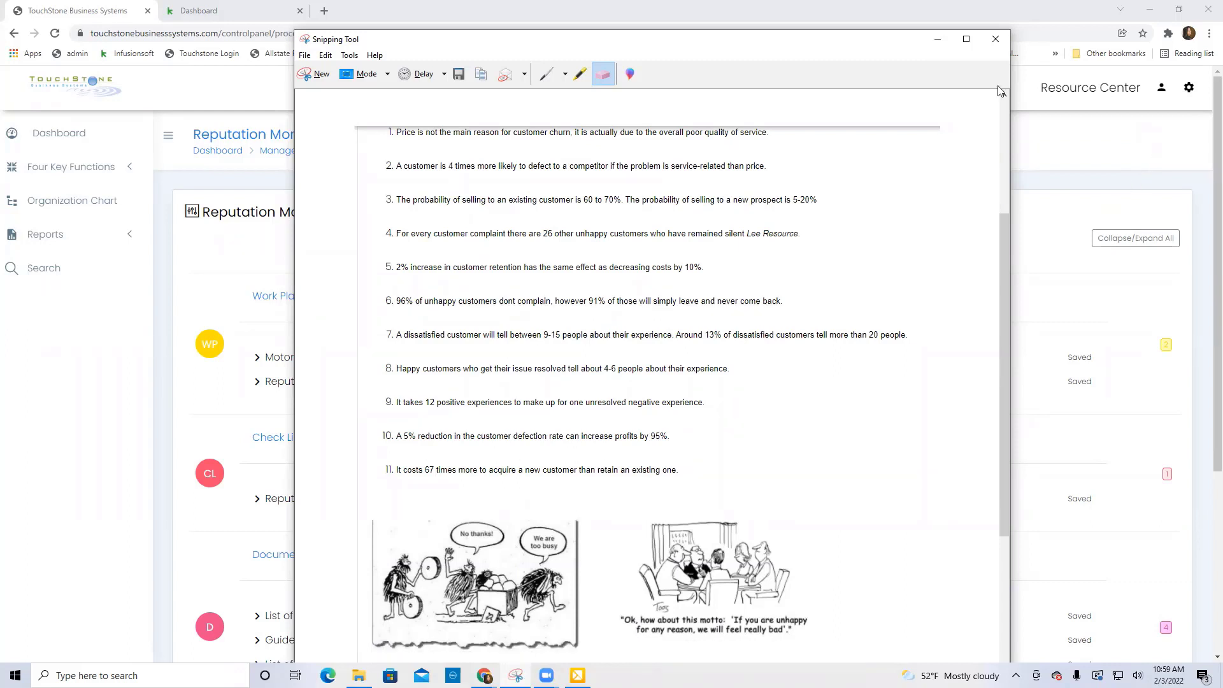
left_click(938, 40)
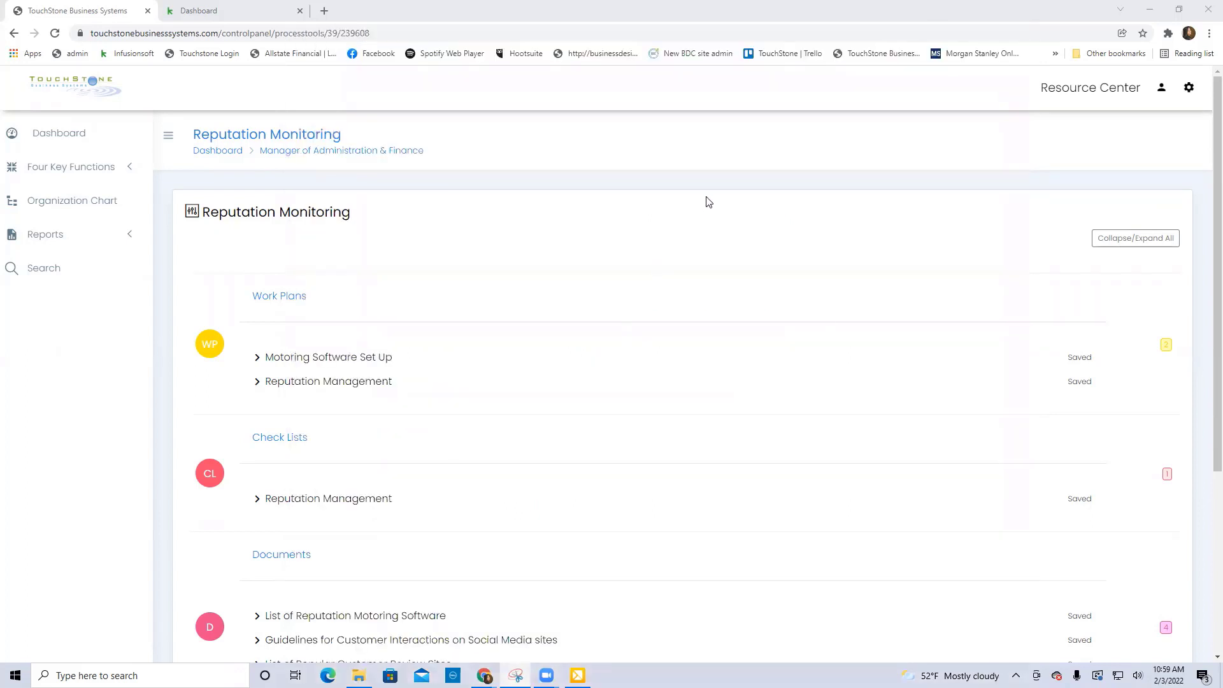
Return to the Manager of Administration & Finance control panel, and open Customer Satisfaction to look through its tools down to Documents.
left_click(364, 156)
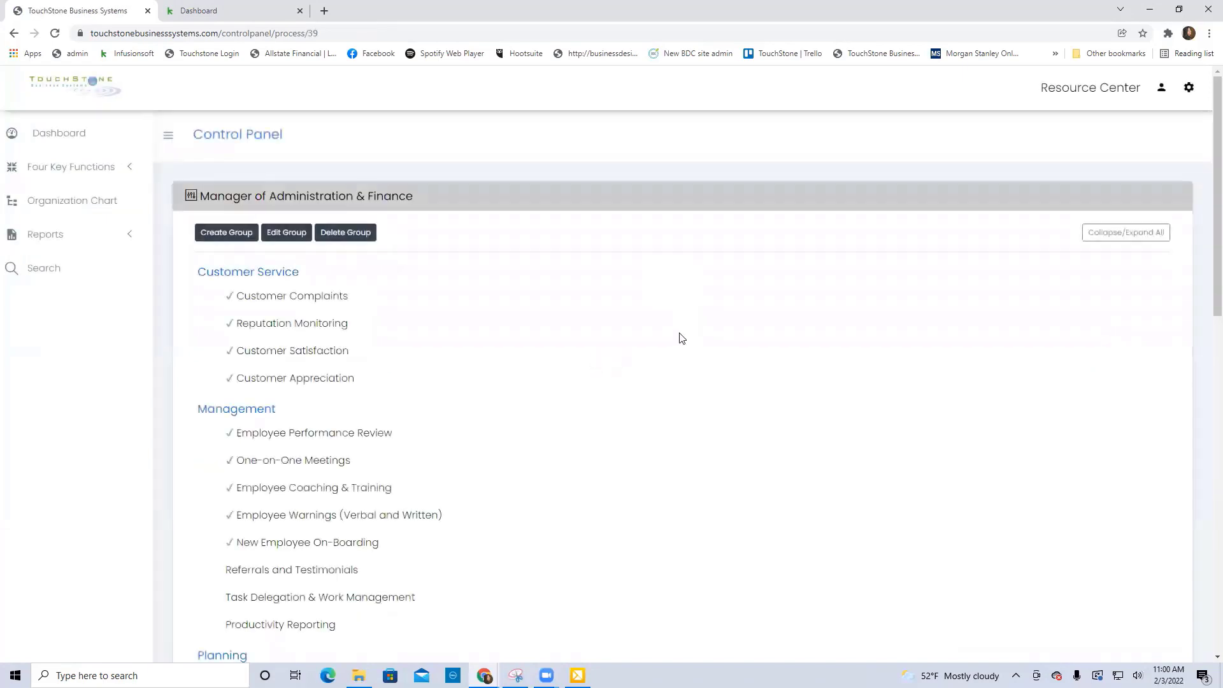
scroll(680, 337, "down", 2)
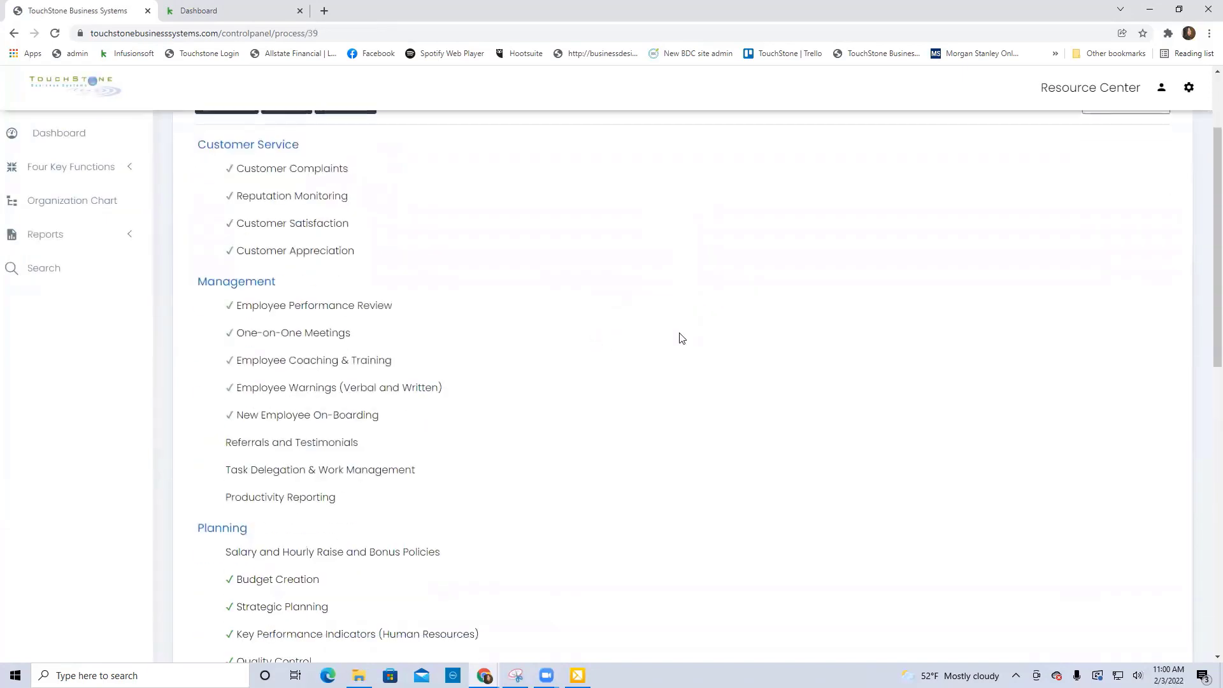
left_click(314, 228)
scroll(625, 374, "down", 1)
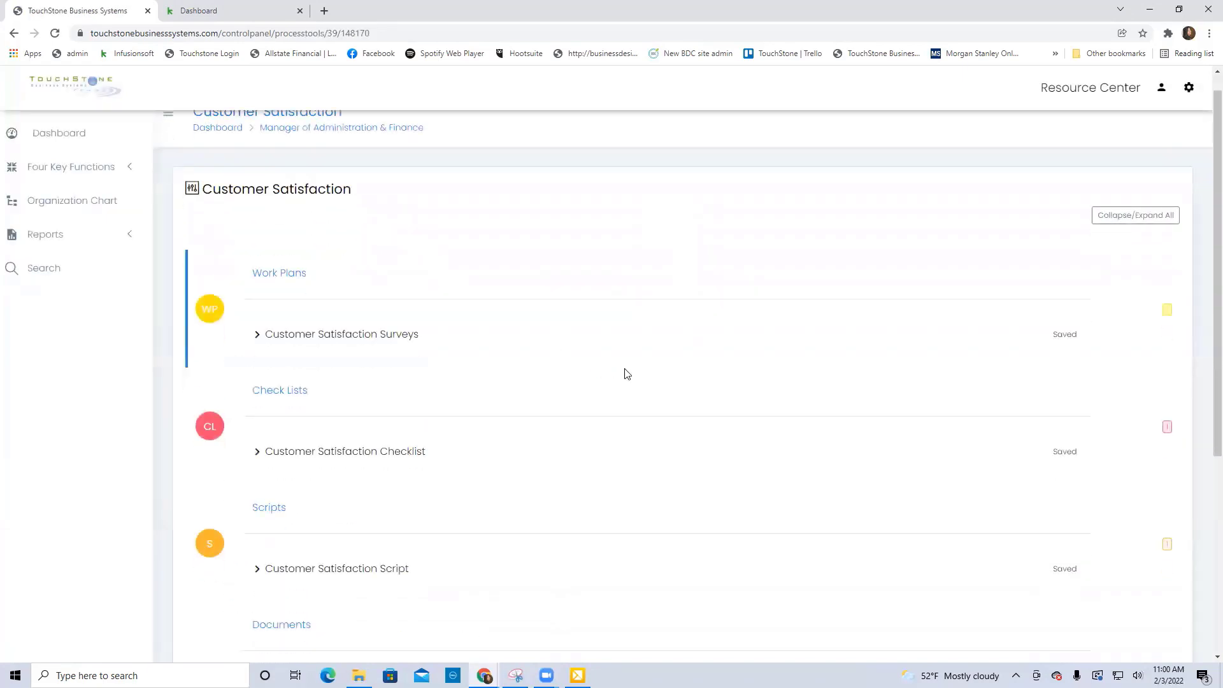
scroll(624, 374, "down", 5)
scroll(611, 395, "up", 1)
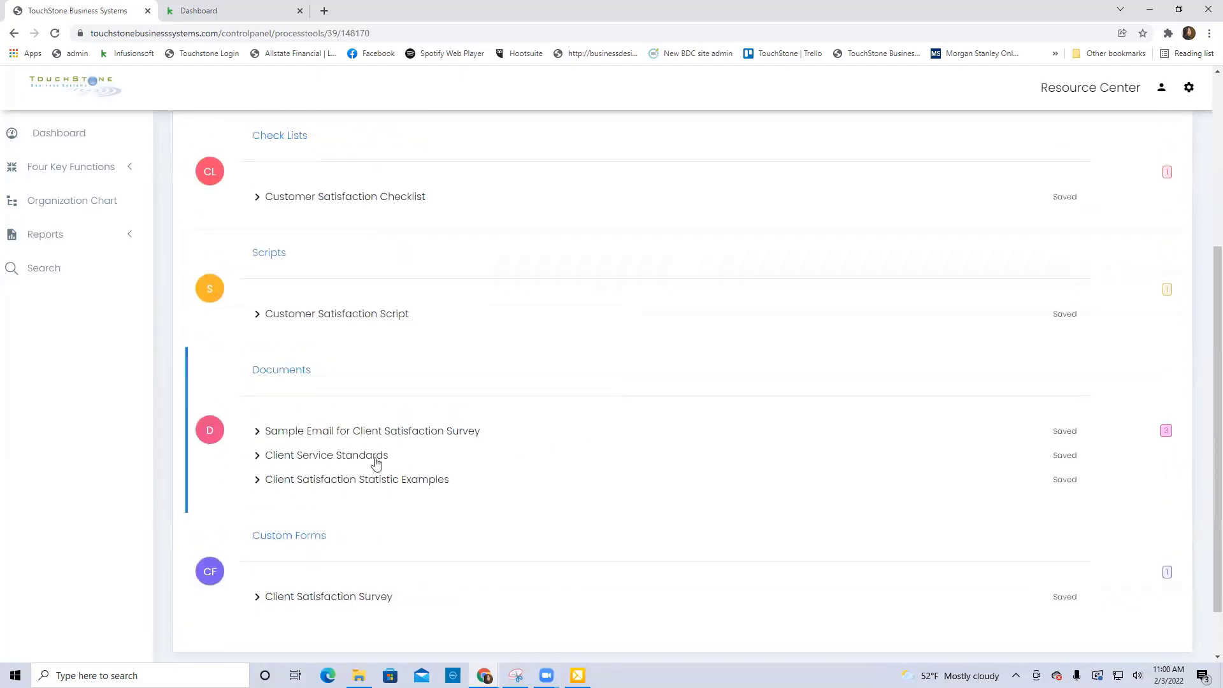
Open the Client Service Standards document and read through its numbered standards.
left_click(343, 460)
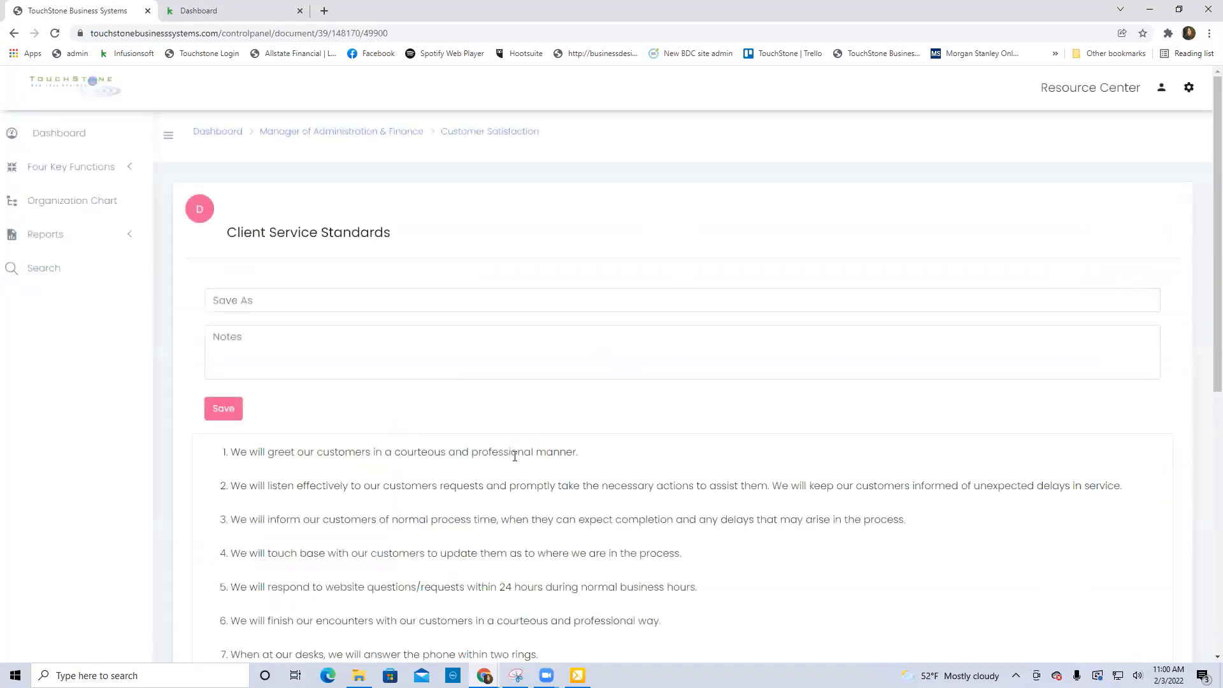
scroll(972, 474, "down", 3)
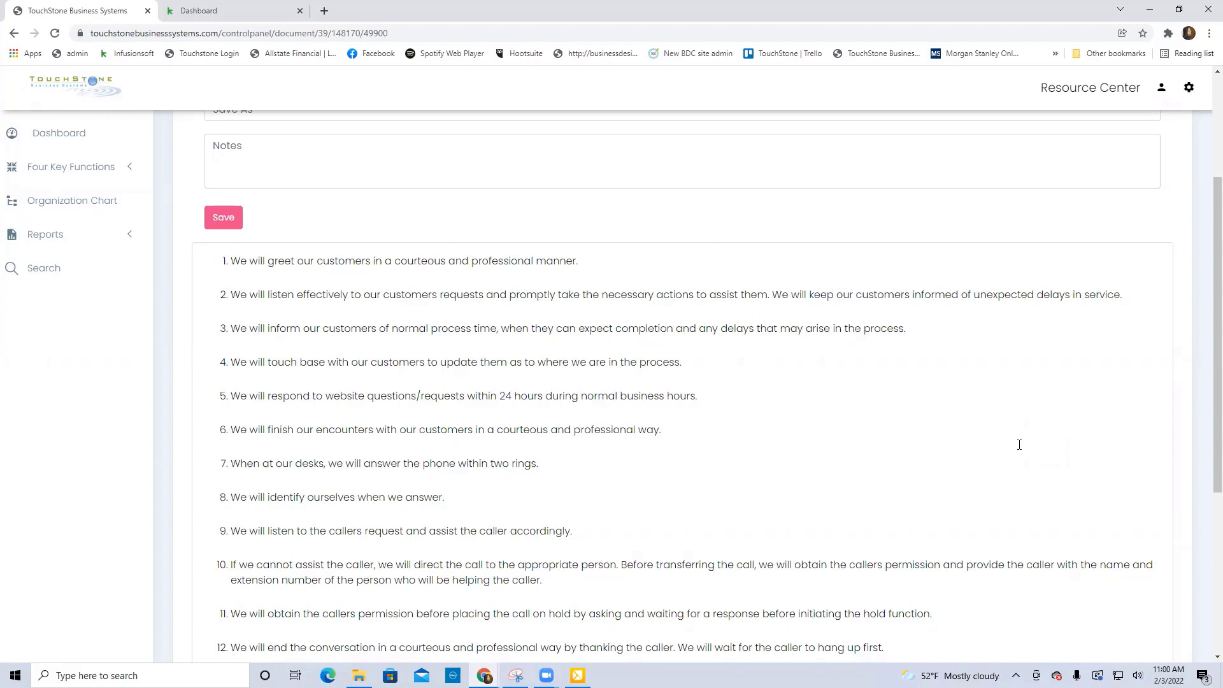
scroll(977, 460, "up", 3)
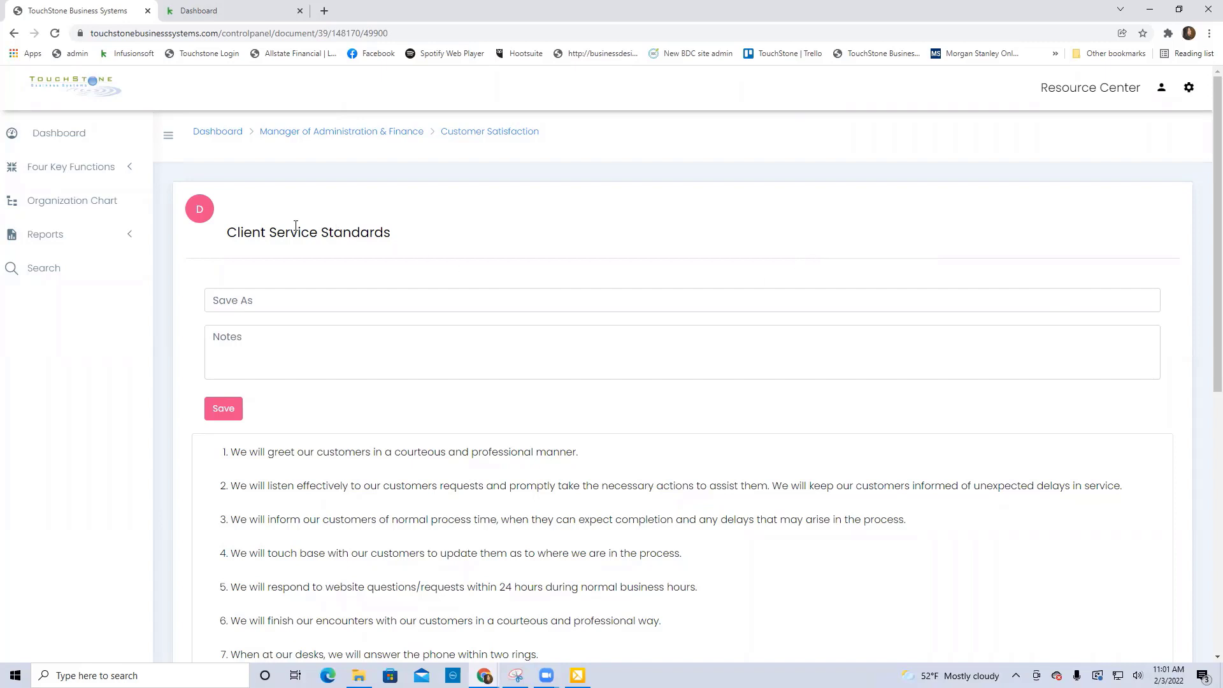
Open the Organization Chart and view the positions under each manager.
left_click(75, 201)
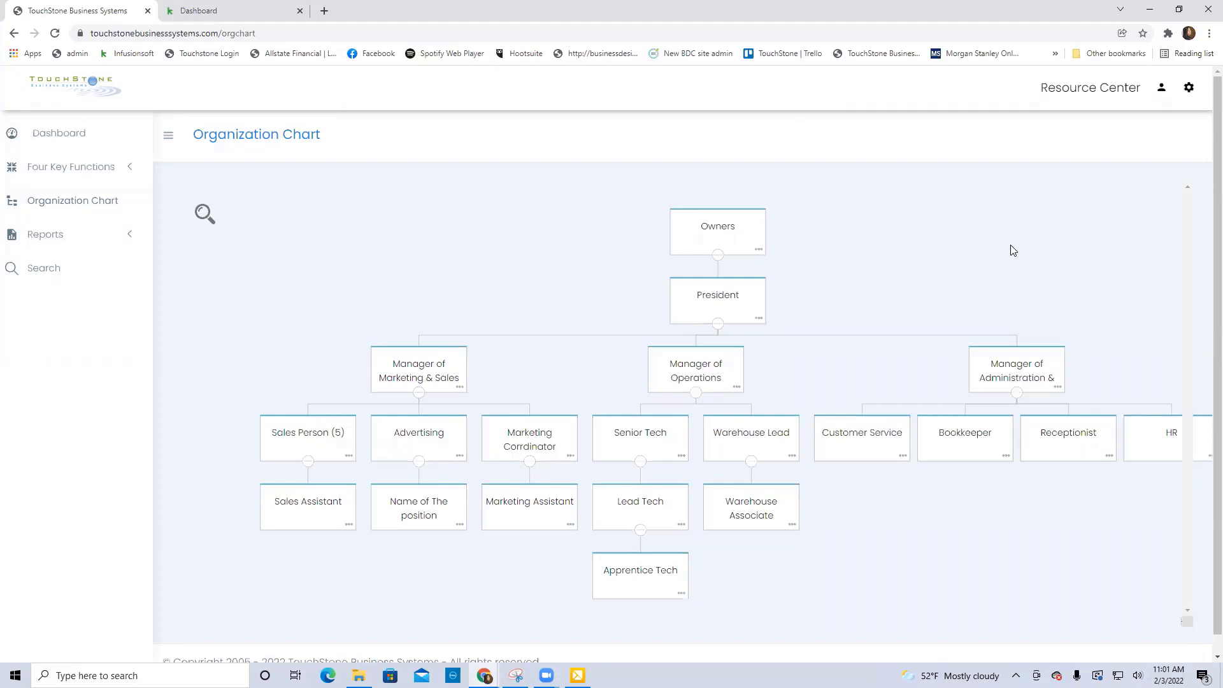
scroll(943, 261, "down", 2)
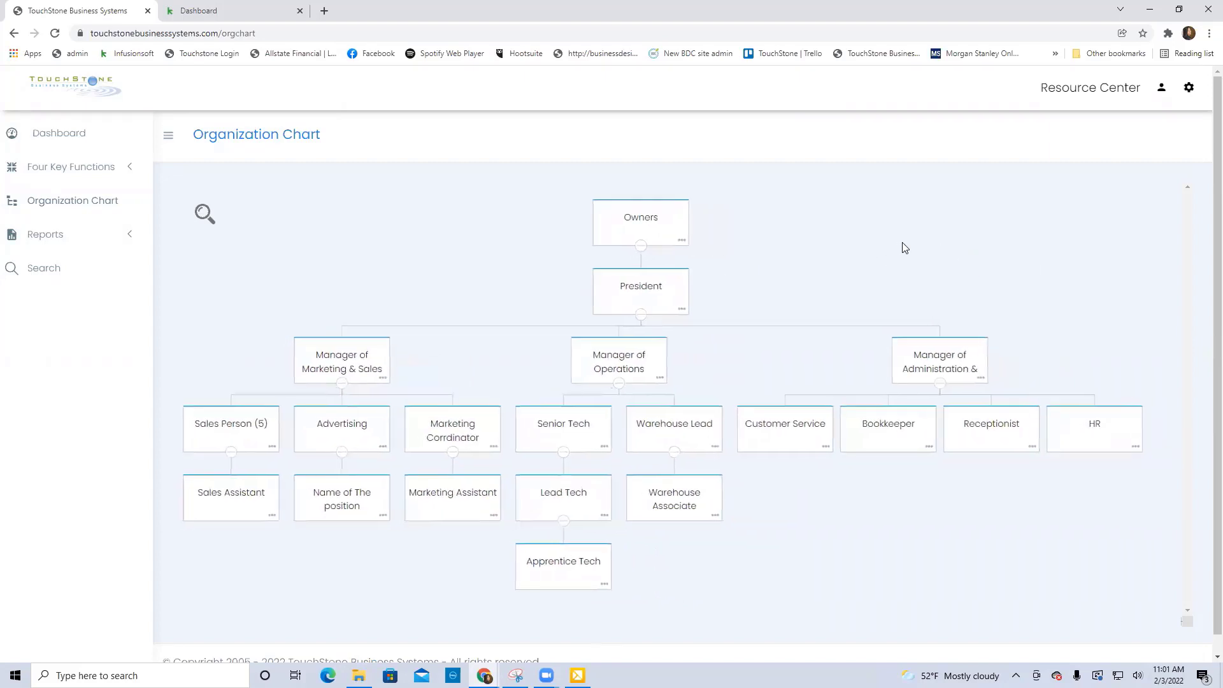
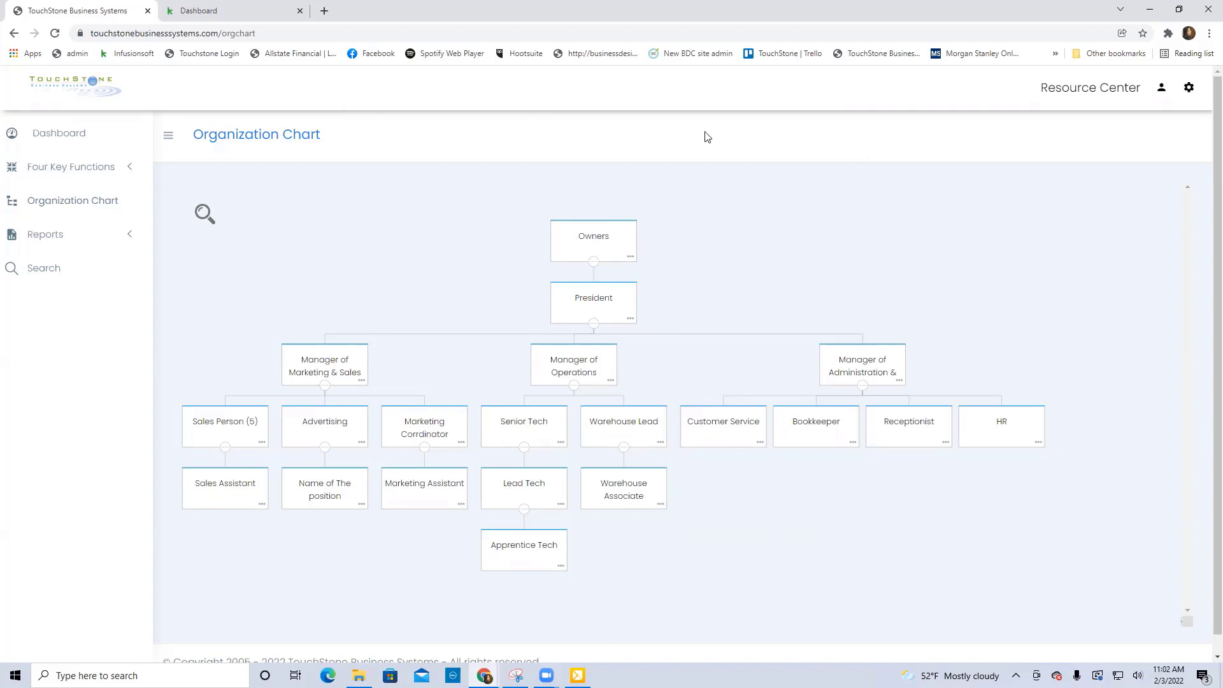
Open the Customer Service position from the organization chart and look through its strategic and tactical processes.
left_click(722, 426)
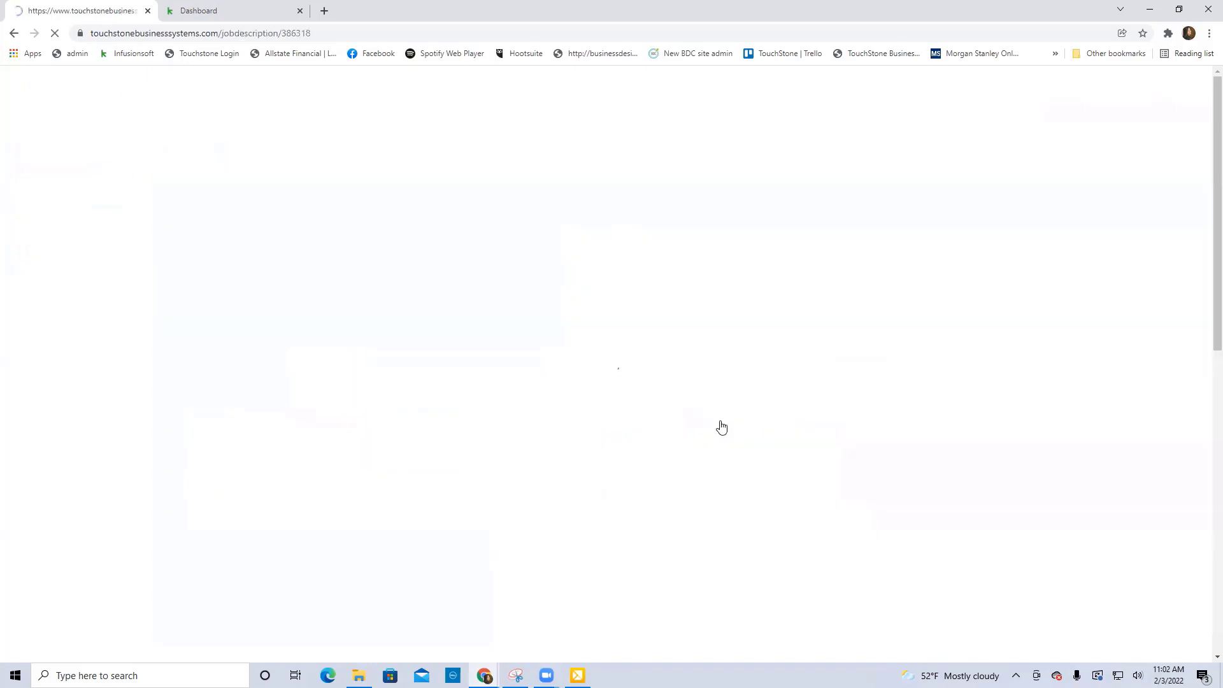
scroll(634, 415, "down", 1)
scroll(634, 415, "down", 2)
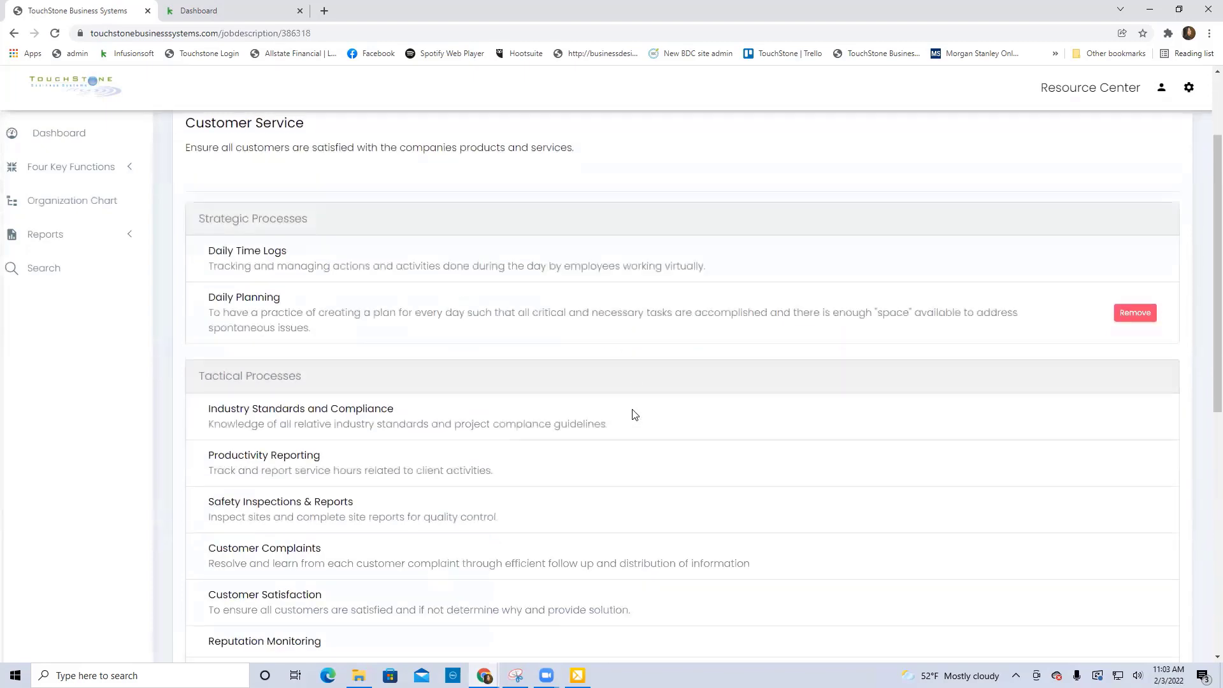
scroll(632, 415, "up", 1)
scroll(633, 415, "down", 2)
Open the Customer Complaints process and look through its tools from Check List down to Audio.
left_click(261, 495)
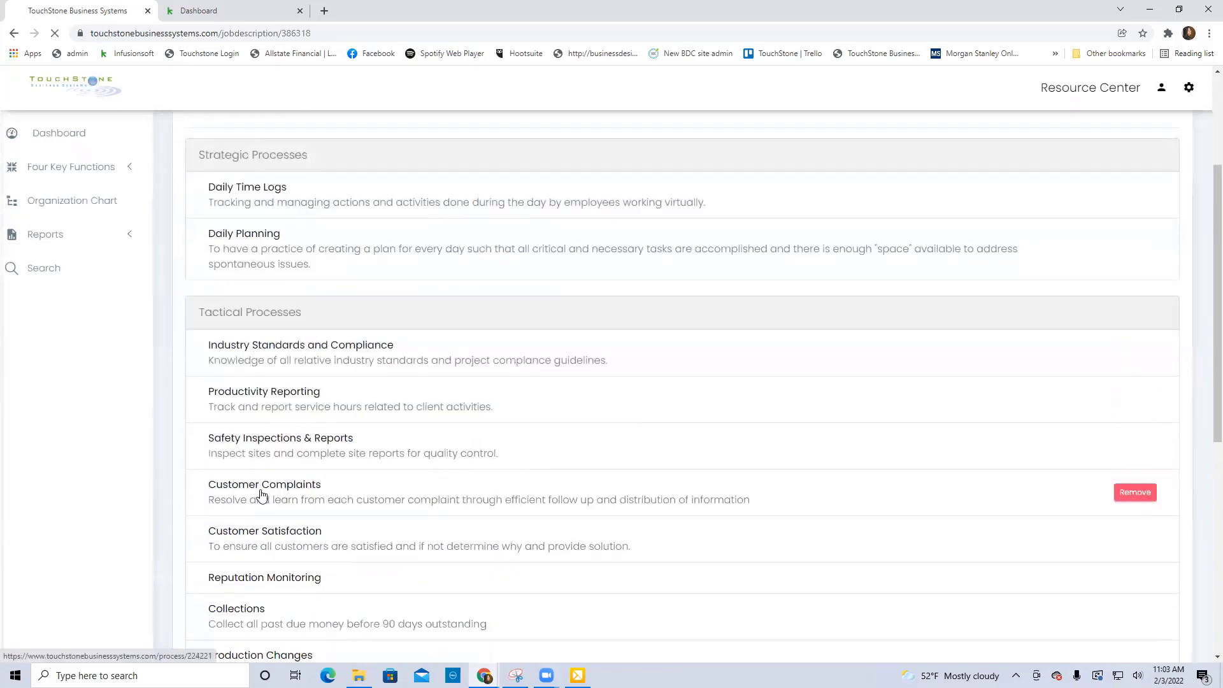
scroll(397, 490, "down", 3)
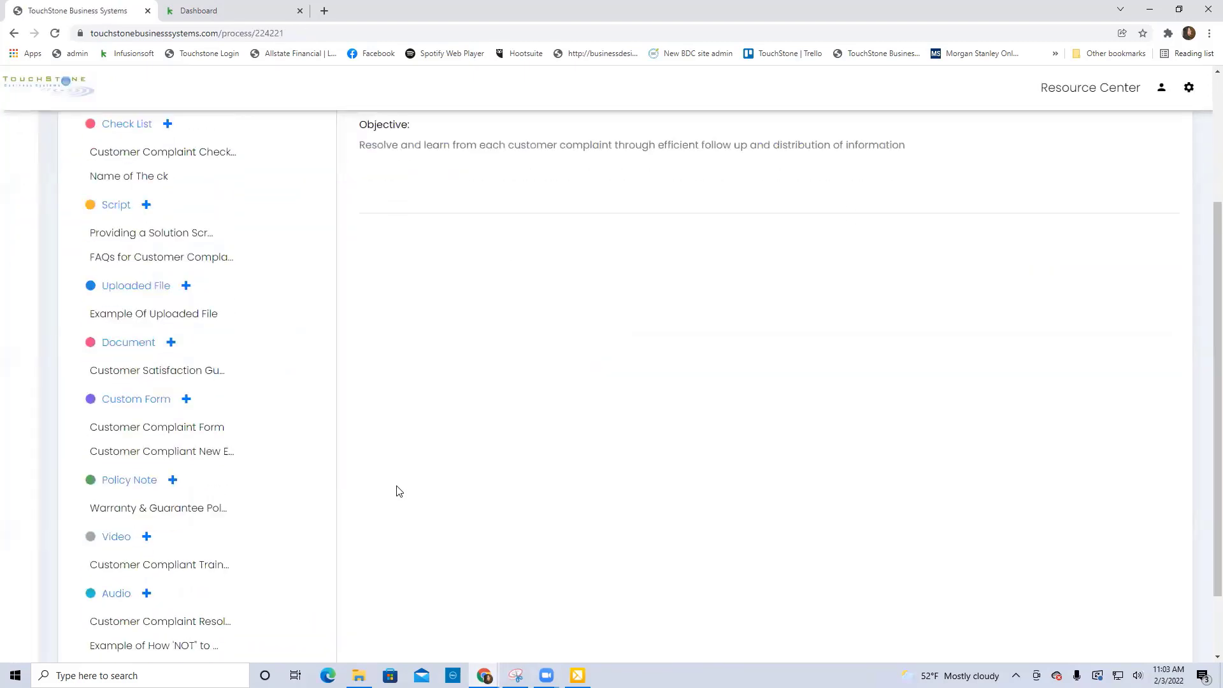
scroll(396, 490, "down", 1)
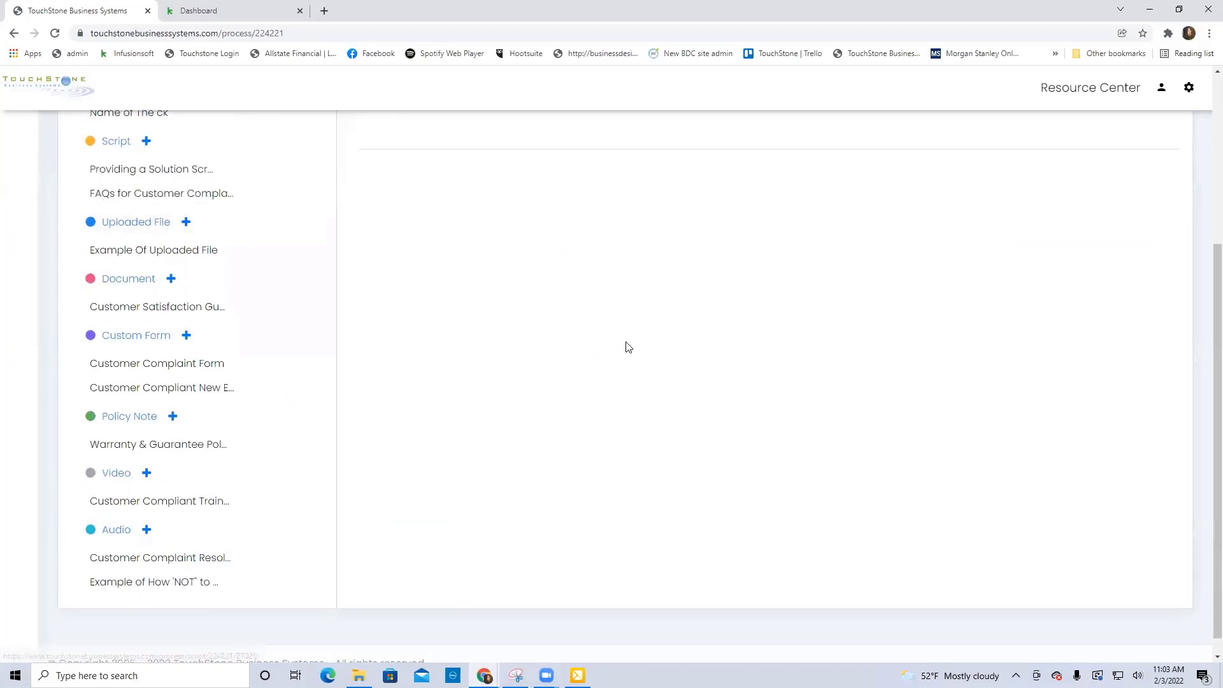